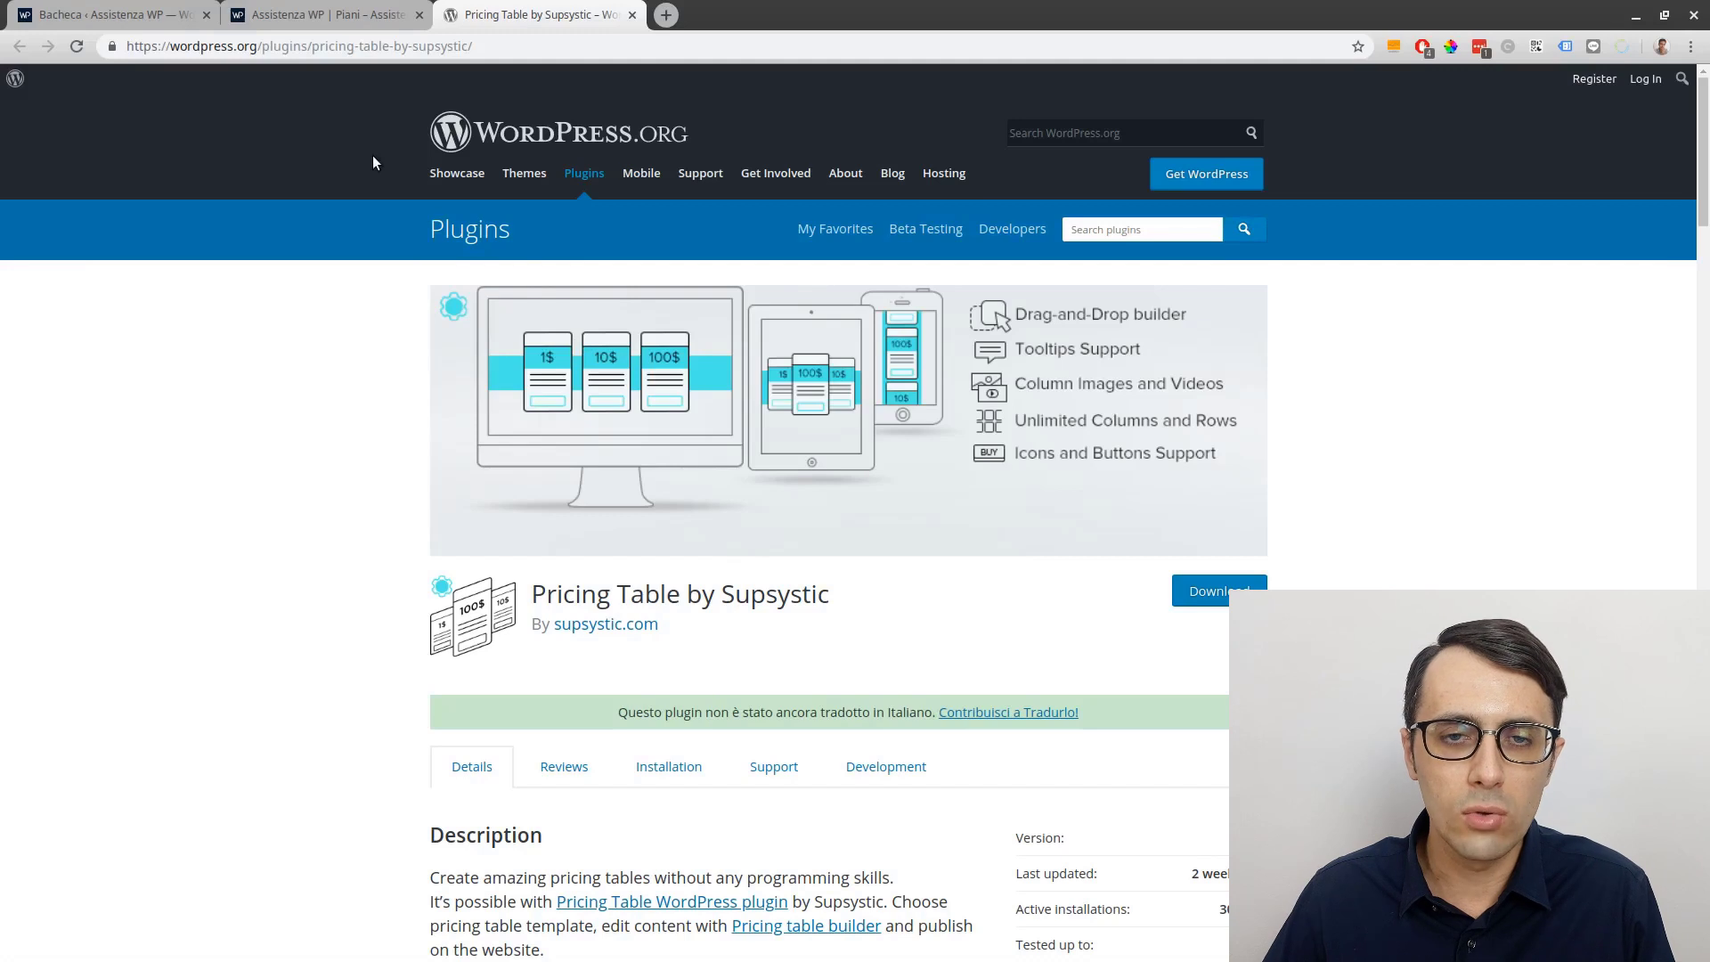
Examine the Pricing Table by Supsystic plugin page, including its last update, active installations, ratings and feature list.
{"action": "scroll", "coordinate": [372, 155], "scroll_direction": "down", "scroll_amount": 2}
{"action": "scroll", "coordinate": [372, 155], "scroll_direction": "up", "scroll_amount": 2}
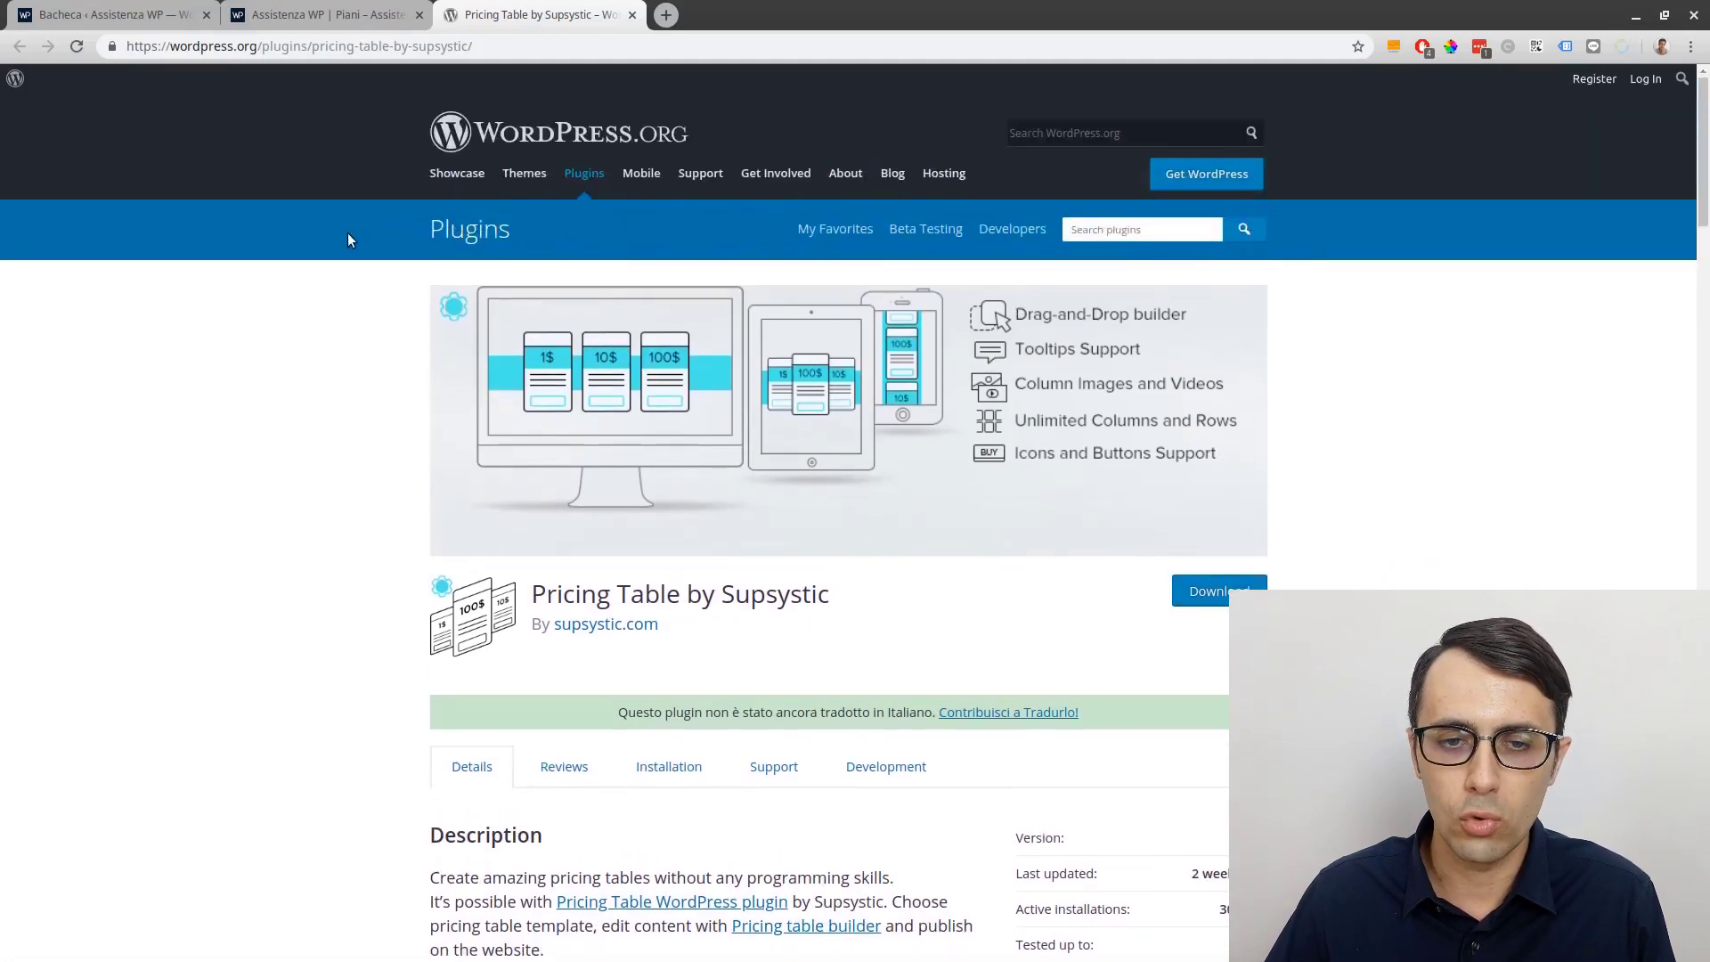
{"action": "scroll", "coordinate": [350, 237], "scroll_direction": "down", "scroll_amount": 1}
{"action": "scroll", "coordinate": [483, 233], "scroll_direction": "down", "scroll_amount": 2}
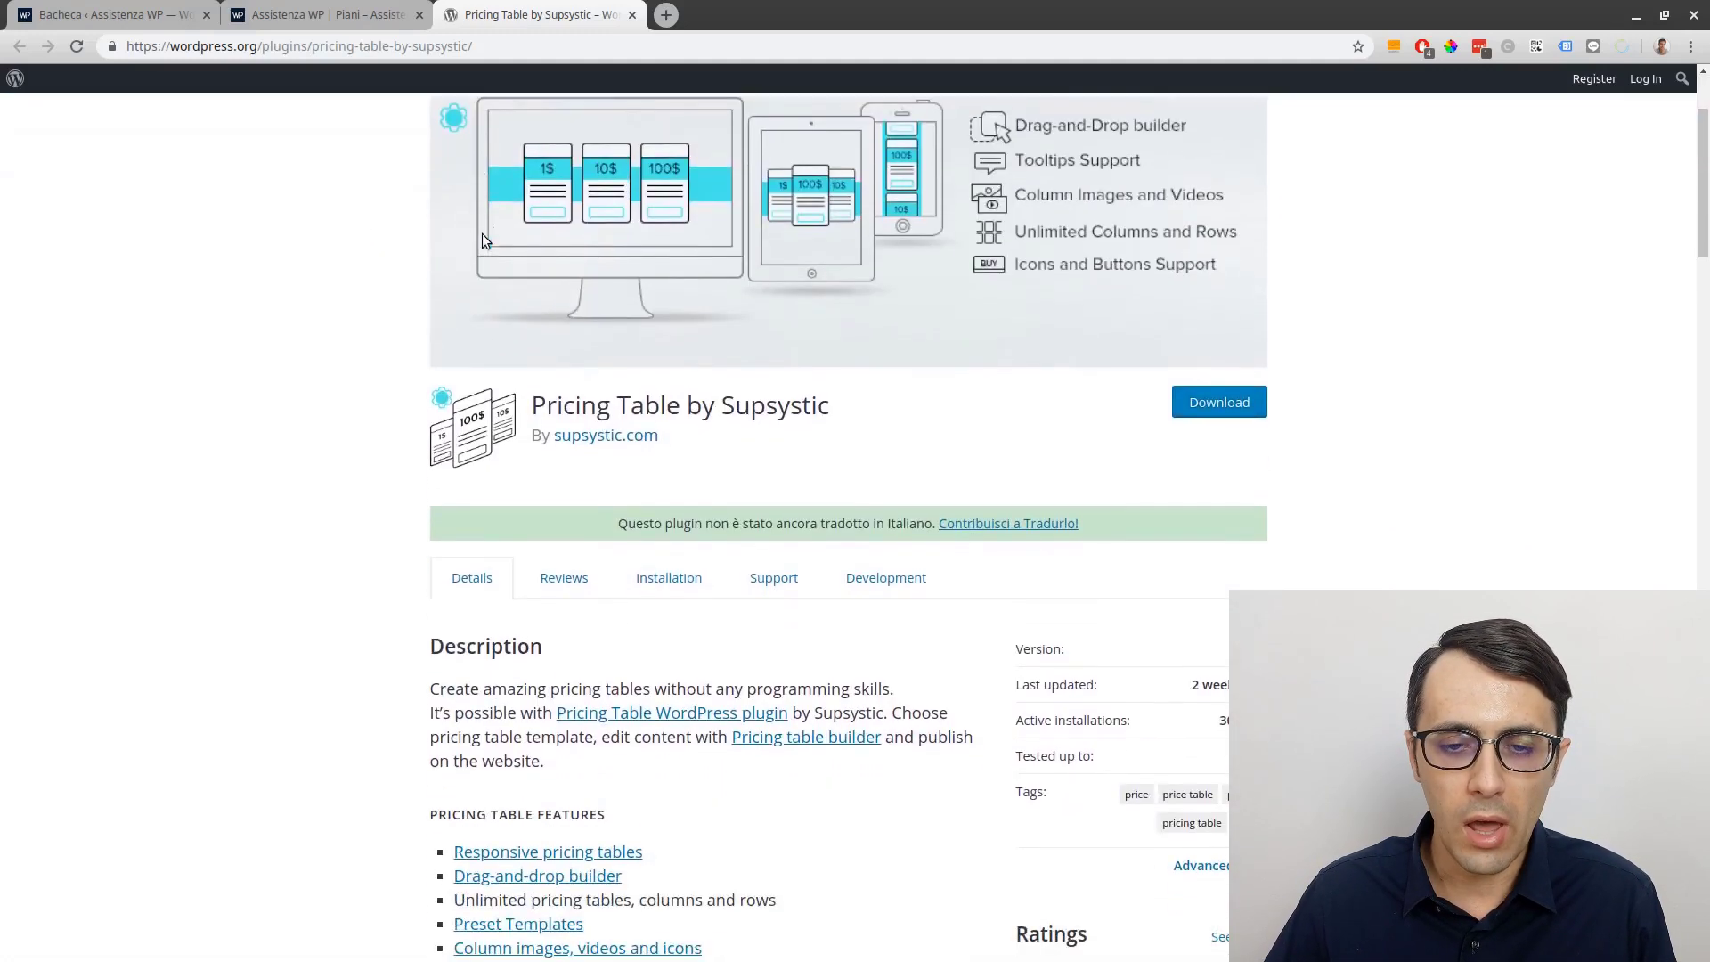
{"action": "scroll", "coordinate": [623, 259], "scroll_direction": "up", "scroll_amount": 2}
{"action": "scroll", "coordinate": [643, 226], "scroll_direction": "down", "scroll_amount": 5}
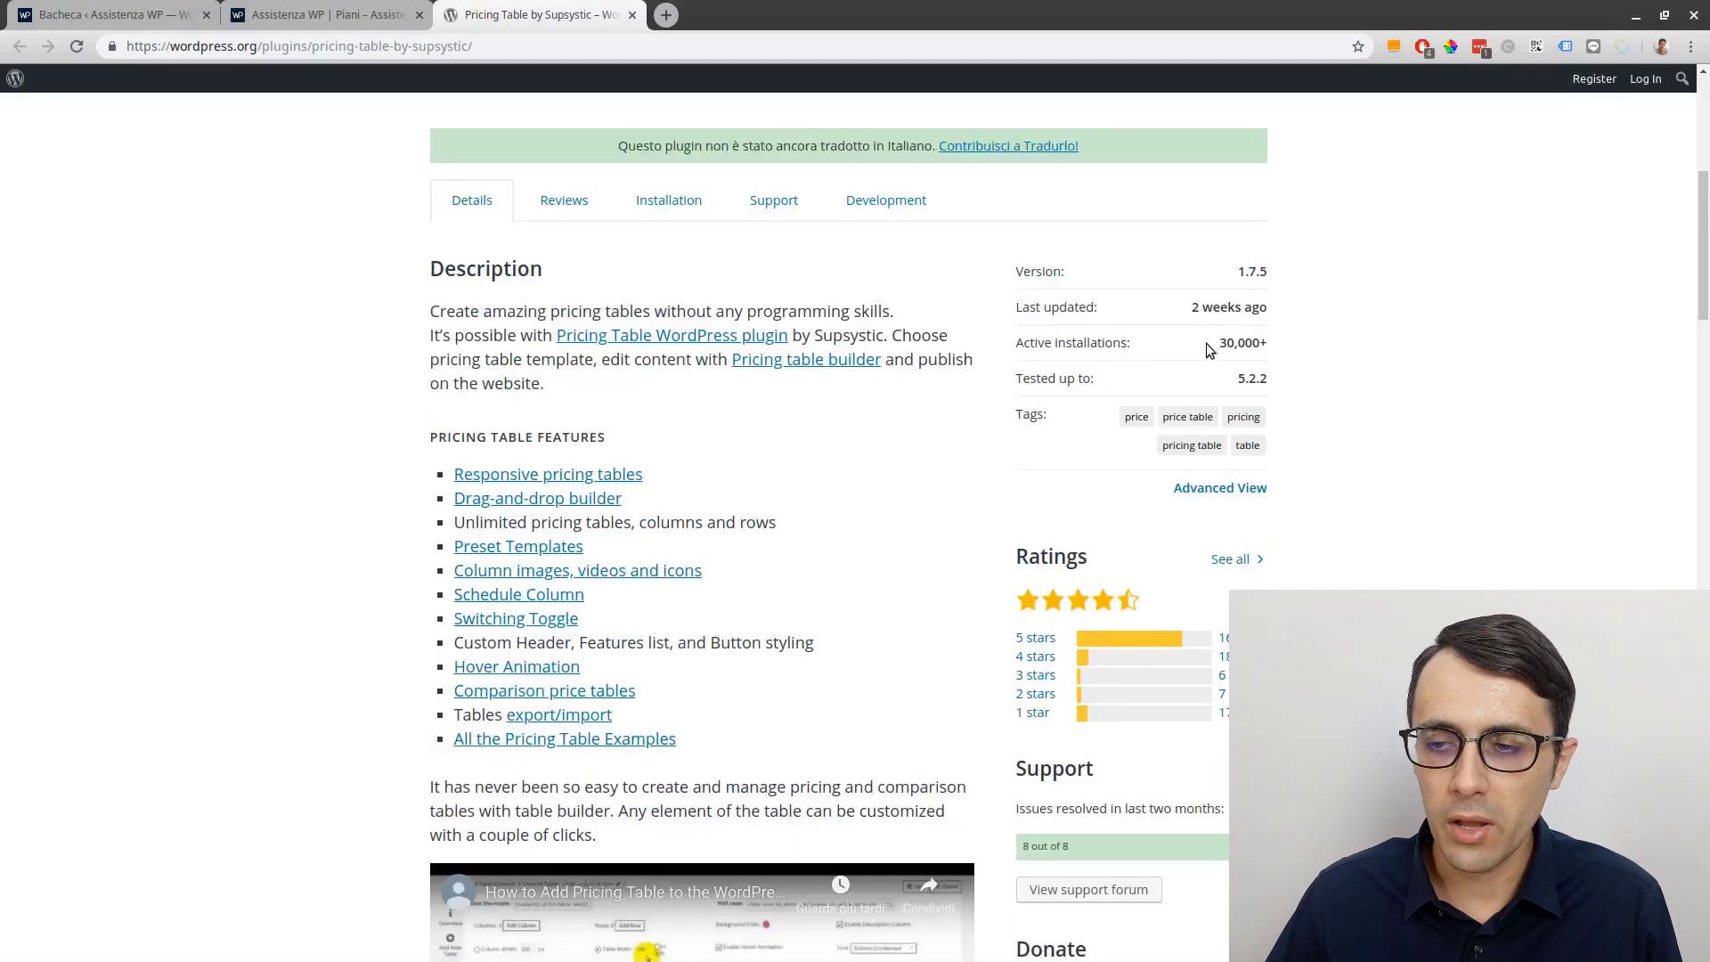
{"action": "double_click", "coordinate": [1228, 346]}
{"action": "left_click", "coordinate": [1241, 312]}
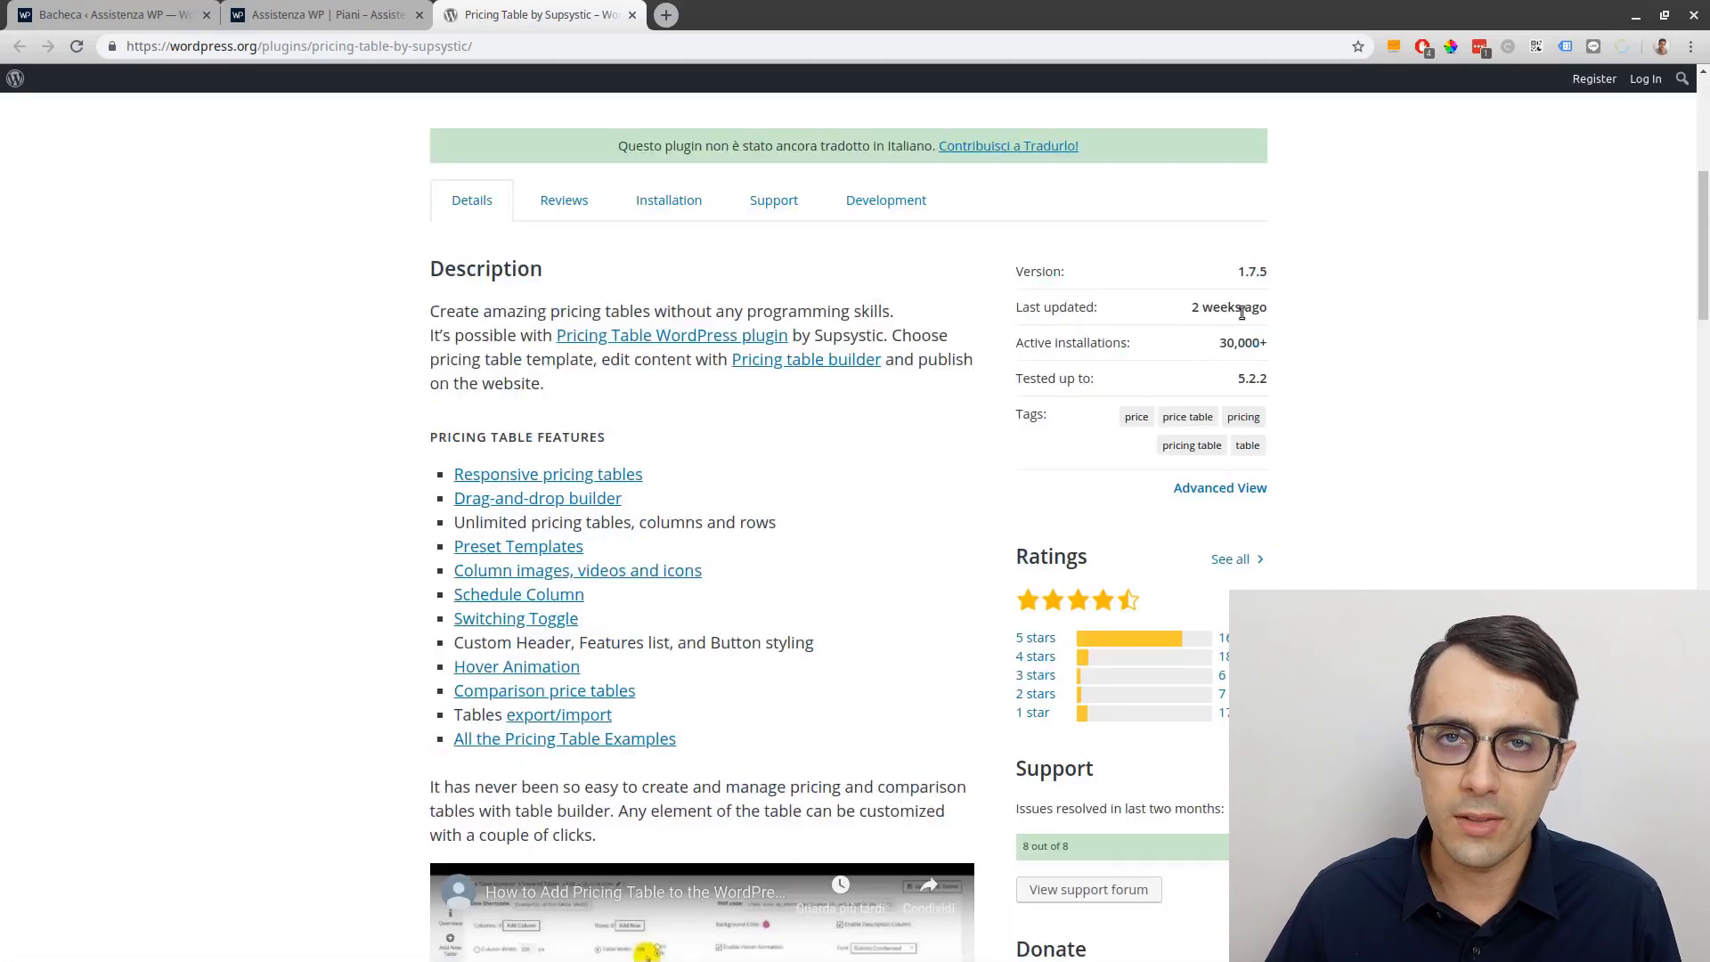
{"action": "scroll", "coordinate": [1165, 367], "scroll_direction": "down", "scroll_amount": 2}
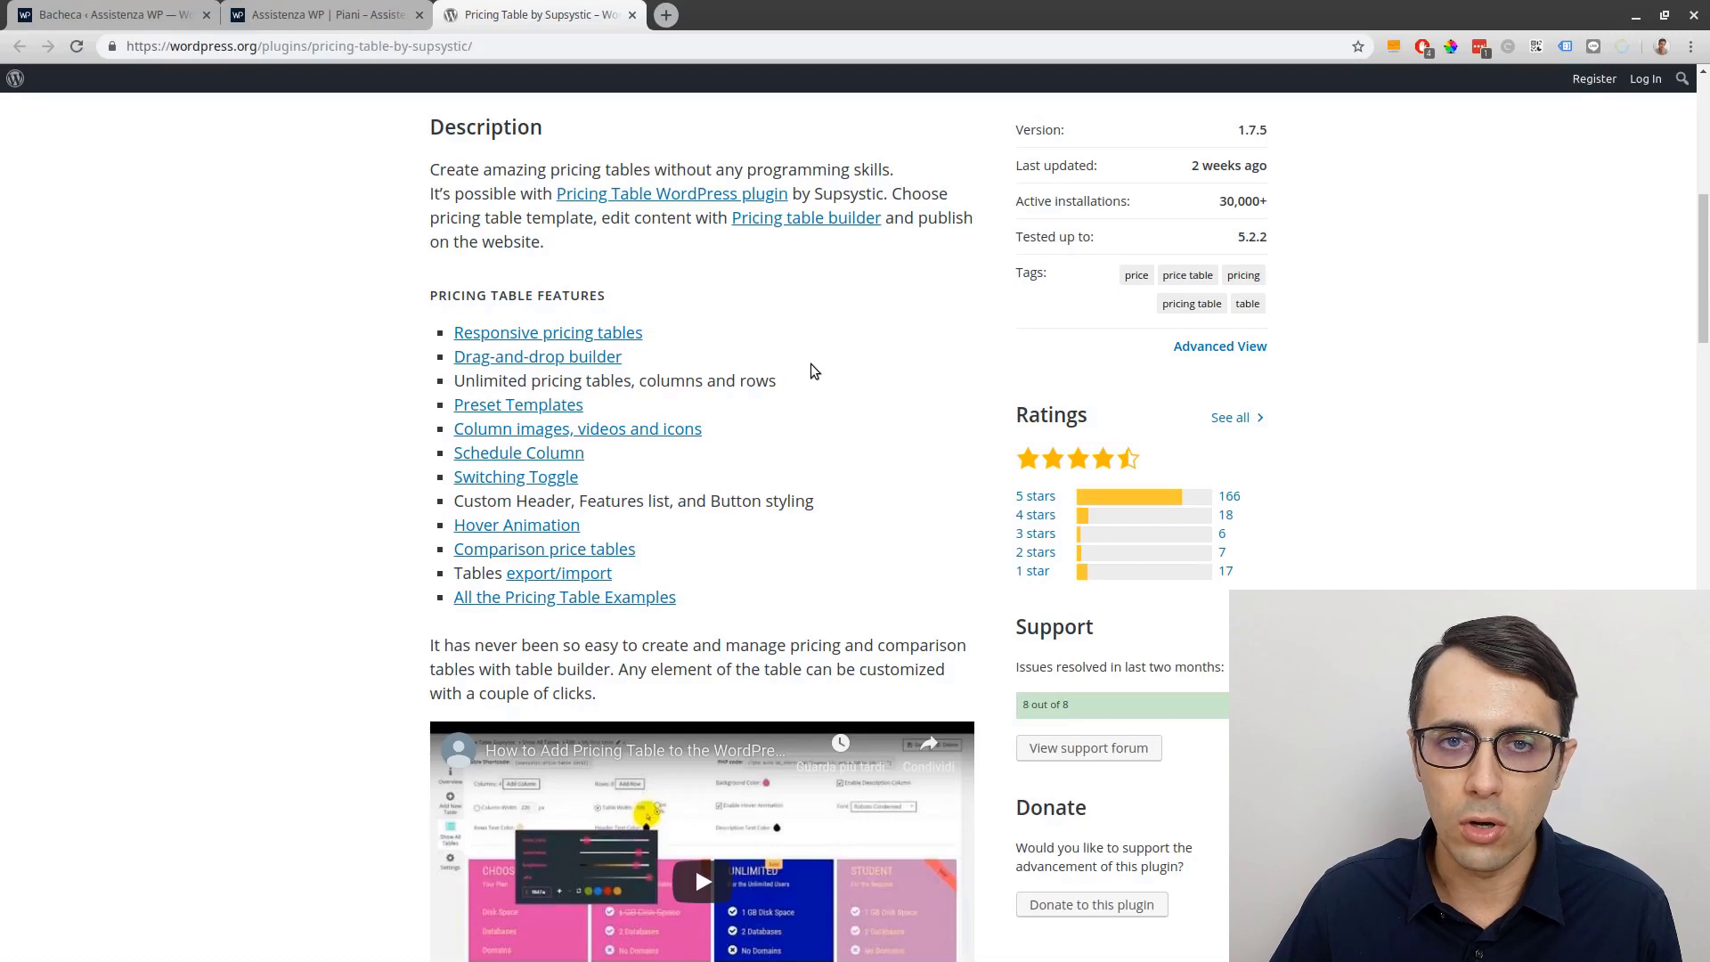
Copy the plugin's title, Pricing Table by Supsystic, from its WordPress.org page.
{"action": "scroll", "coordinate": [704, 379], "scroll_direction": "up", "scroll_amount": 6}
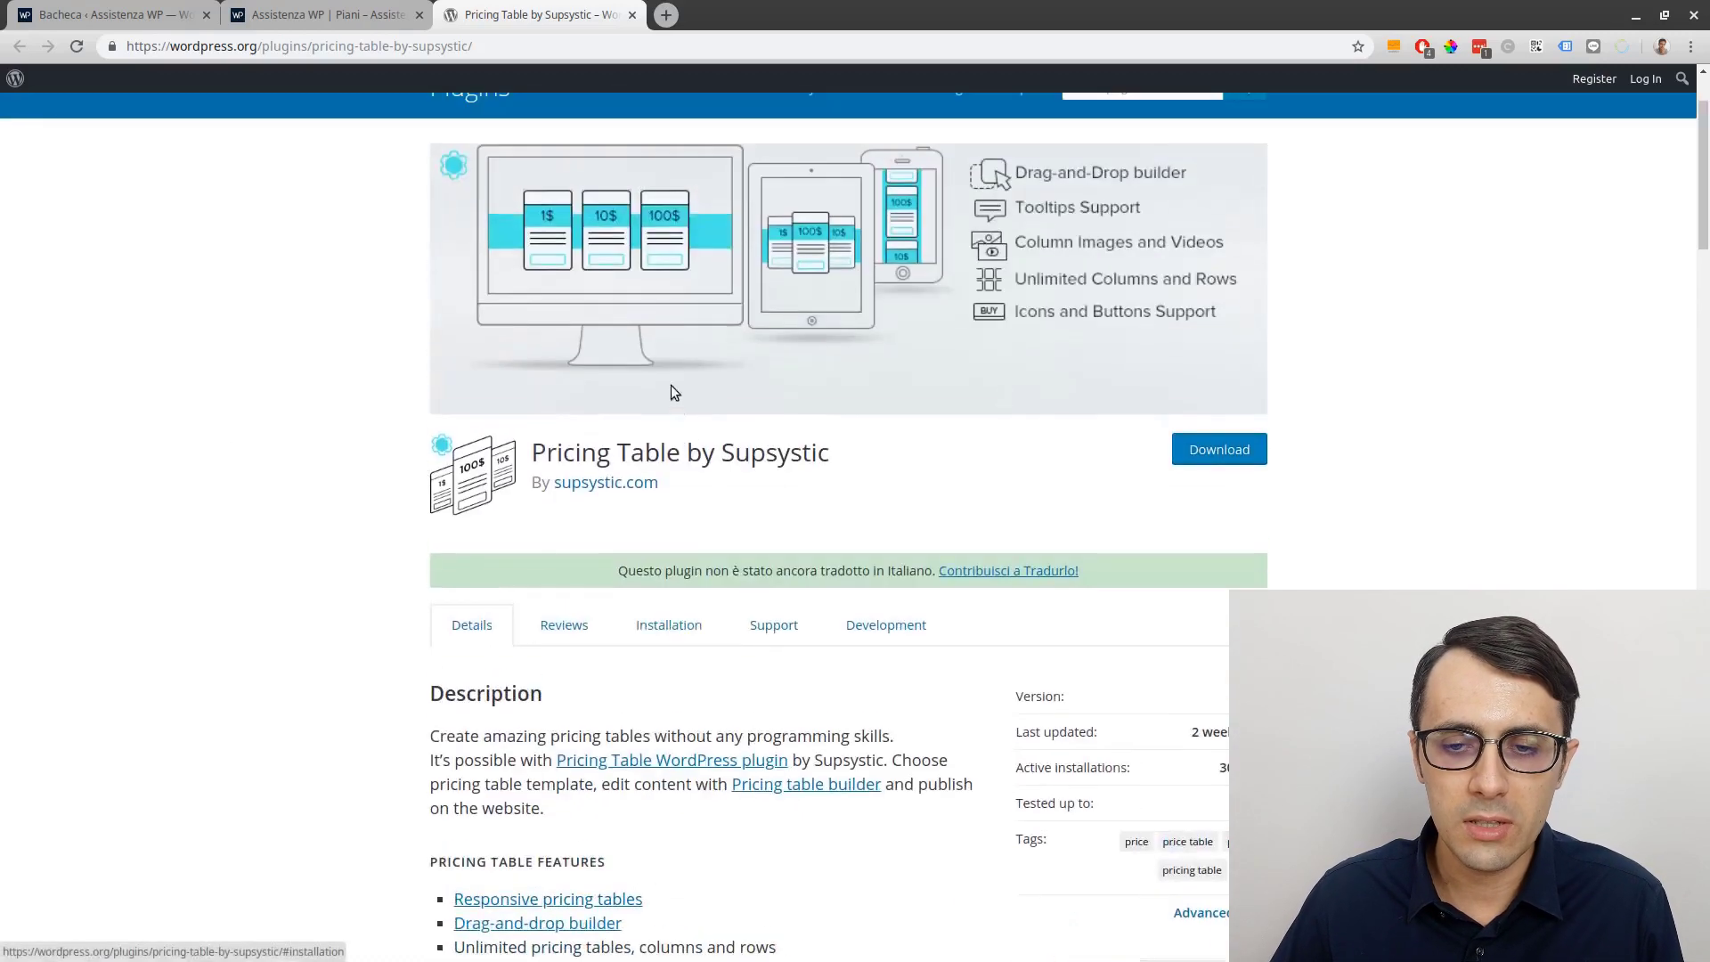
{"action": "left_click_drag", "start_coordinate": [822, 450], "coordinate": [532, 456]}
{"action": "right_click", "coordinate": [596, 444]}
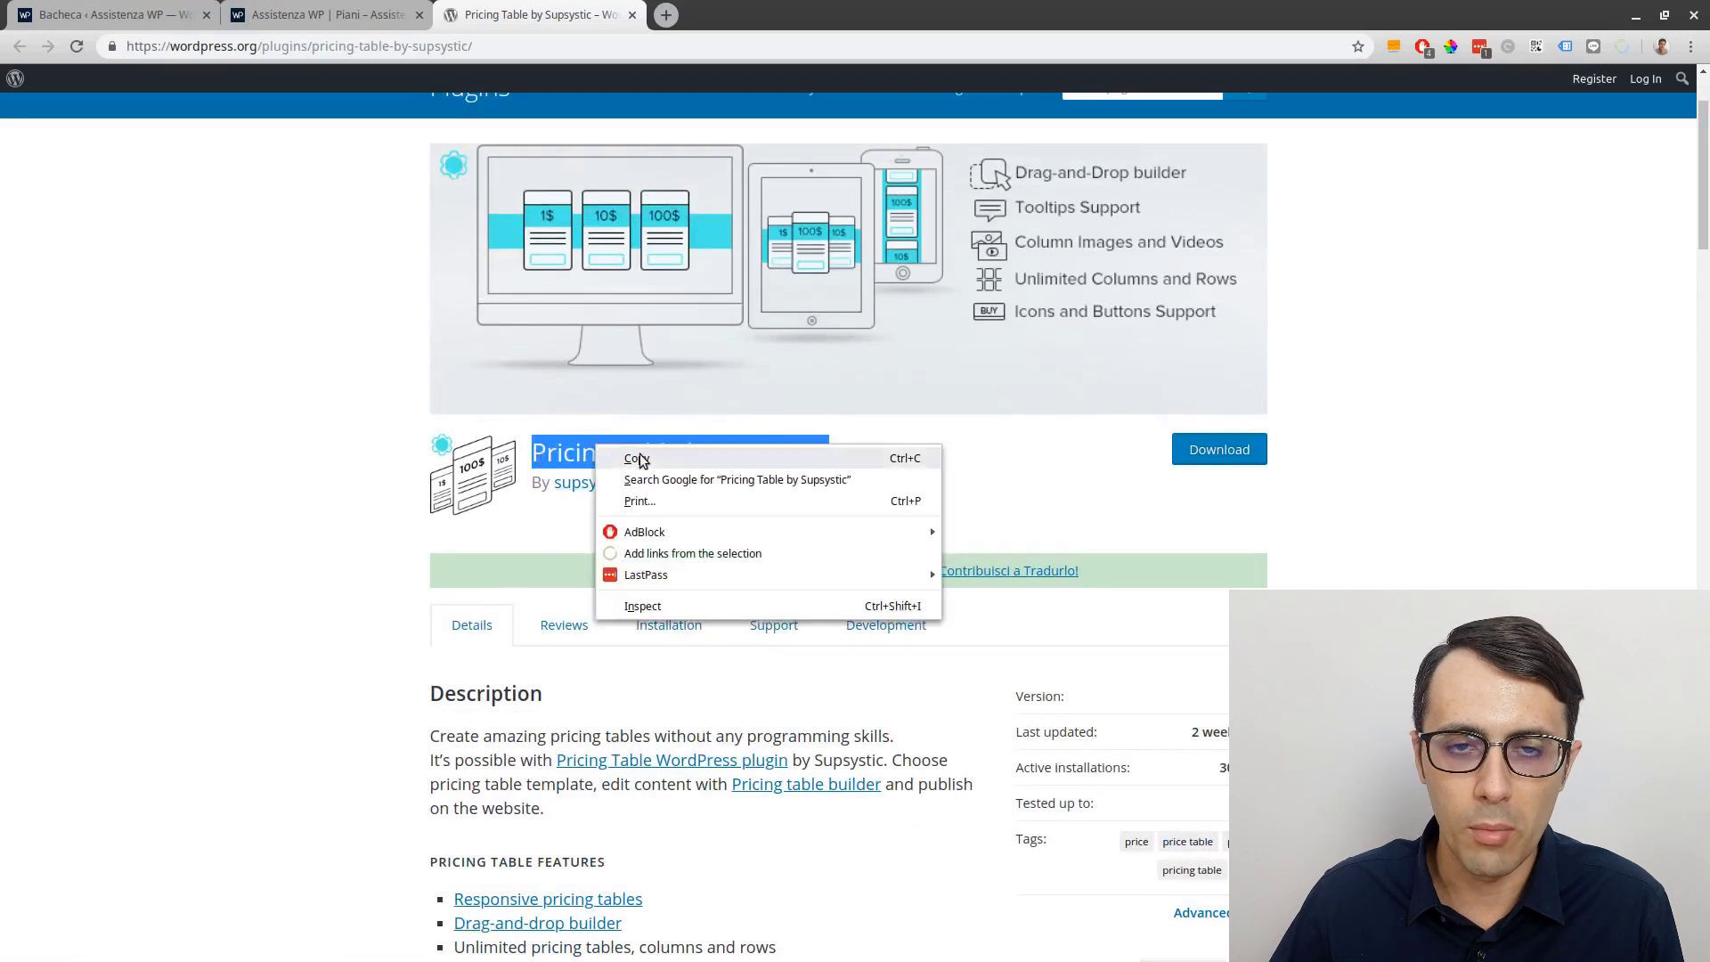
{"action": "left_click", "coordinate": [637, 459]}
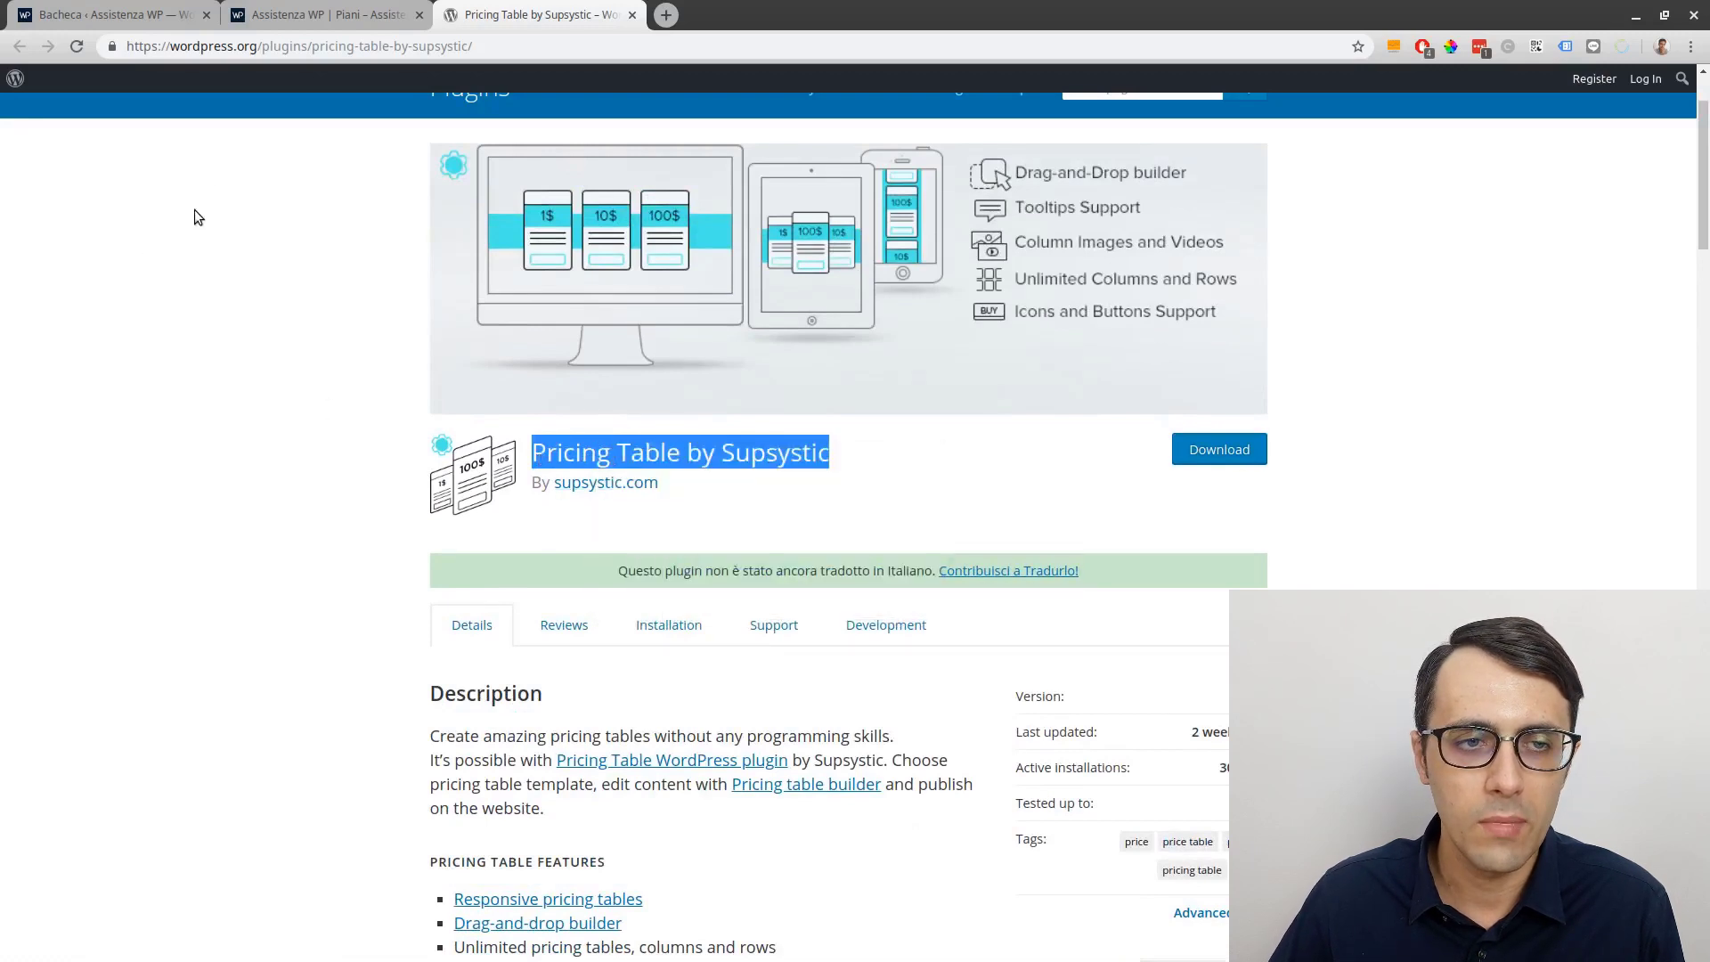
In the staging site's WordPress dashboard, search the new plugins for the copied plugin name, then install and activate Pricing Table by Supsystic.
{"action": "left_click", "coordinate": [98, 15]}
{"action": "left_click_drag", "start_coordinate": [170, 46], "coordinate": [287, 47]}
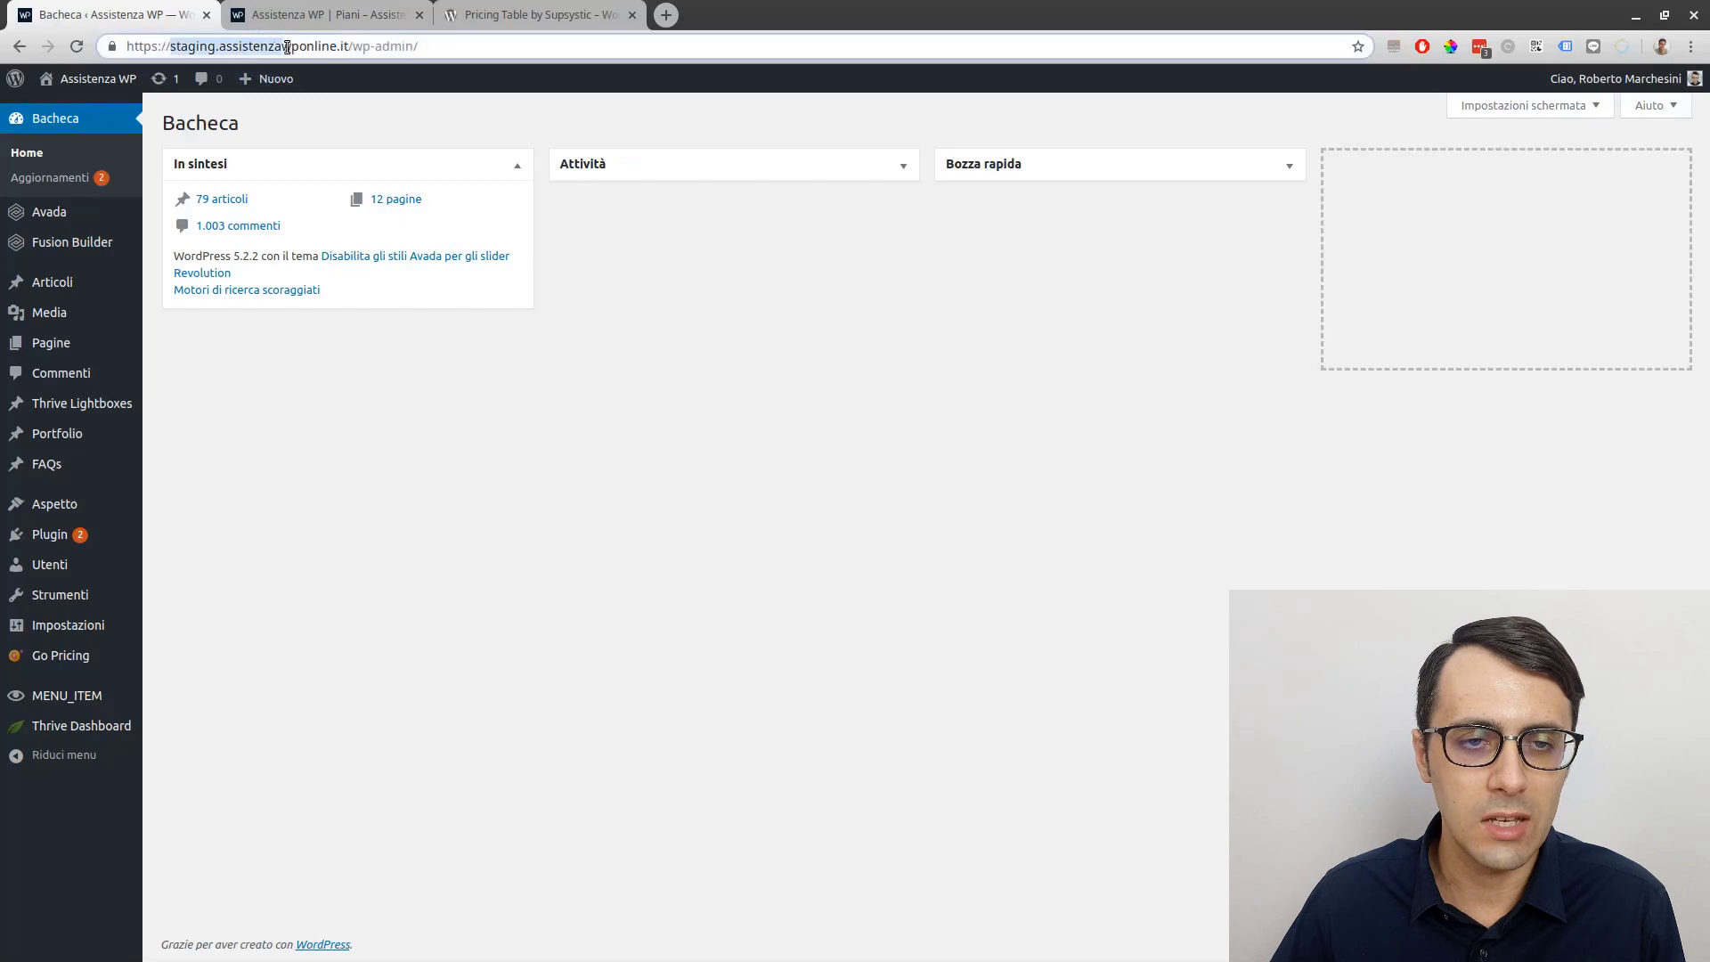
{"action": "left_click", "coordinate": [457, 491]}
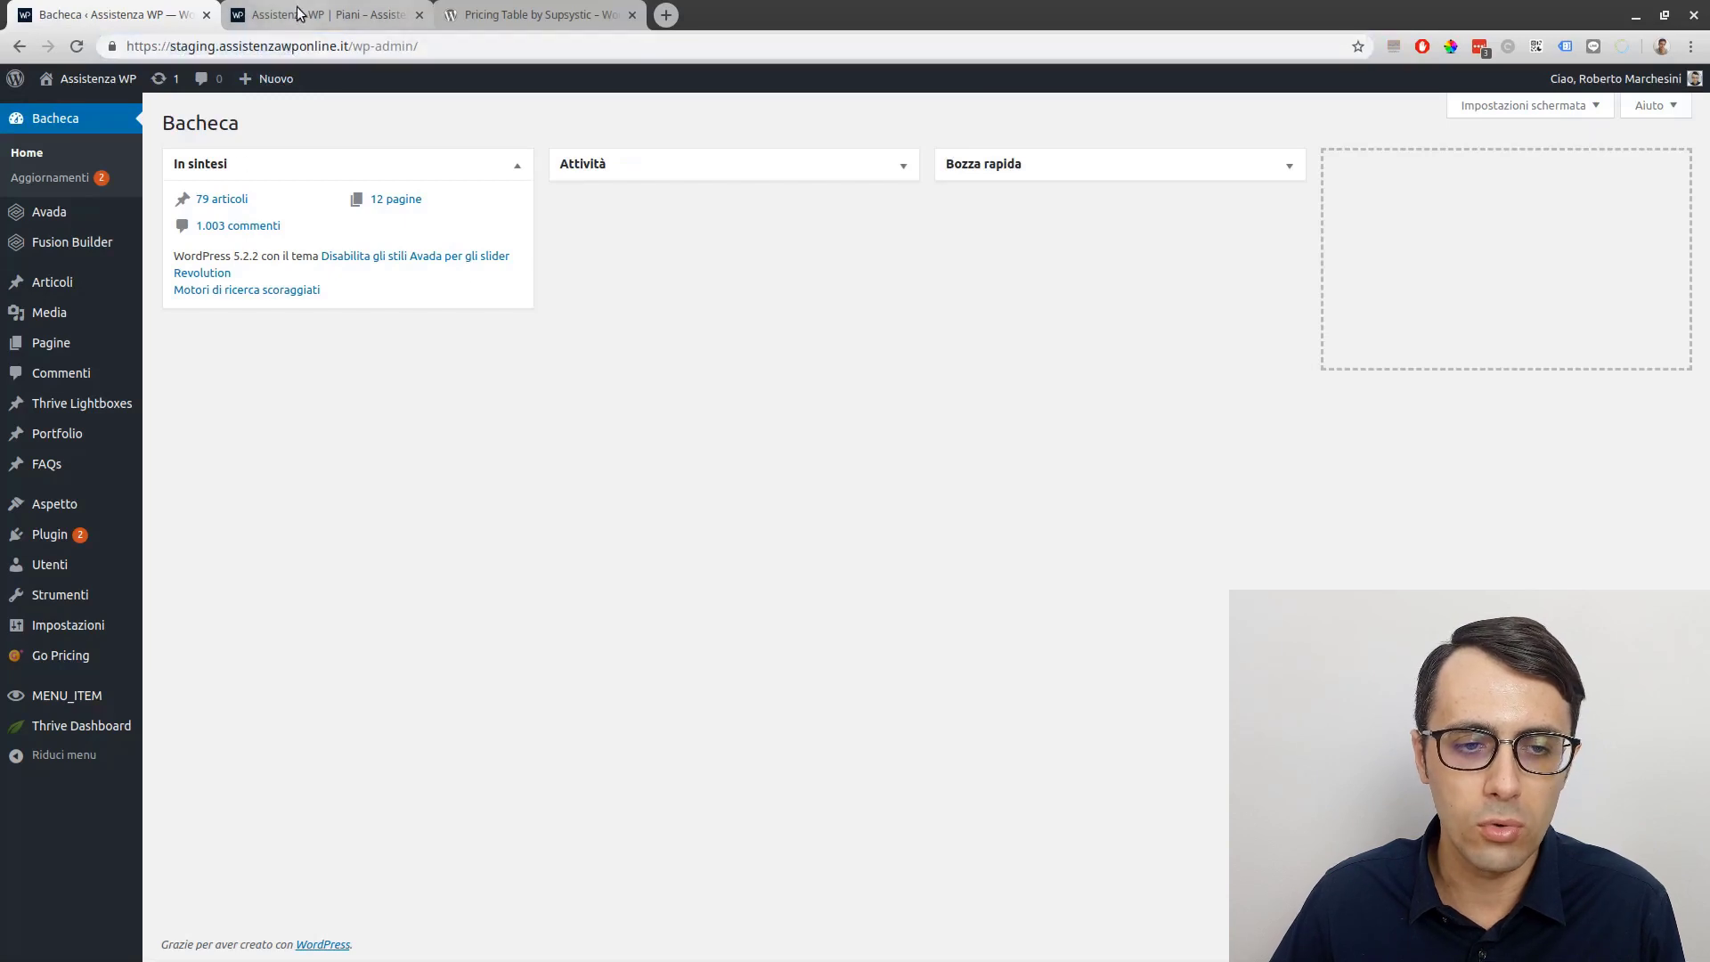
{"action": "mouse_move", "coordinate": [38, 537]}
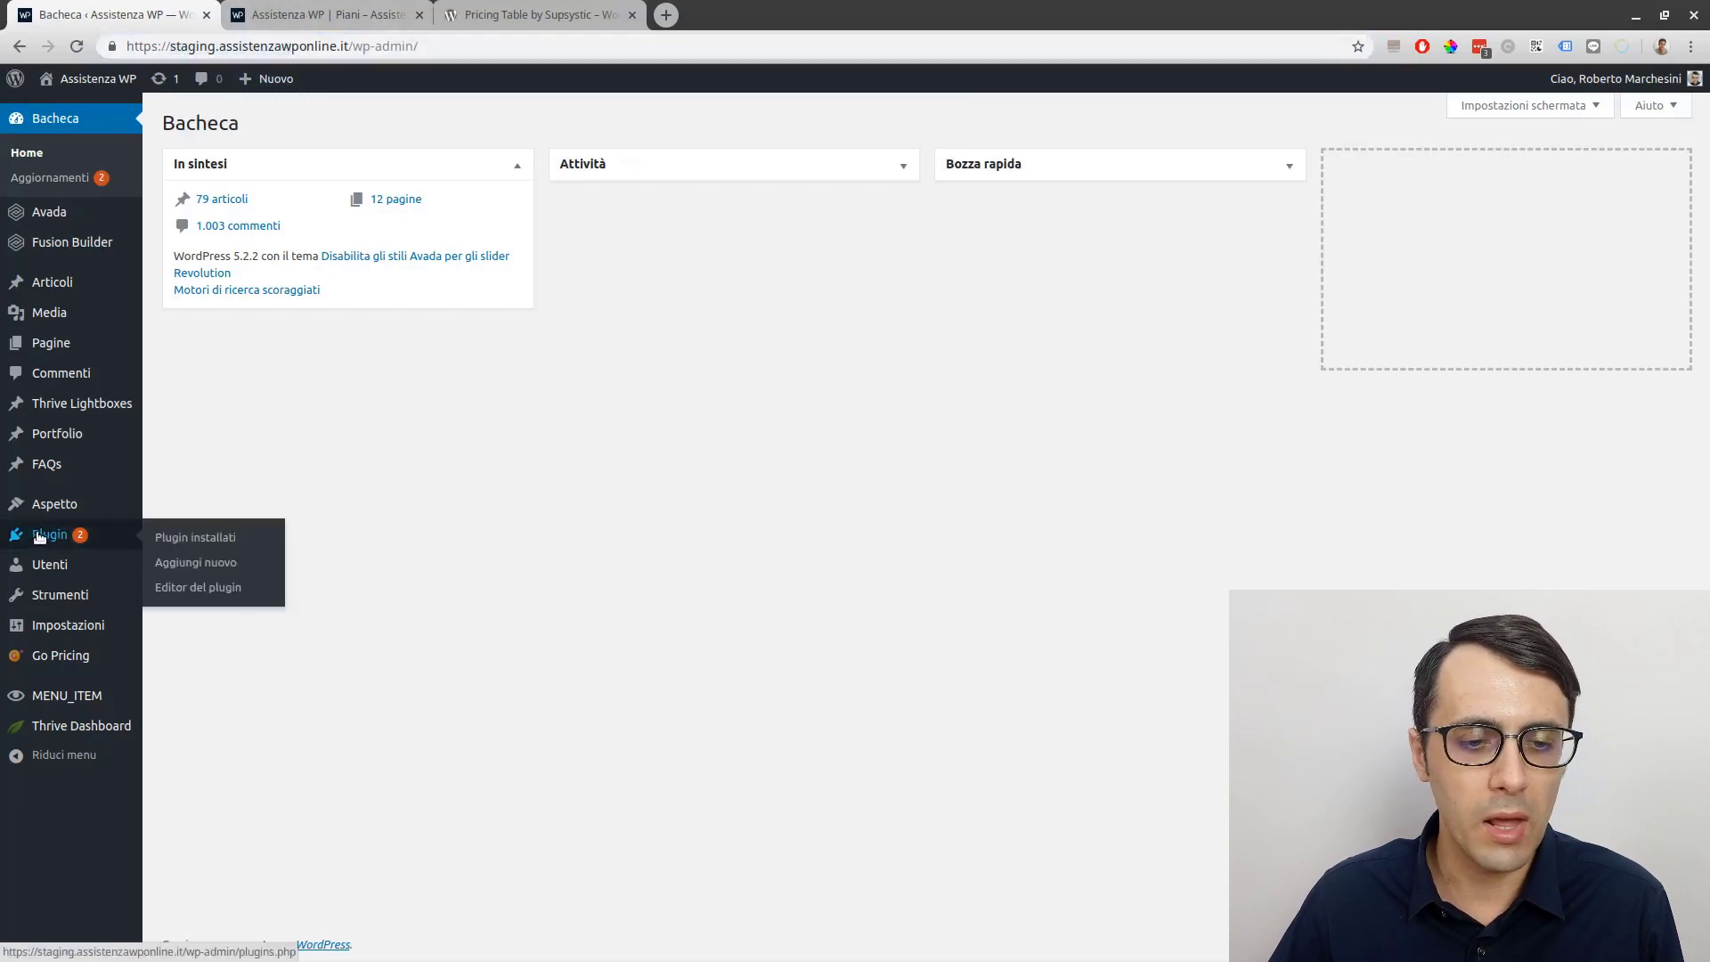
{"action": "left_click", "coordinate": [229, 567]}
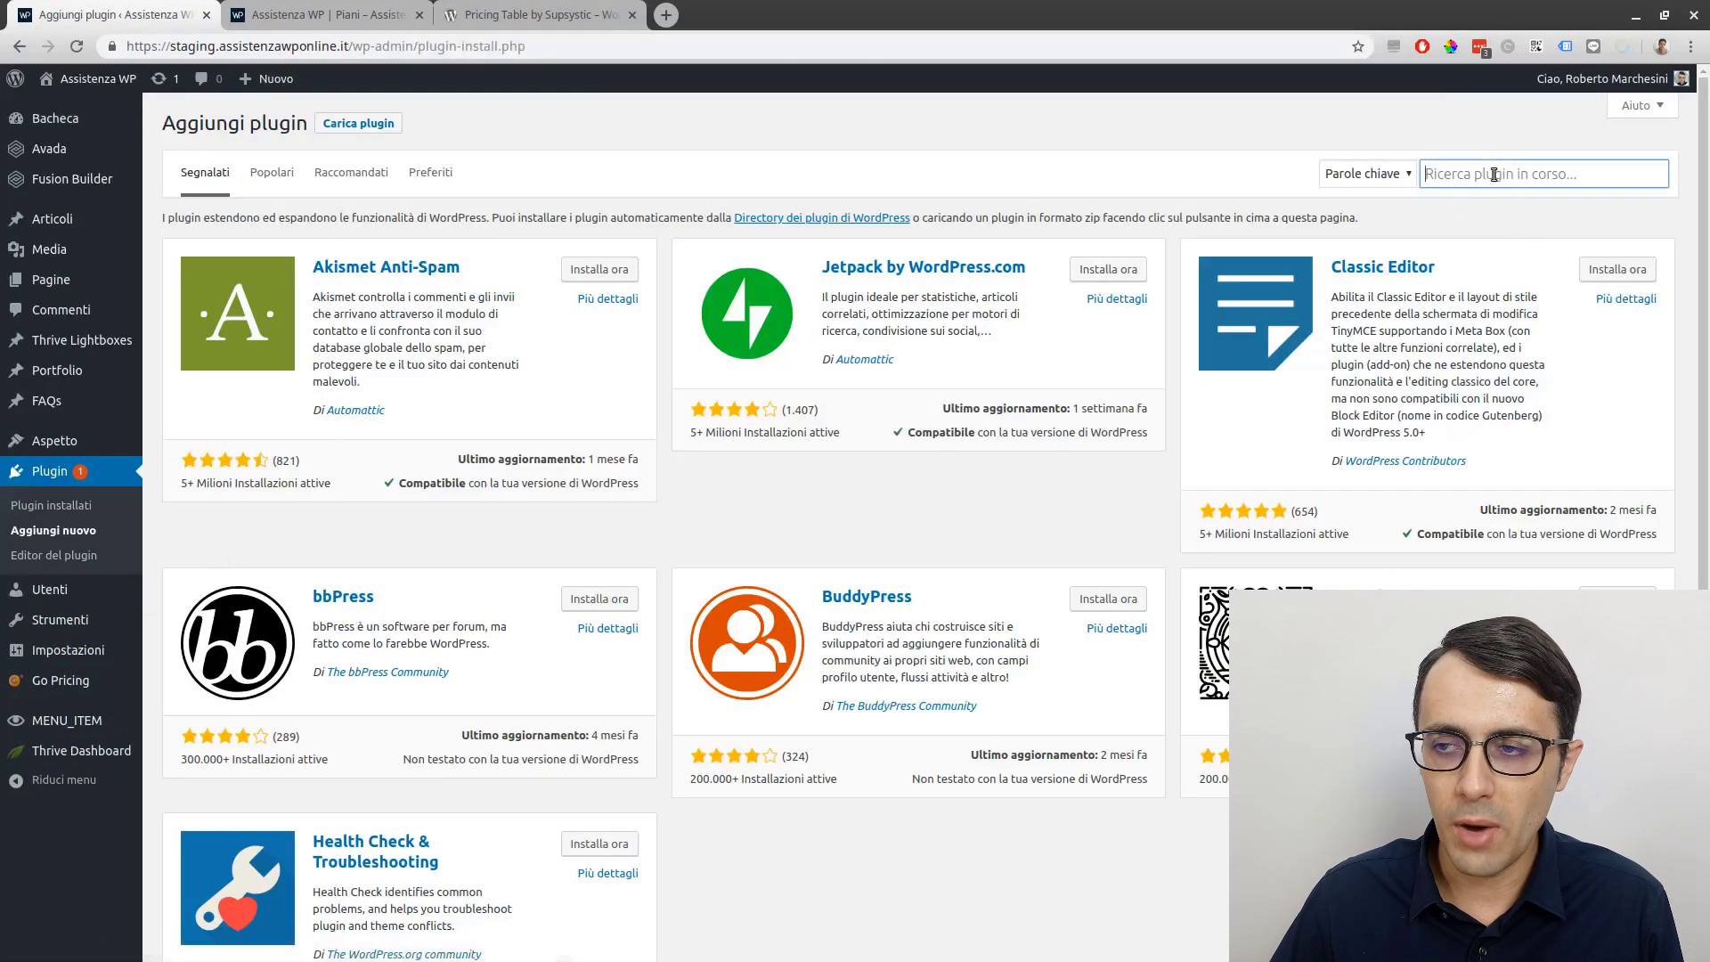
{"action": "key", "text": "ctrl+v"}
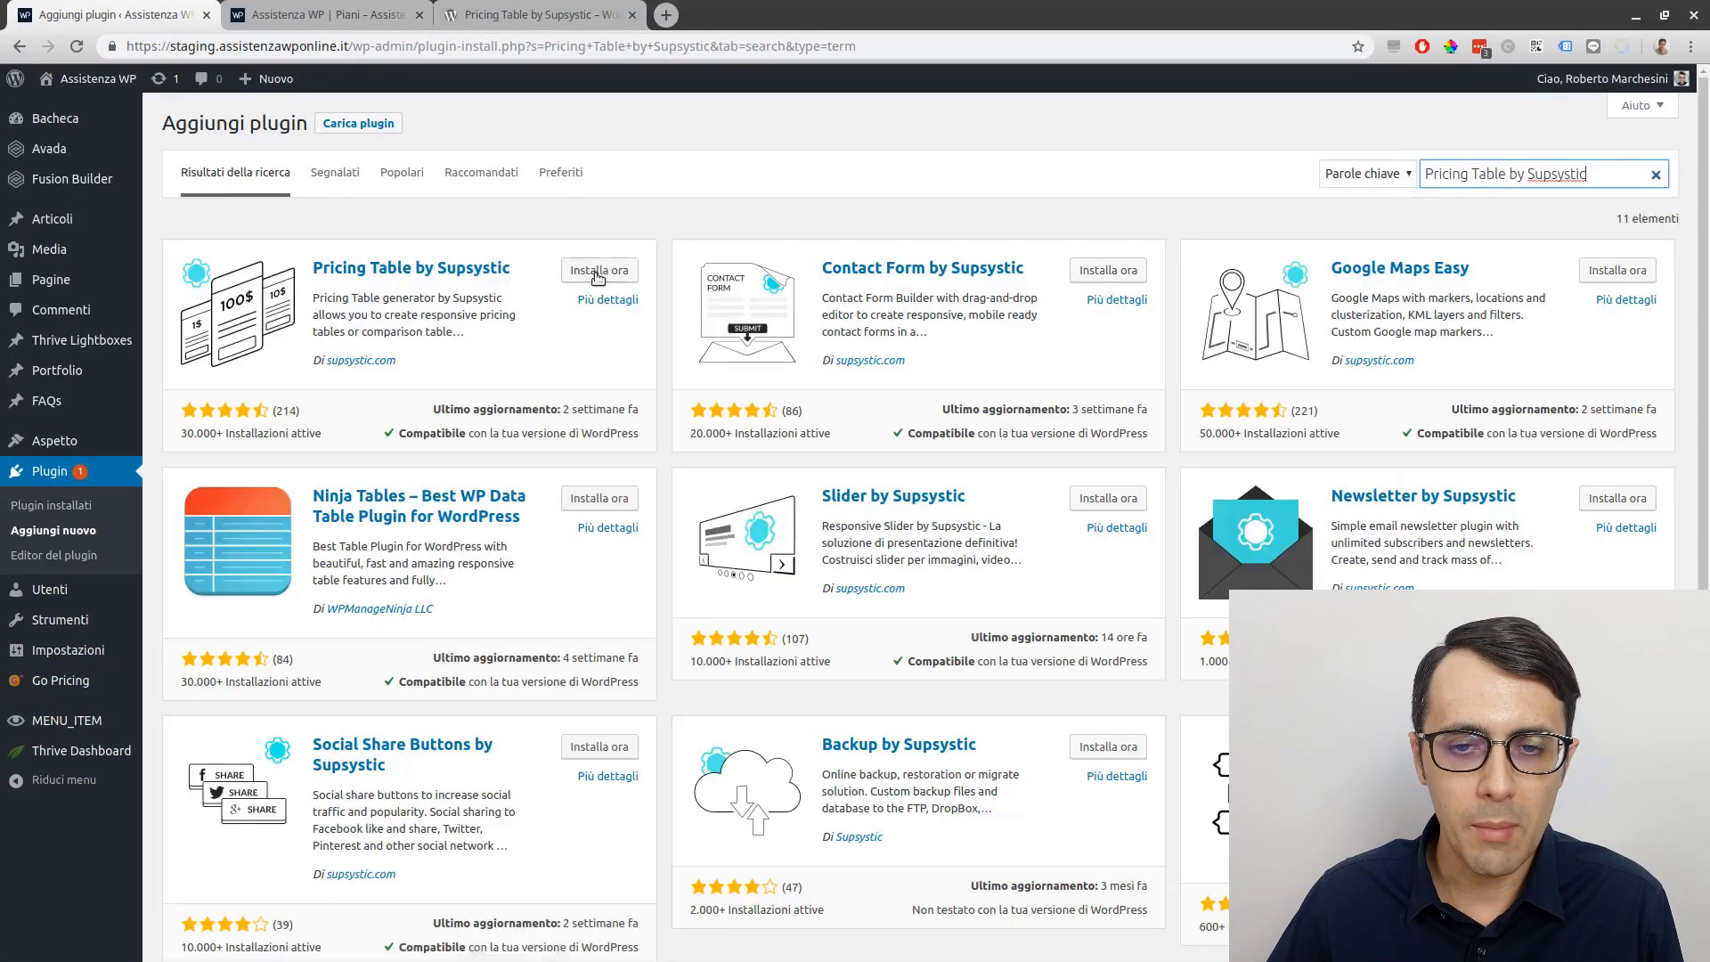
{"action": "left_click", "coordinate": [581, 270]}
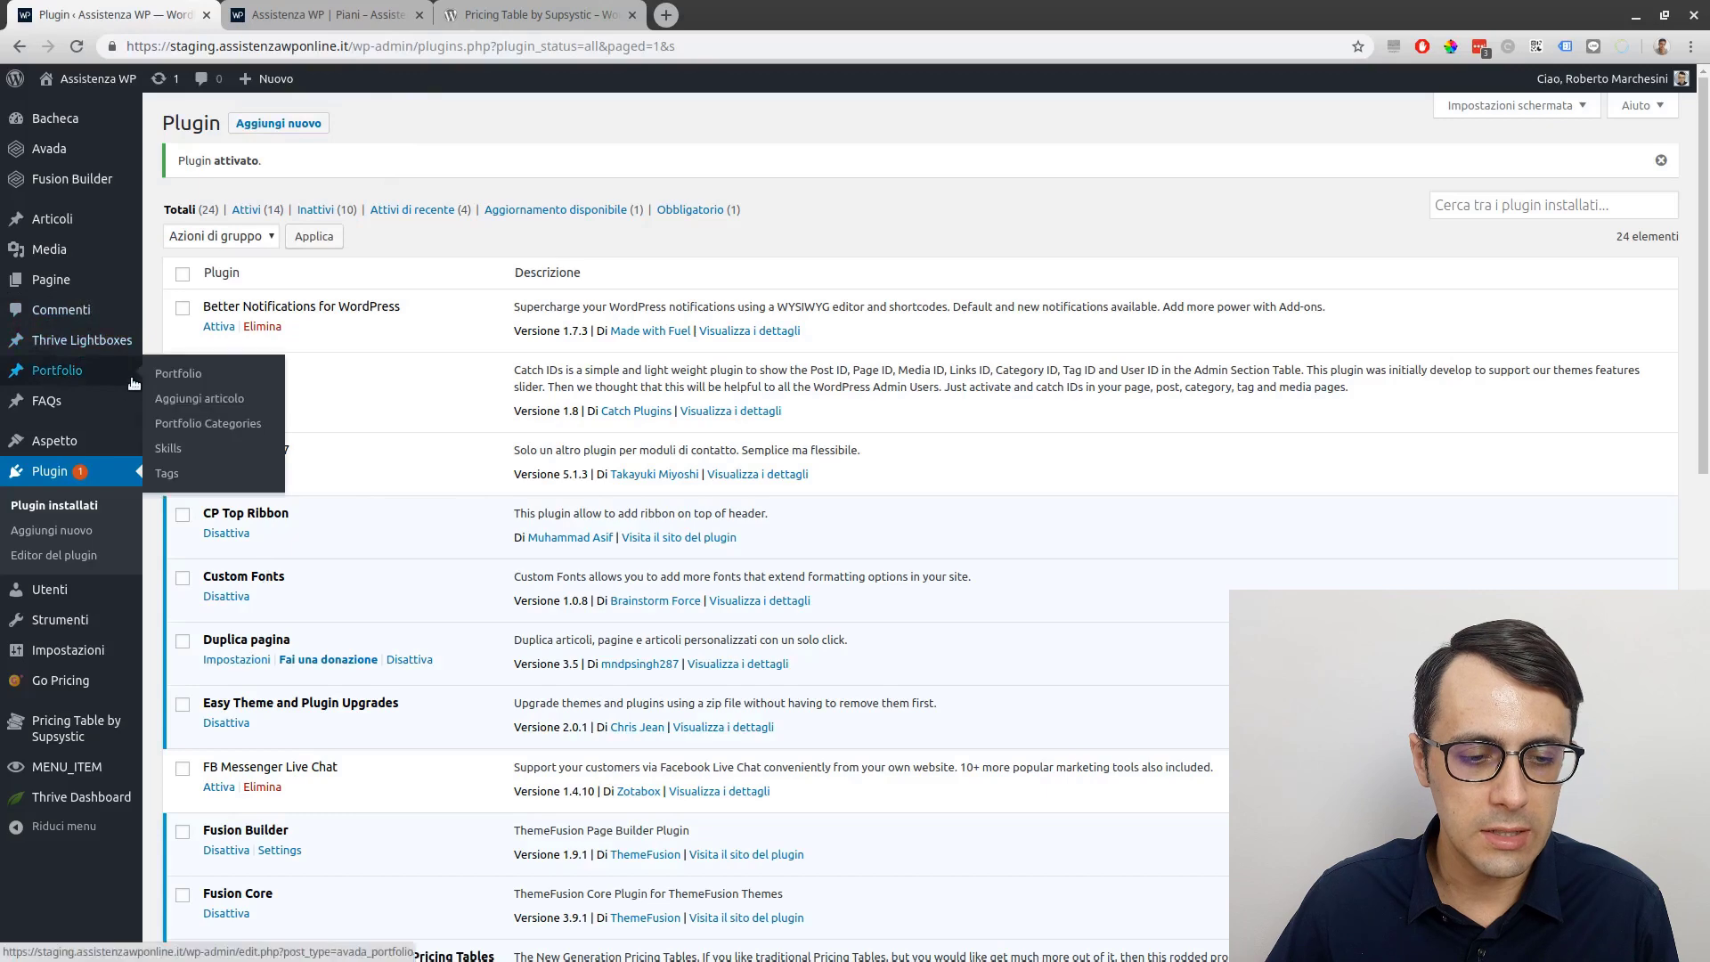
Start a new pricing table in the Supsystic plugin and name it "Tabella di prova".
{"action": "mouse_move", "coordinate": [64, 725]}
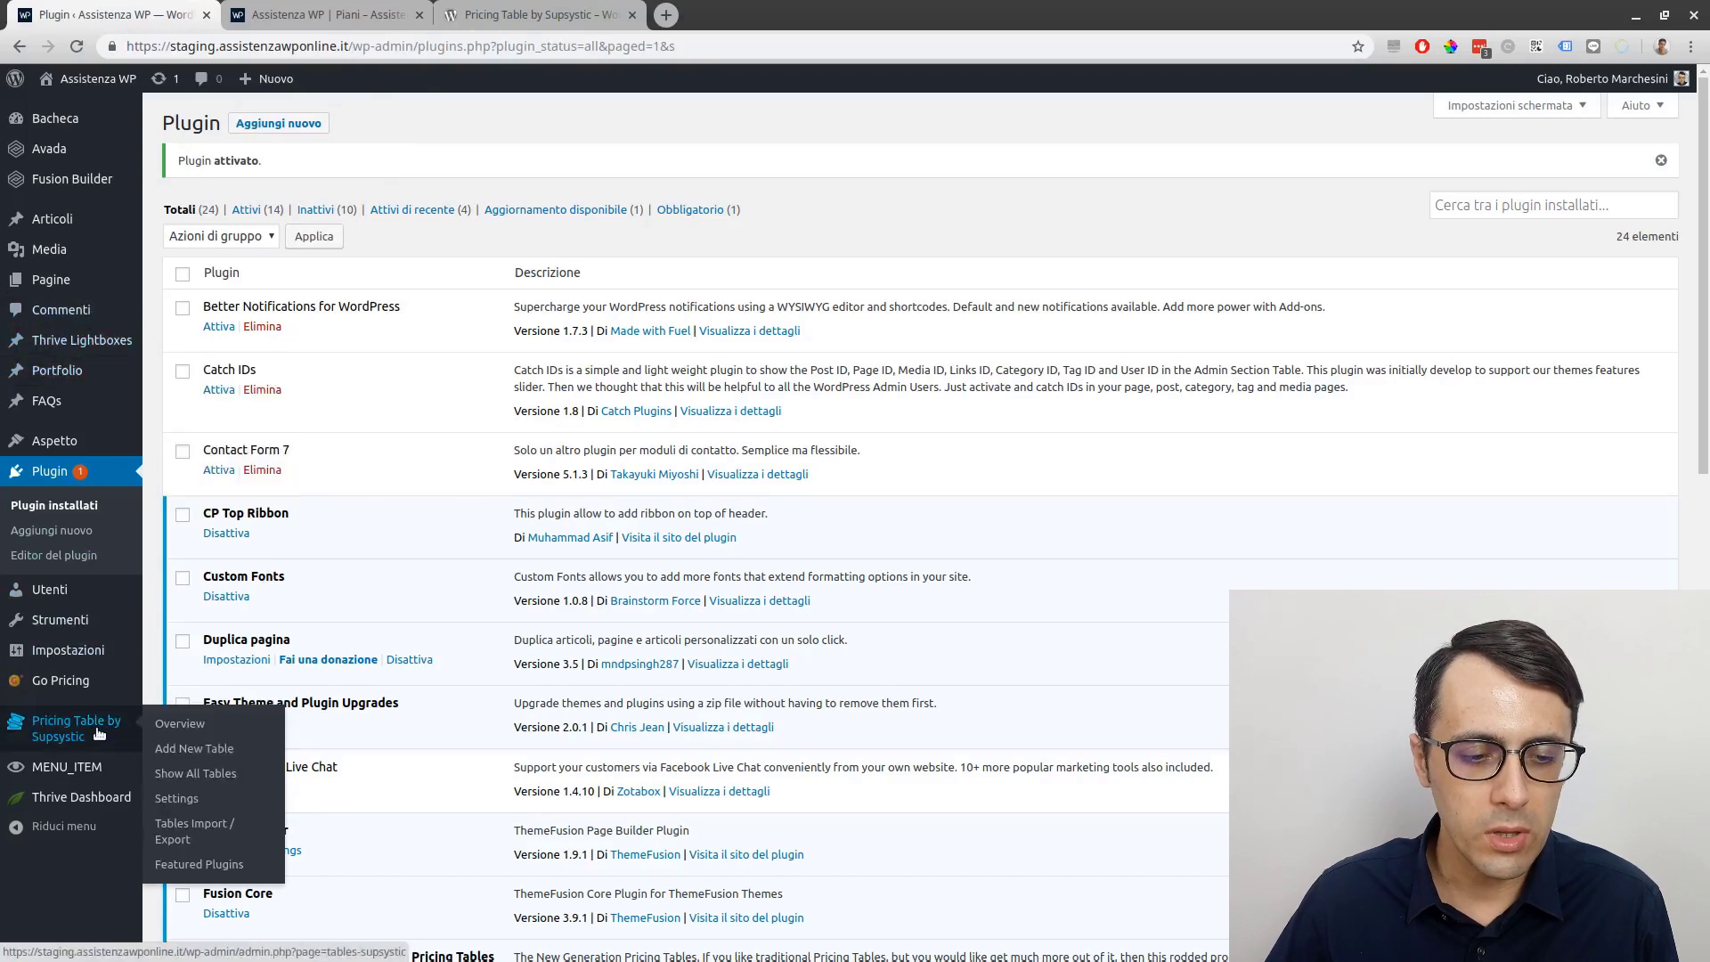
{"action": "left_click", "coordinate": [73, 726]}
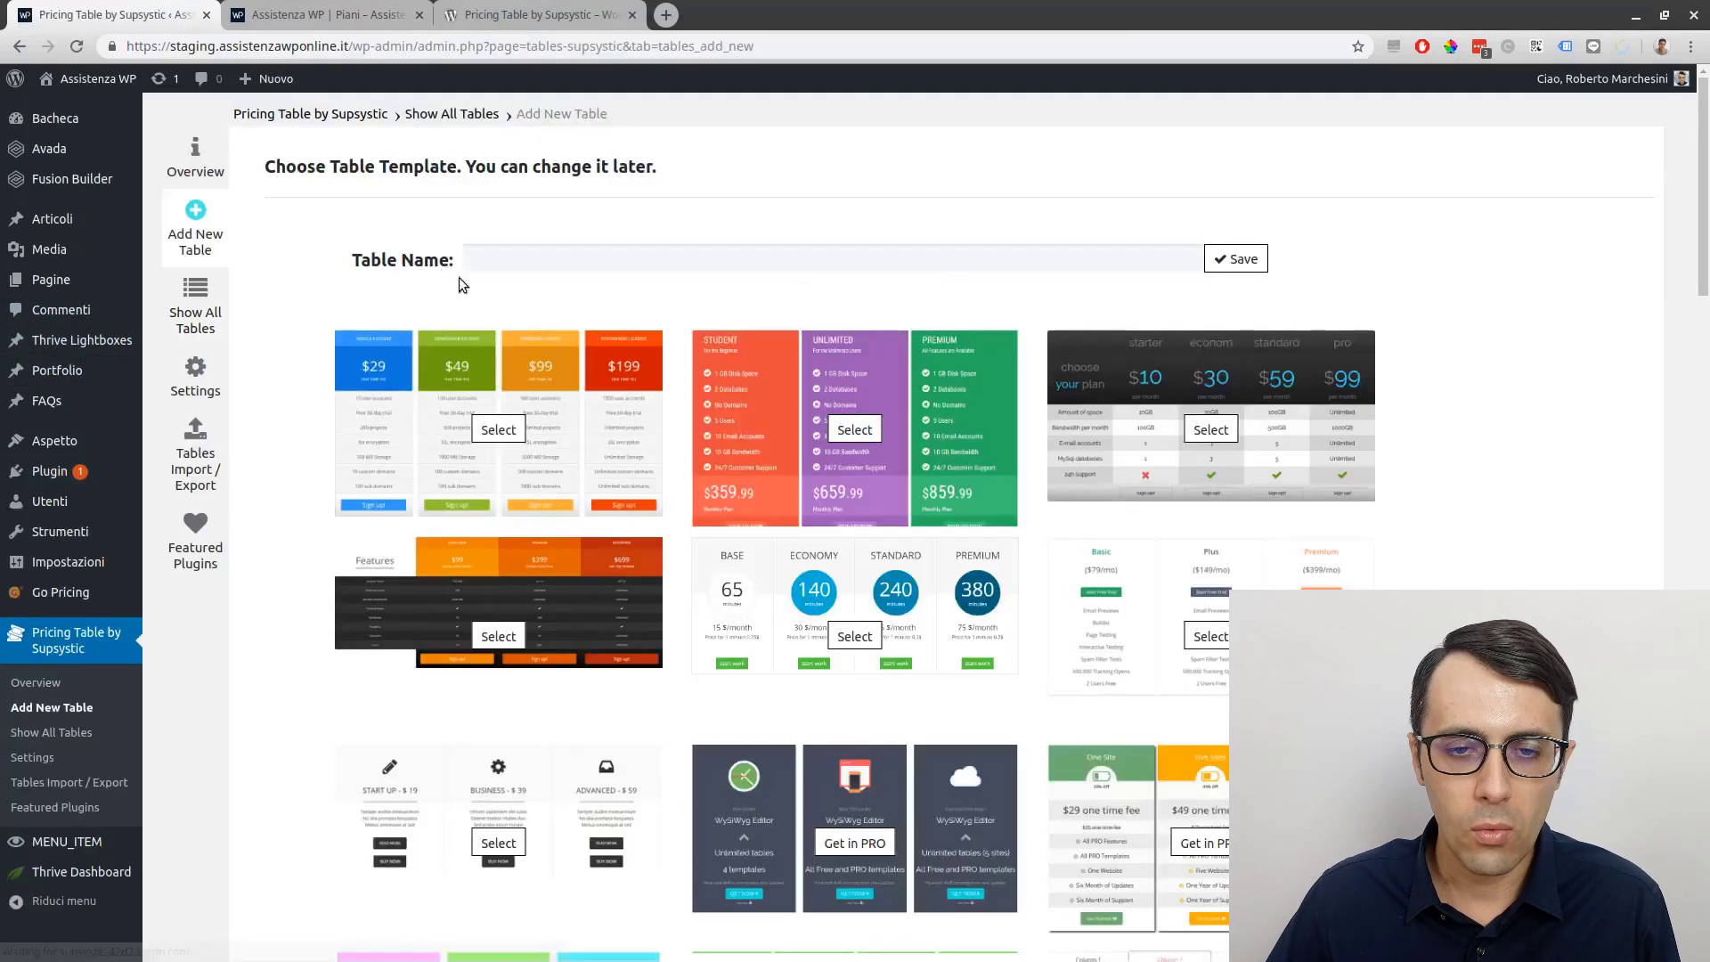
{"action": "left_click", "coordinate": [539, 258]}
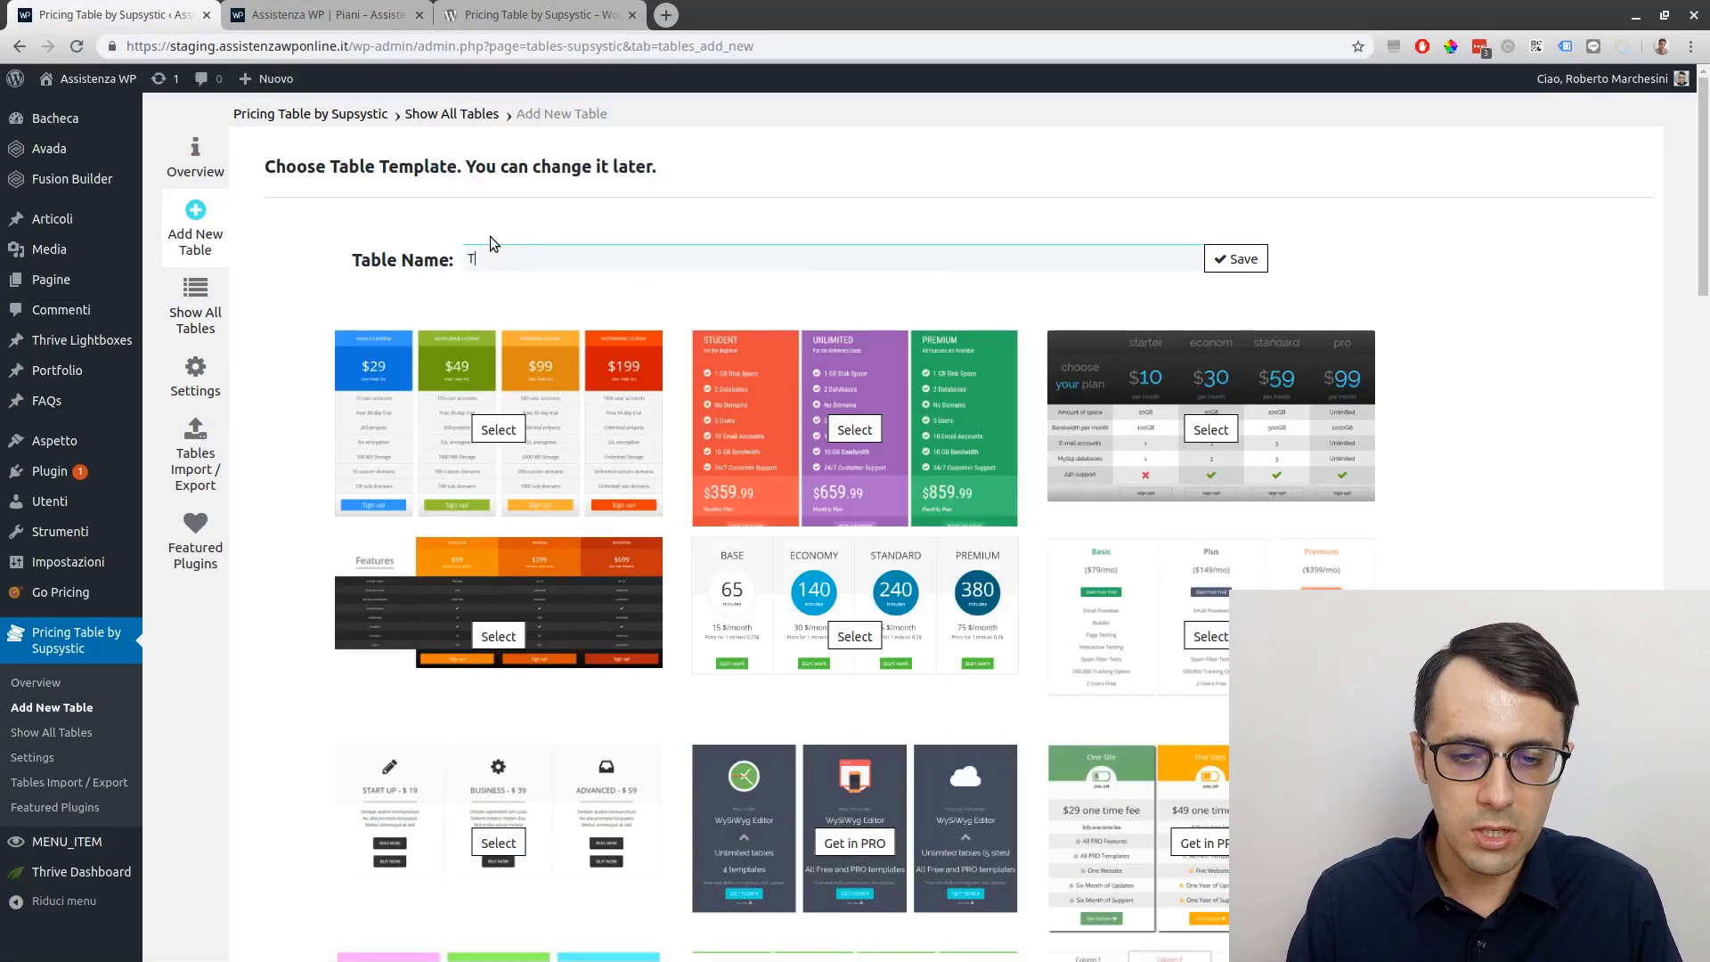
{"action": "type", "text": "Tabella di prova"}
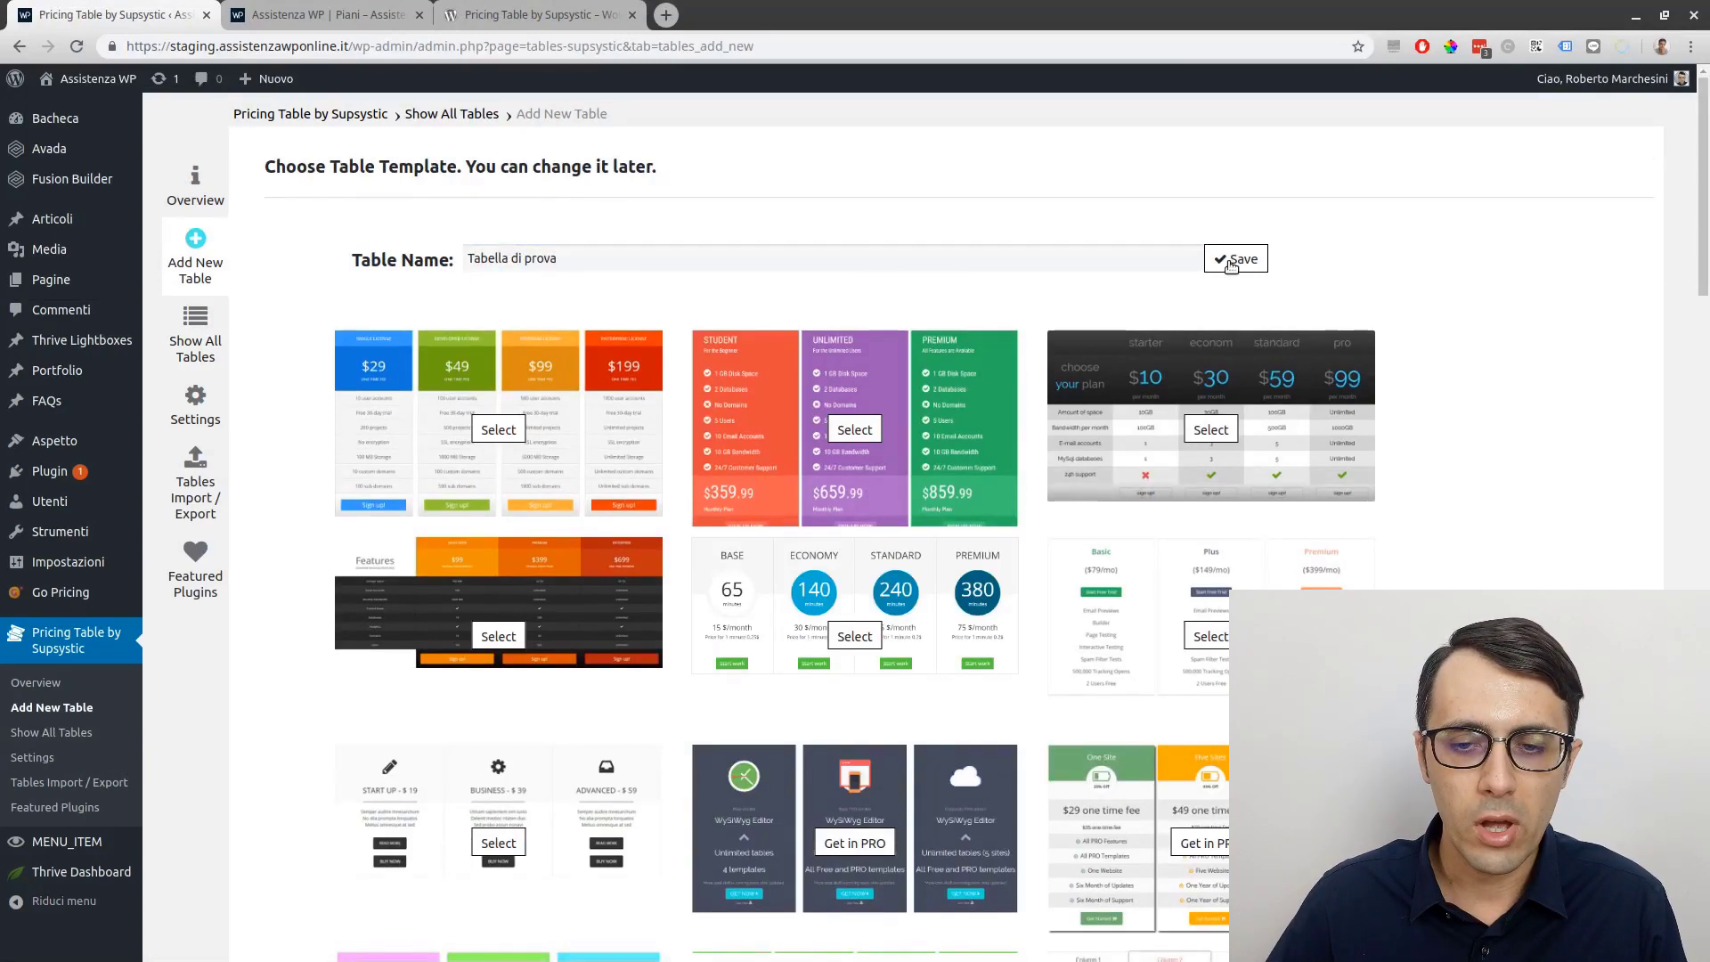
Choose the free Rainbow template for the new table and save the table.
{"action": "scroll", "coordinate": [918, 272], "scroll_direction": "down", "scroll_amount": 2}
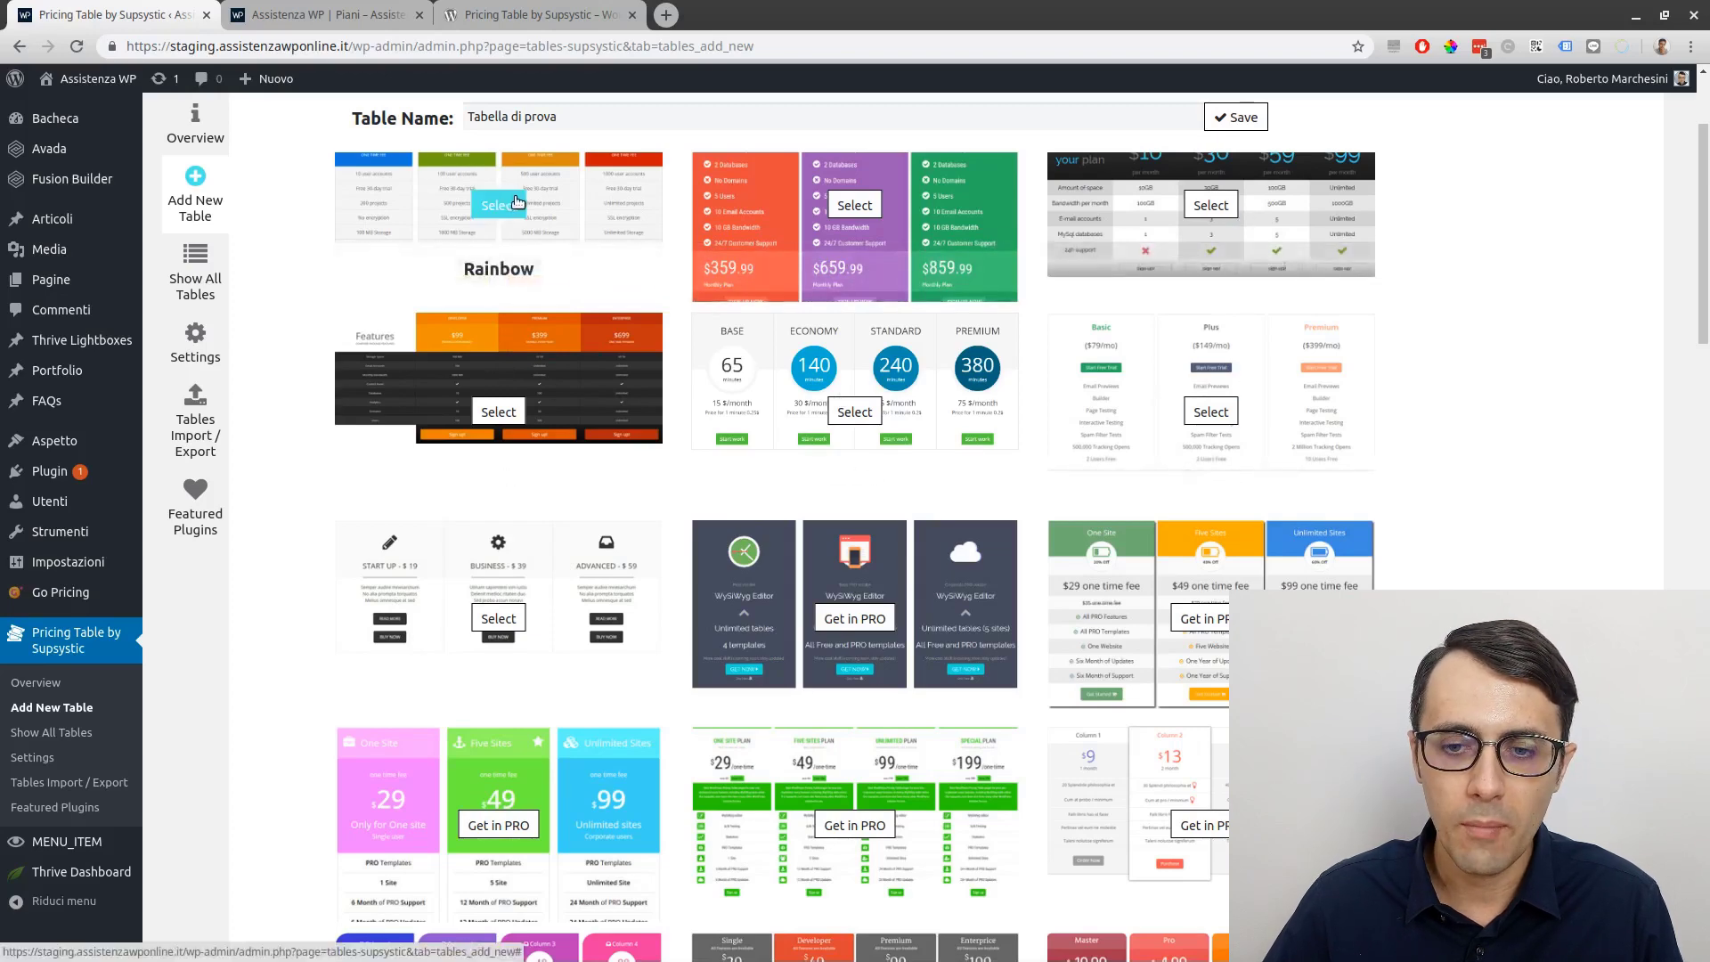
{"action": "scroll", "coordinate": [519, 196], "scroll_direction": "down", "scroll_amount": 3}
{"action": "scroll", "coordinate": [519, 201], "scroll_direction": "down", "scroll_amount": 3}
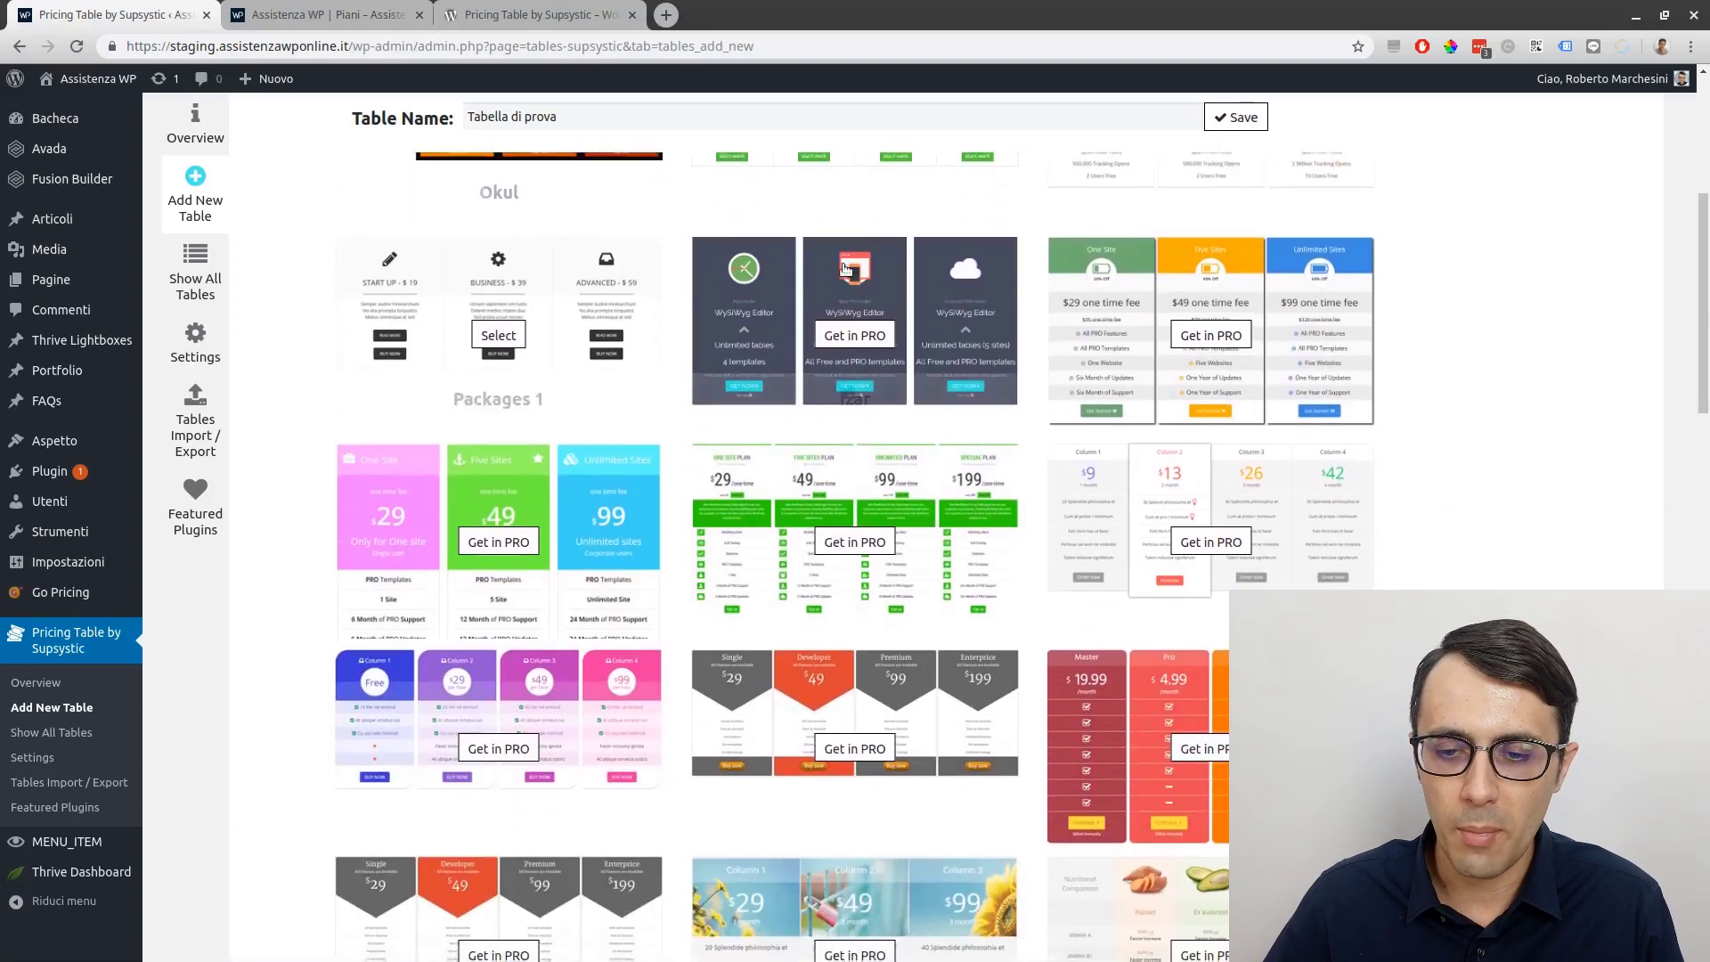
{"action": "scroll", "coordinate": [917, 295], "scroll_direction": "down", "scroll_amount": 5}
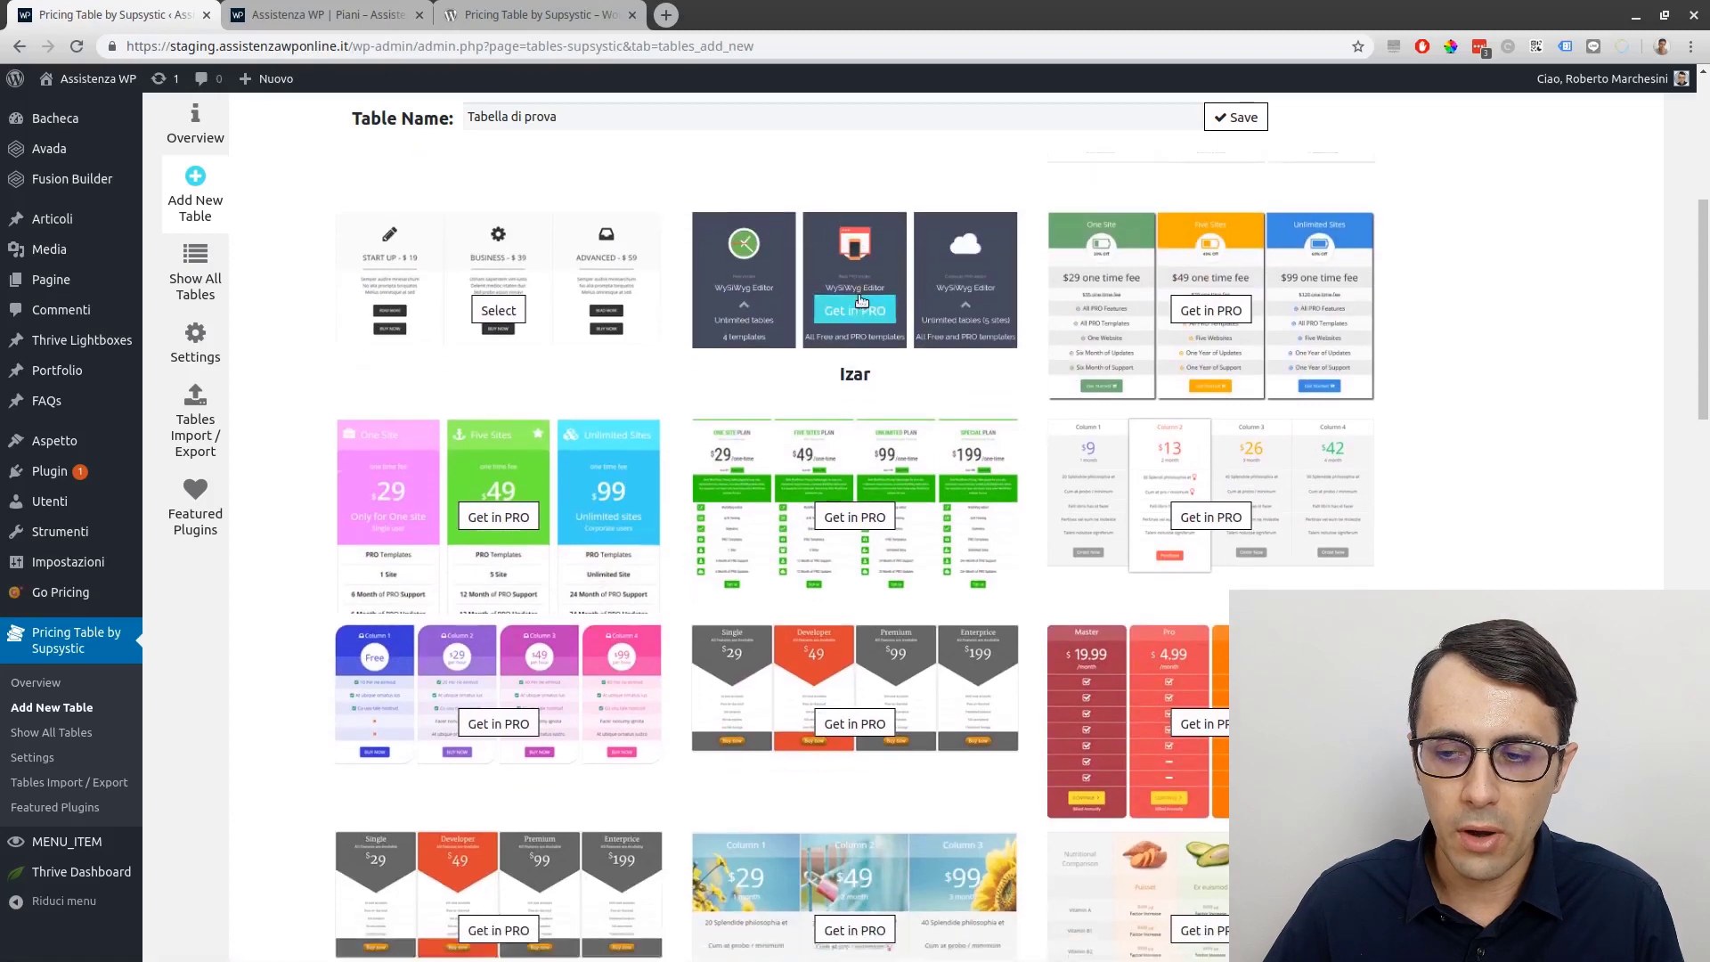
{"action": "scroll", "coordinate": [526, 392], "scroll_direction": "up", "scroll_amount": 10}
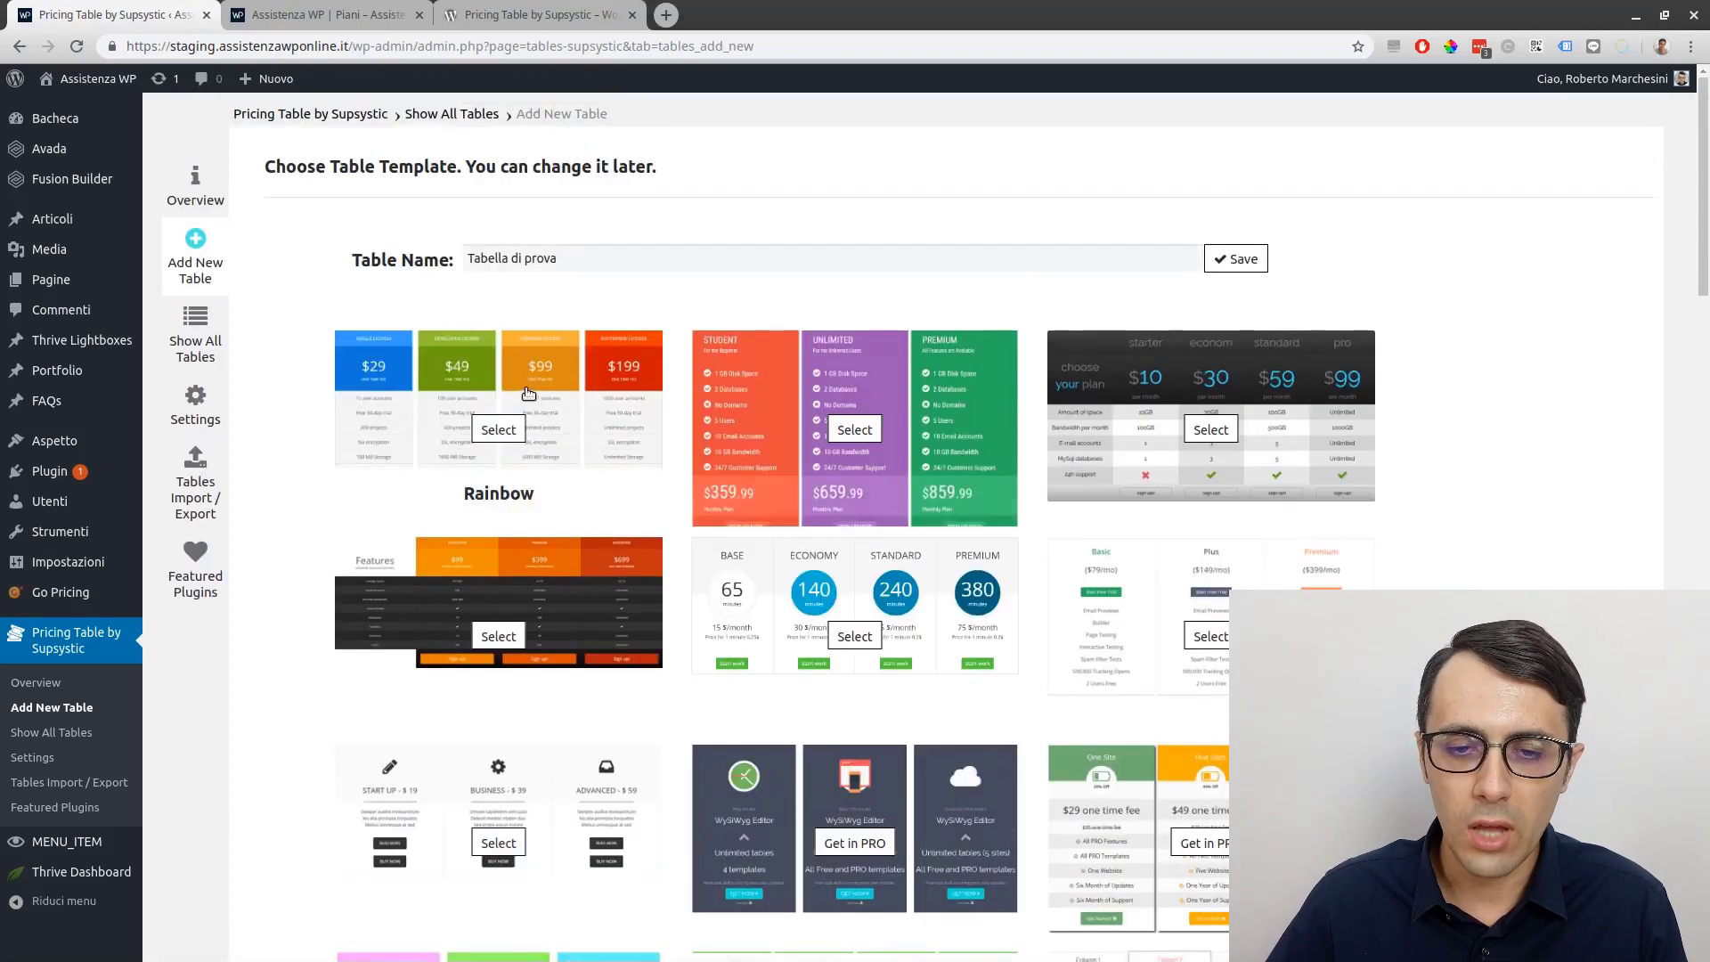
{"action": "scroll", "coordinate": [452, 402], "scroll_direction": "down", "scroll_amount": 2}
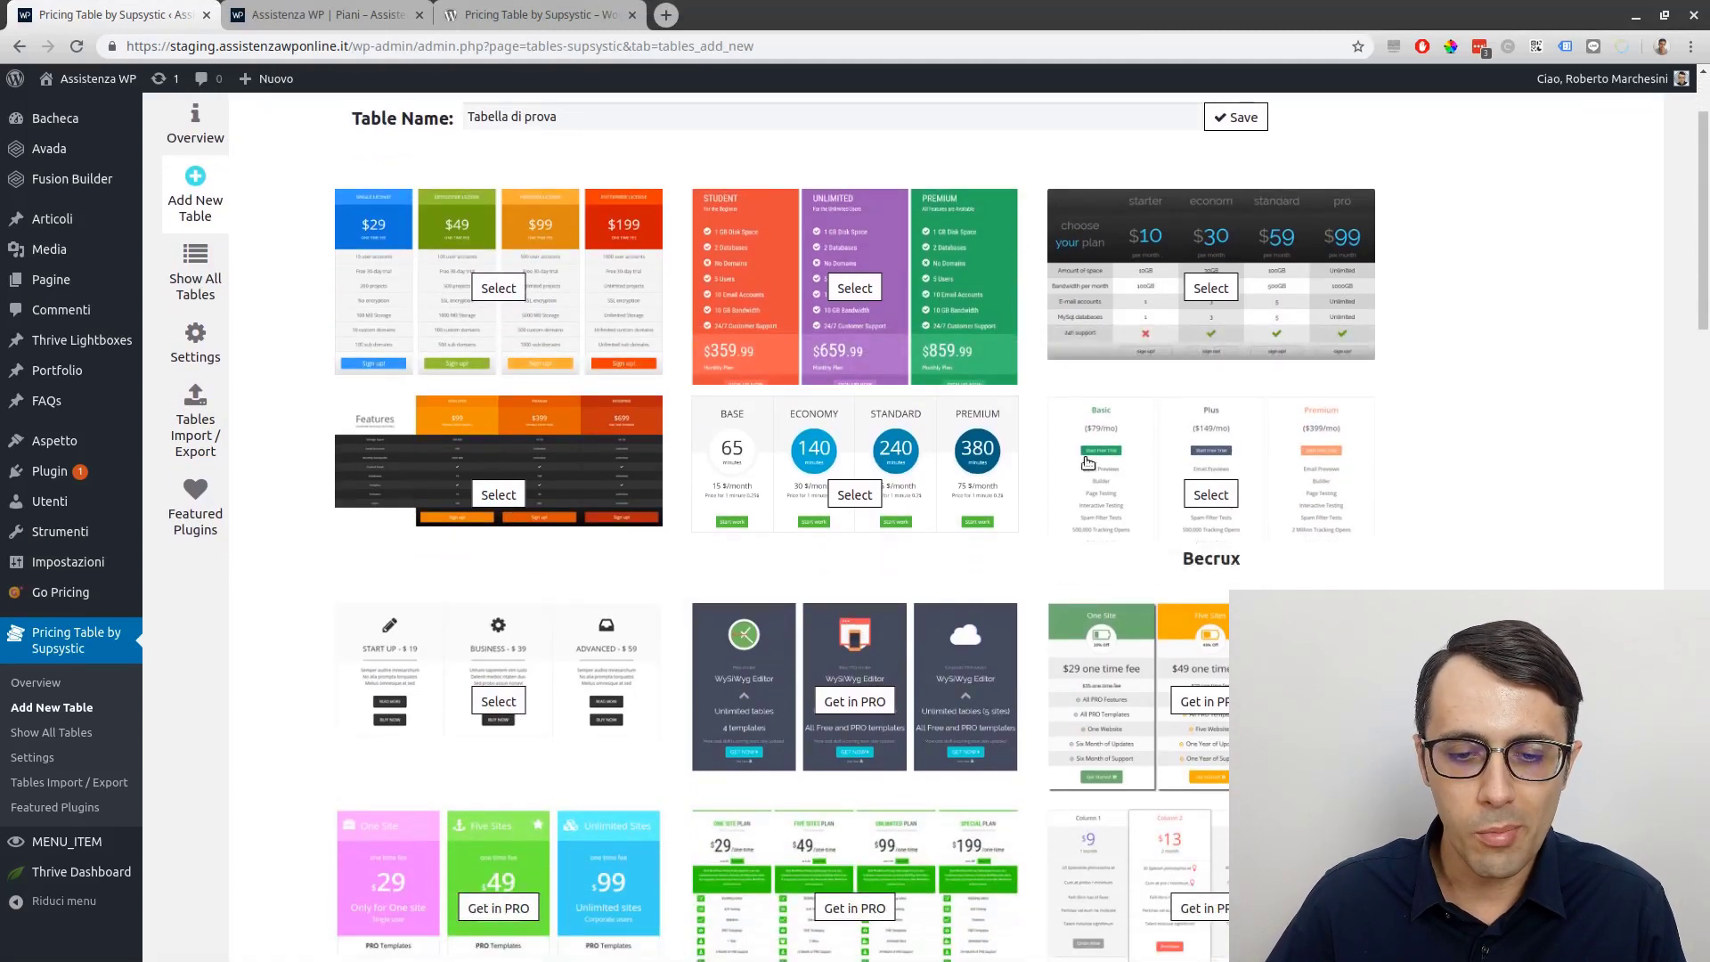
{"action": "scroll", "coordinate": [837, 417], "scroll_direction": "up", "scroll_amount": 1}
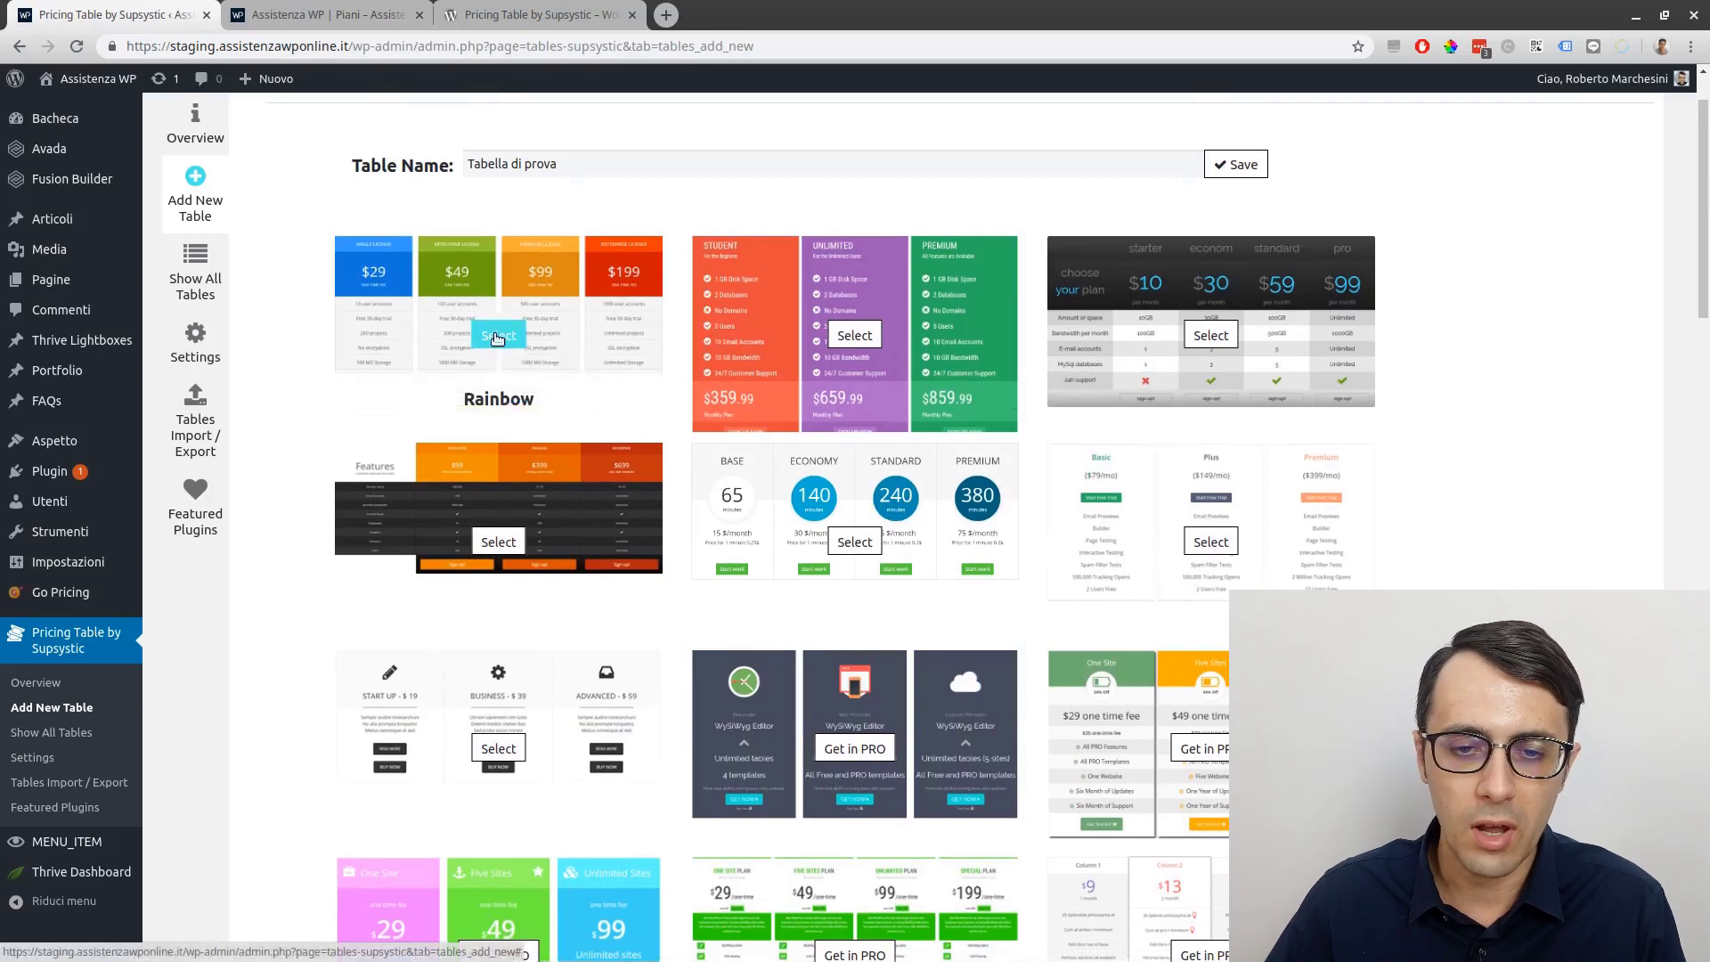
{"action": "left_click", "coordinate": [514, 331]}
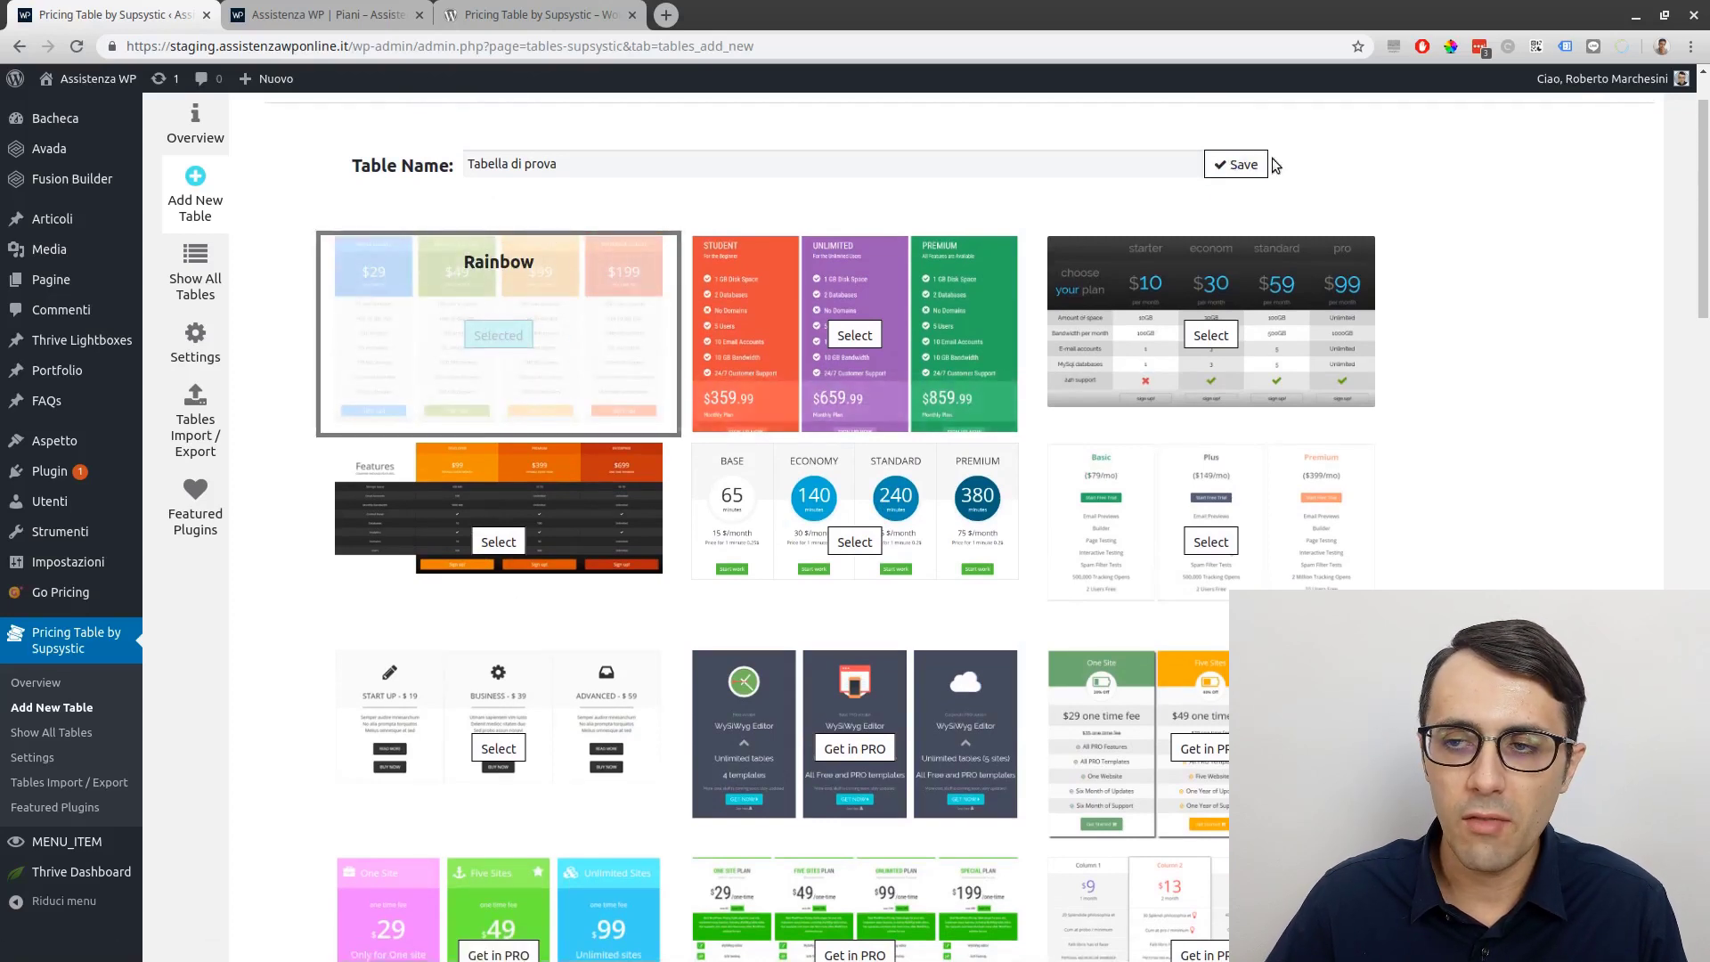
{"action": "left_click", "coordinate": [1238, 165]}
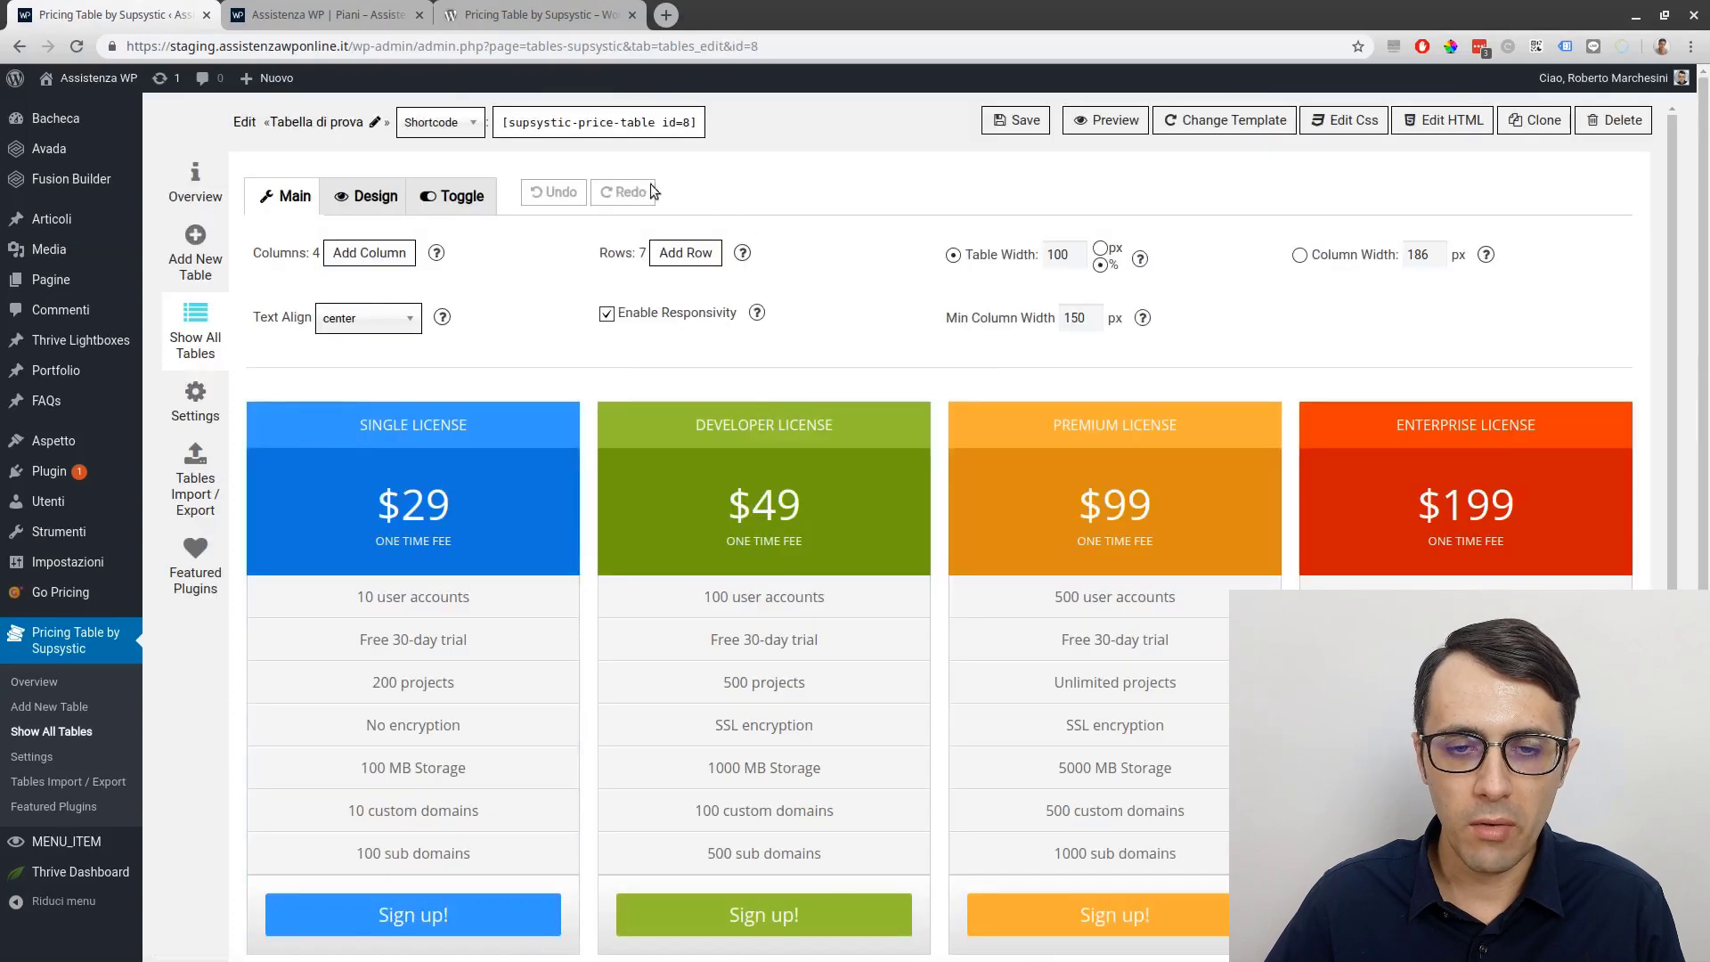
Delete the Developer License and Premium License columns from the pricing table.
{"action": "scroll", "coordinate": [623, 178], "scroll_direction": "down", "scroll_amount": 1}
{"action": "scroll", "coordinate": [619, 152], "scroll_direction": "down", "scroll_amount": 1}
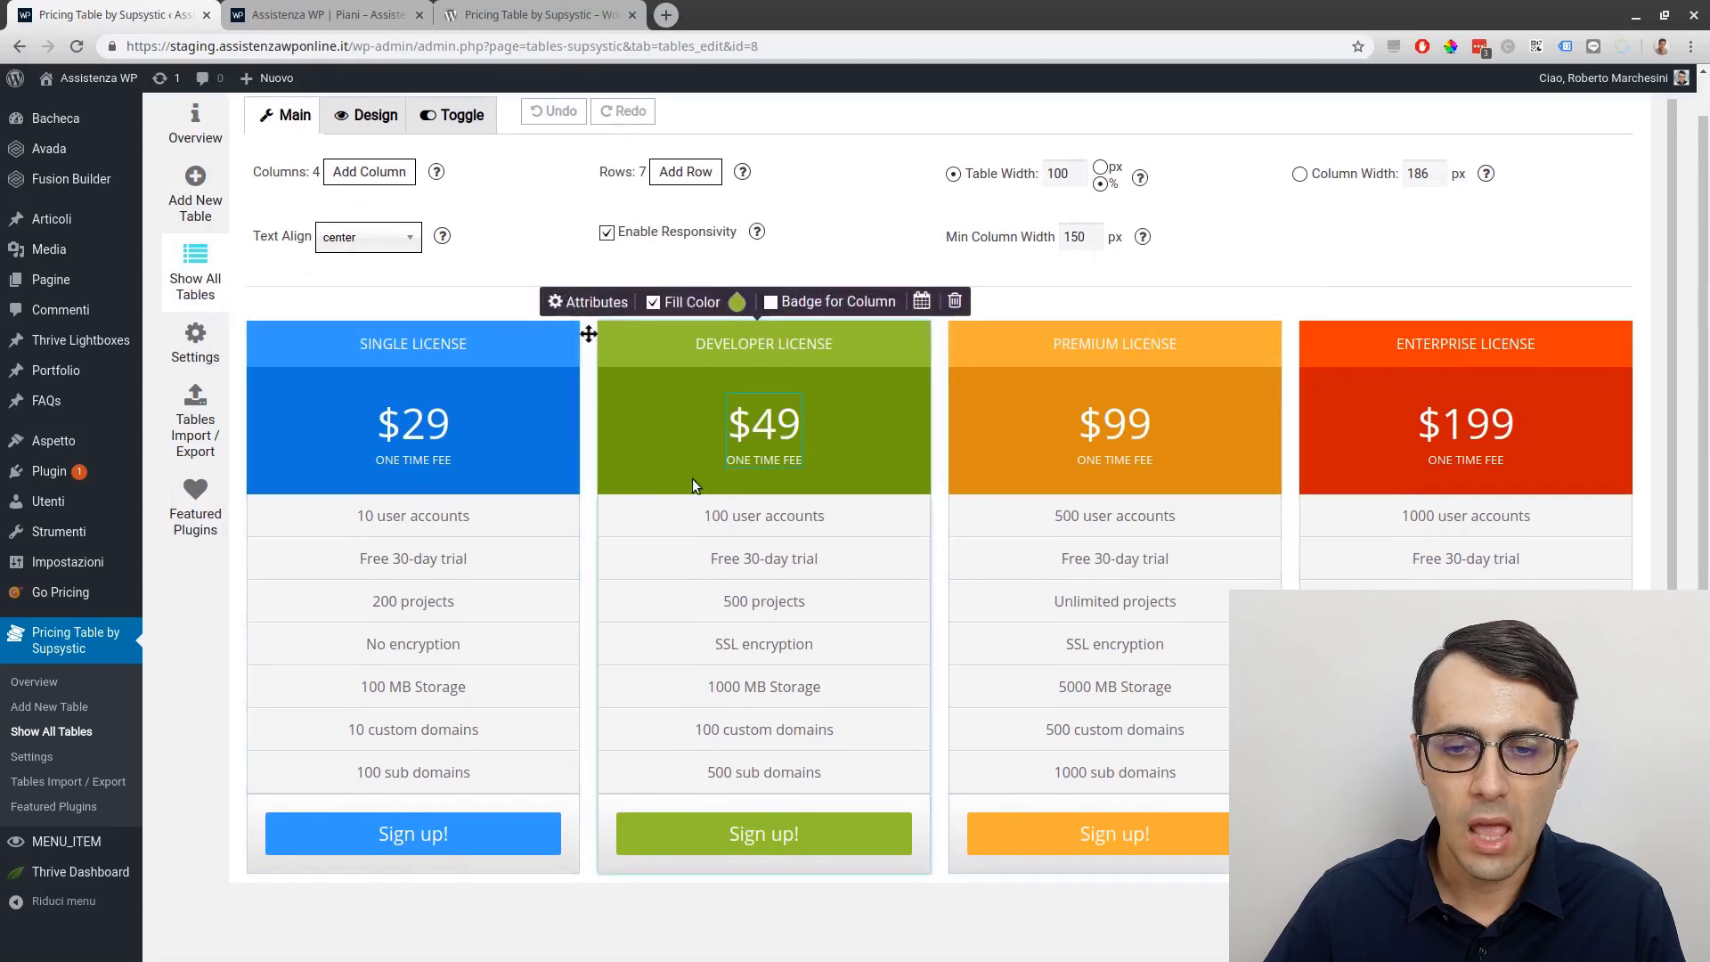
{"action": "scroll", "coordinate": [688, 485], "scroll_direction": "up", "scroll_amount": 1}
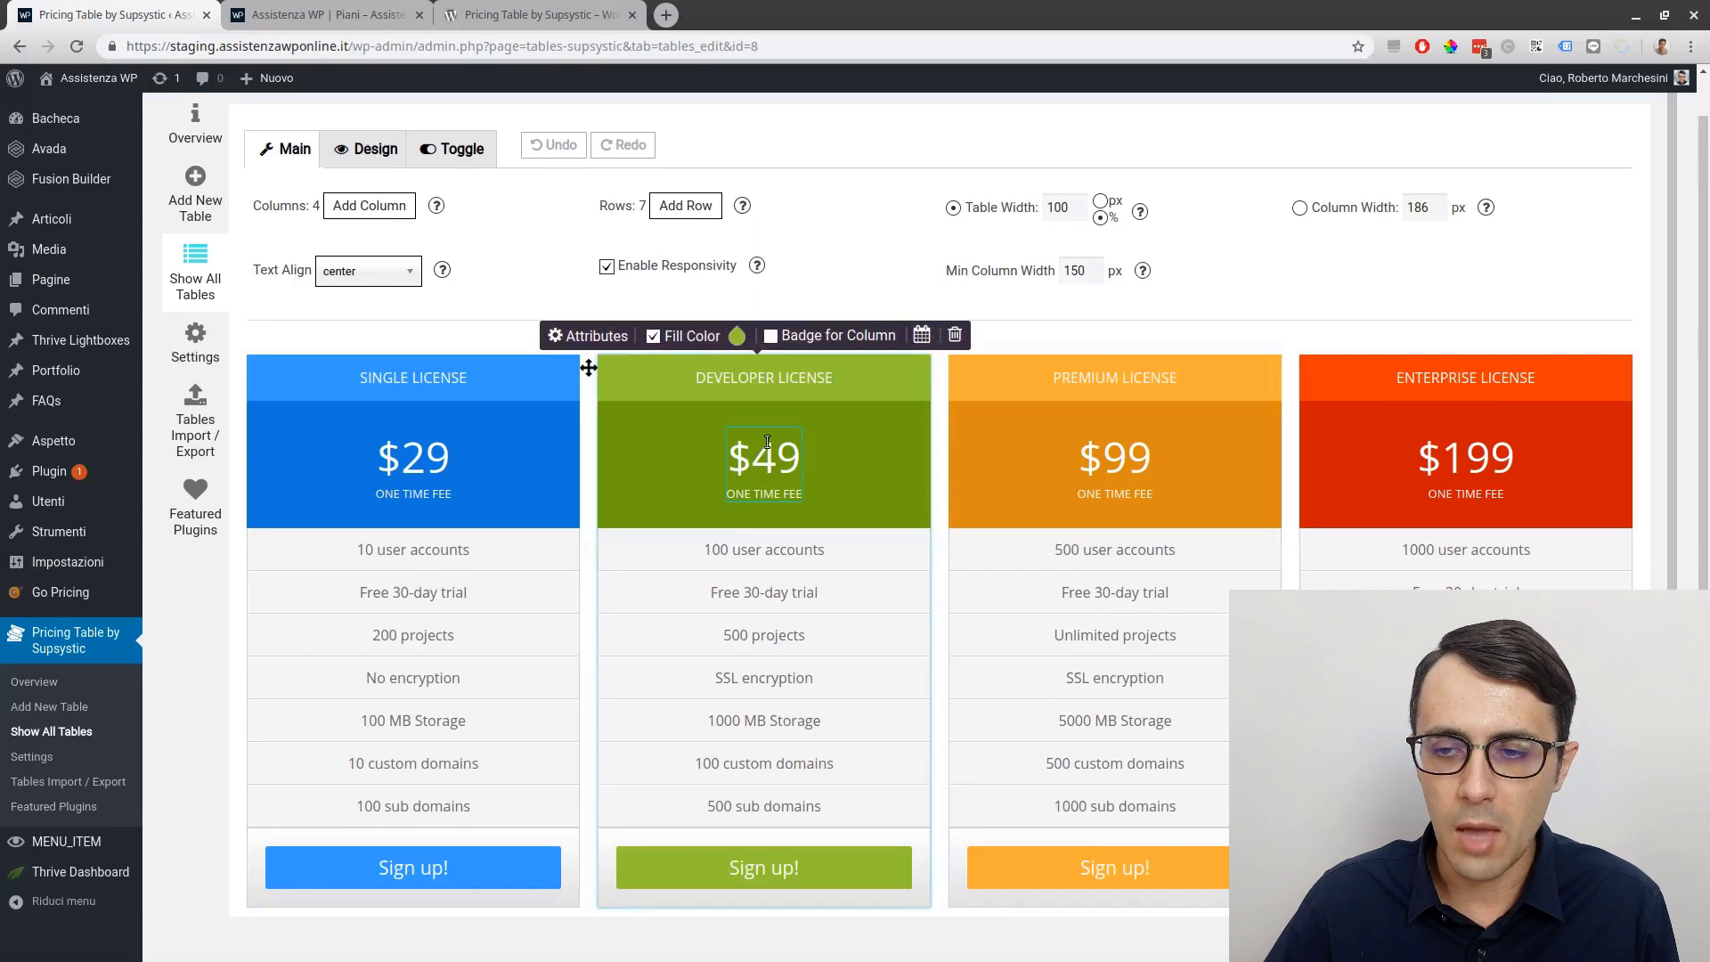
{"action": "left_click", "coordinate": [954, 335]}
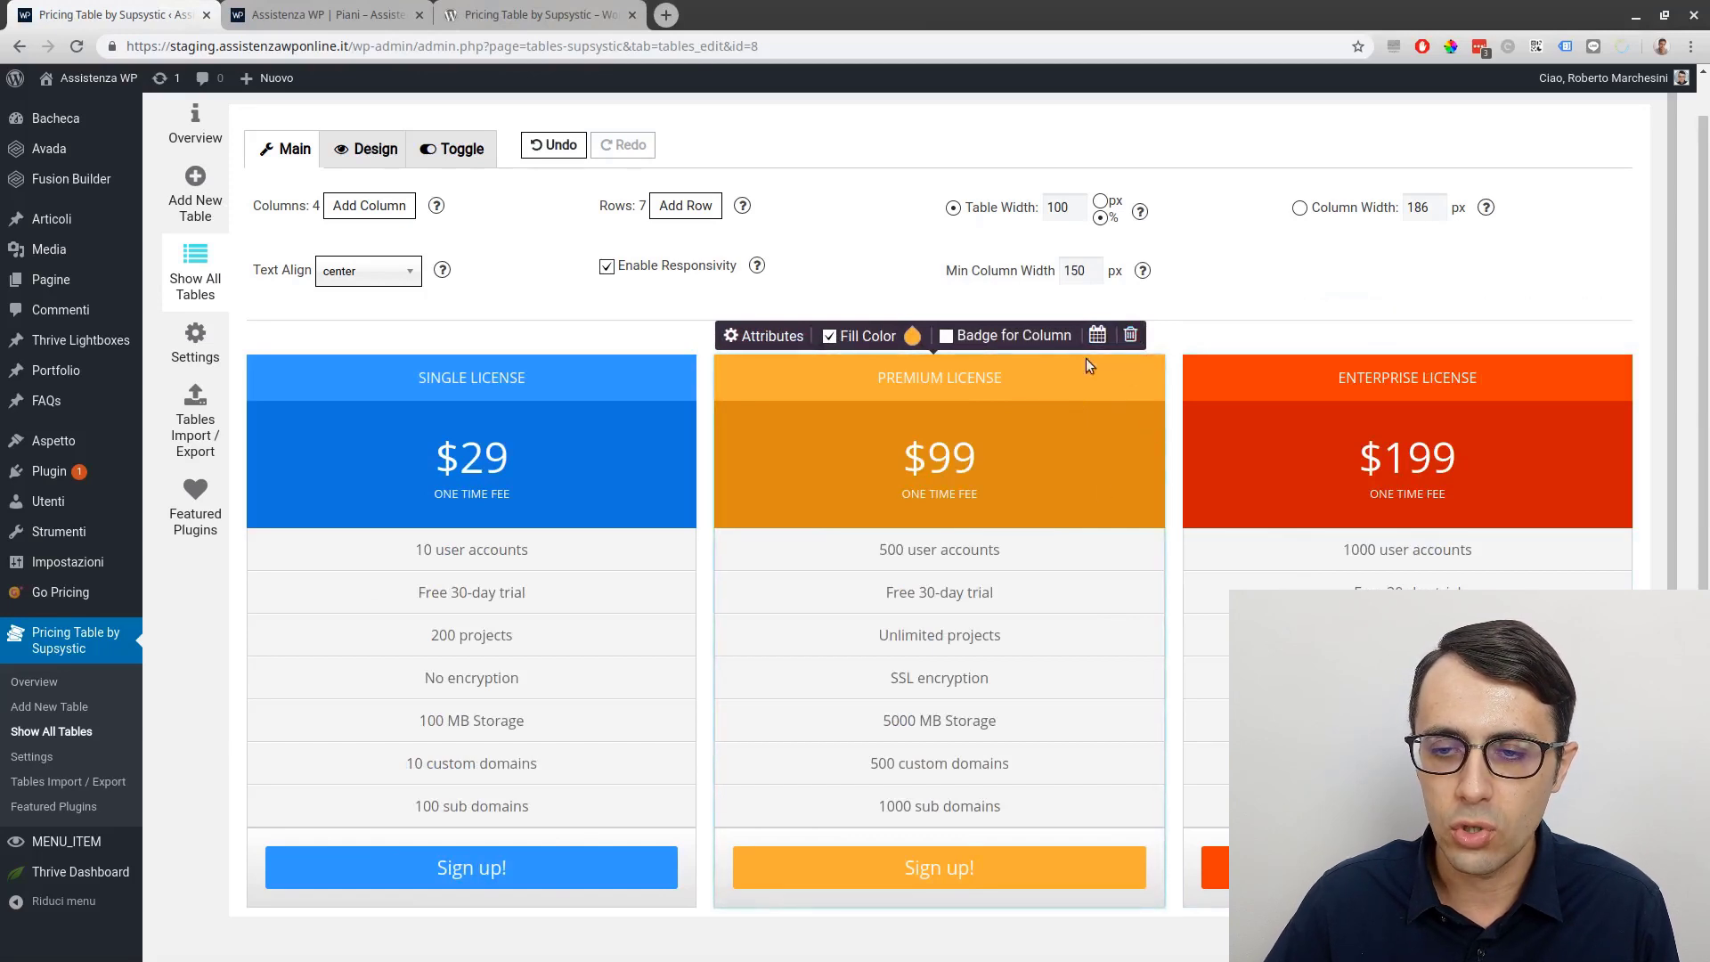
{"action": "left_click", "coordinate": [1129, 336]}
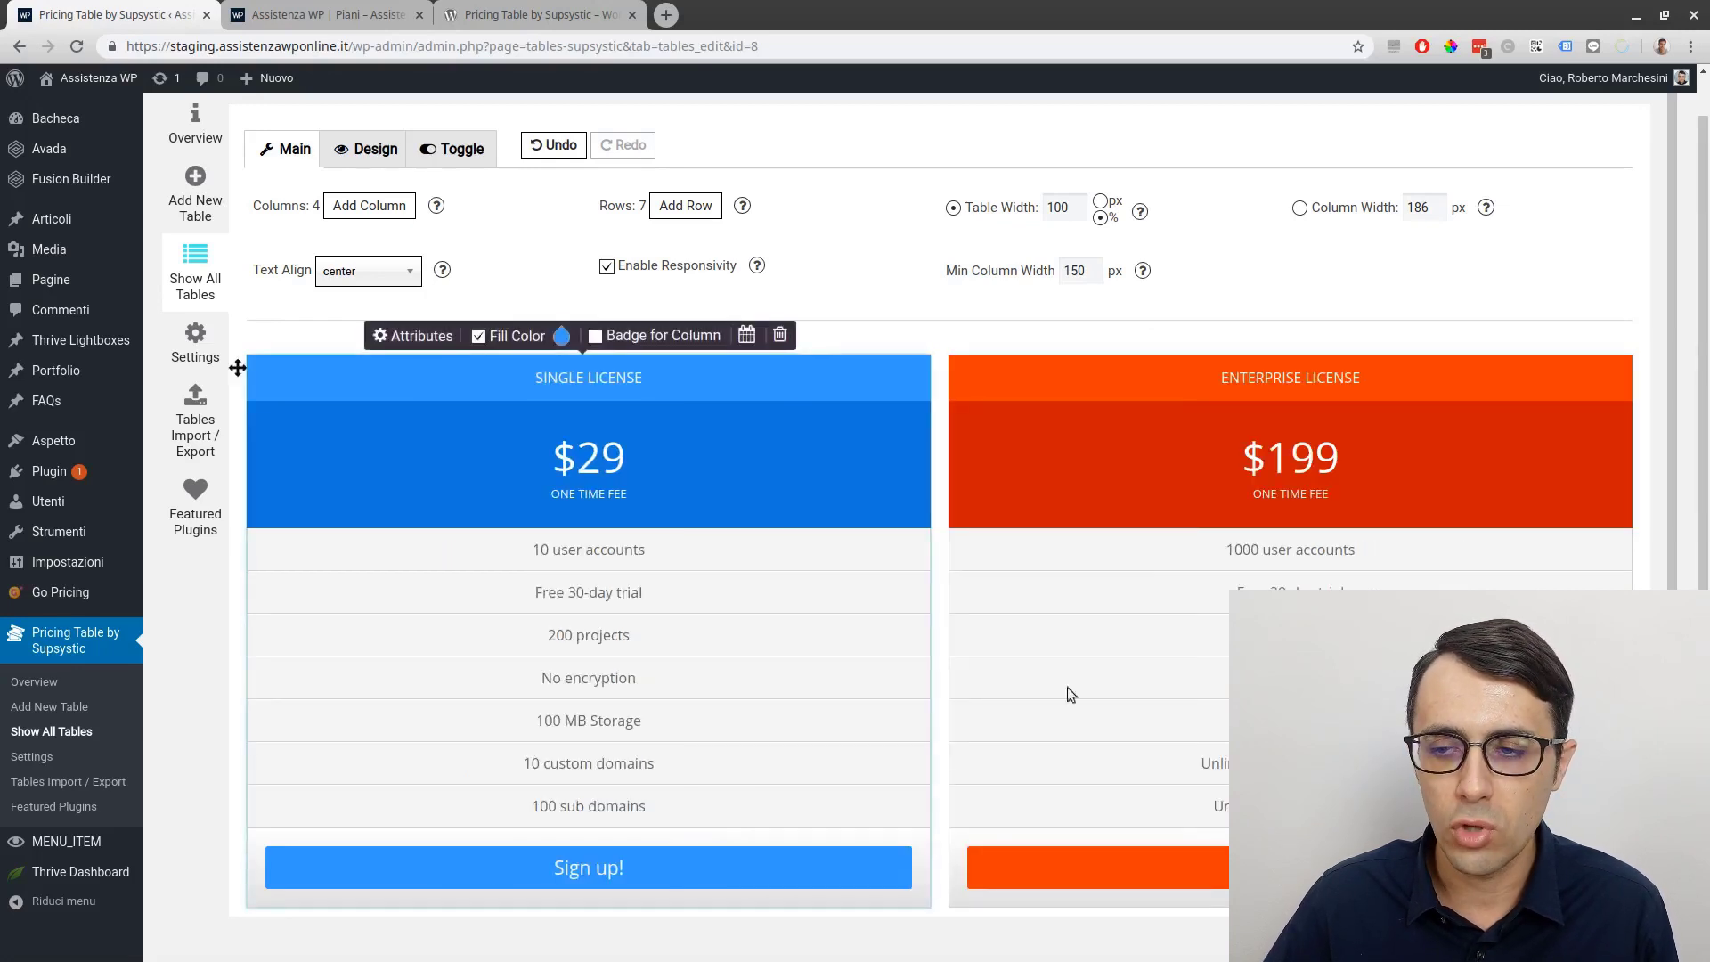
Replace the Single License column heading with "ASSISTENZA BASE".
{"action": "scroll", "coordinate": [943, 302], "scroll_direction": "down", "scroll_amount": 1}
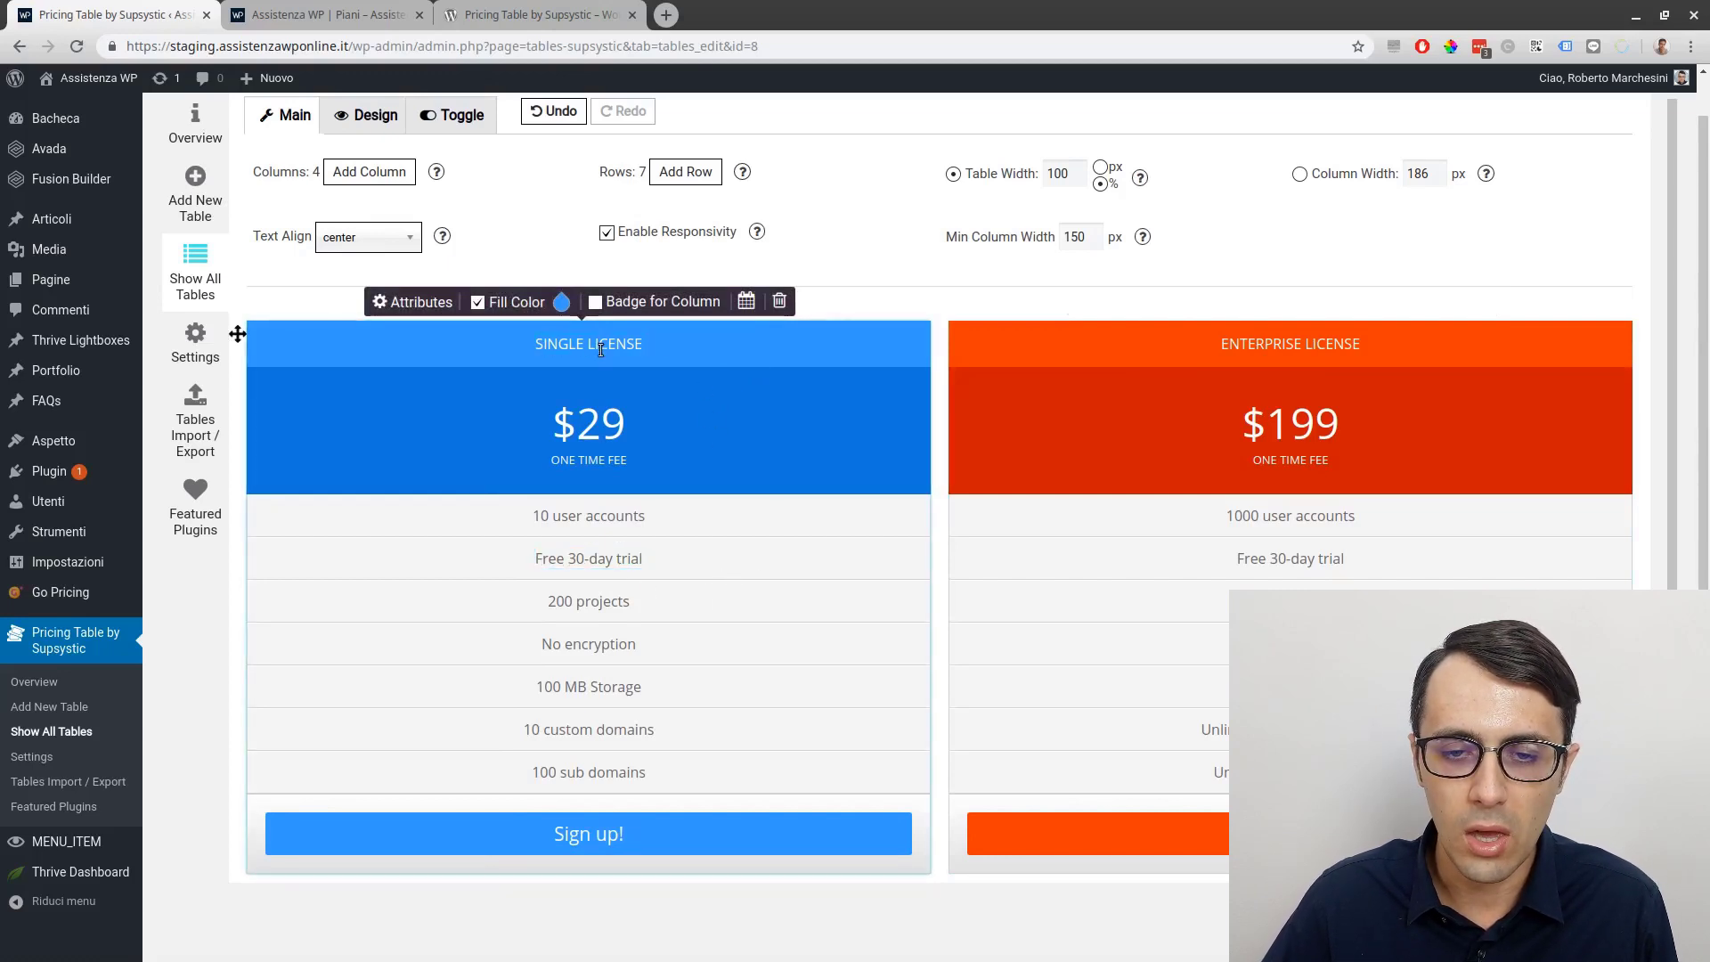
{"action": "left_click", "coordinate": [570, 345]}
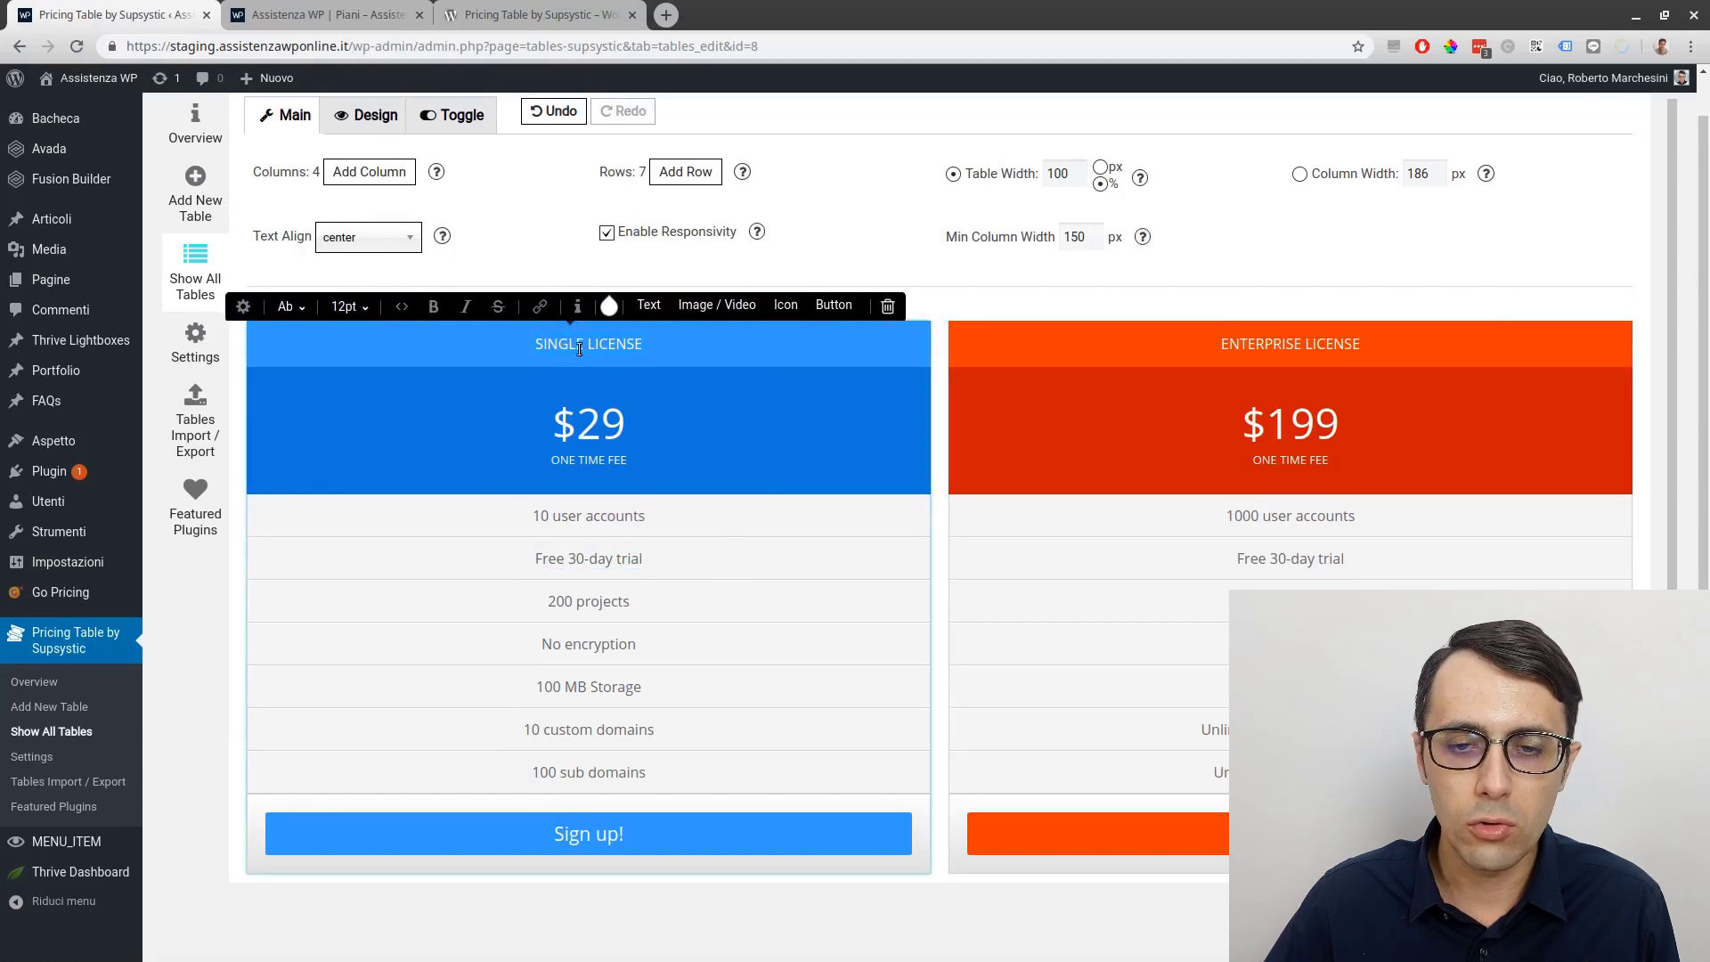
{"action": "double_click", "coordinate": [579, 348]}
{"action": "key", "text": "shift+End"}
{"action": "type", "text": "ASS"}
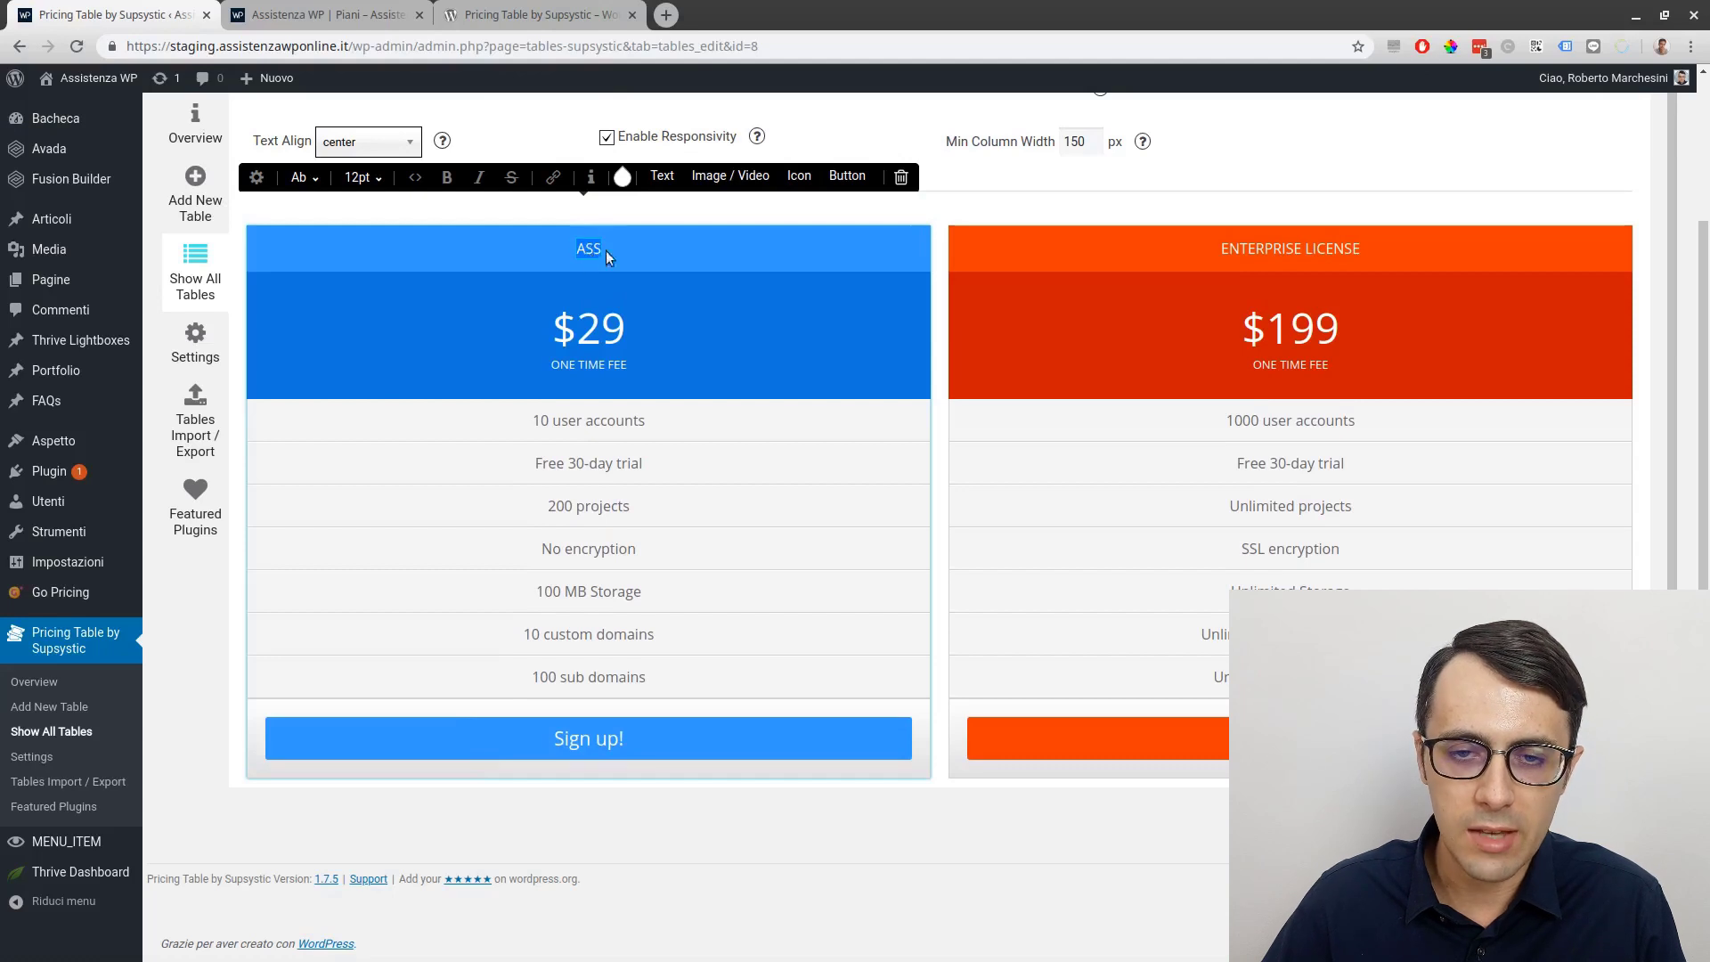
{"action": "type", "text": "ISTENZA BASE"}
Replace the Enterprise License column heading with "ASSISTENZA COMPLETA".
{"action": "left_click", "coordinate": [1264, 249]}
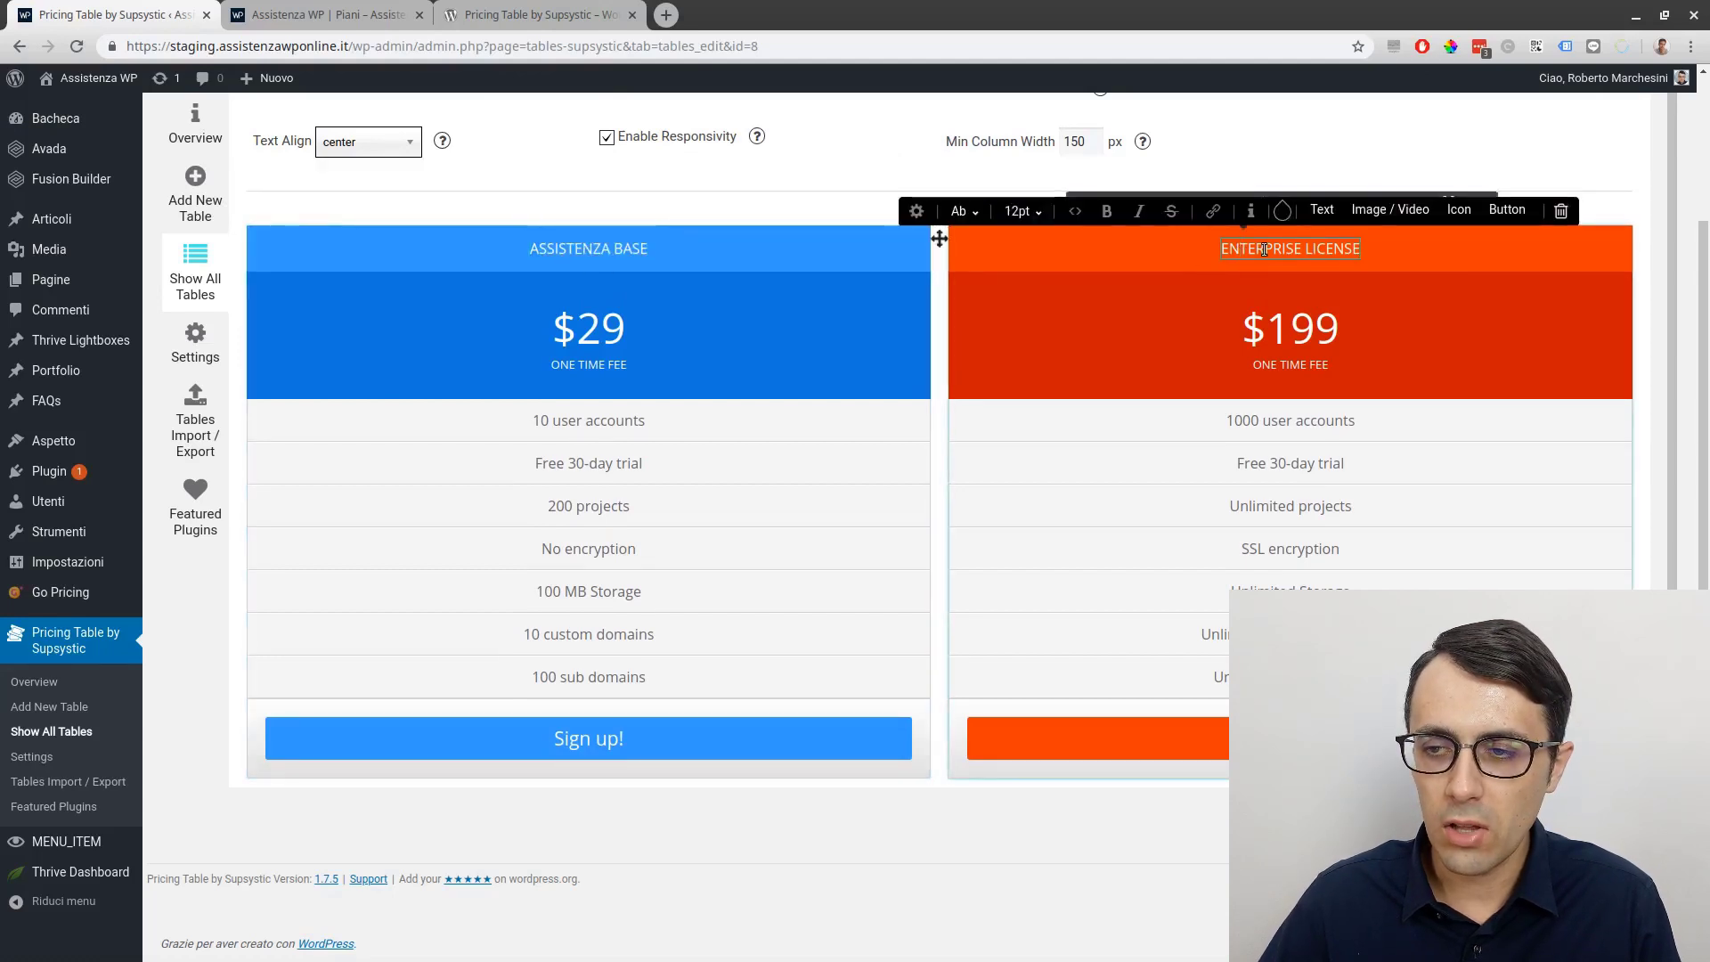
{"action": "double_click", "coordinate": [1264, 249]}
{"action": "key", "text": "shift+End"}
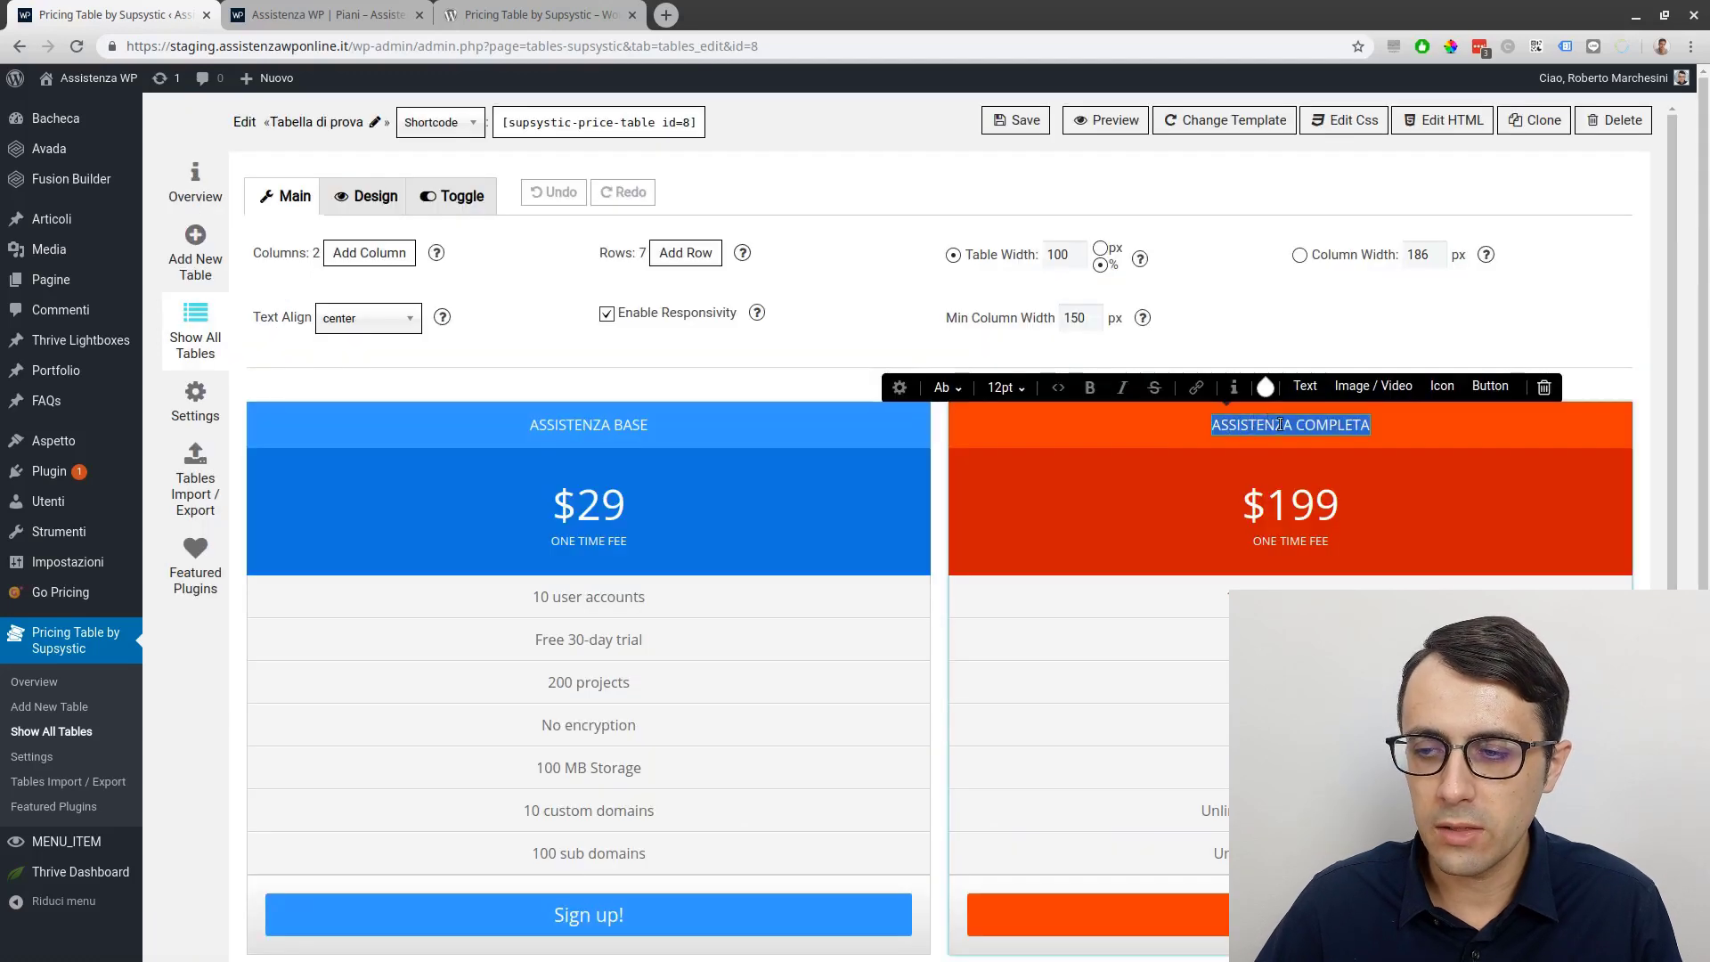
Try the 14pt and 8pt font sizes on the ASSISTENZA COMPLETA heading.
{"action": "left_click", "coordinate": [1023, 389]}
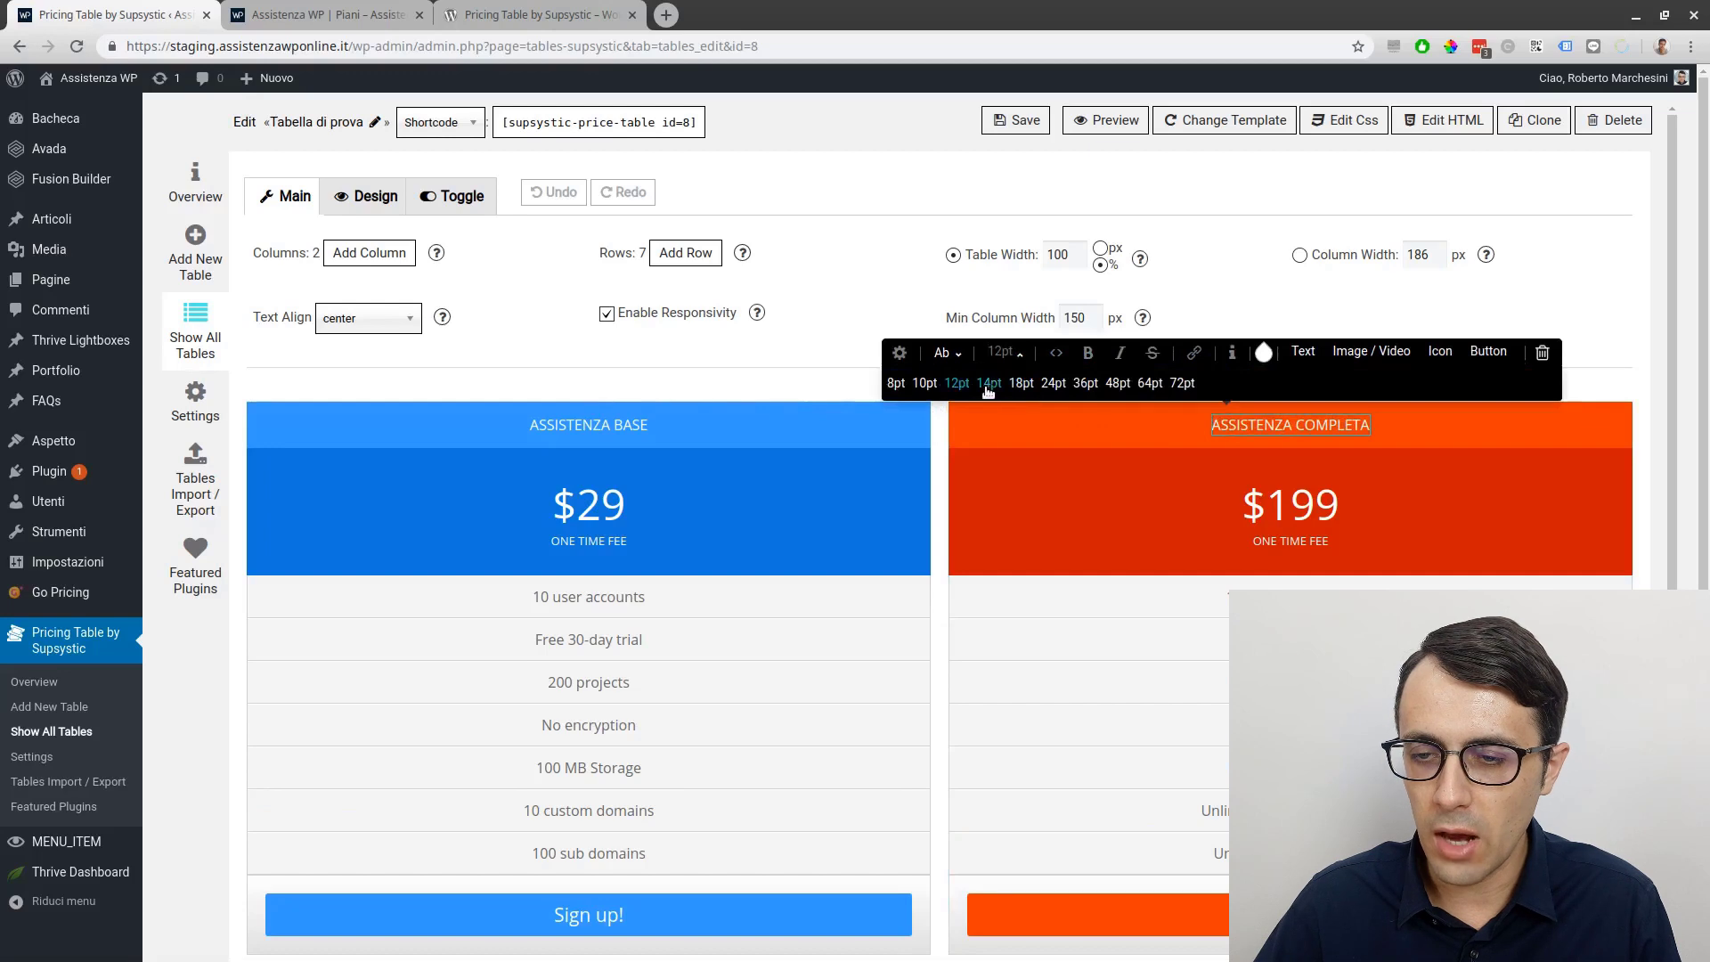
{"action": "left_click", "coordinate": [989, 383]}
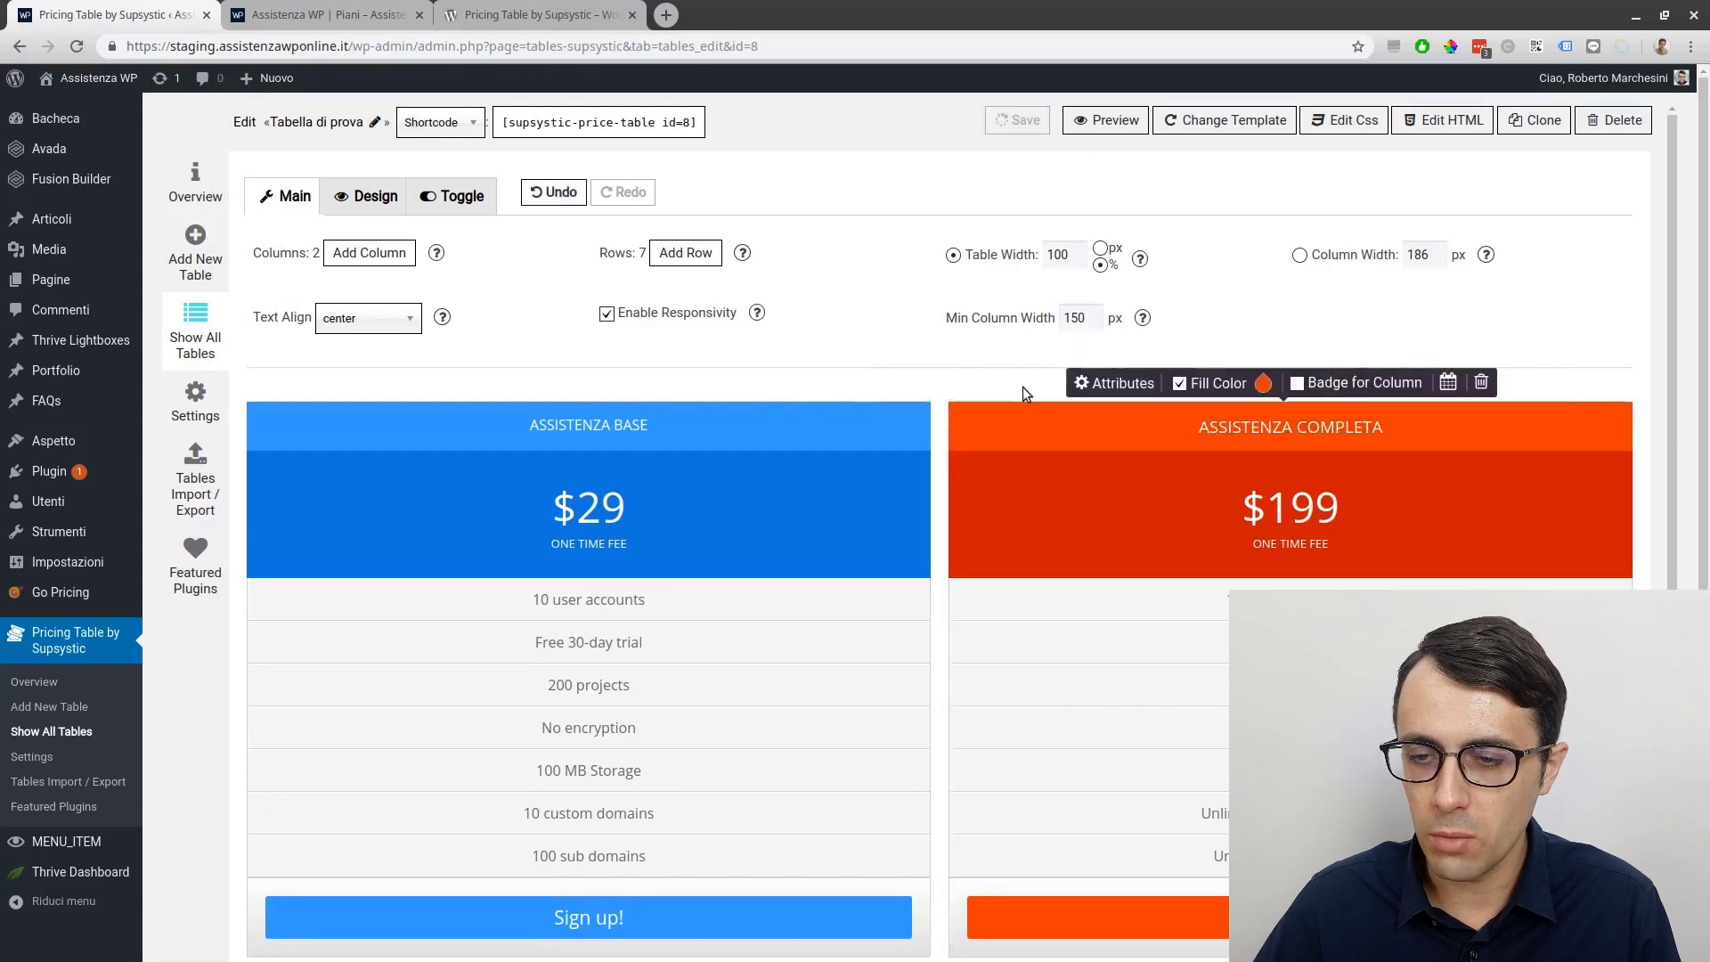
{"action": "left_click", "coordinate": [1266, 417]}
{"action": "left_click", "coordinate": [1037, 385]}
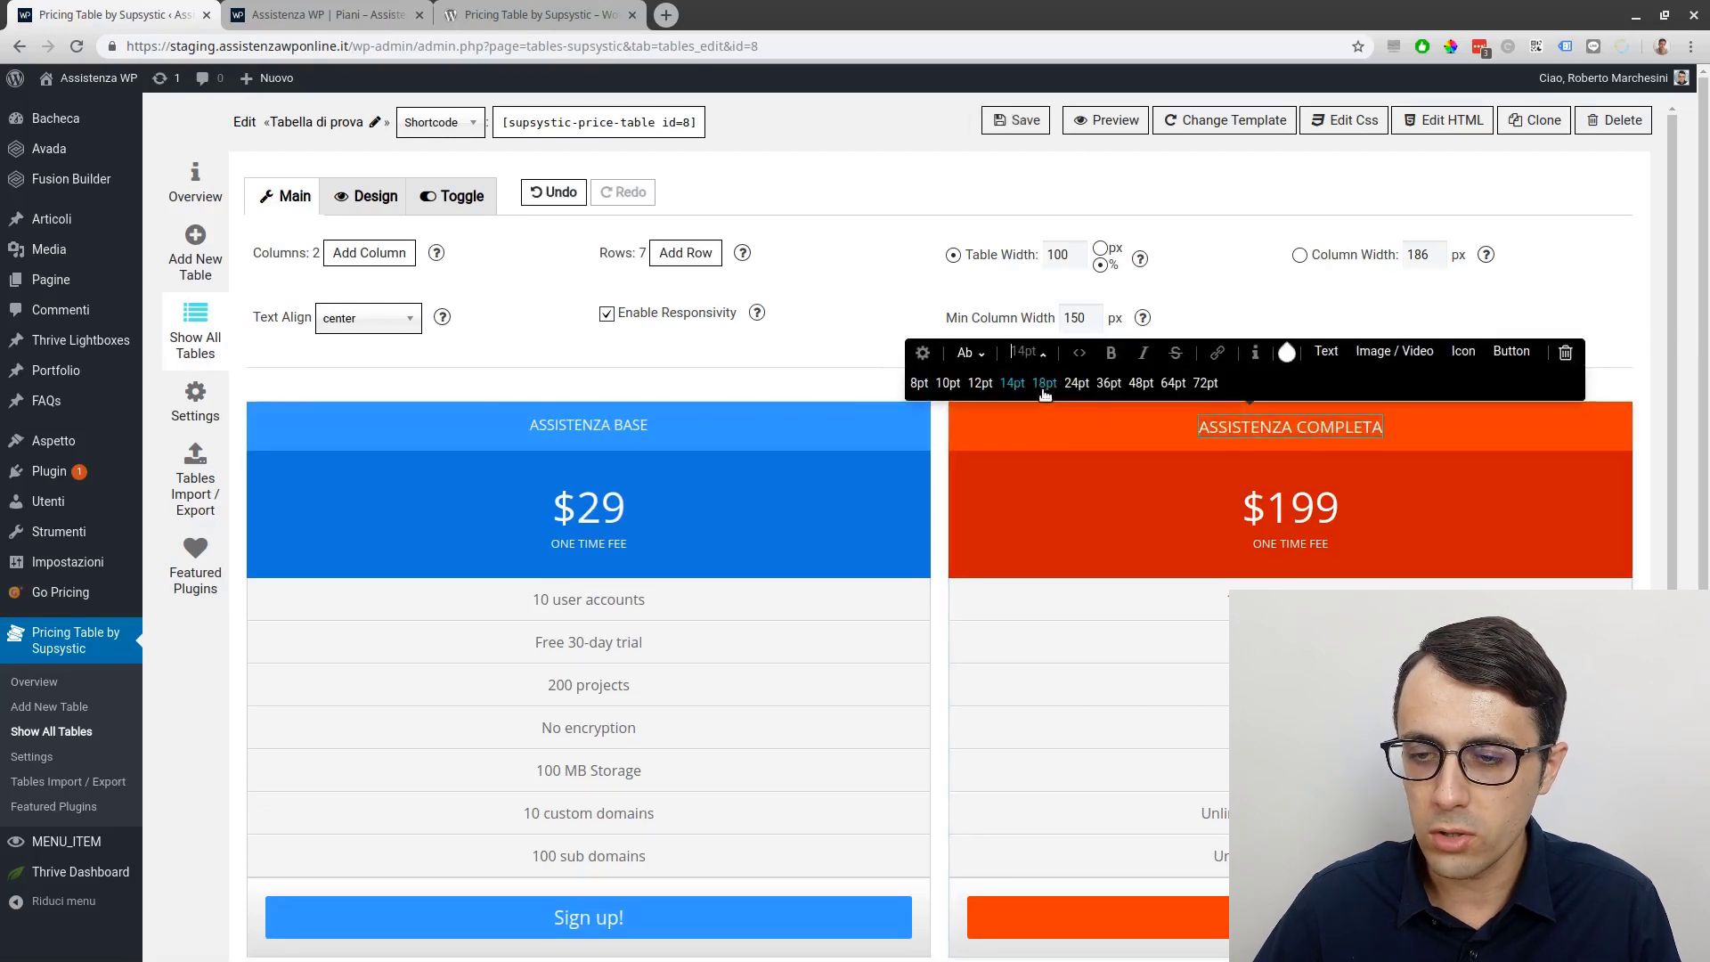
{"action": "left_click", "coordinate": [945, 383]}
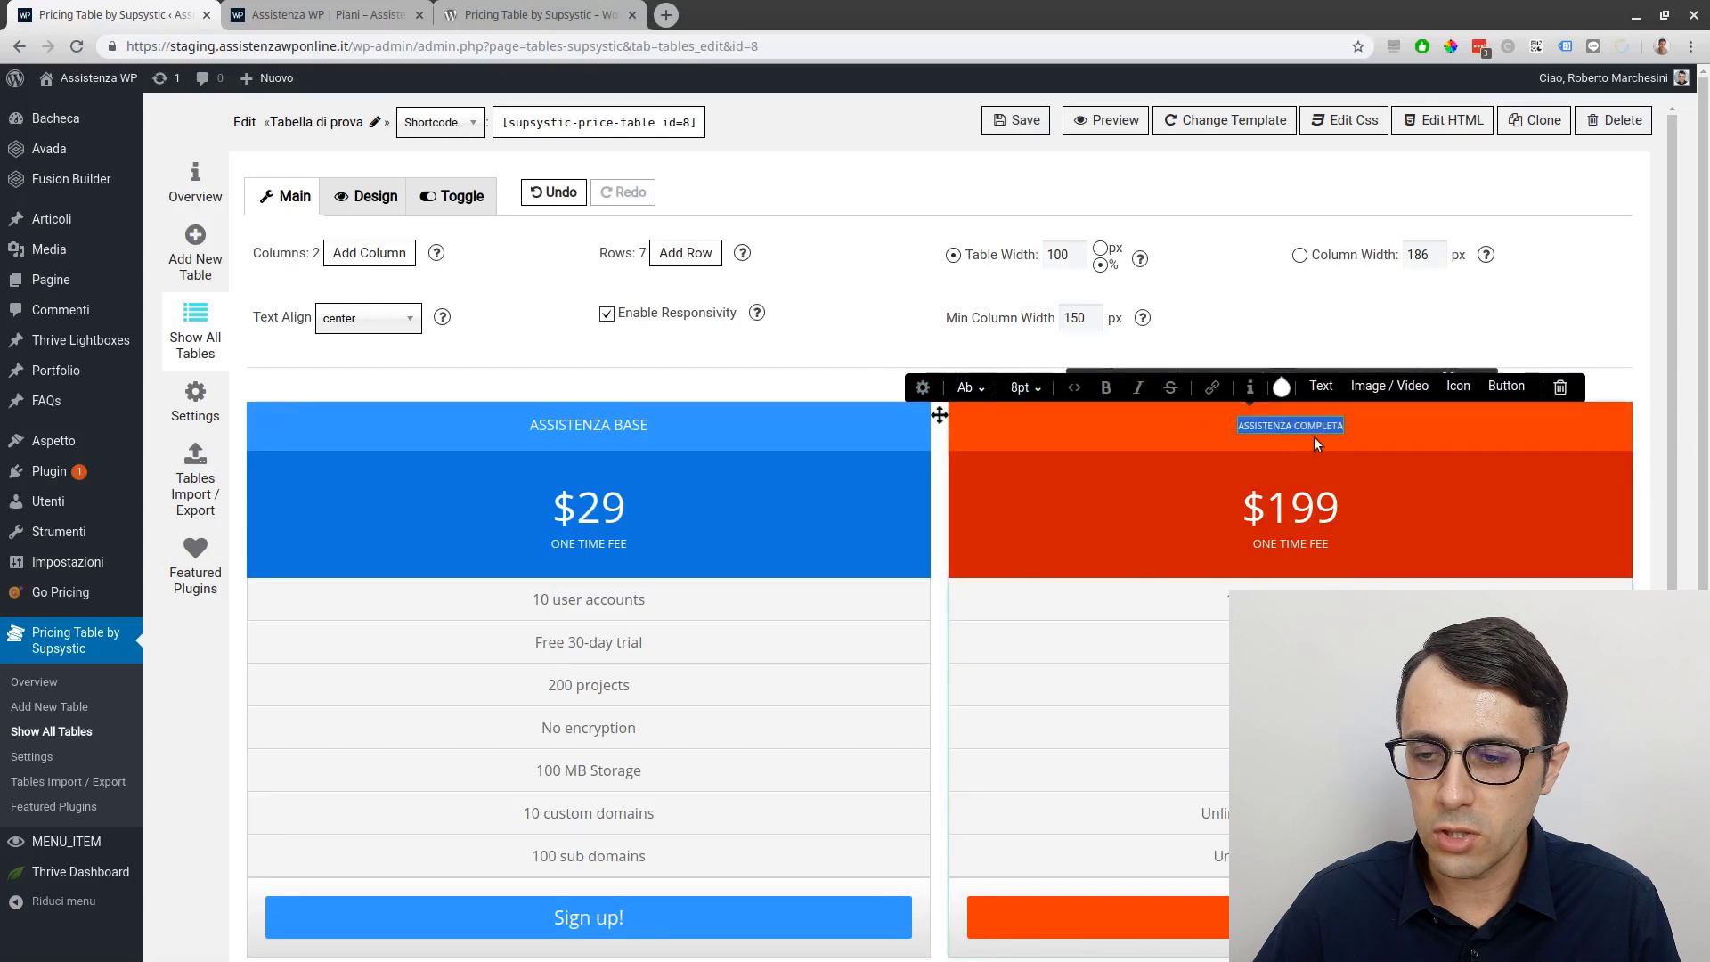
Set the font size of the ASSISTENZA COMPLETA and ASSISTENZA BASE headings to 18pt.
{"action": "left_click", "coordinate": [1038, 388]}
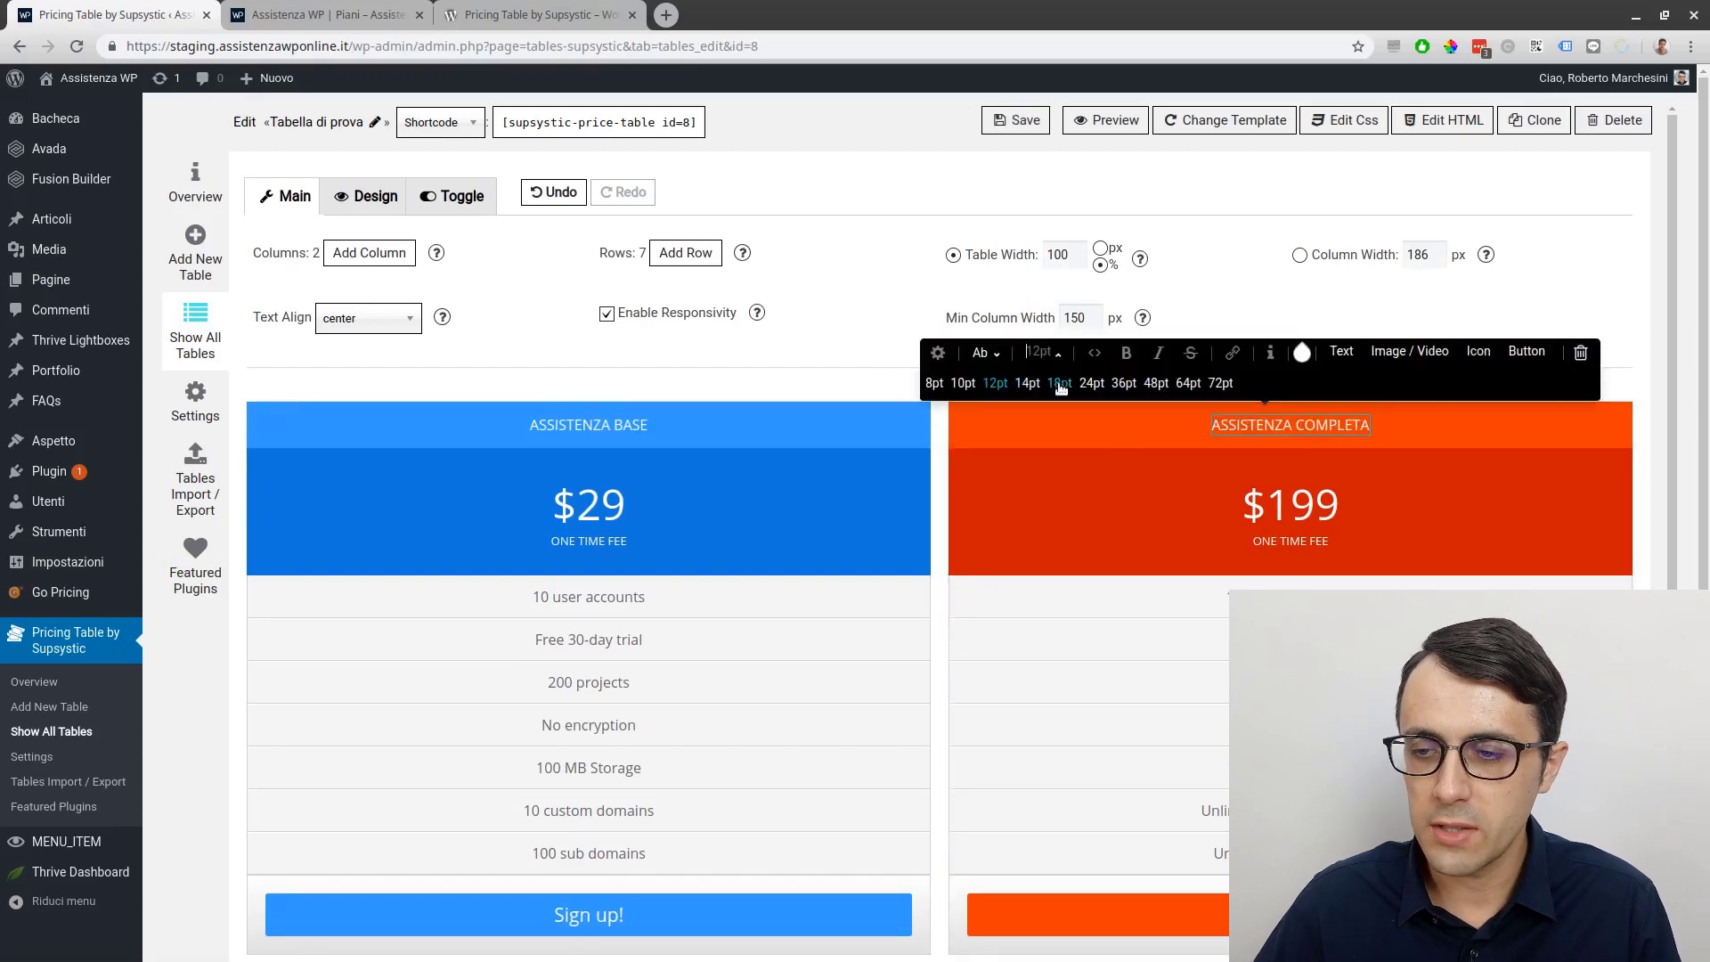
{"action": "left_click", "coordinate": [1058, 383]}
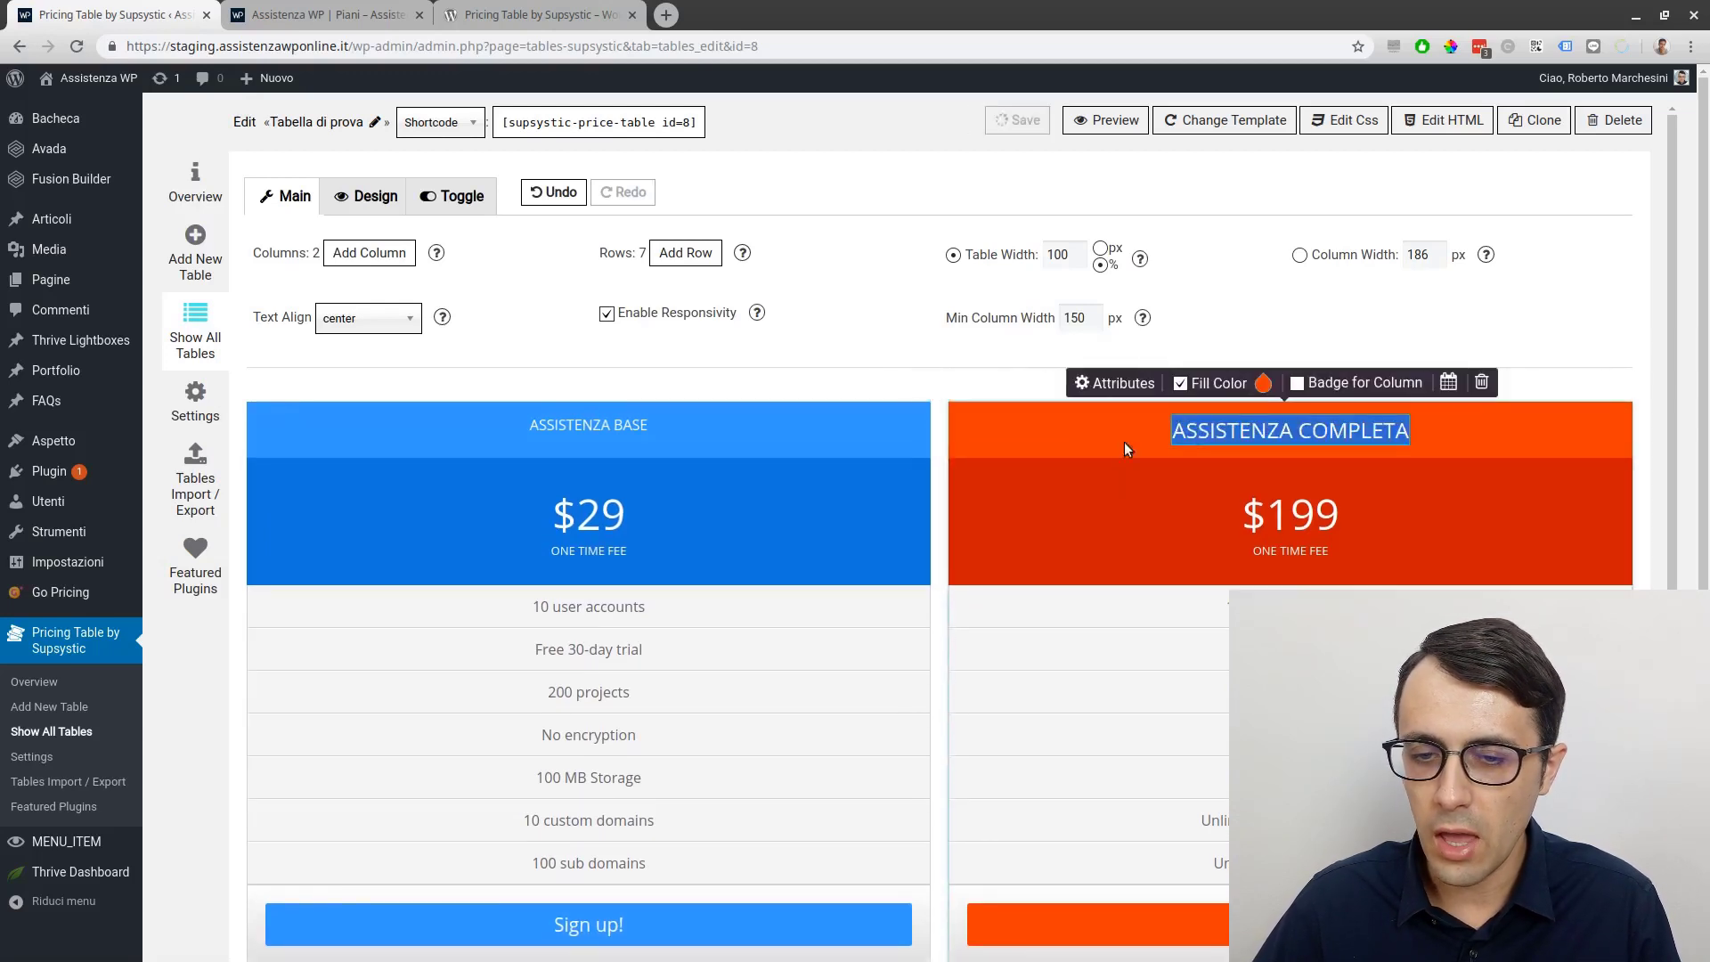
{"action": "triple_click", "coordinate": [580, 433]}
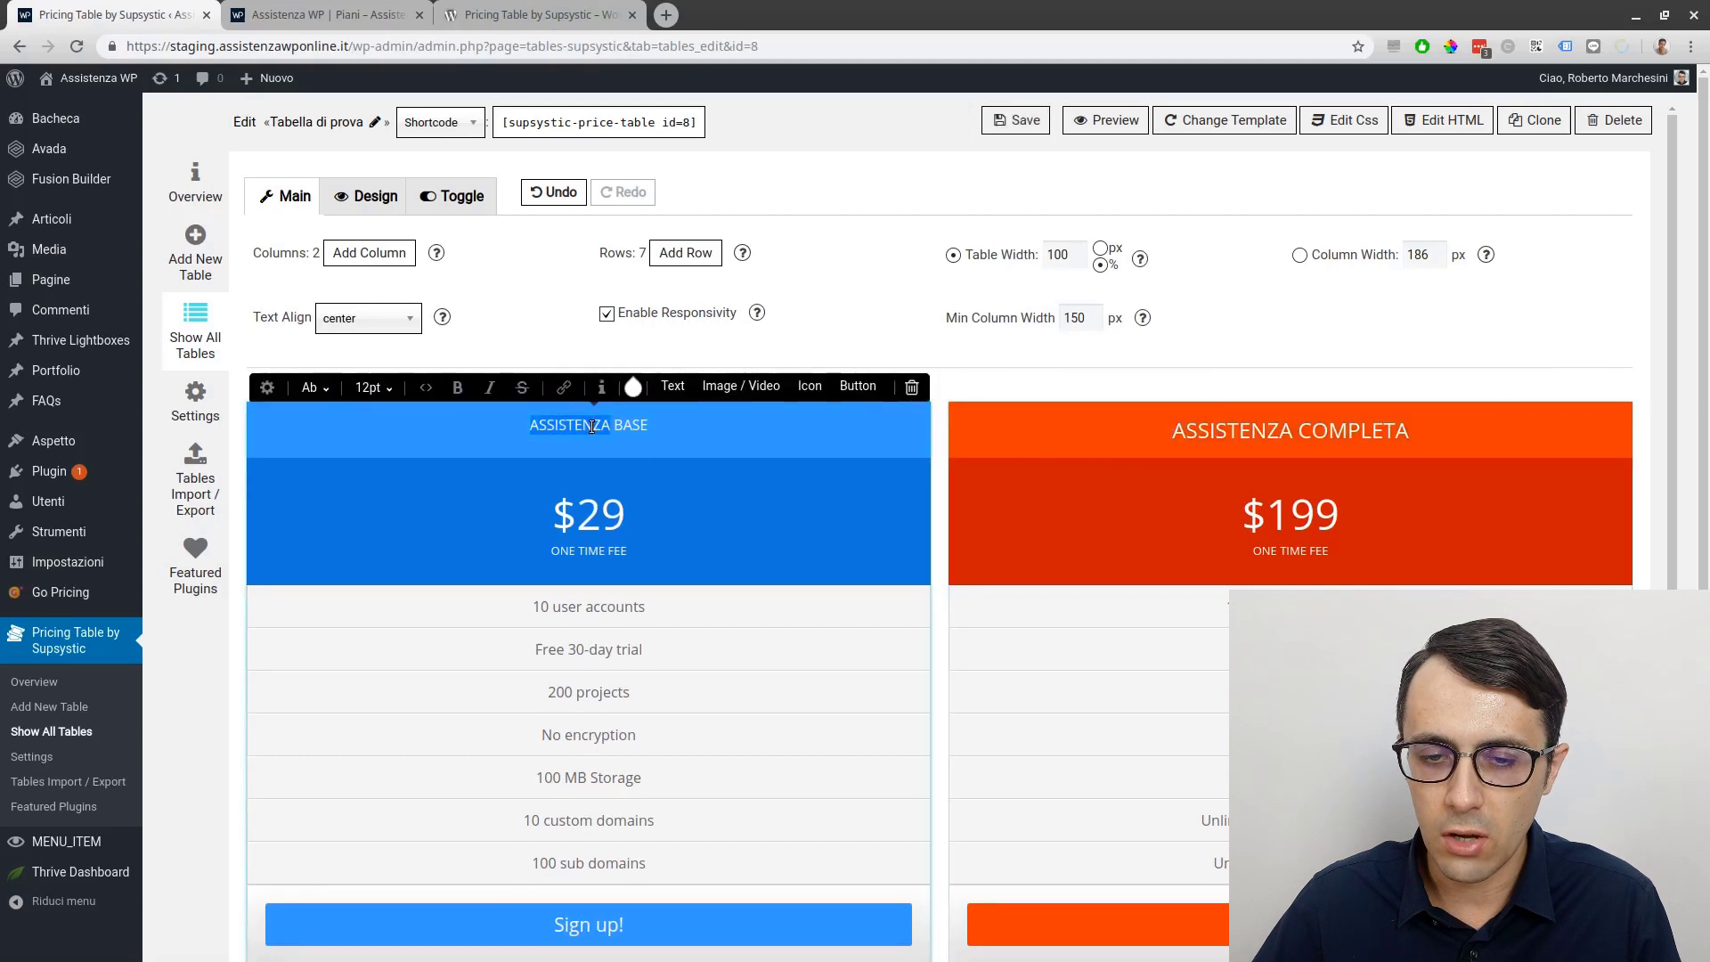
{"action": "left_click", "coordinate": [390, 389]}
{"action": "left_click", "coordinate": [397, 388]}
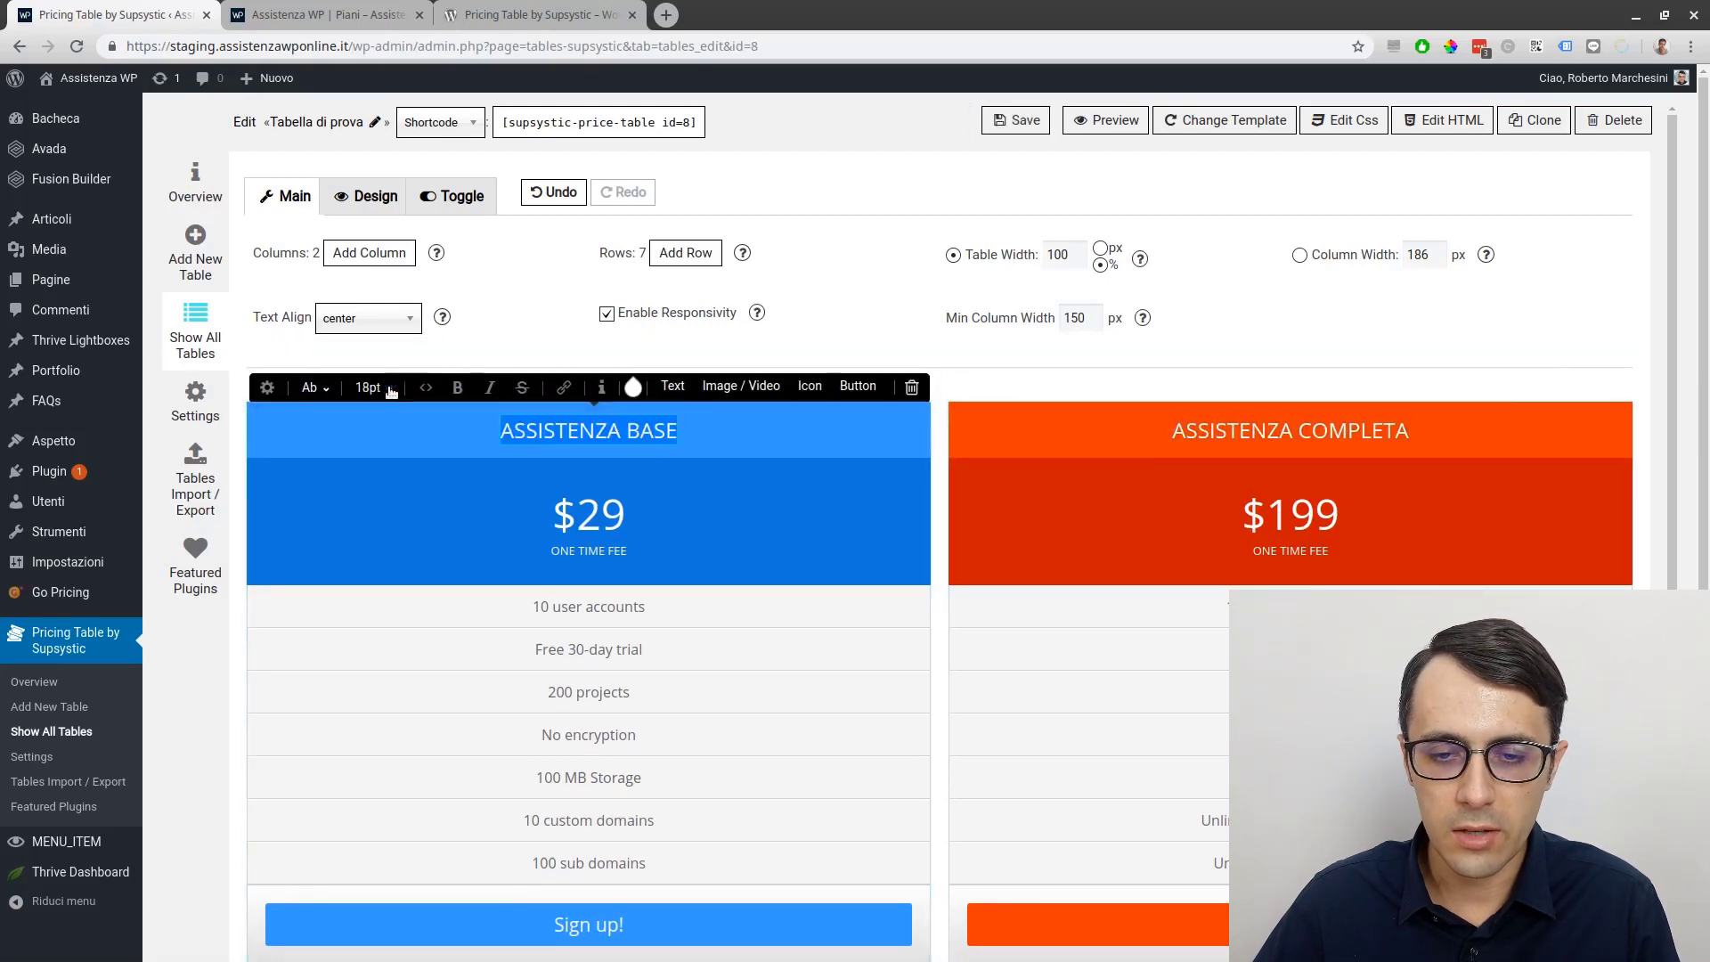
Make the ASSISTENZA BASE and ASSISTENZA COMPLETA headings bold.
{"action": "left_click", "coordinate": [893, 473]}
{"action": "left_click_drag", "start_coordinate": [501, 431], "coordinate": [676, 431]}
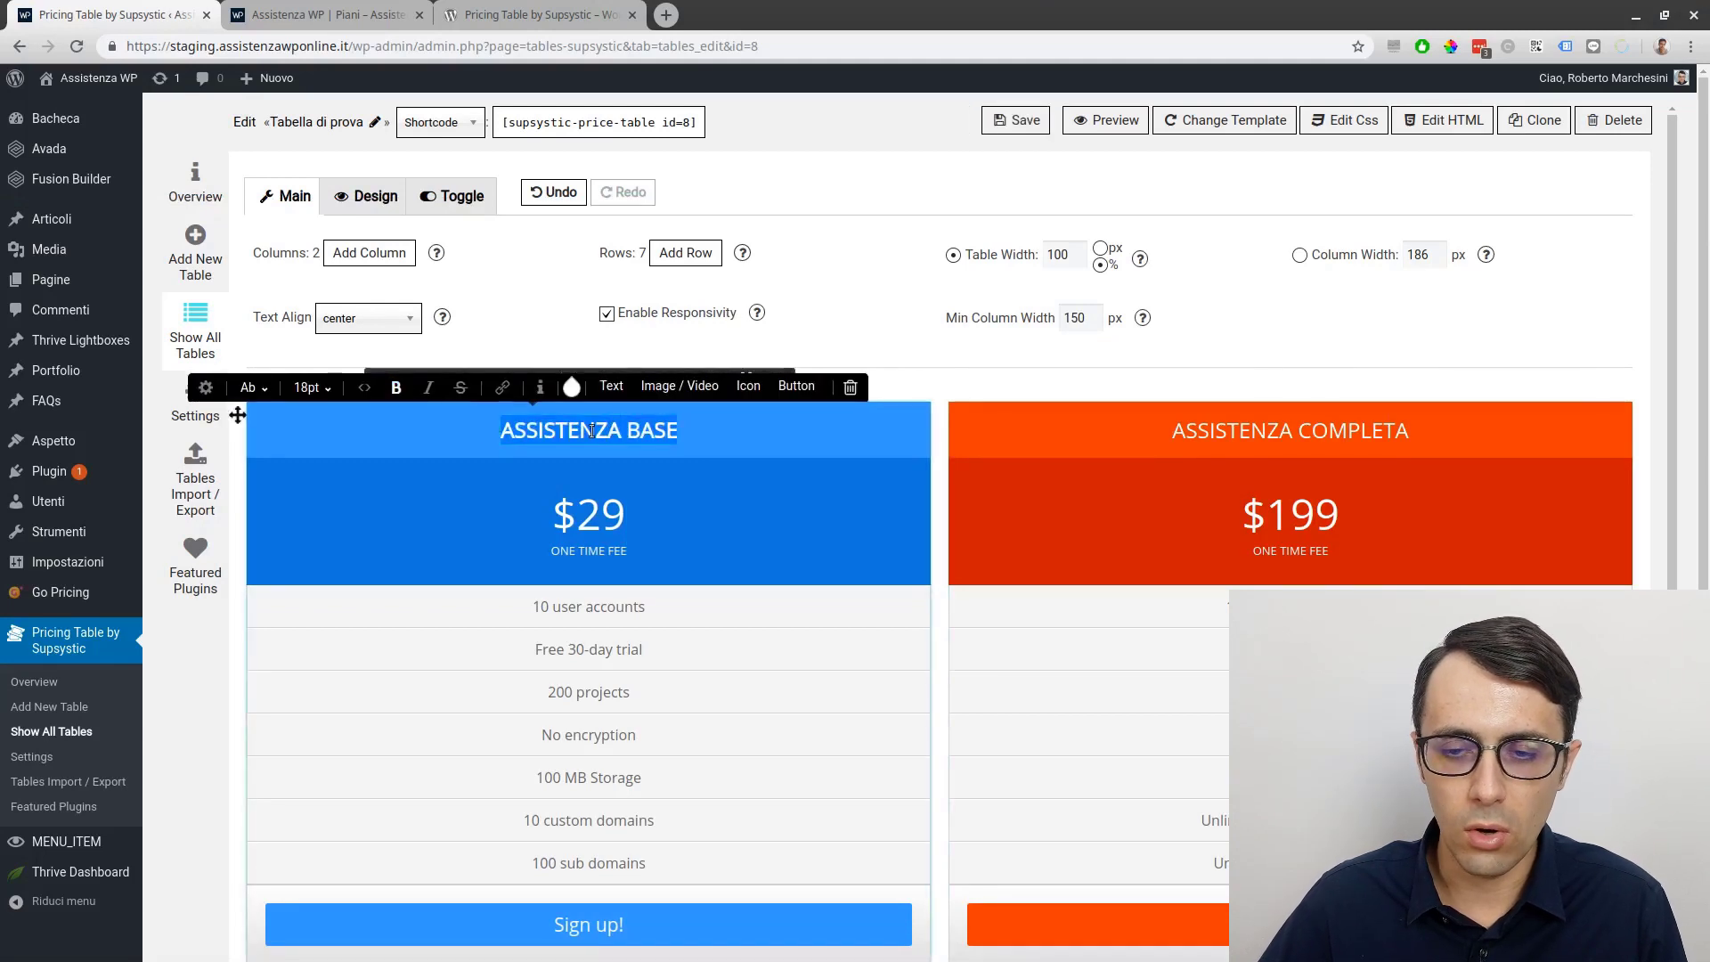
{"action": "triple_click", "coordinate": [1251, 431]}
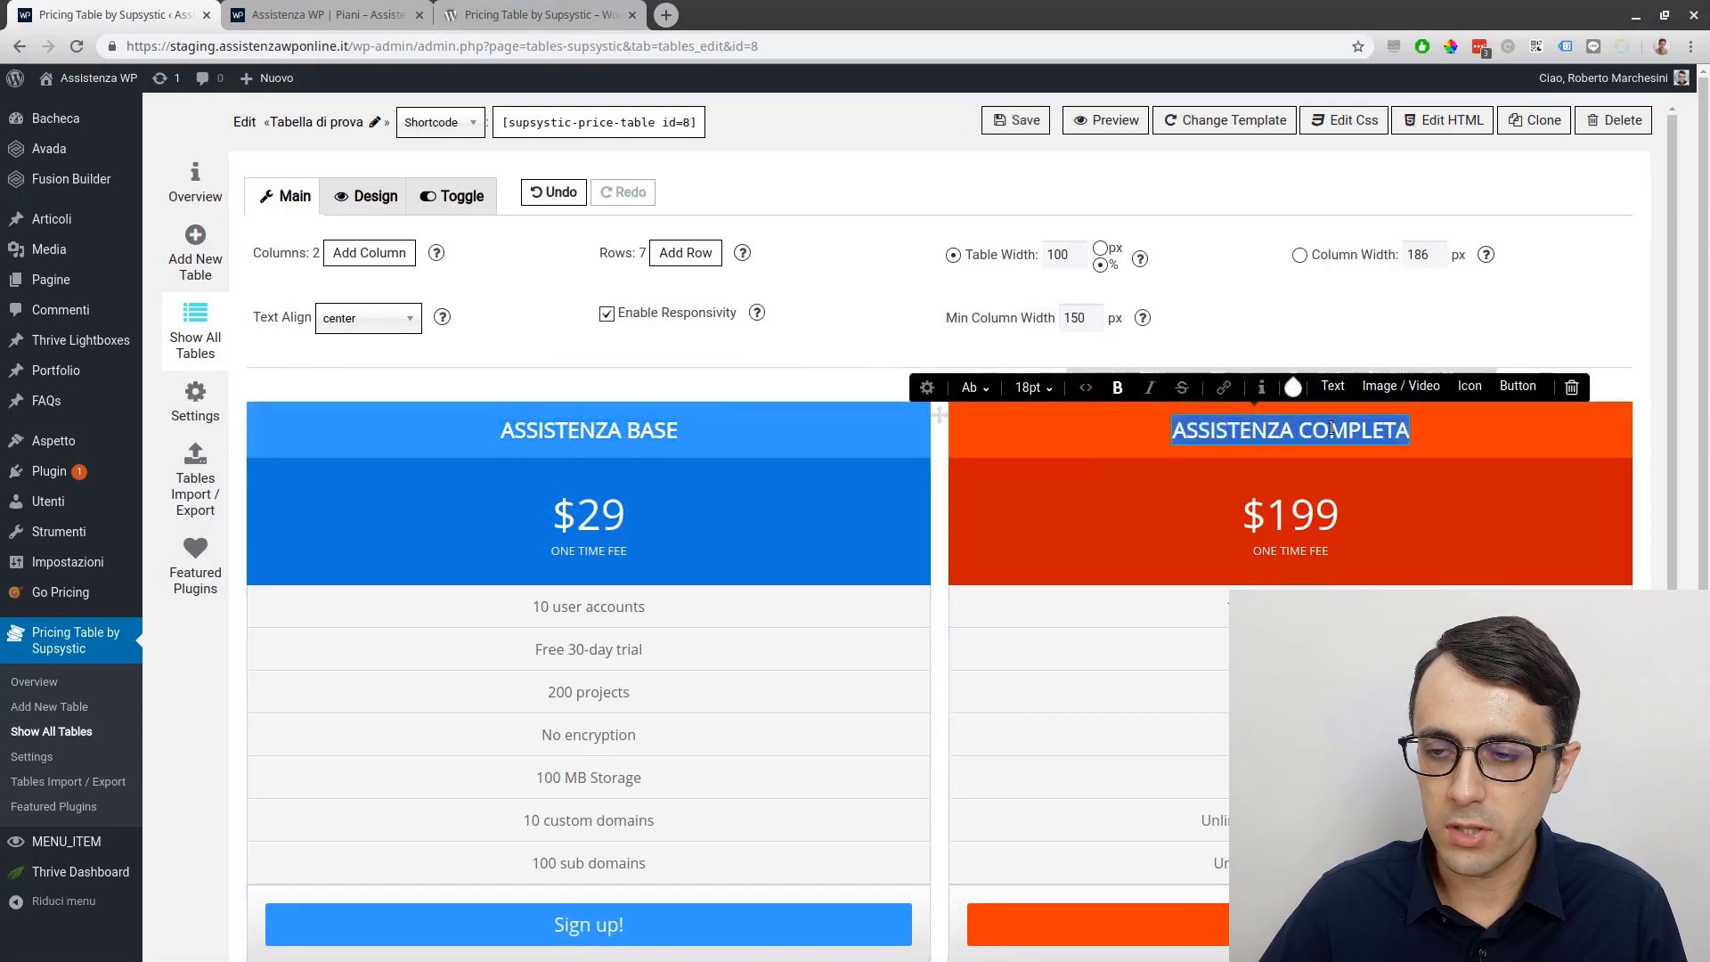
{"action": "left_click", "coordinate": [1112, 449]}
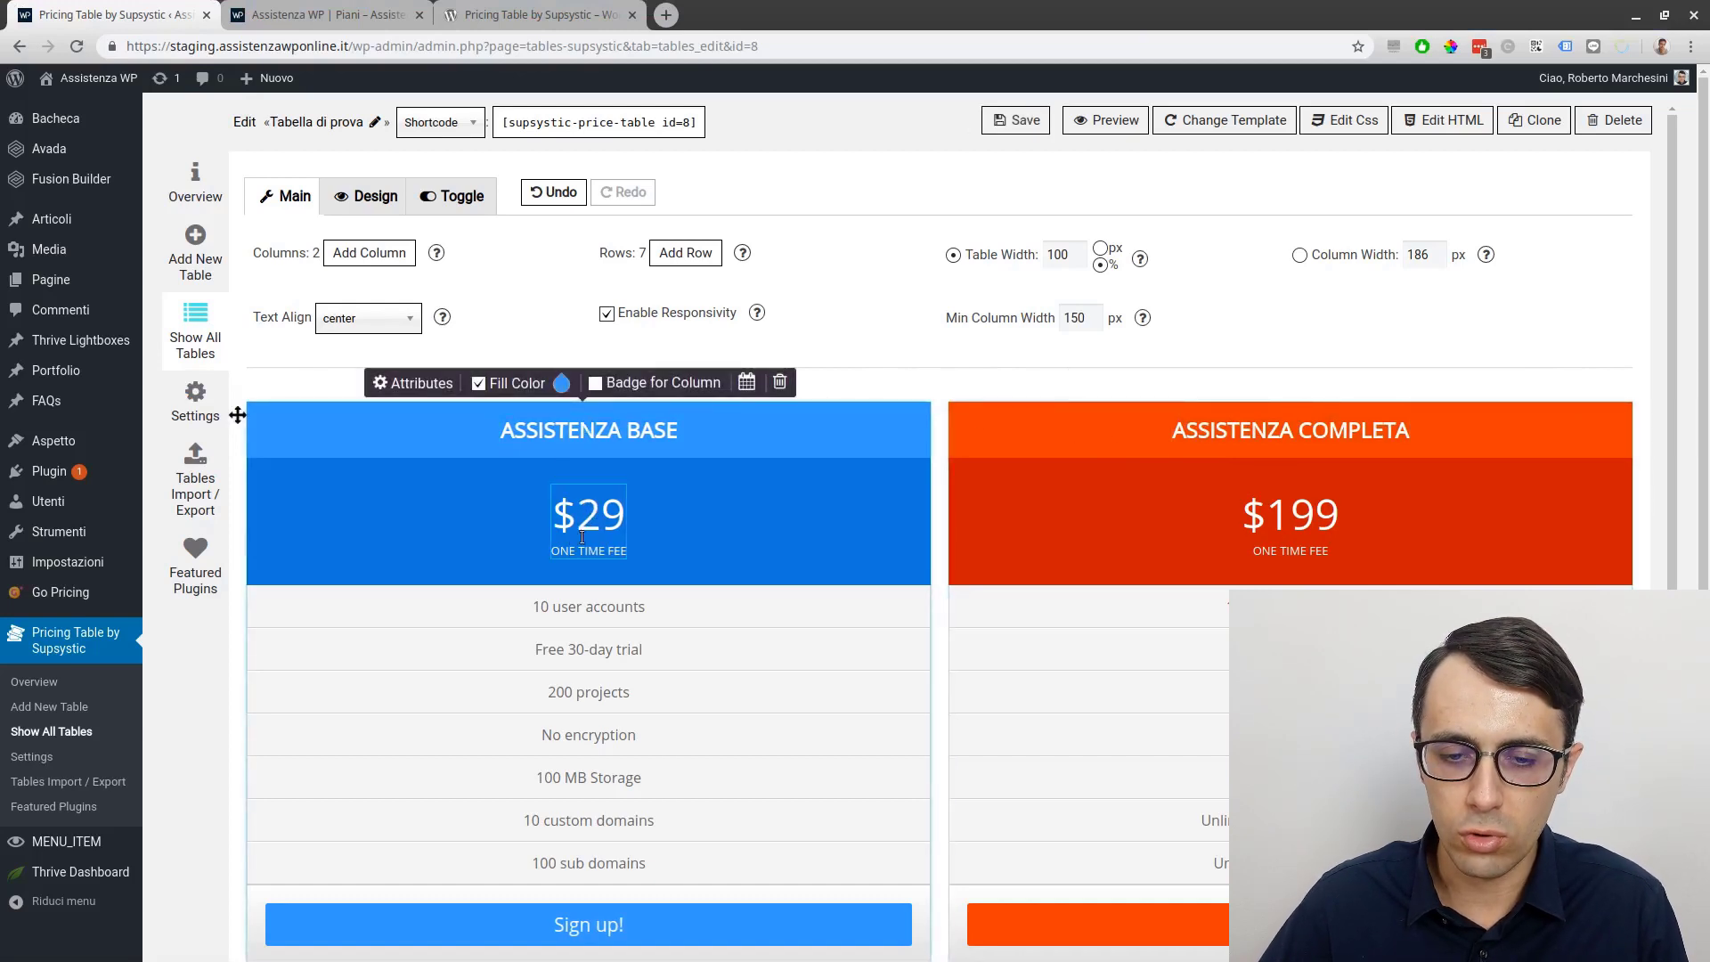
Insert "GGGF" before "accounts" in the first feature row of the ASSISTENZA BASE column.
{"action": "scroll", "coordinate": [751, 606], "scroll_direction": "down", "scroll_amount": 1}
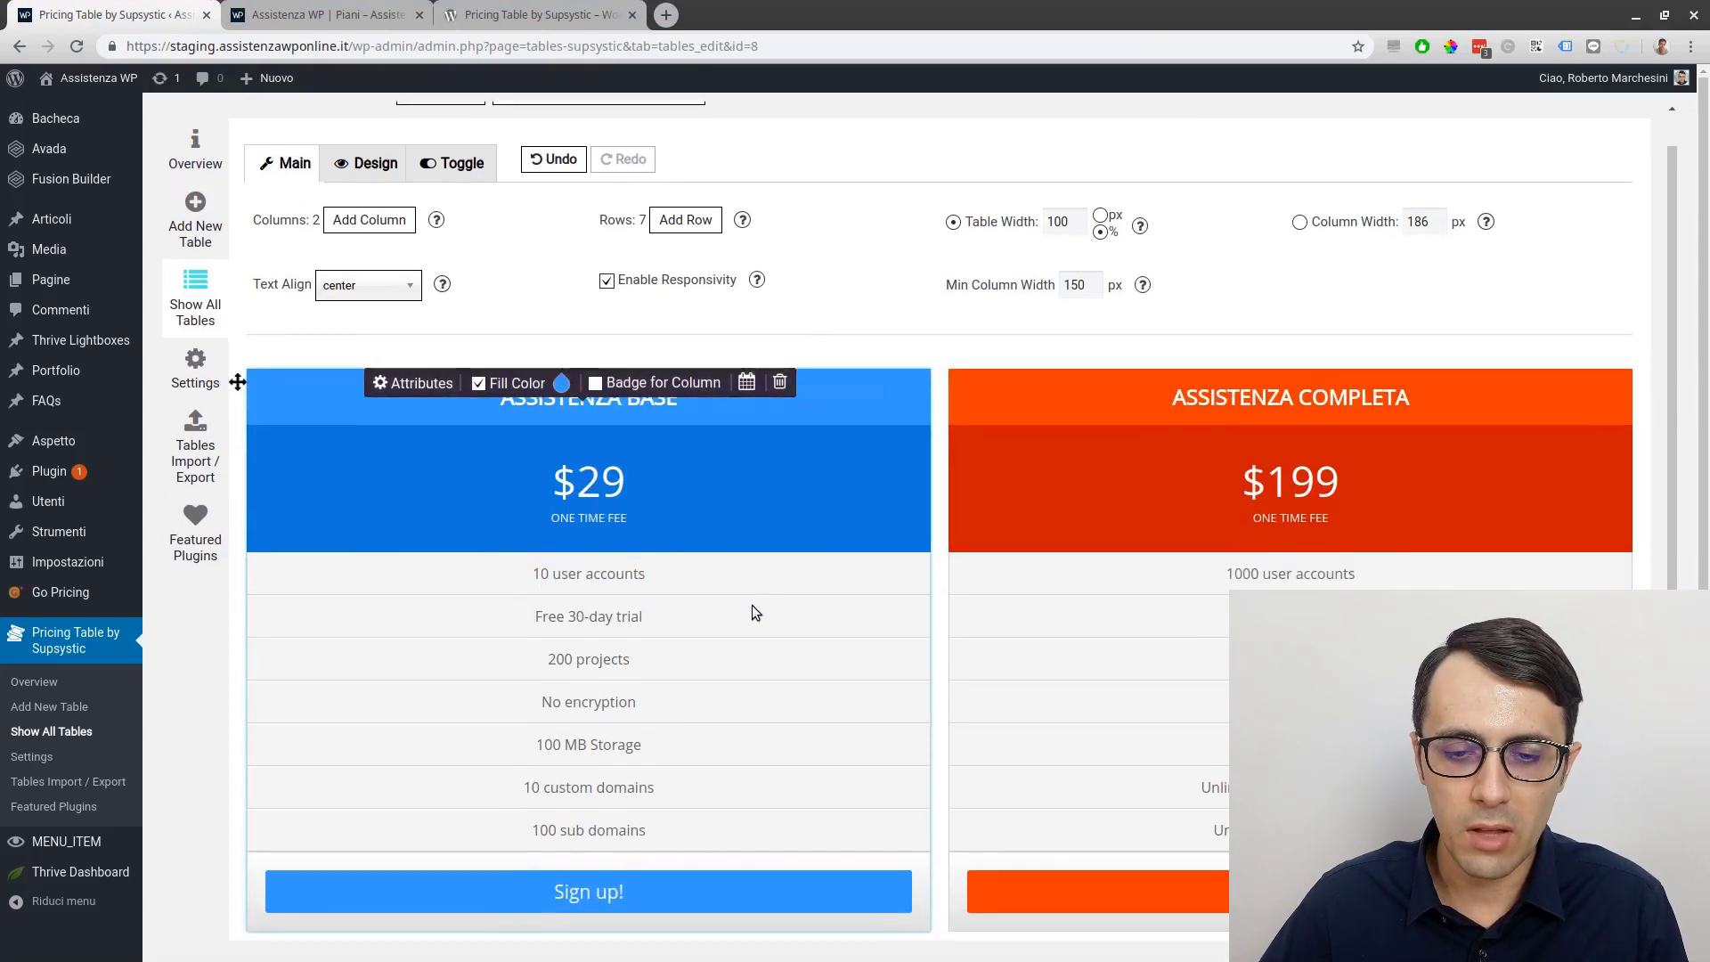
{"action": "left_click", "coordinate": [590, 571]}
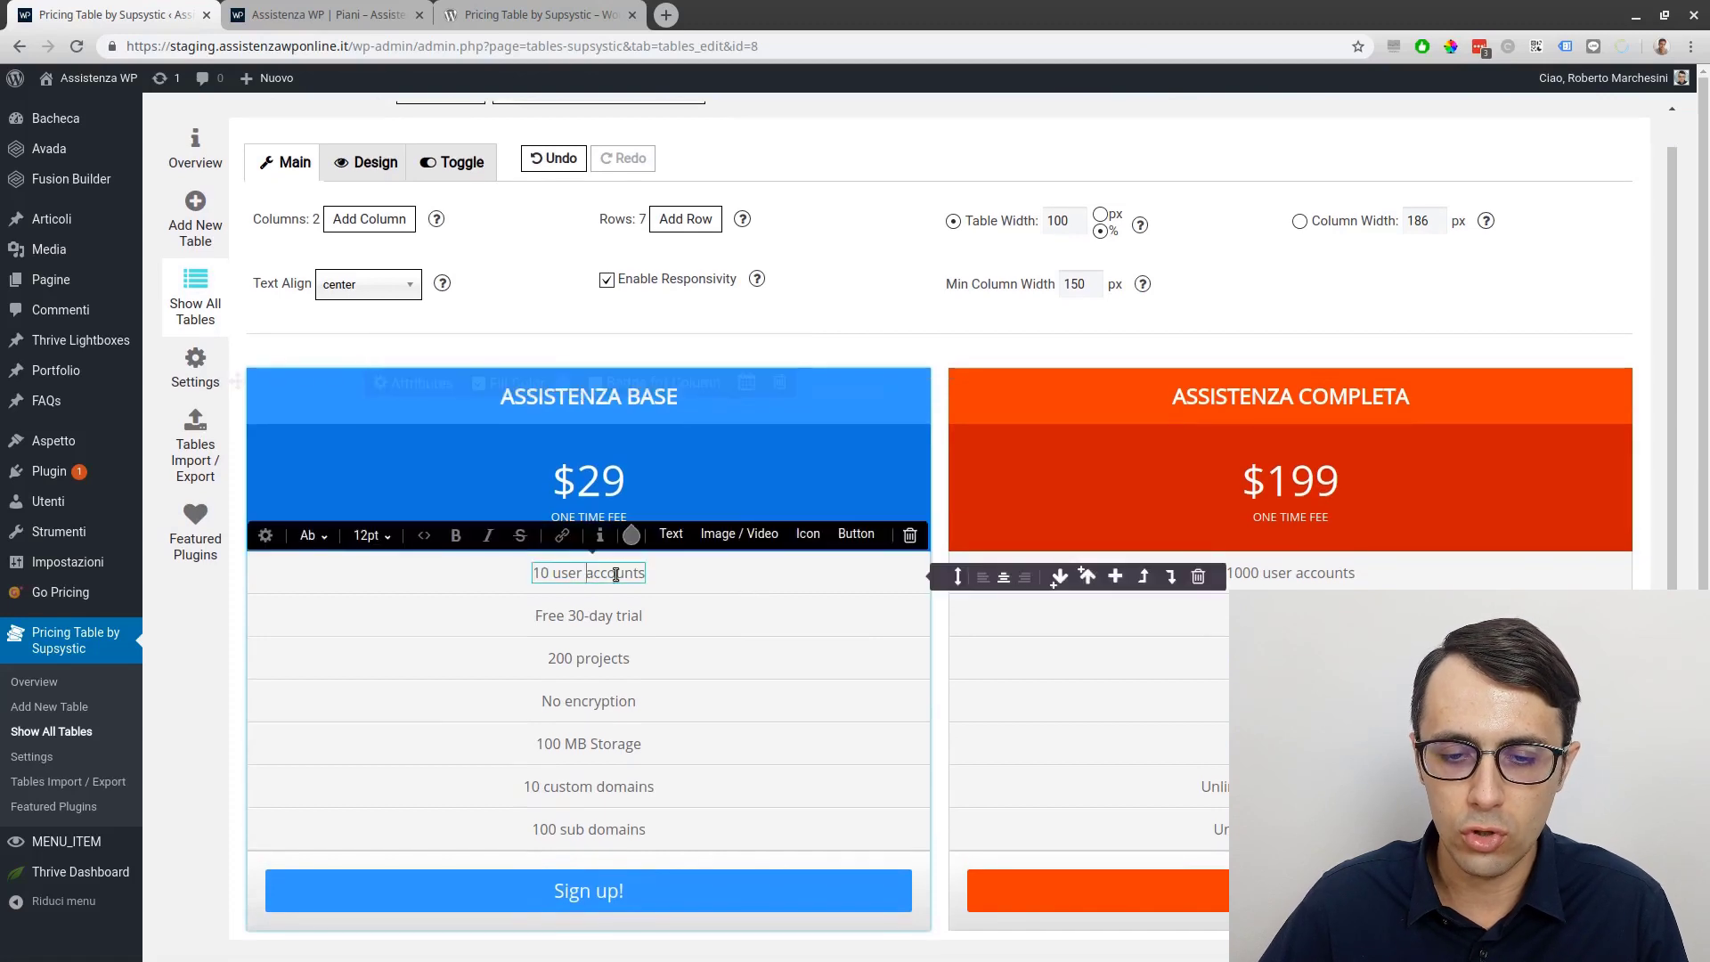
{"action": "type", "text": "GGF"}
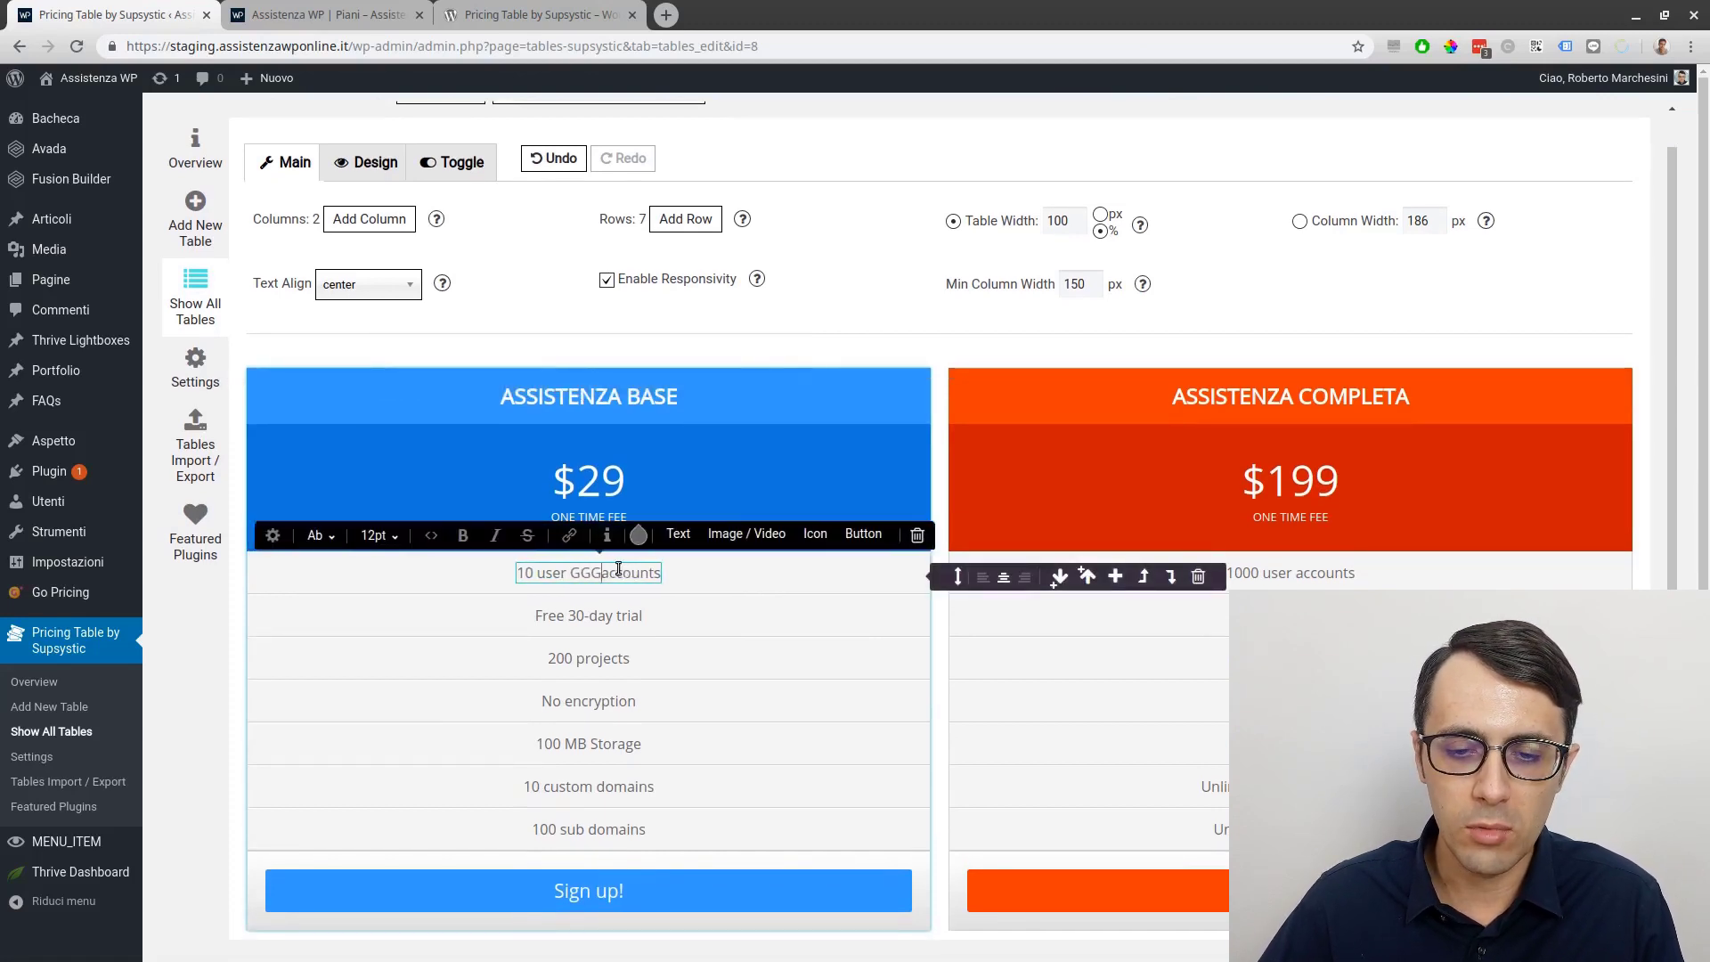
Change the text colour of the first ASSISTENZA BASE feature row to red, RGB 255, 0, 0.
{"action": "double_click", "coordinate": [592, 571]}
{"action": "key", "text": "Caps_Lock"}
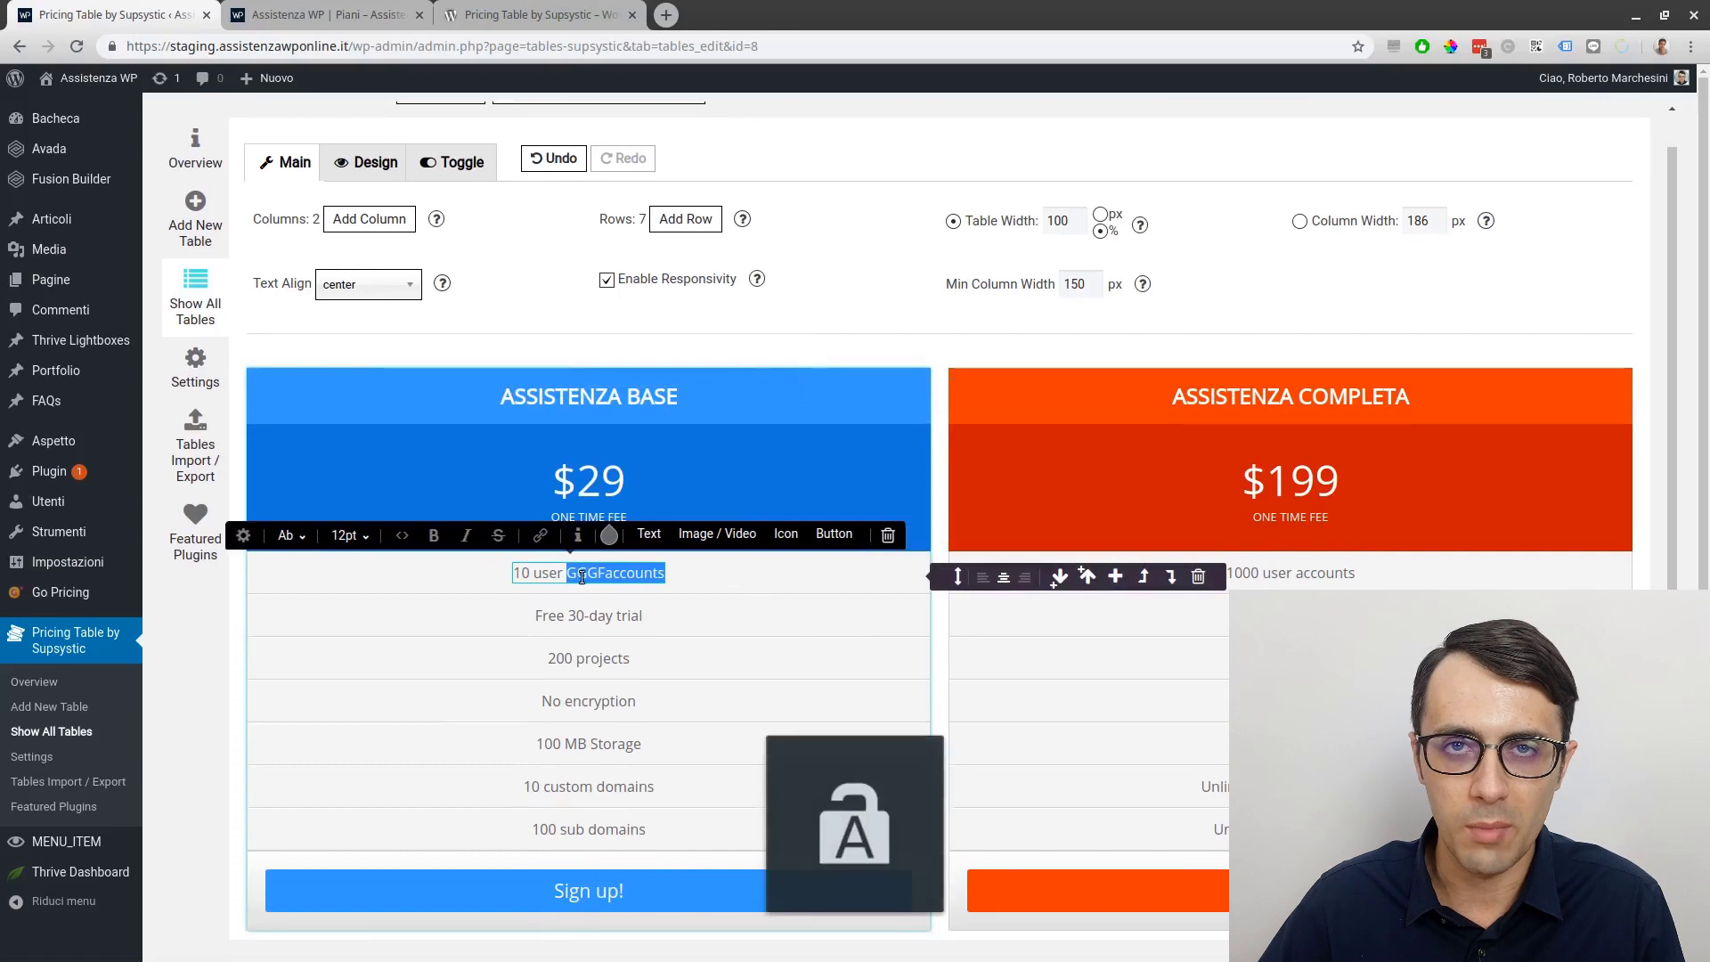
{"action": "triple_click", "coordinate": [550, 570]}
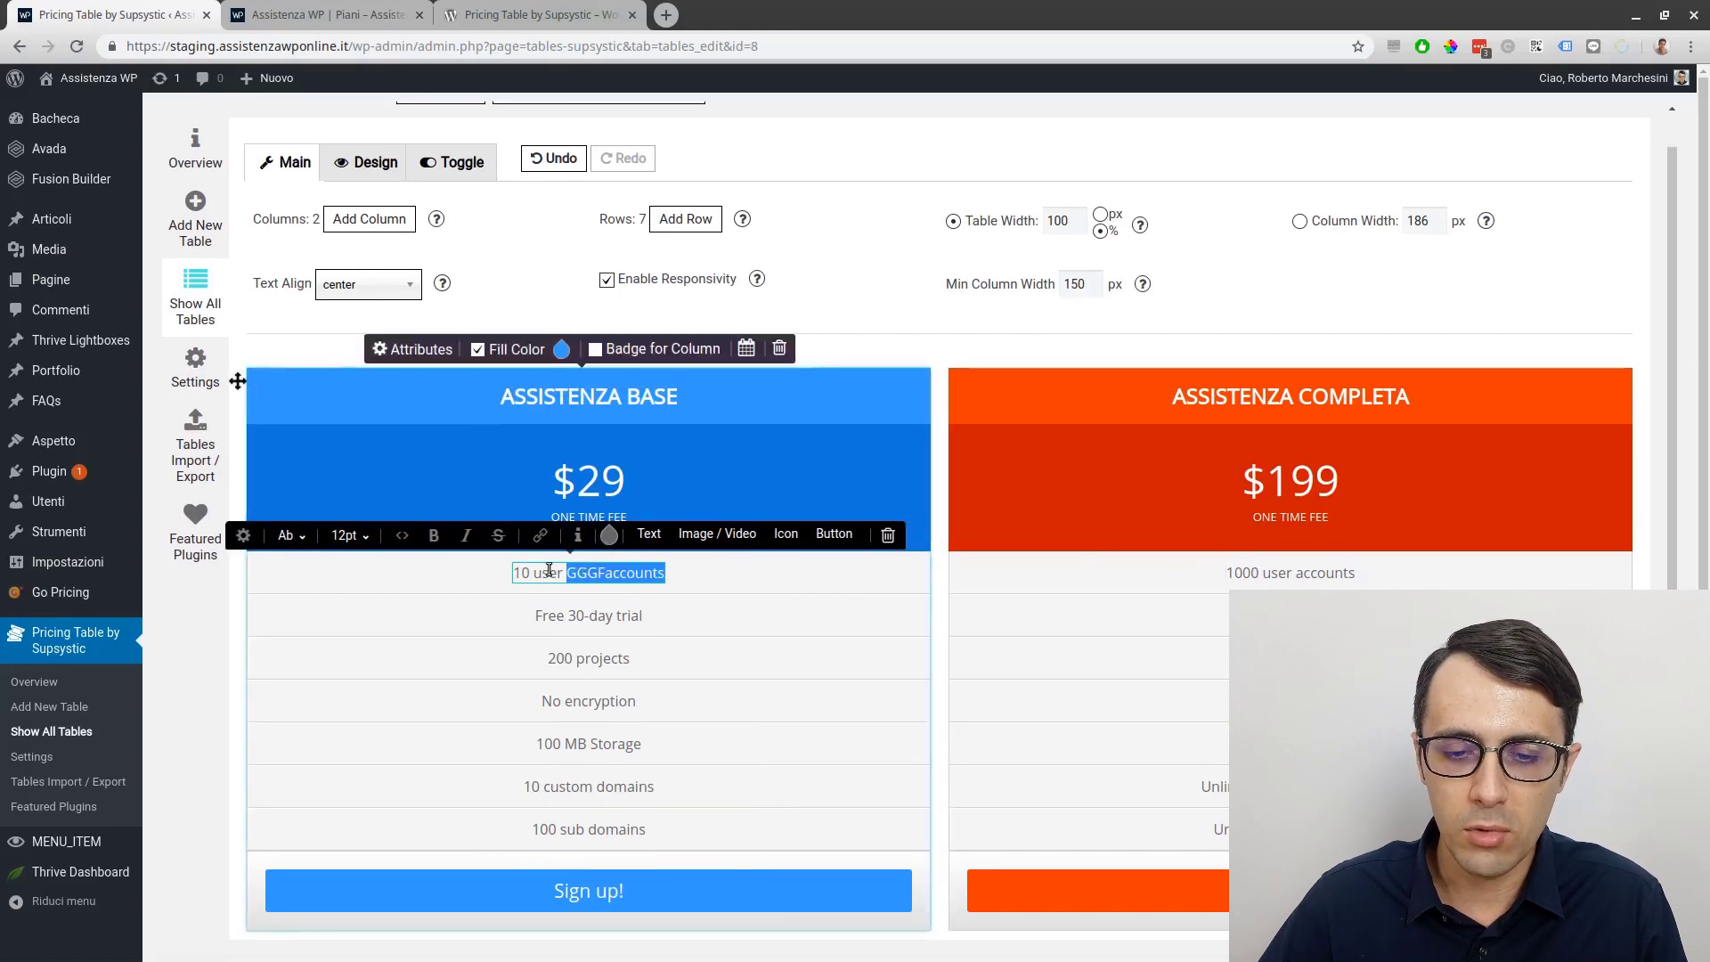
{"action": "left_click", "coordinate": [589, 535]}
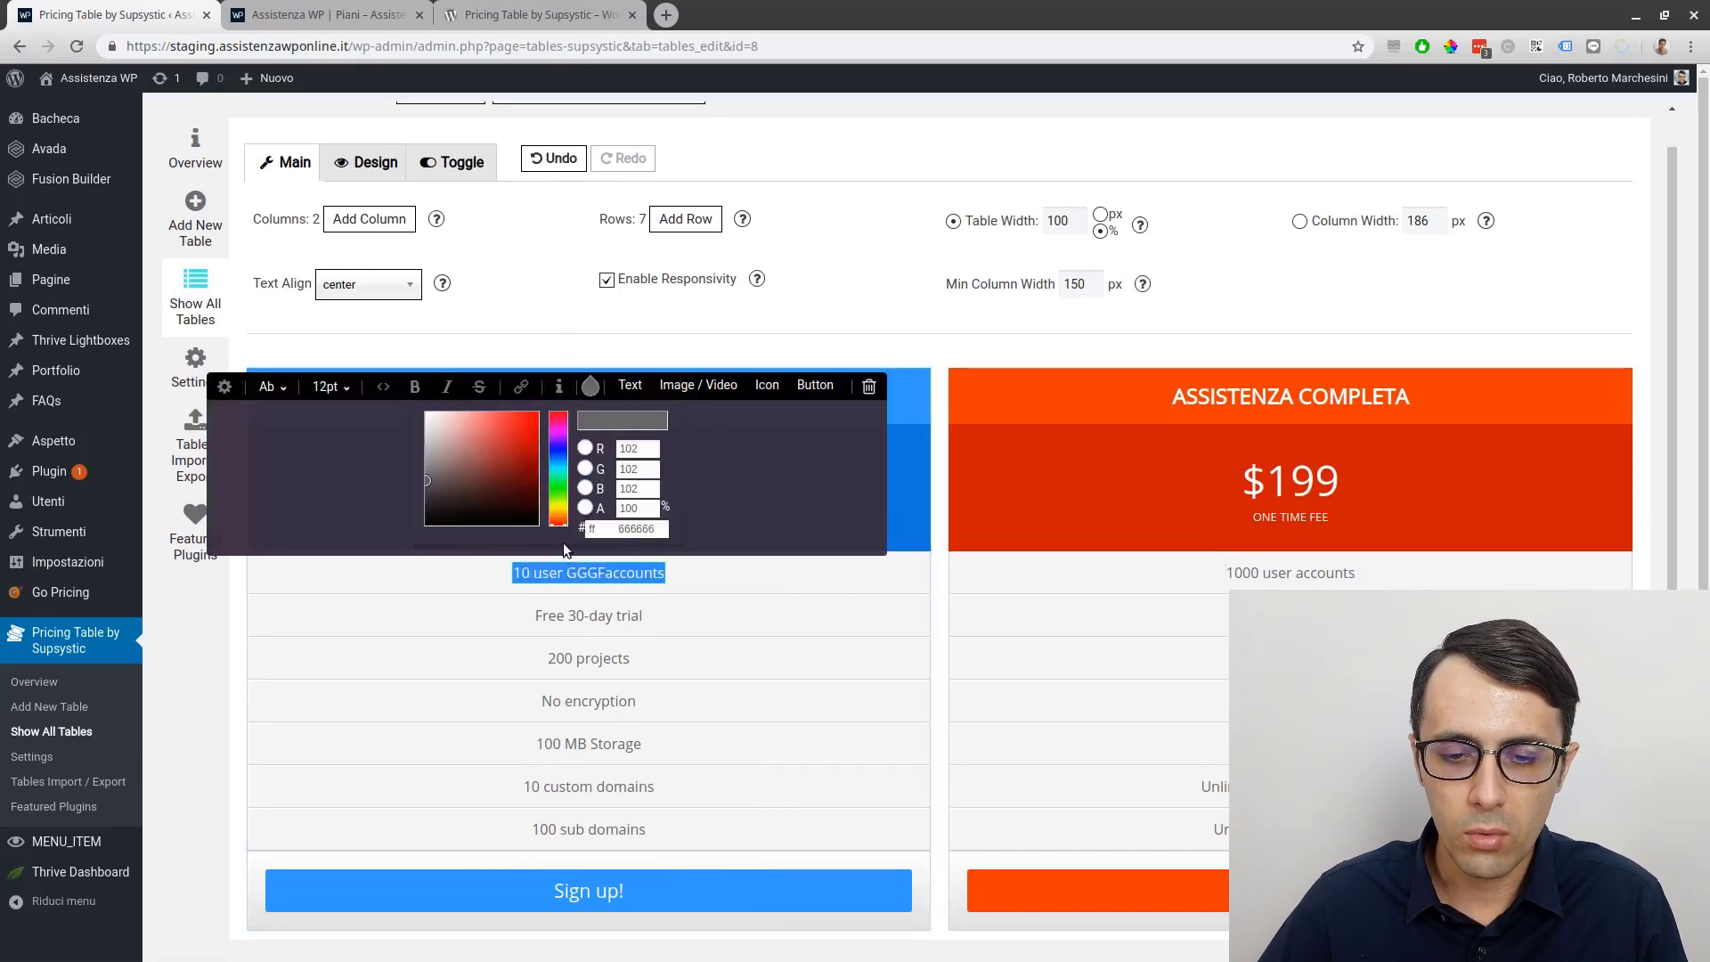
{"action": "left_click_drag", "start_coordinate": [472, 445], "coordinate": [586, 400]}
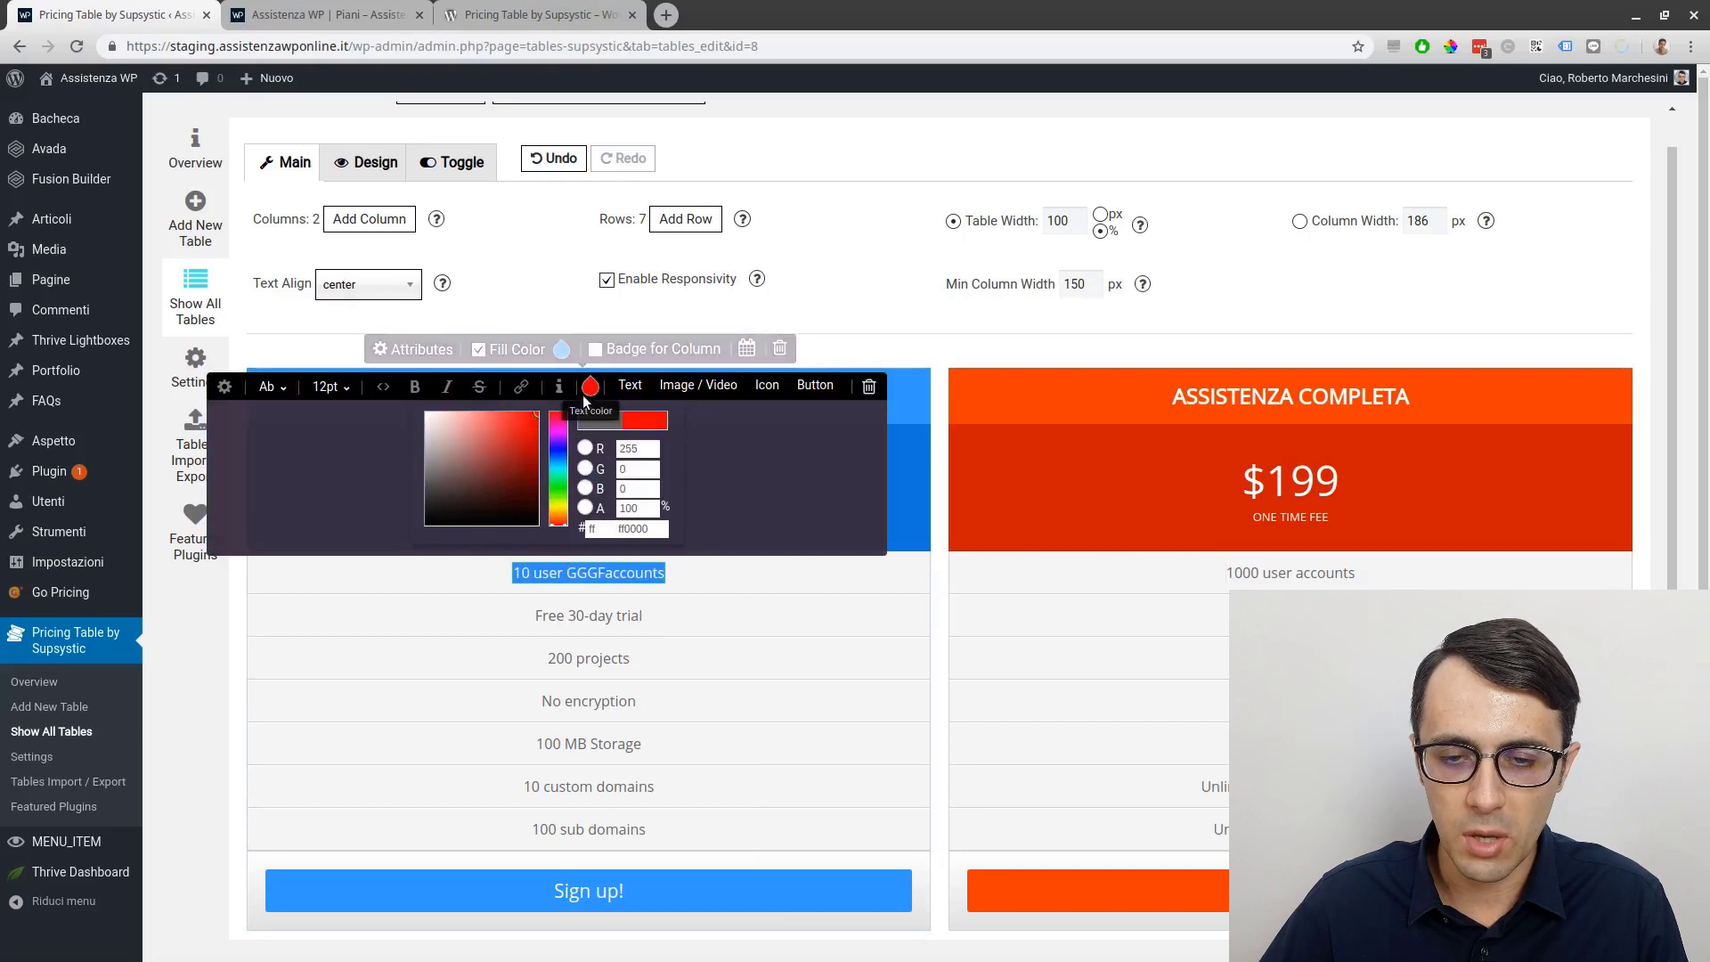
{"action": "left_click", "coordinate": [587, 392]}
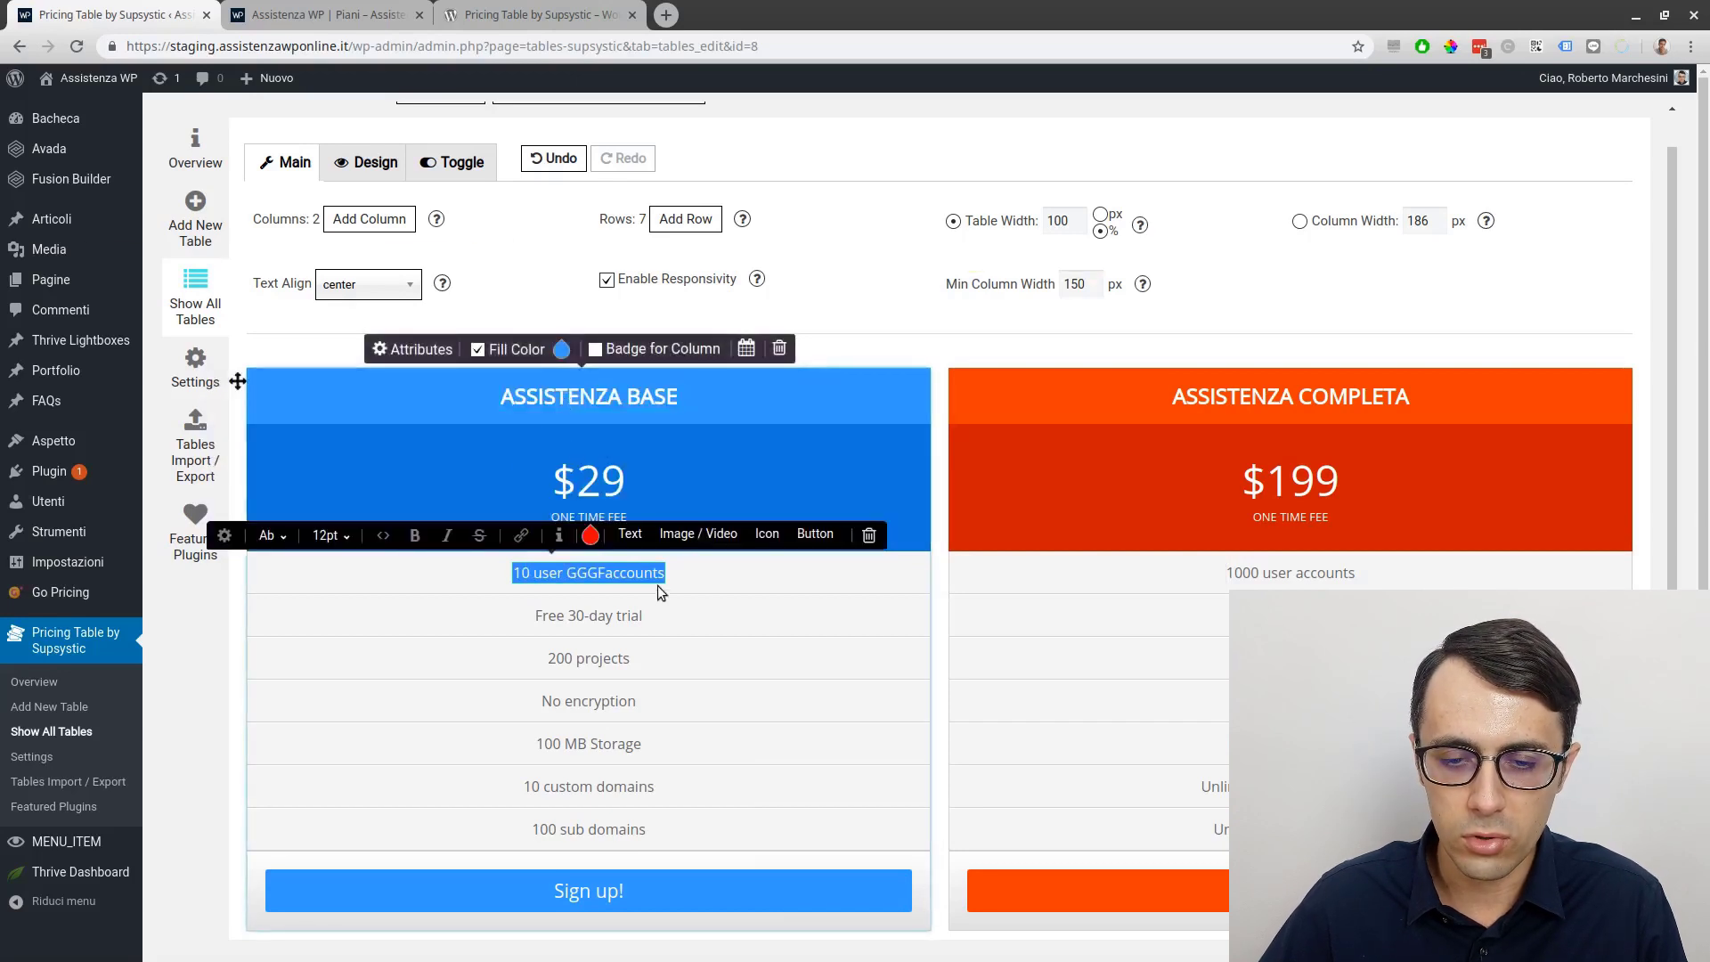
{"action": "left_click", "coordinate": [616, 634]}
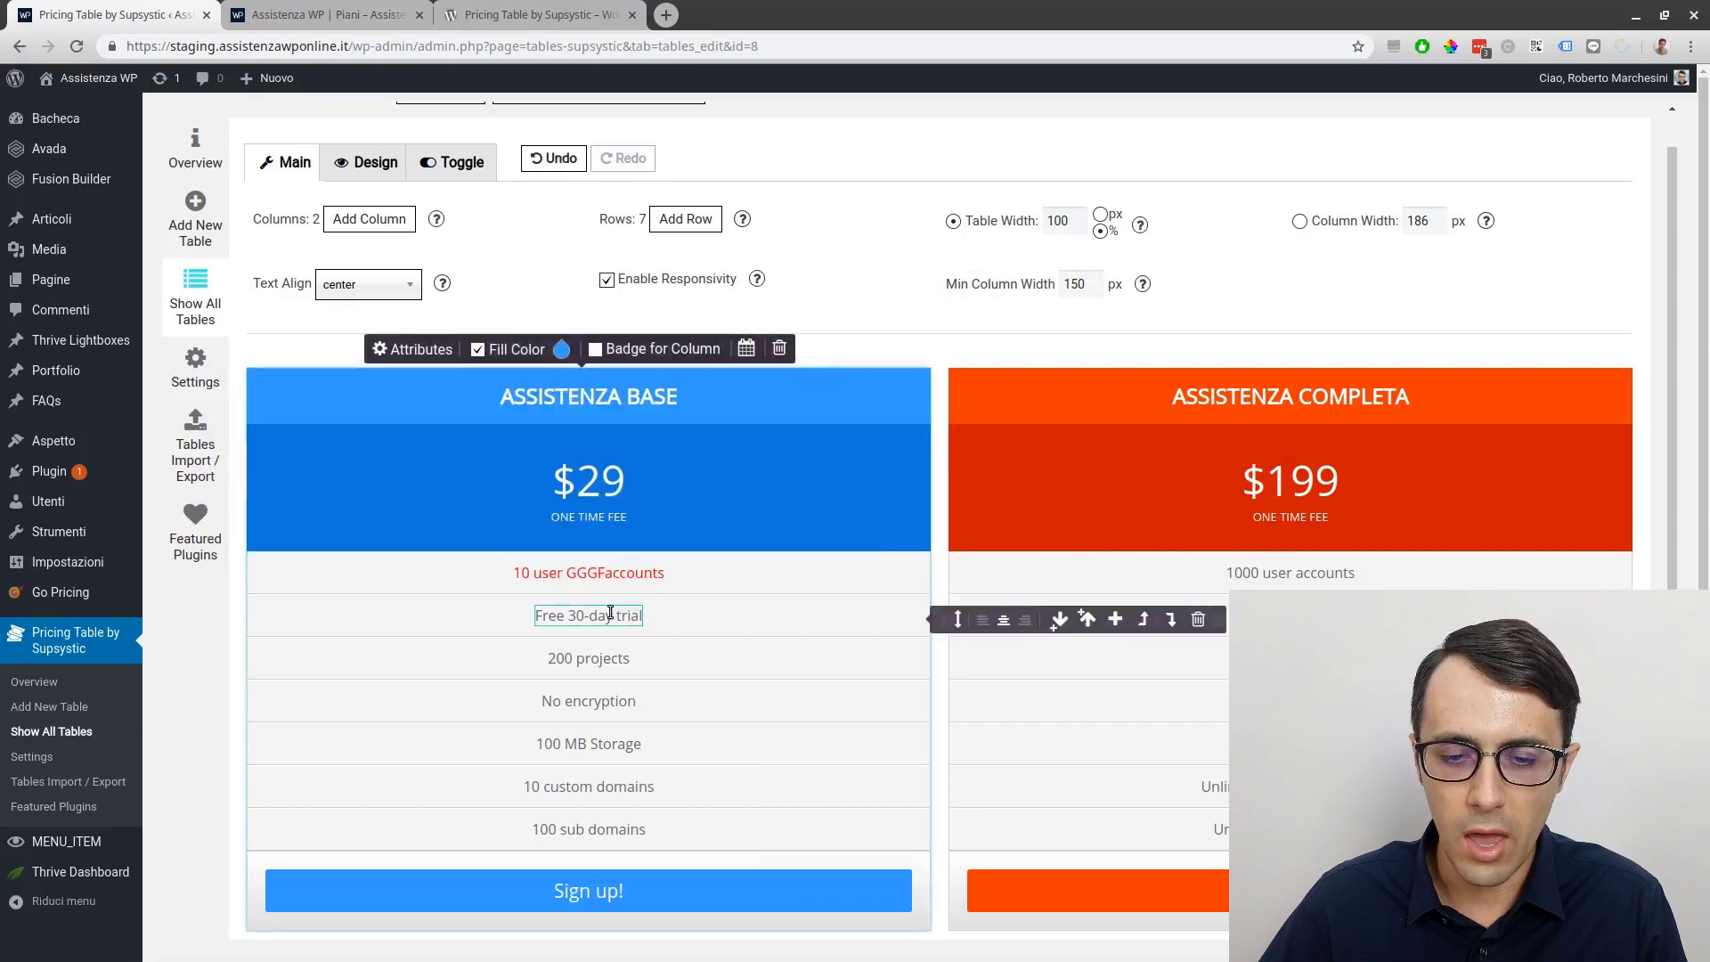
{"action": "left_click", "coordinate": [579, 570]}
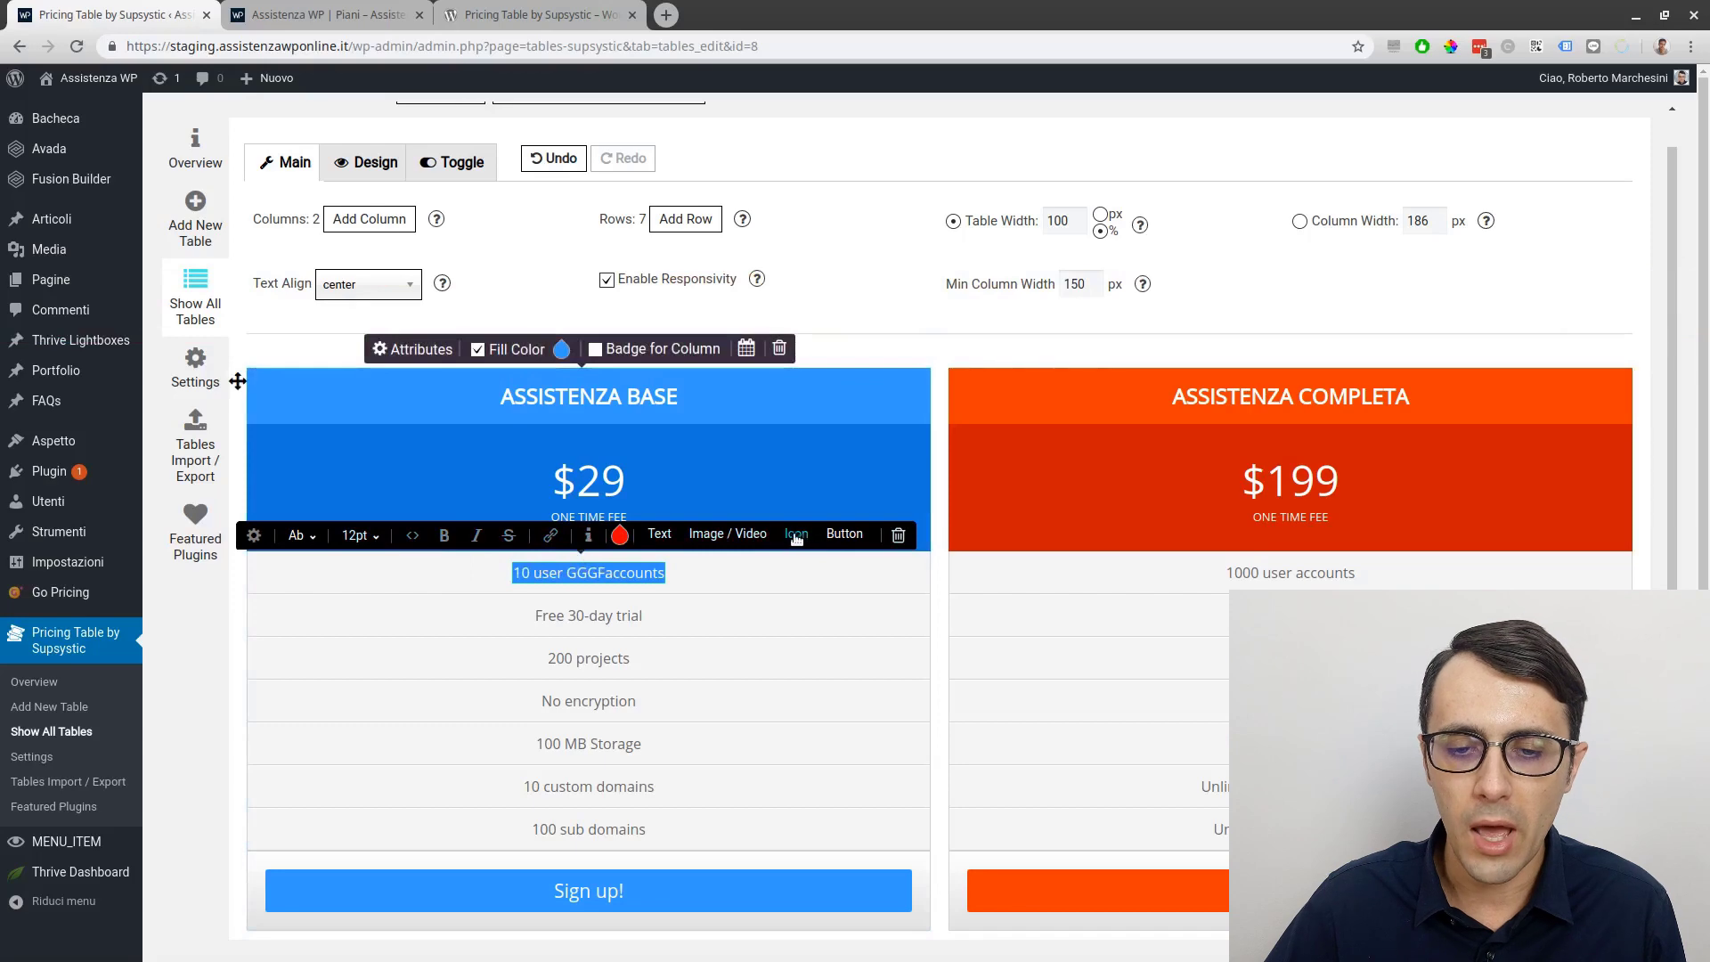
{"action": "scroll", "coordinate": [622, 481], "scroll_direction": "down", "scroll_amount": 1}
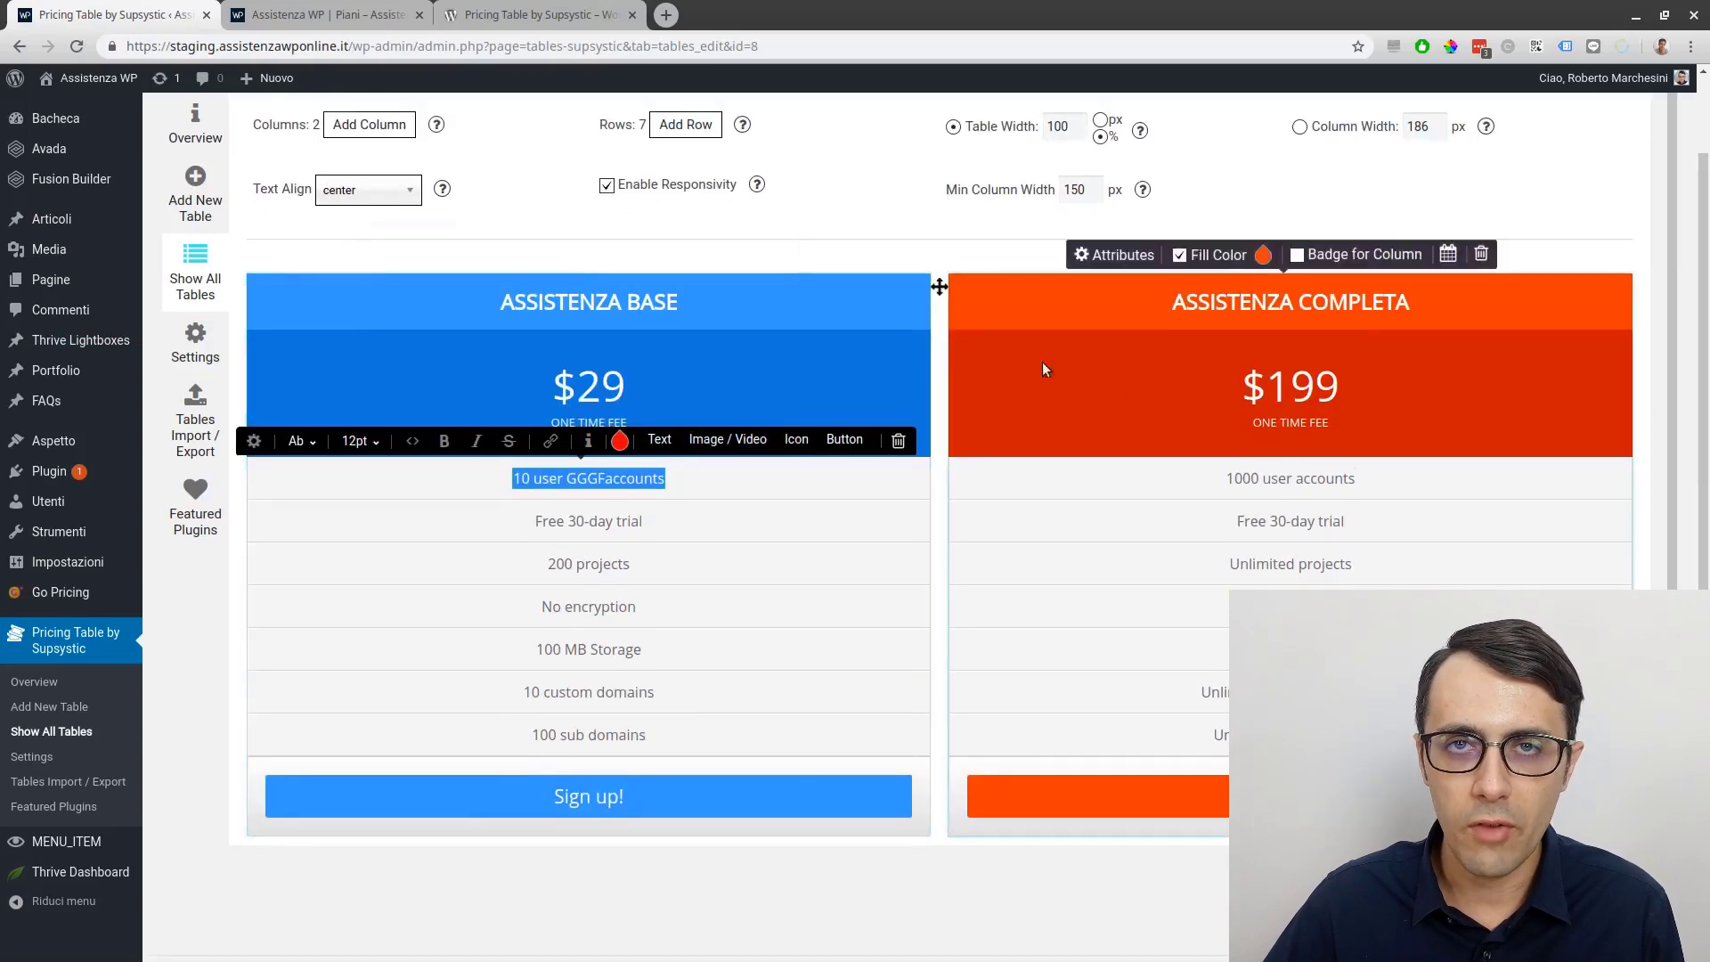
{"action": "scroll", "coordinate": [661, 460], "scroll_direction": "up", "scroll_amount": 1}
{"action": "left_click", "coordinate": [630, 524]}
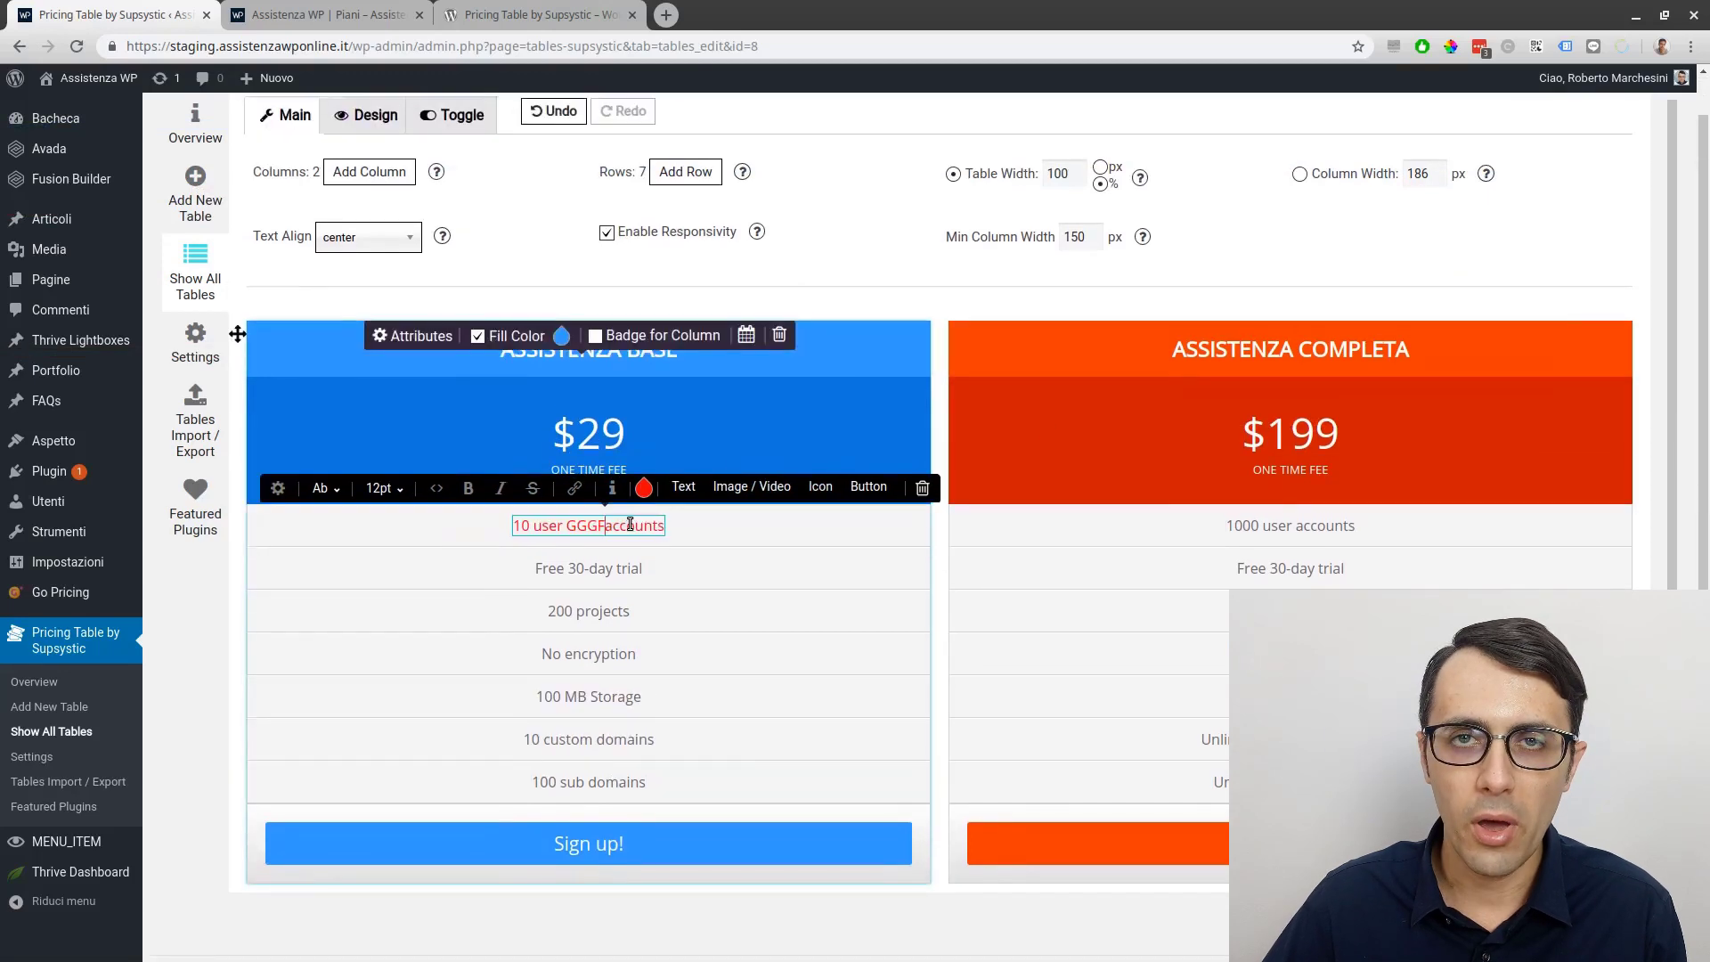
{"action": "scroll", "coordinate": [642, 521], "scroll_direction": "down", "scroll_amount": 1}
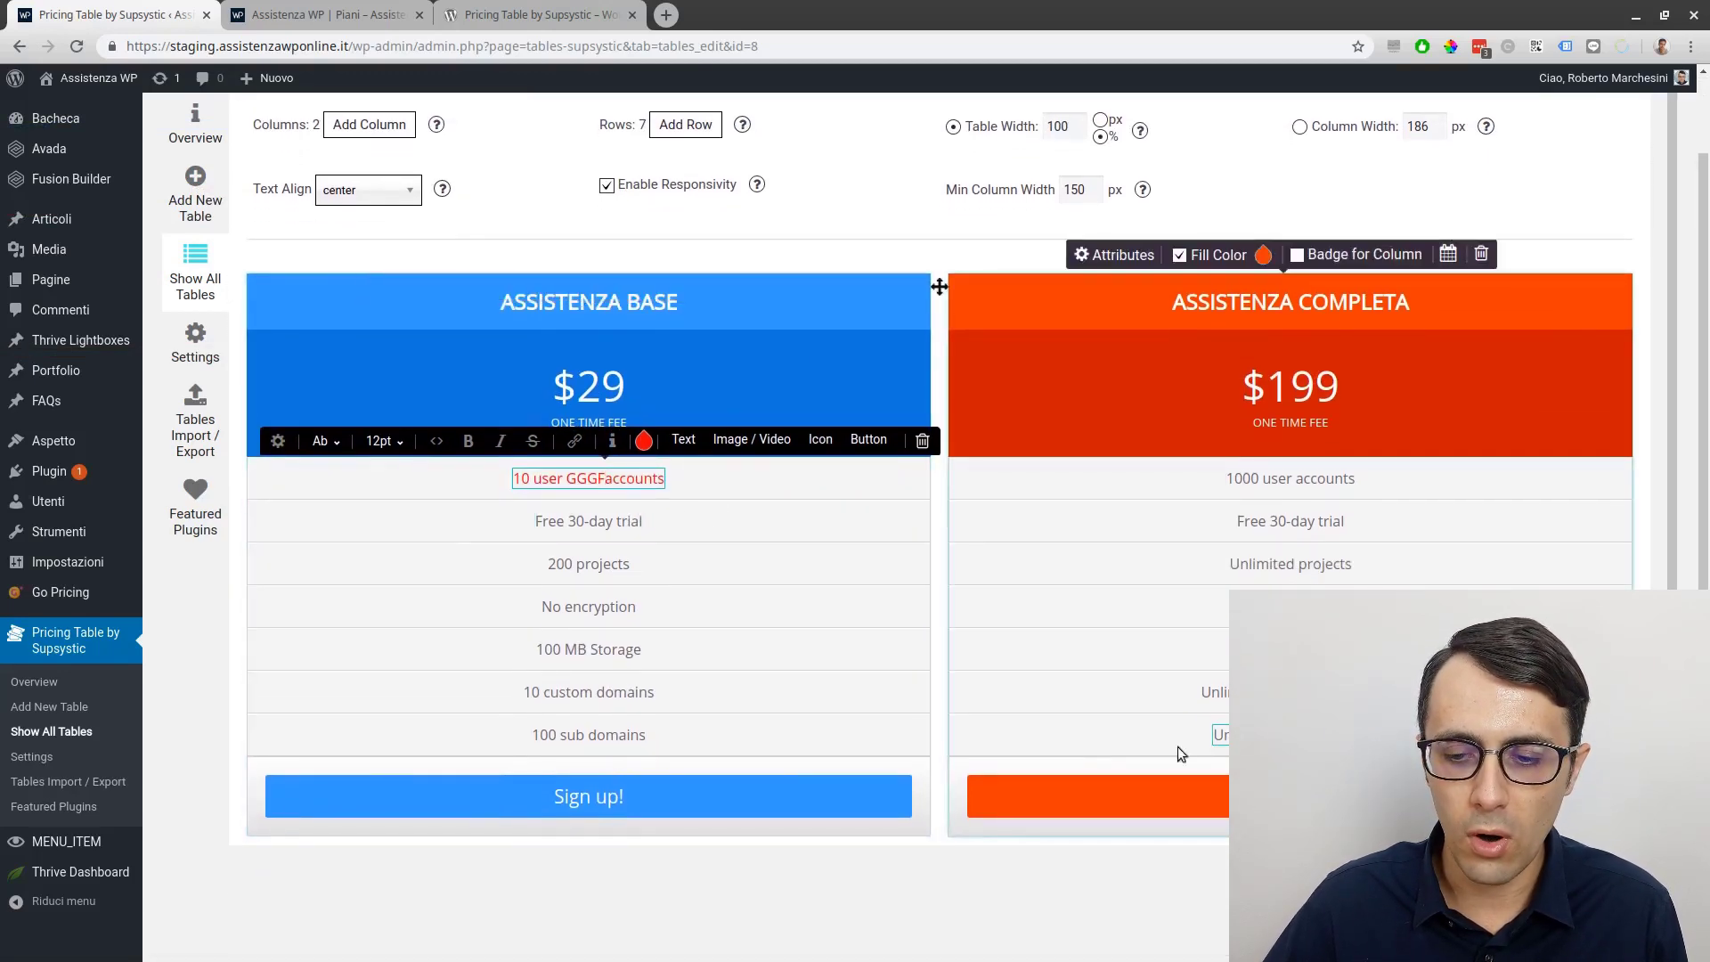
Add two more feature rows to the end of the pricing table.
{"action": "scroll", "coordinate": [474, 602], "scroll_direction": "up", "scroll_amount": 1}
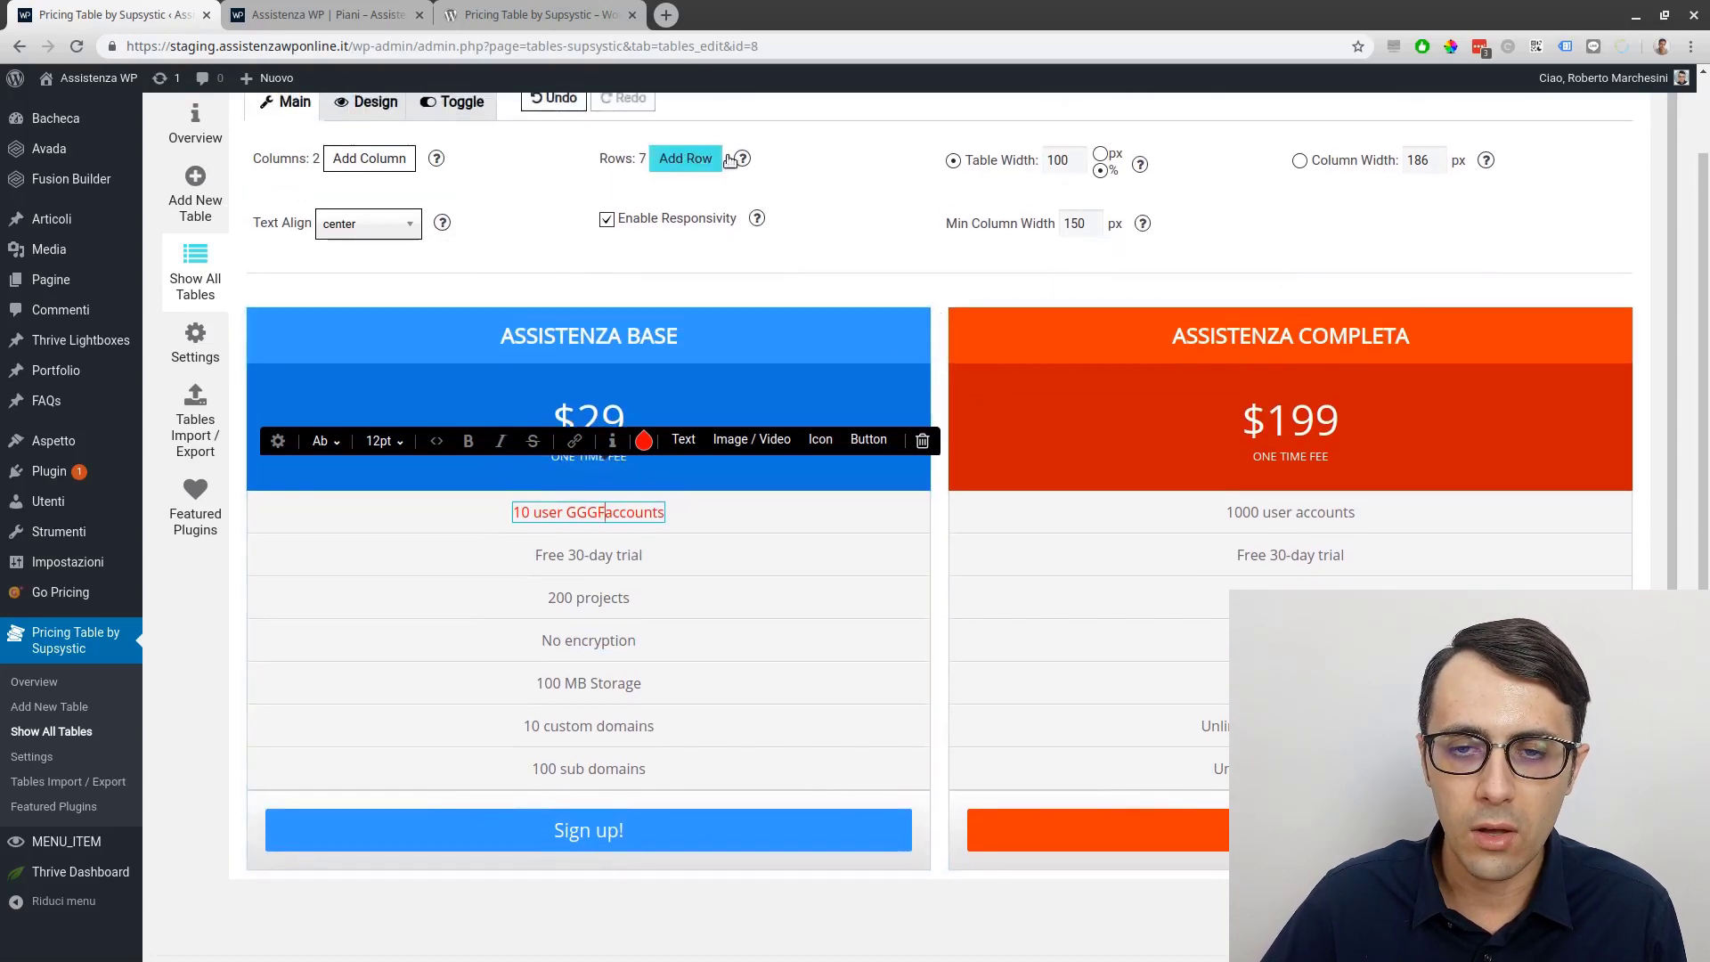
{"action": "left_click", "coordinate": [686, 159]}
{"action": "left_click", "coordinate": [686, 158]}
{"action": "scroll", "coordinate": [669, 664], "scroll_direction": "down", "scroll_amount": 1}
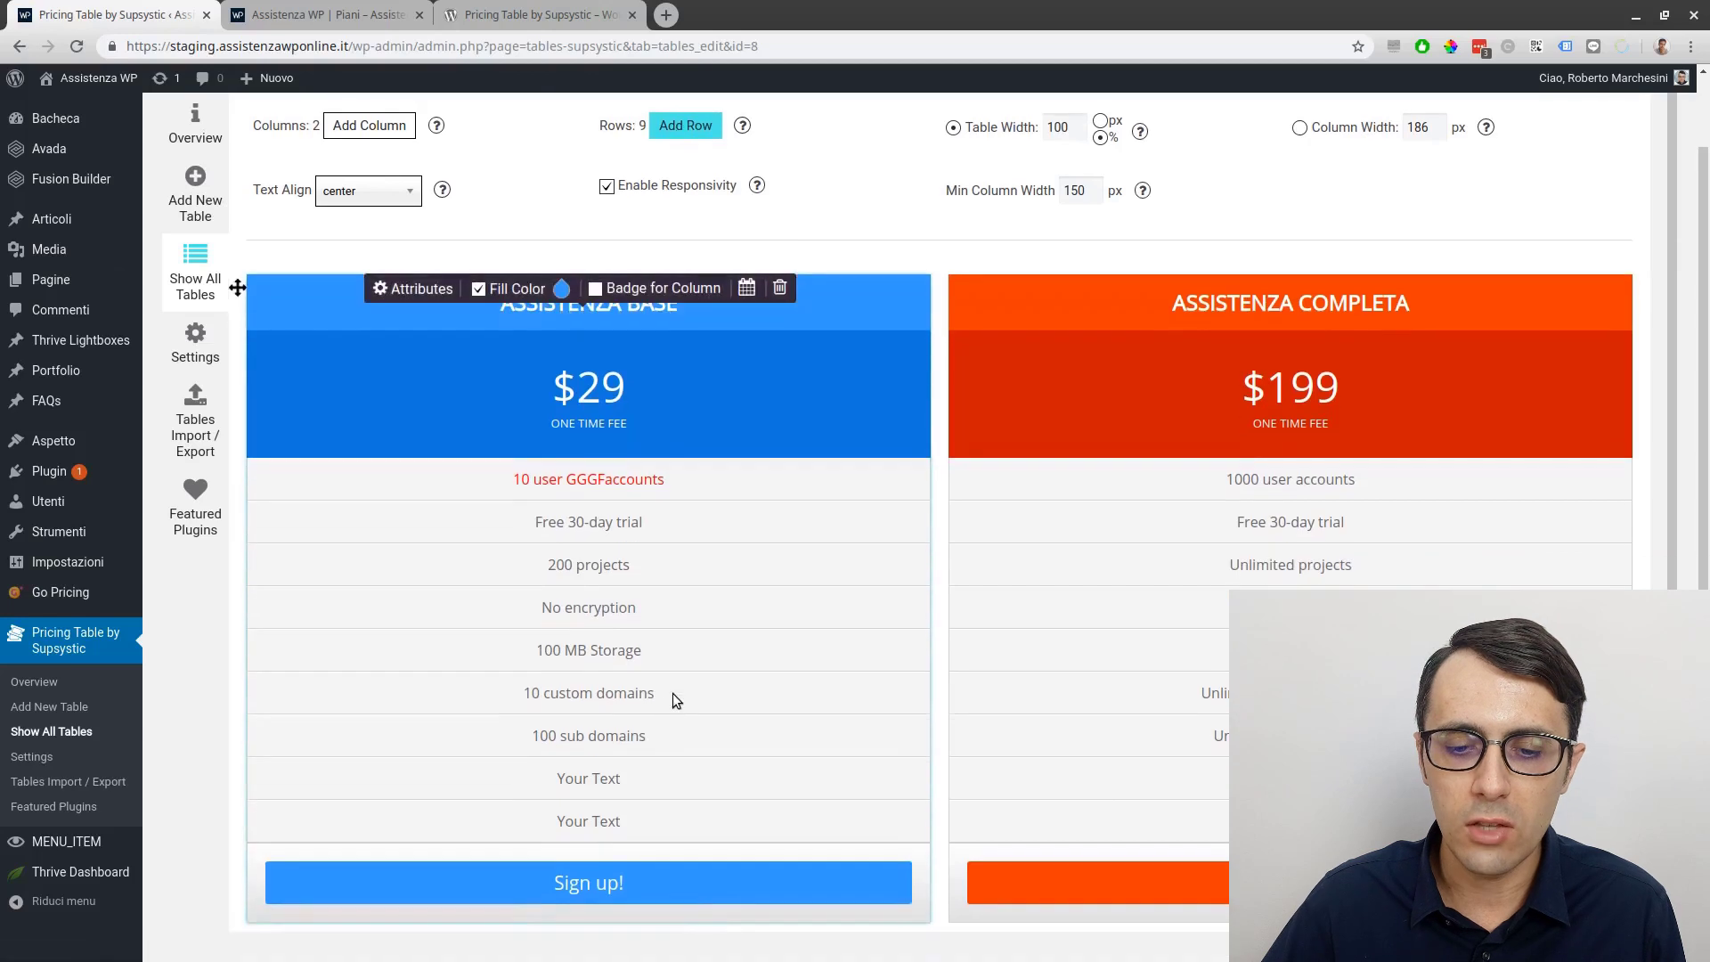
Delete the two "Your Text" rows from the pricing table.
{"action": "left_click", "coordinate": [605, 780]}
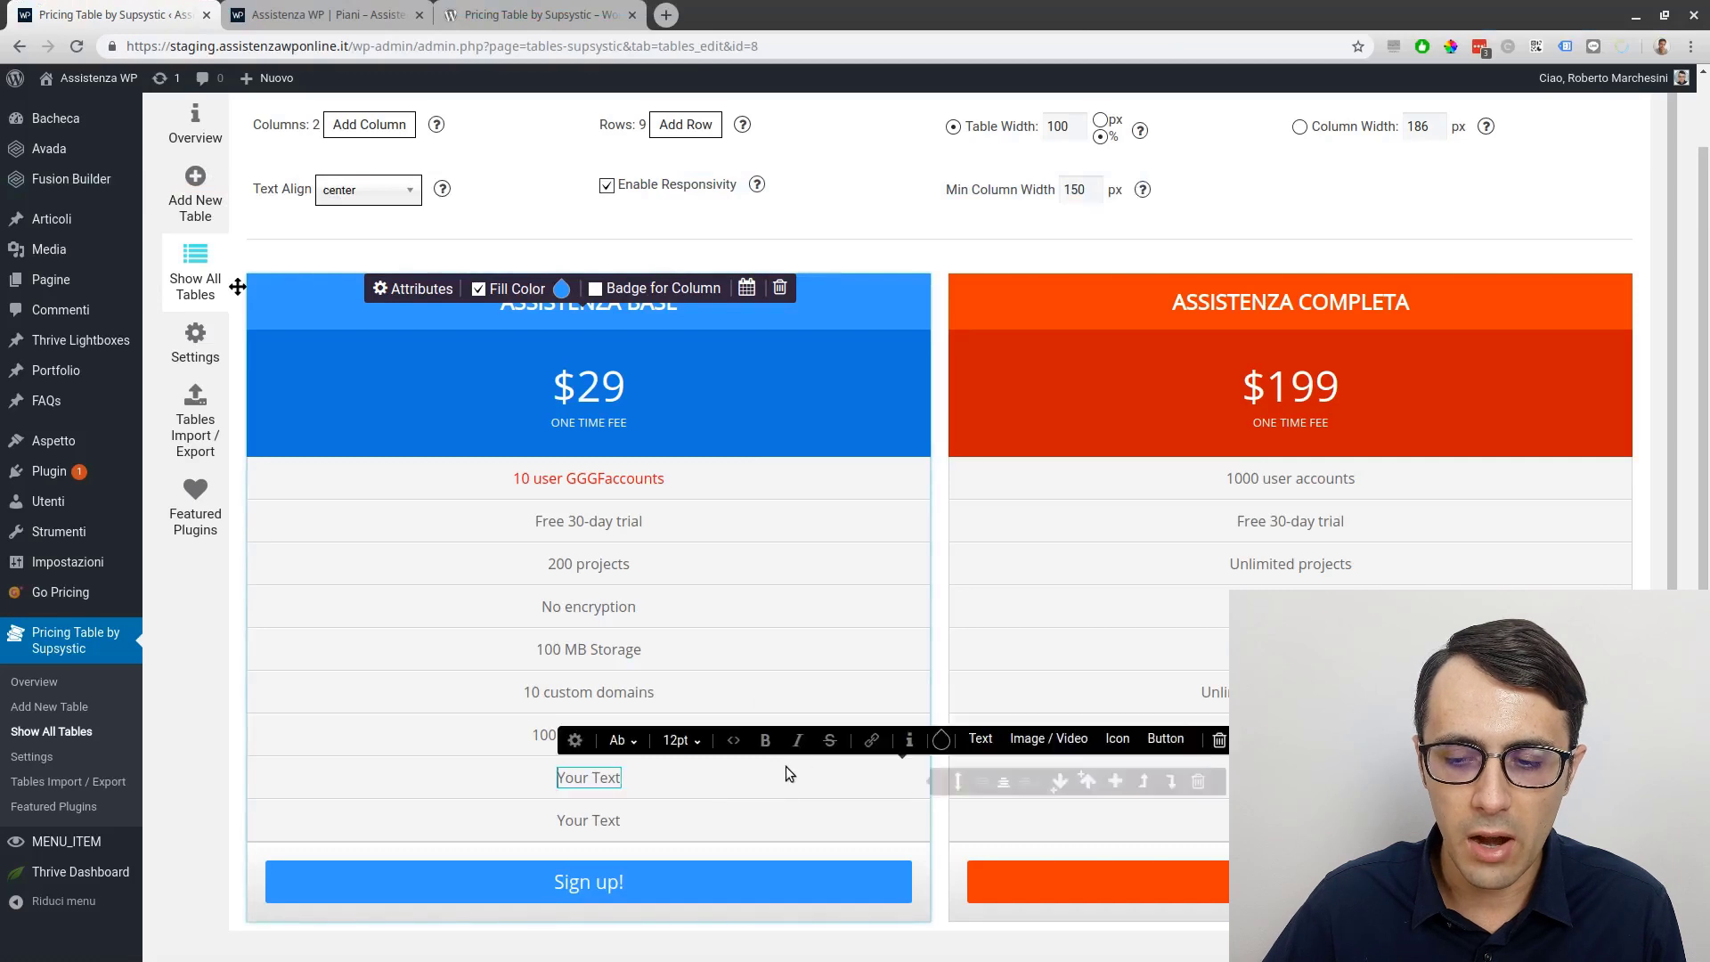
{"action": "left_click", "coordinate": [1195, 781]}
{"action": "left_click", "coordinate": [1195, 782]}
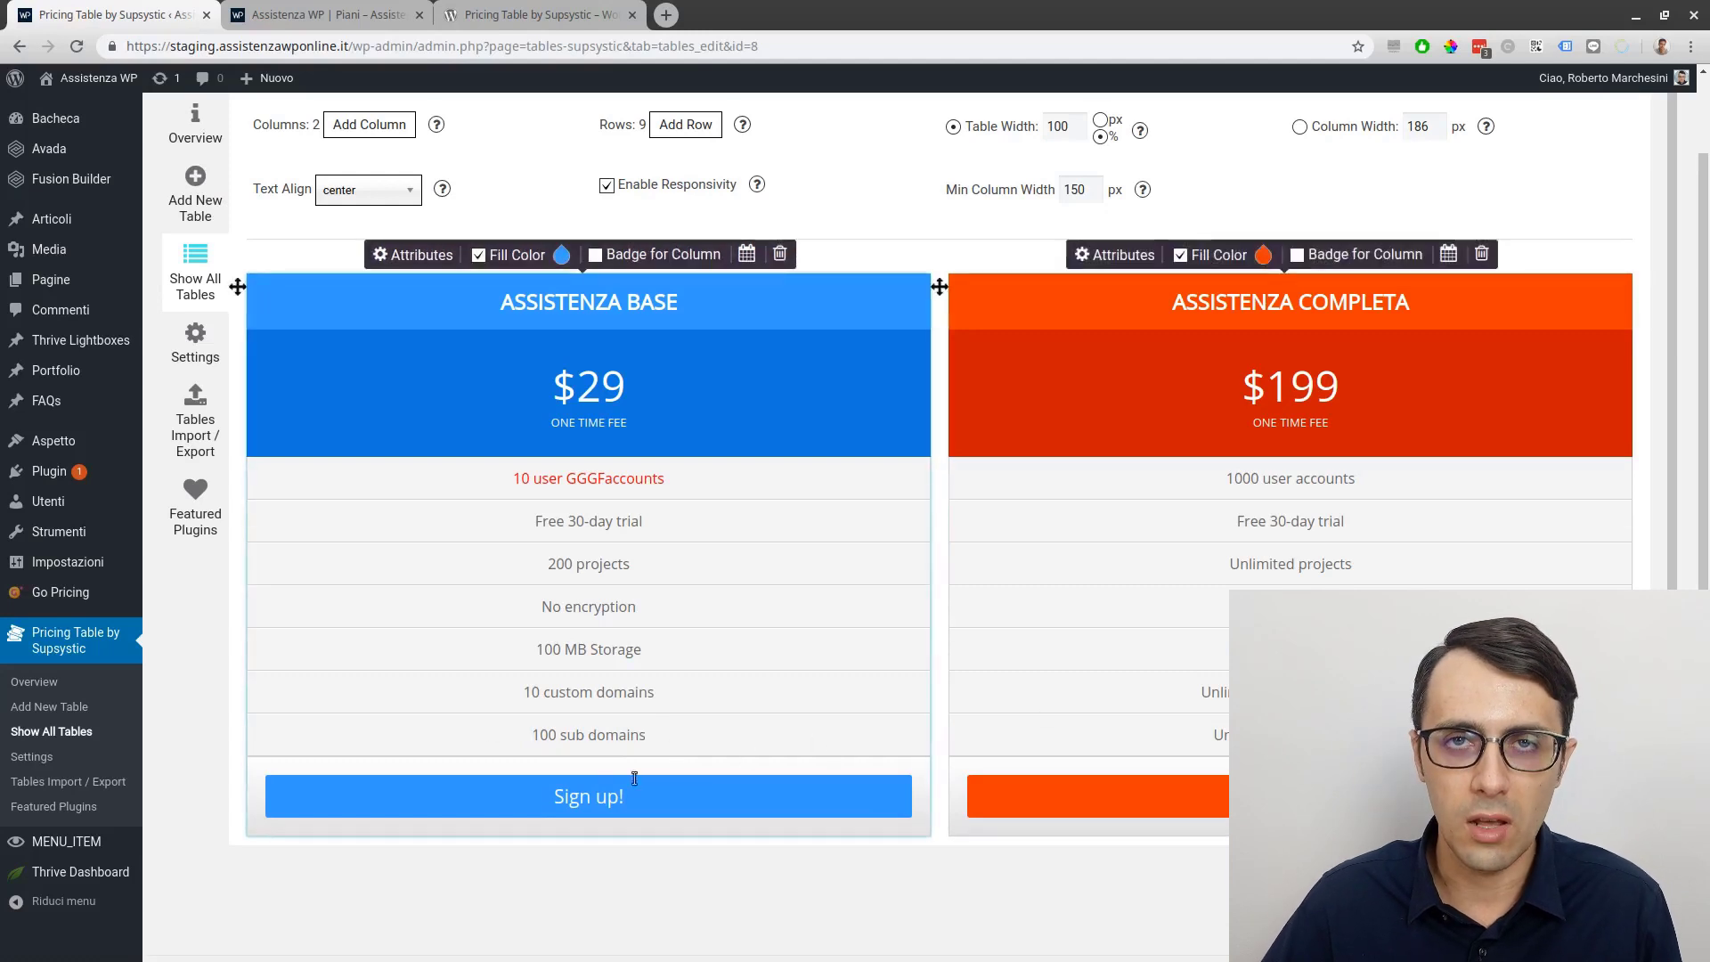
Replace the "200 projects" text in the ASSISTENZA BASE column with the image Come-cambiare-dimensione-carattere-WordPress.png from the media library.
{"action": "left_click", "coordinate": [660, 560]}
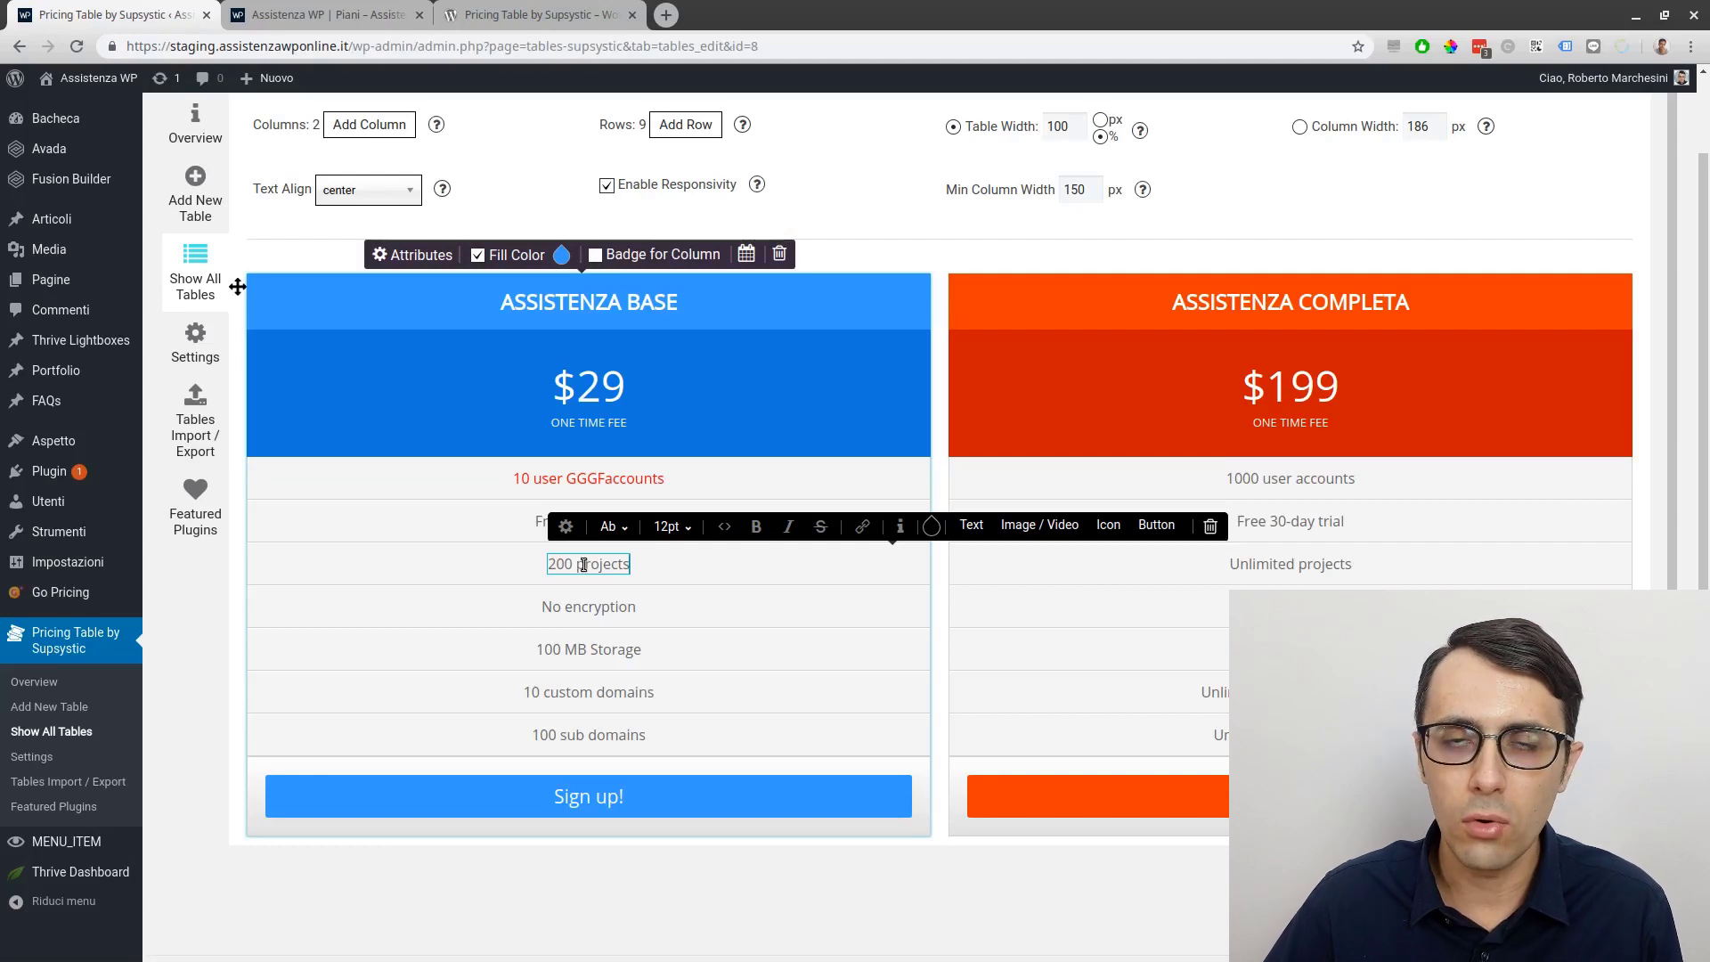
{"action": "triple_click", "coordinate": [583, 563]}
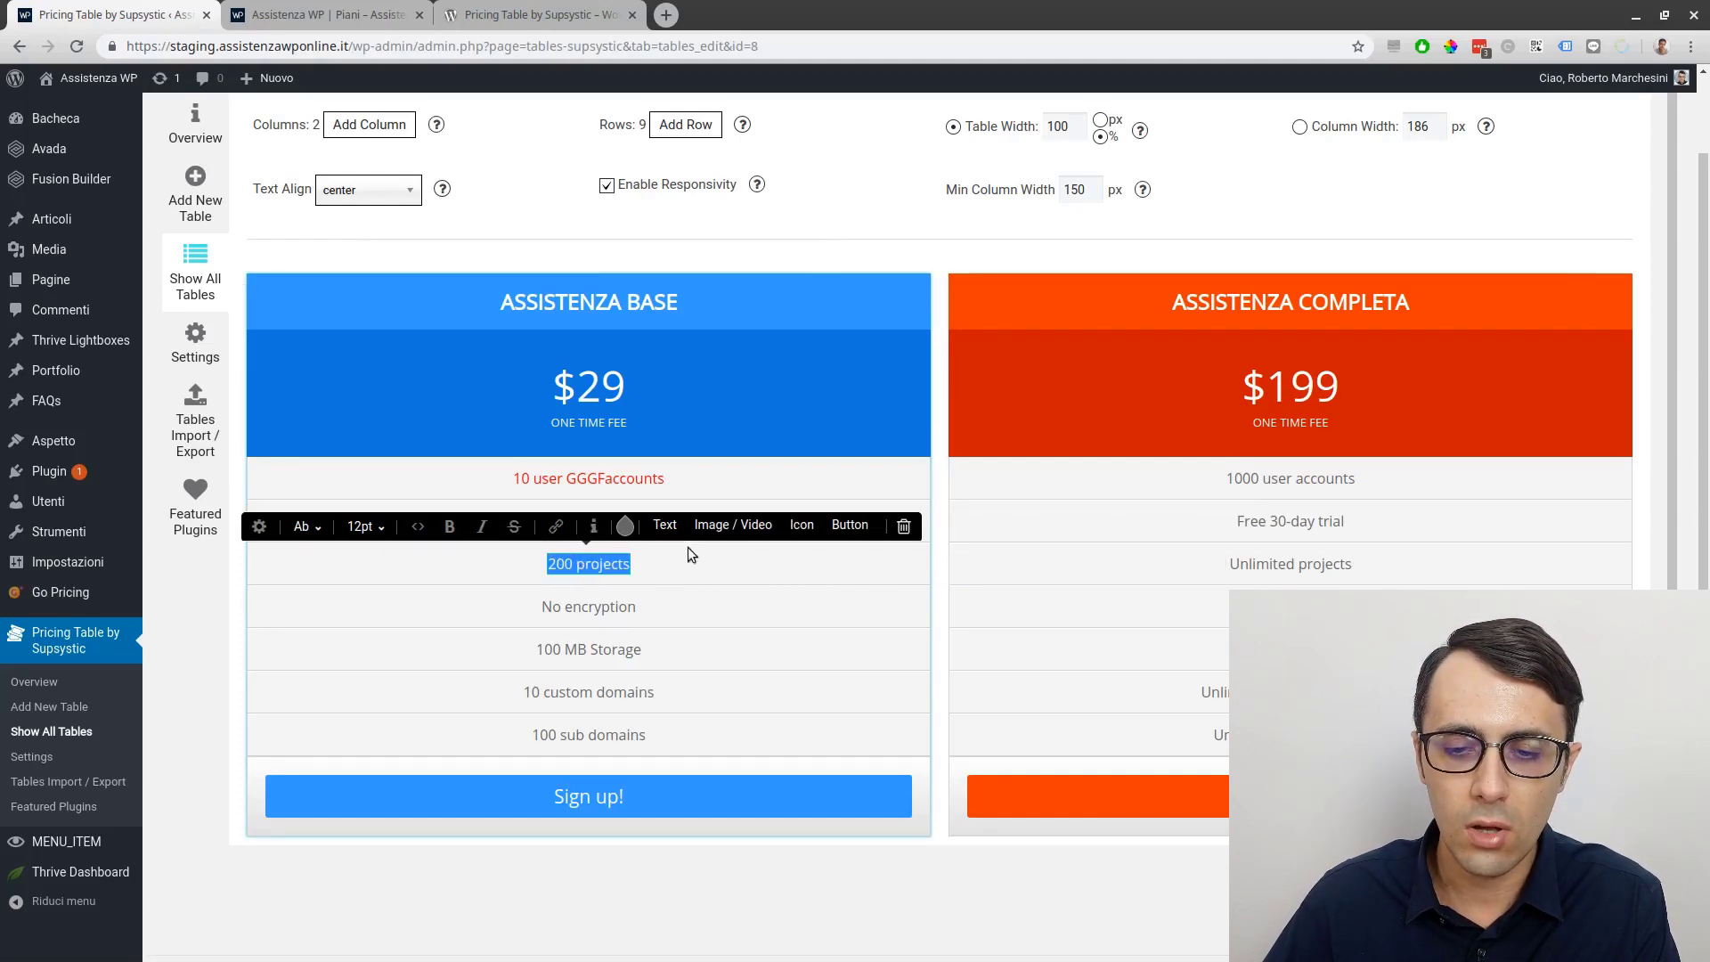
{"action": "left_click", "coordinate": [729, 525]}
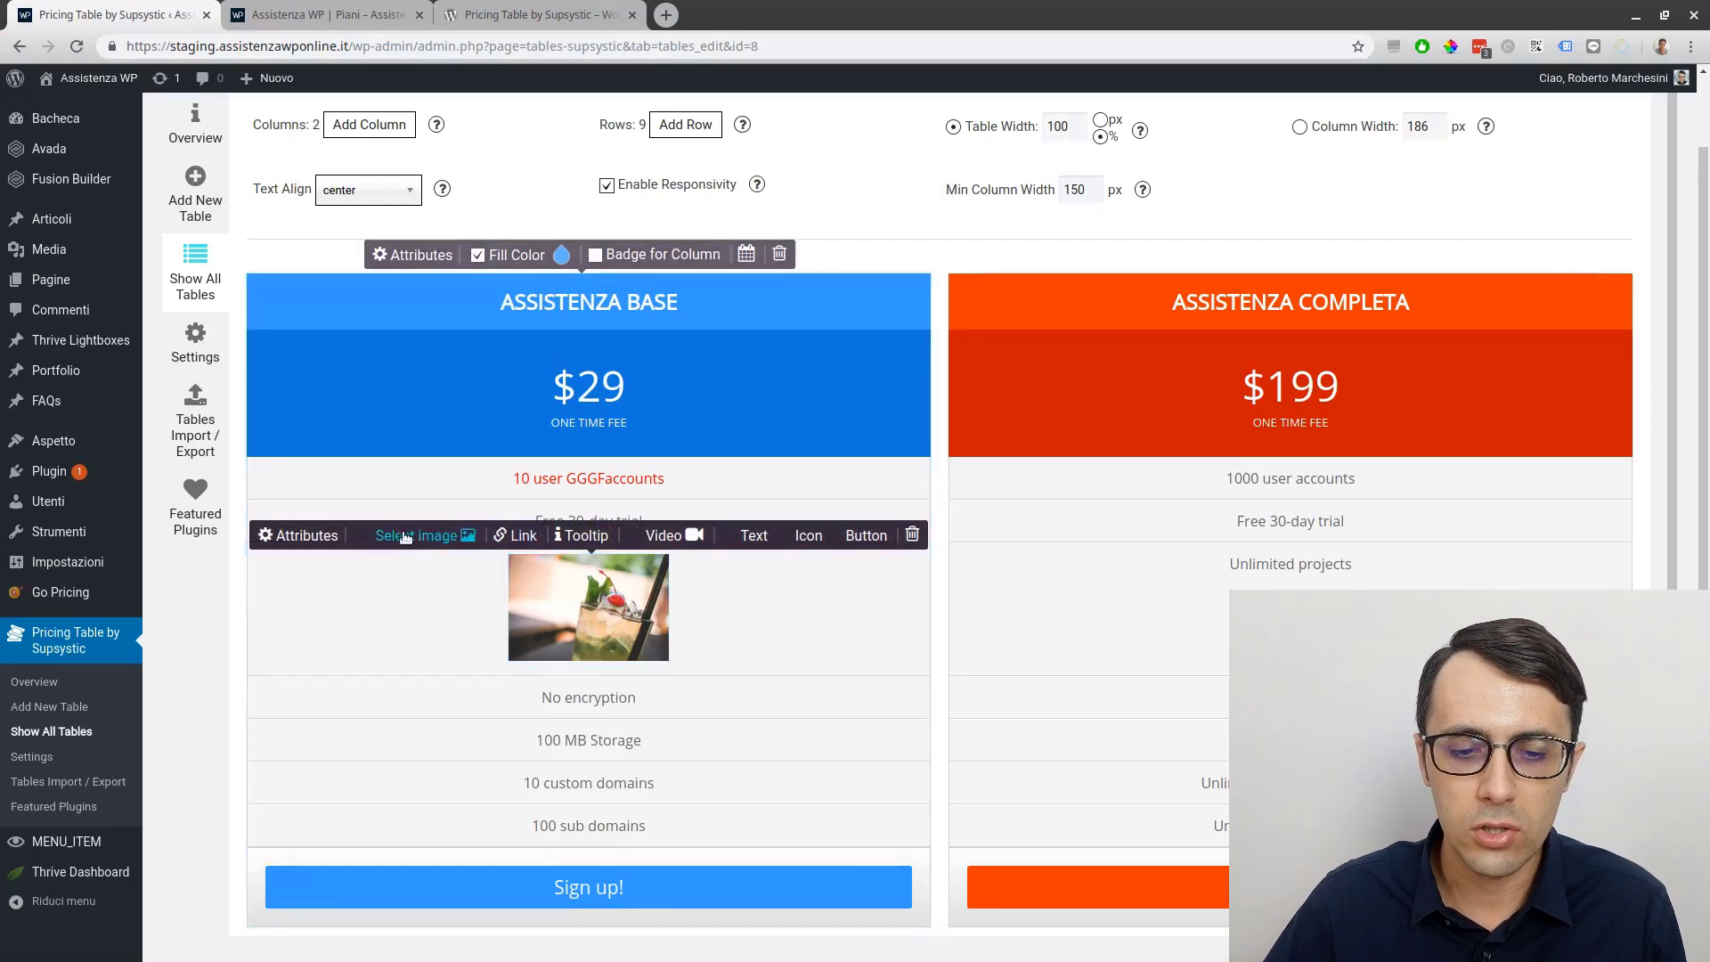
{"action": "left_click", "coordinate": [454, 532]}
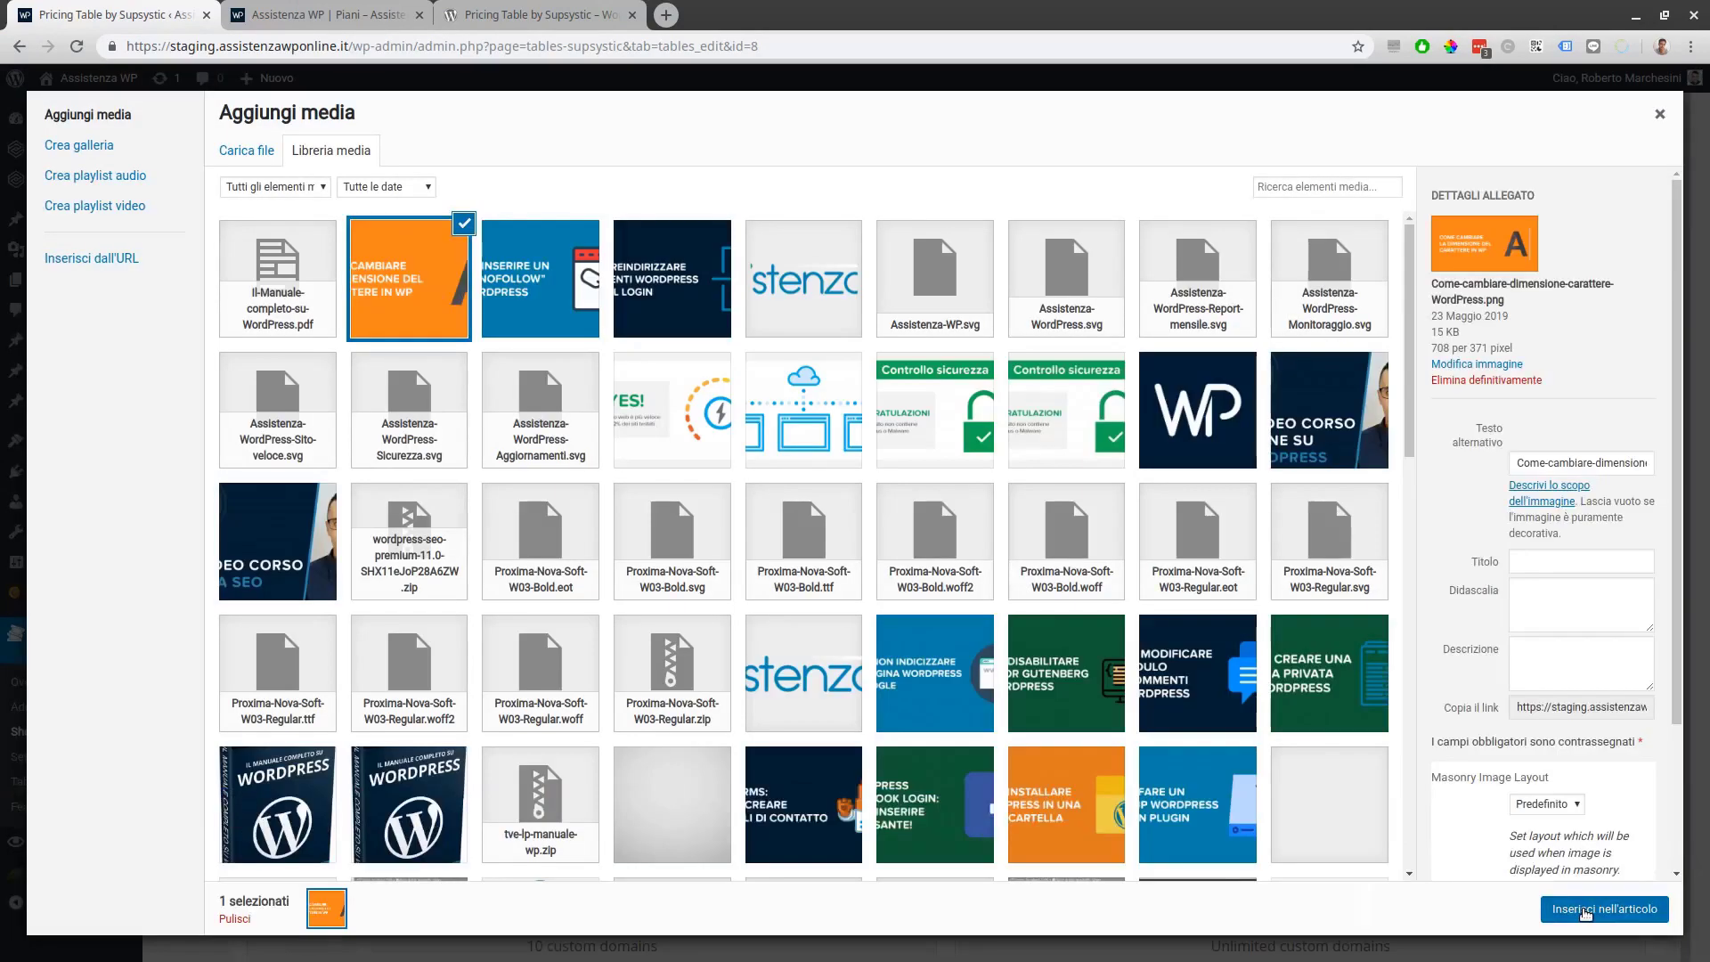
{"action": "left_click", "coordinate": [1581, 910]}
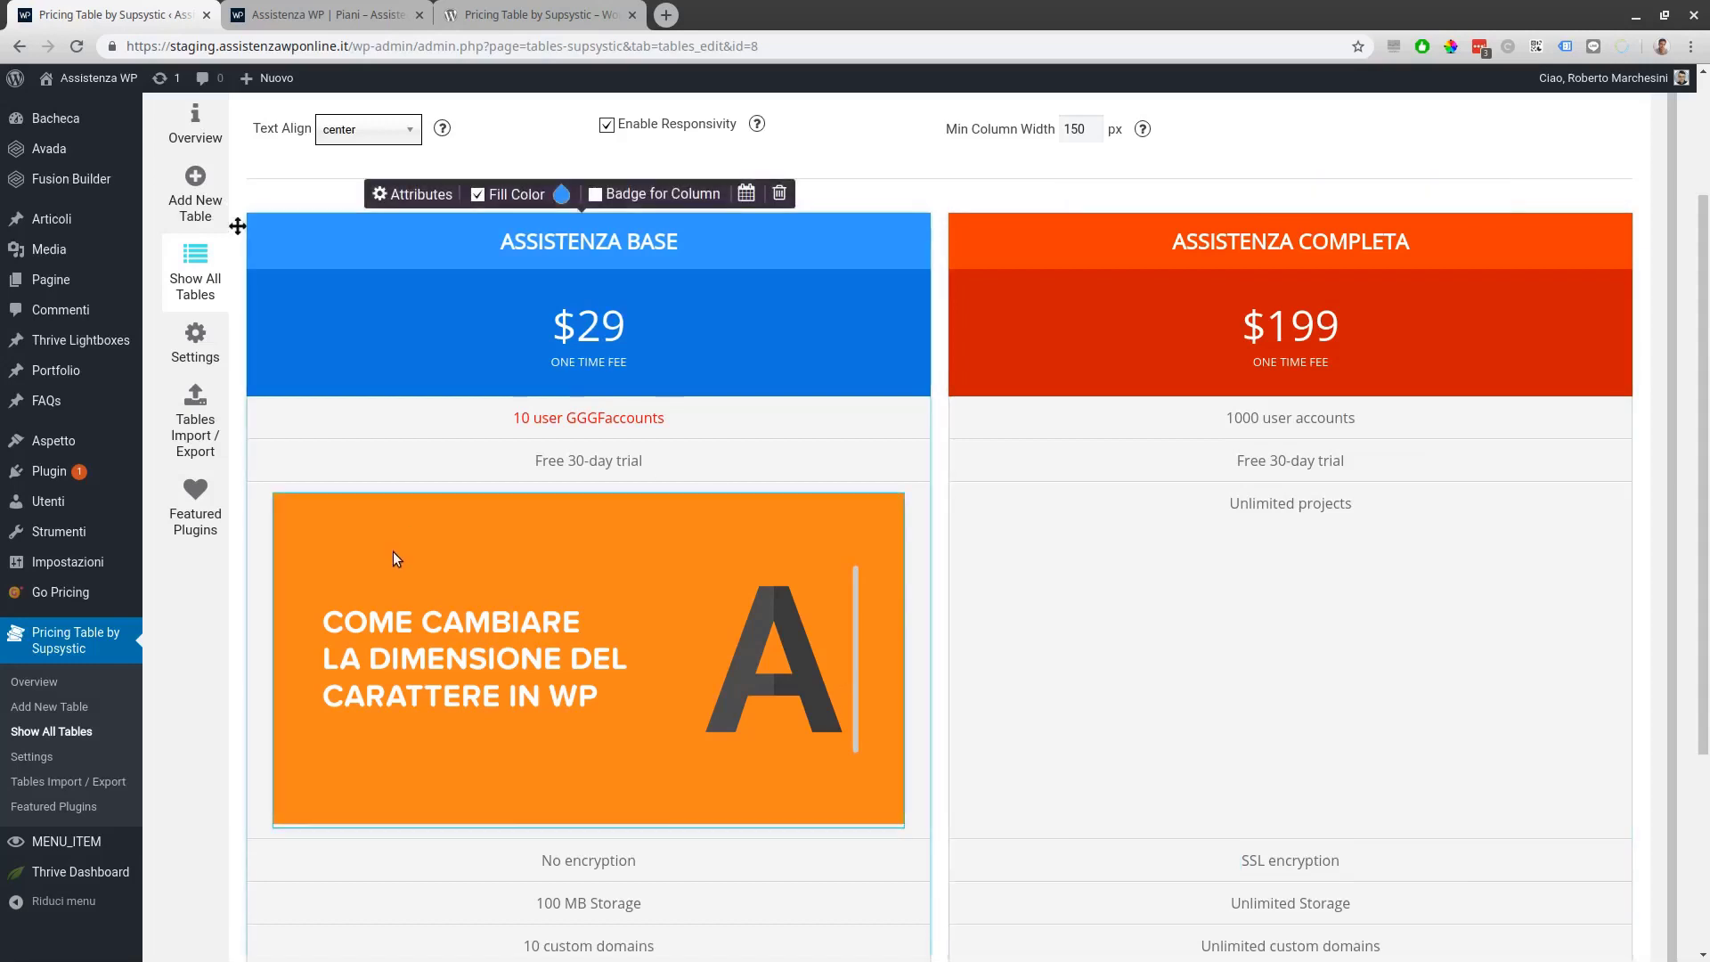
Reinsert the Come-cambiare-dimensione-carattere-WordPress.png image in the ASSISTENZA BASE column at the Medio size, 300 pixels wide.
{"action": "mouse_move", "coordinate": [684, 623]}
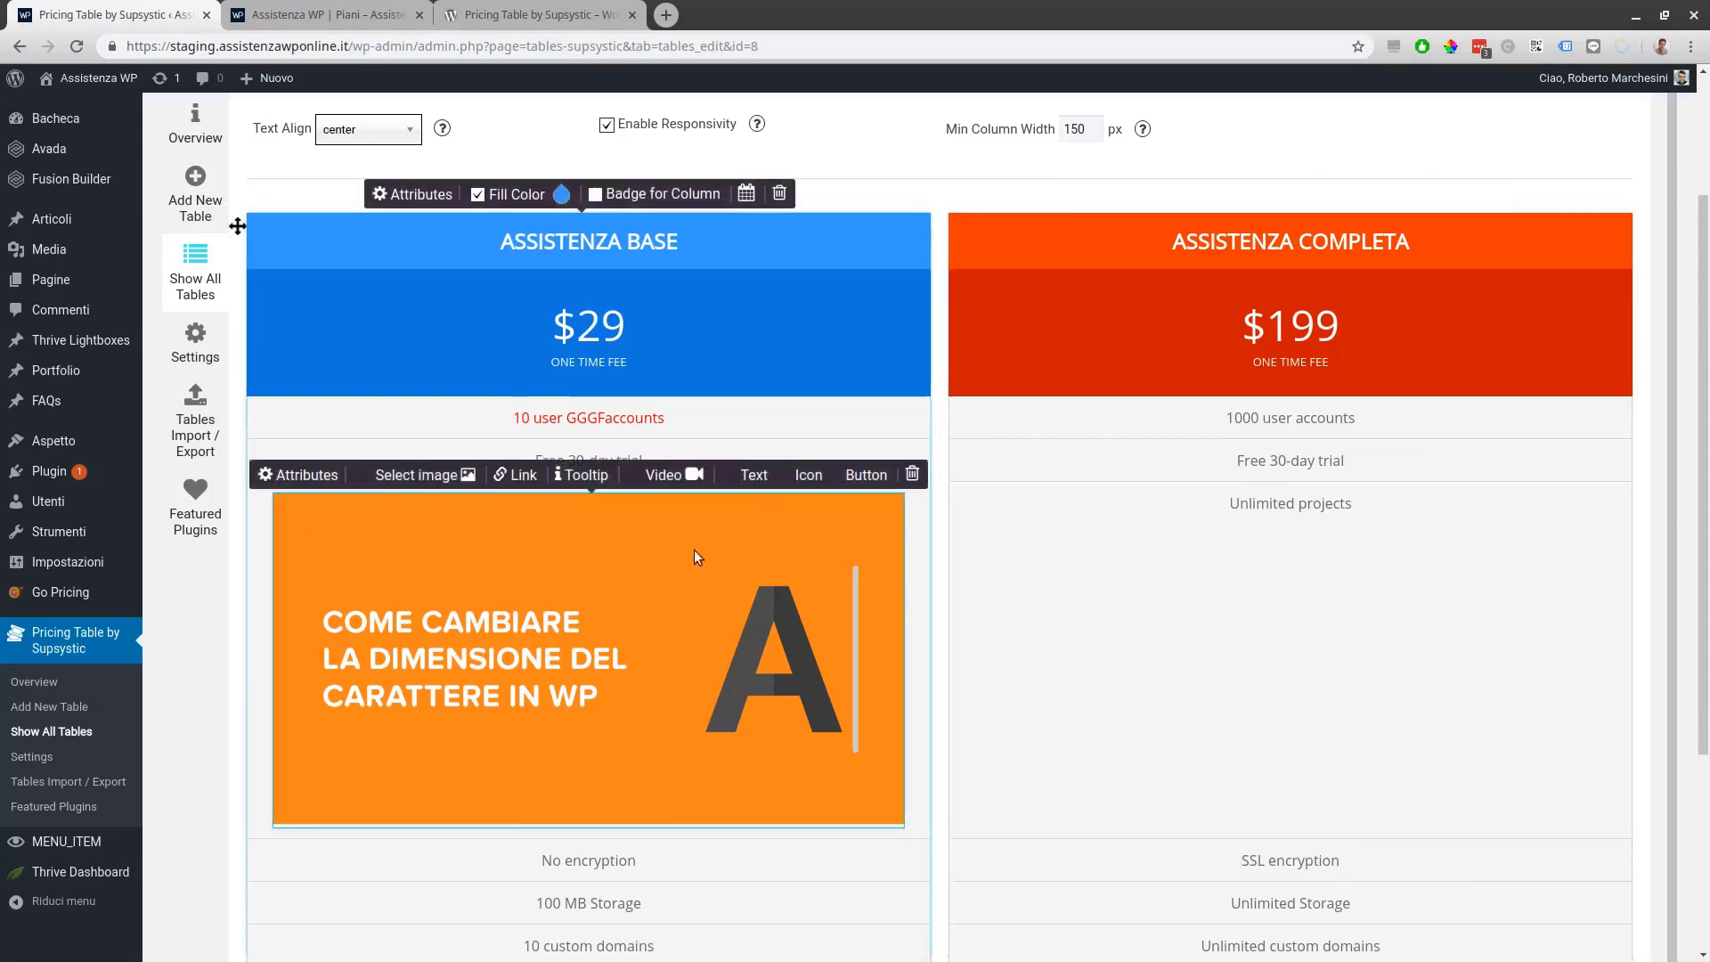
{"action": "left_click", "coordinate": [409, 593]}
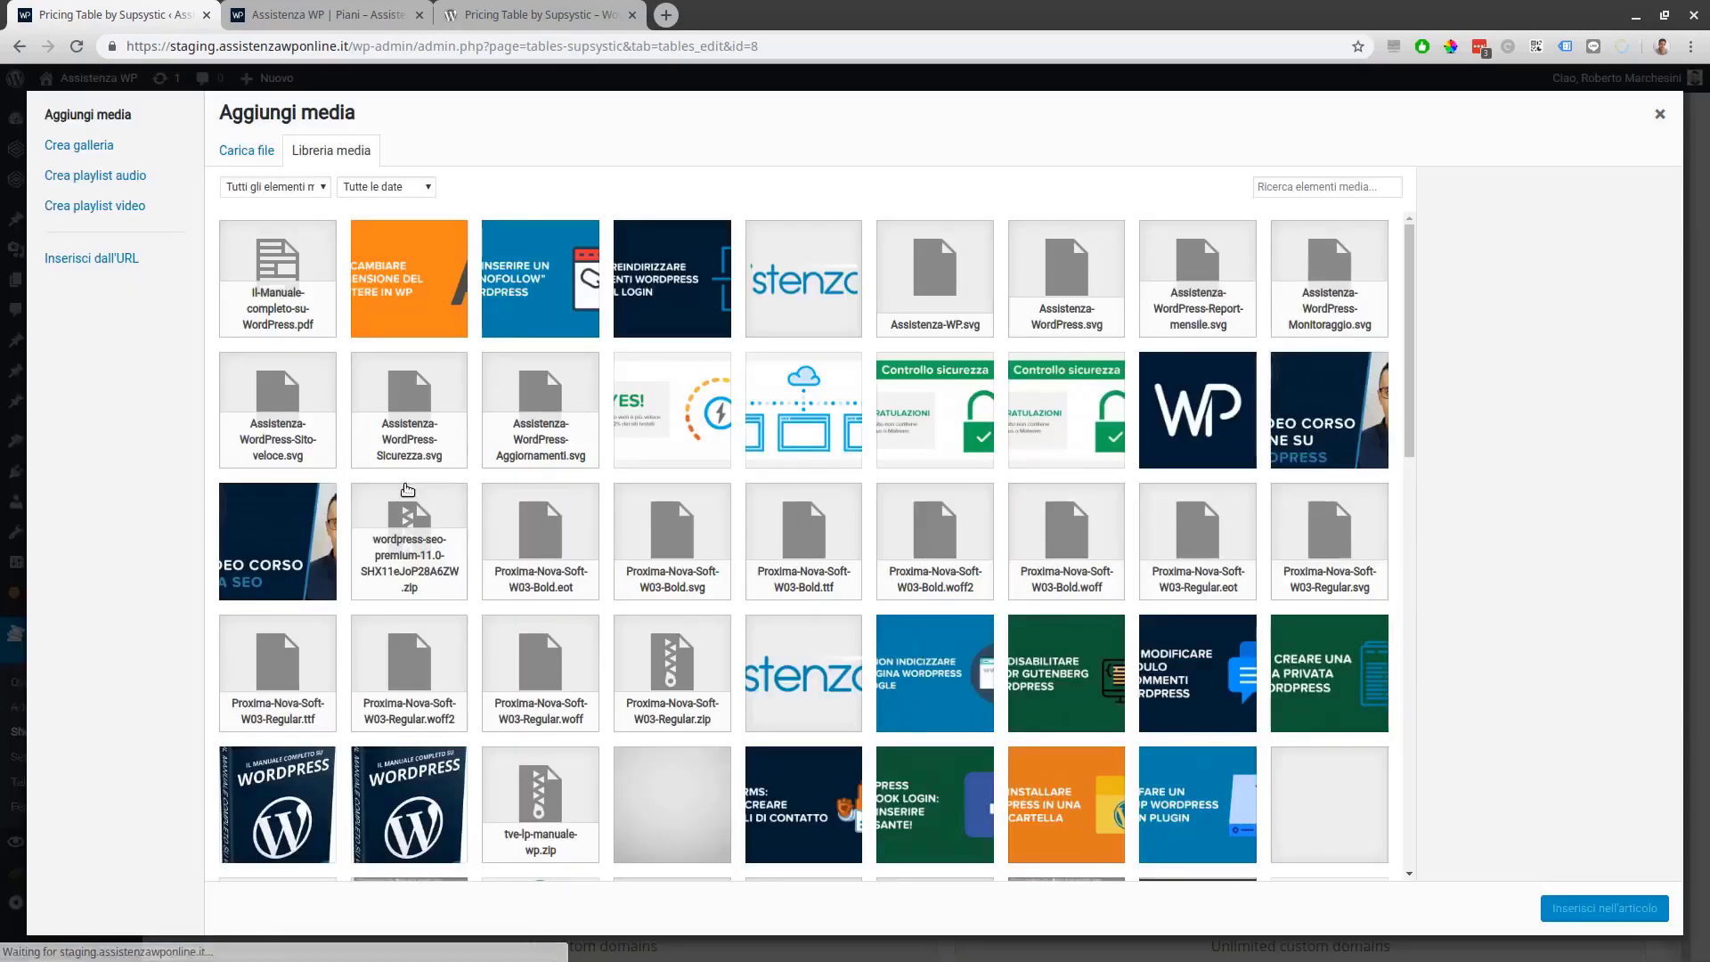
{"action": "left_click", "coordinate": [438, 261]}
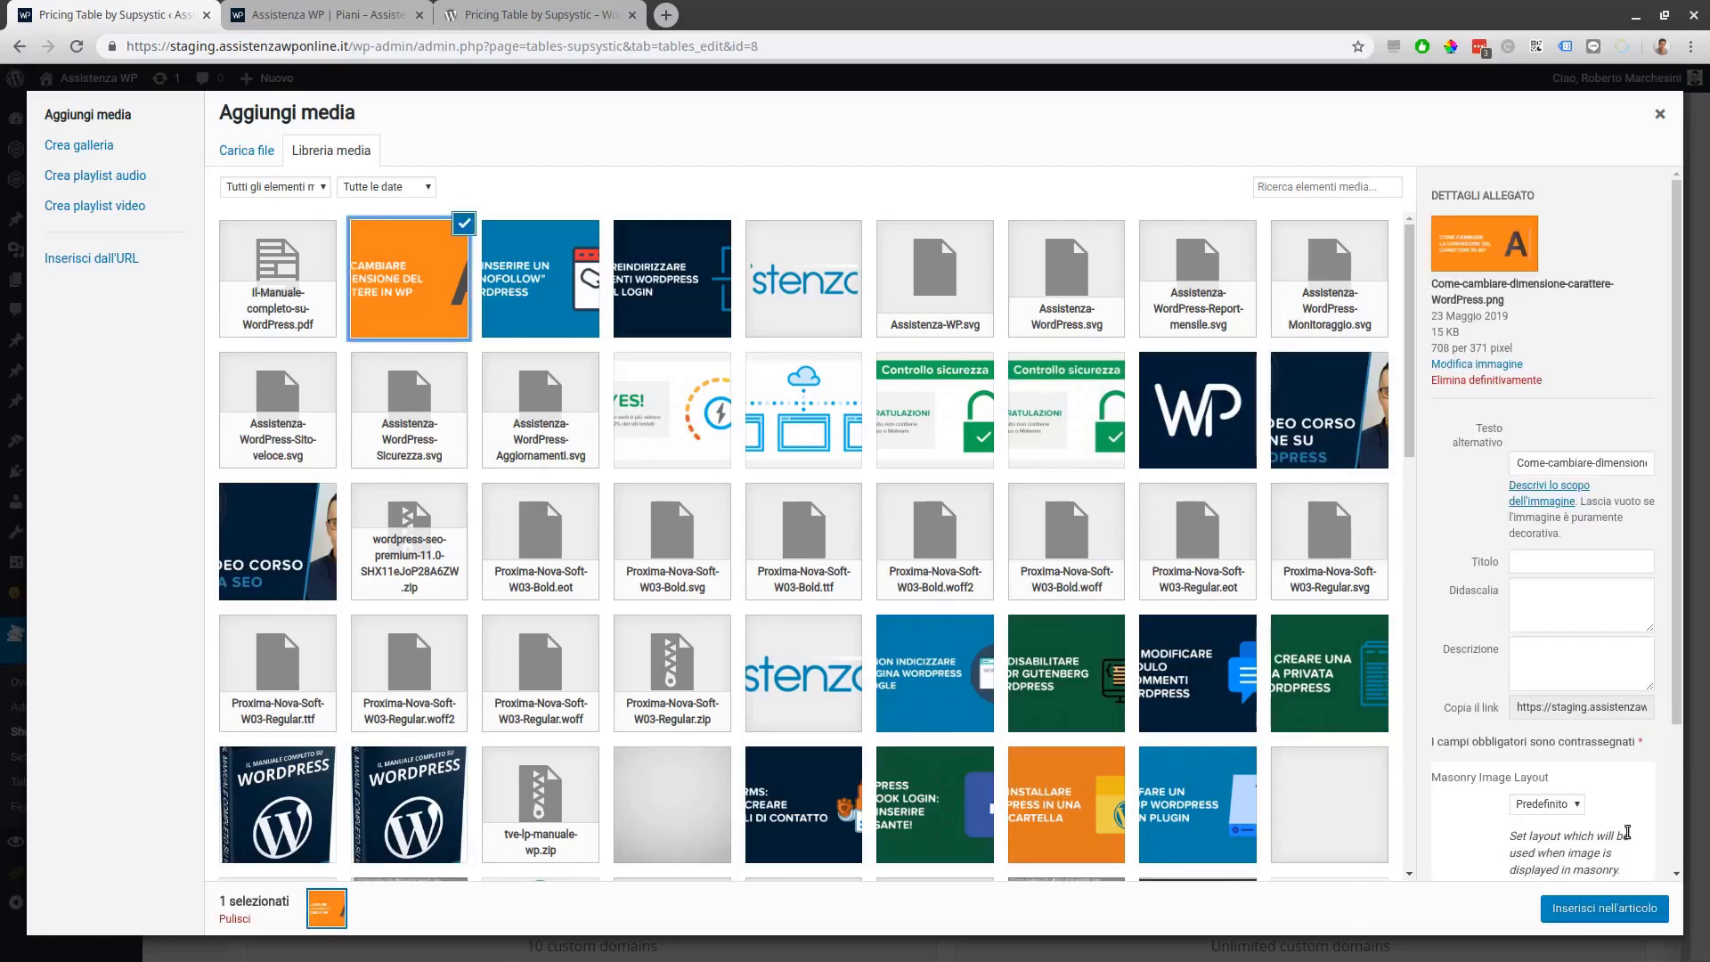
{"action": "scroll", "coordinate": [1246, 624], "scroll_direction": "down", "scroll_amount": 4}
{"action": "scroll", "coordinate": [1514, 624], "scroll_direction": "down", "scroll_amount": 2}
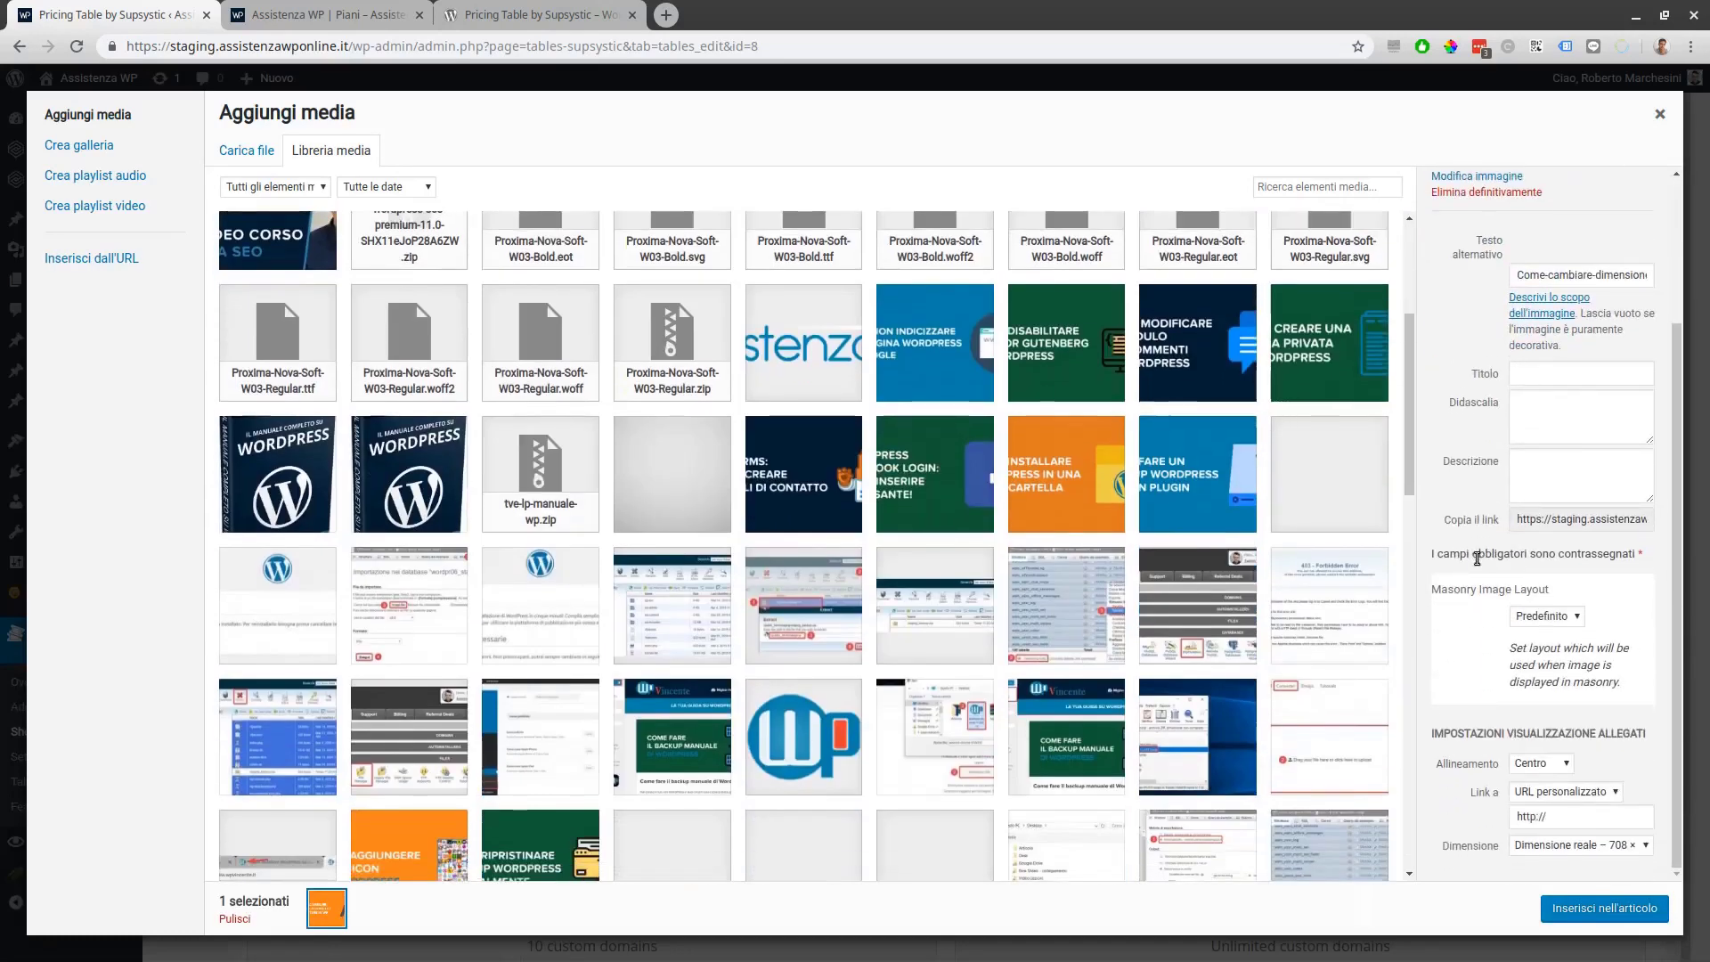
{"action": "left_click", "coordinate": [1554, 846]}
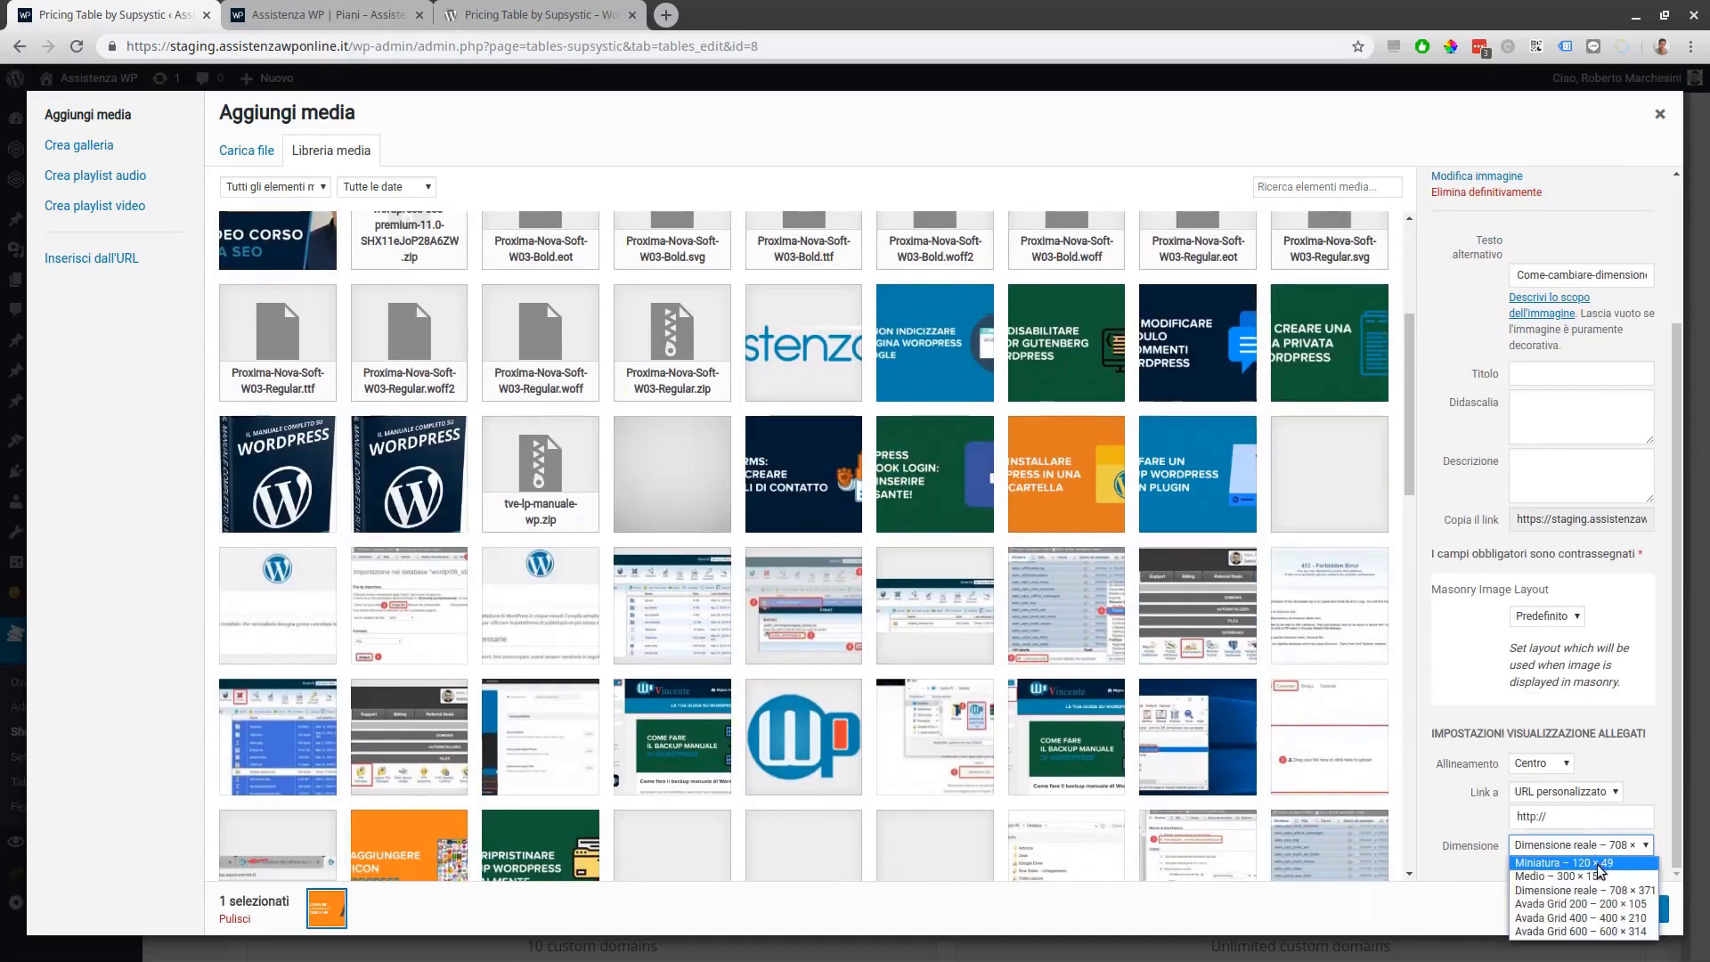
{"action": "left_click", "coordinate": [1596, 865]}
{"action": "left_click", "coordinate": [1630, 908]}
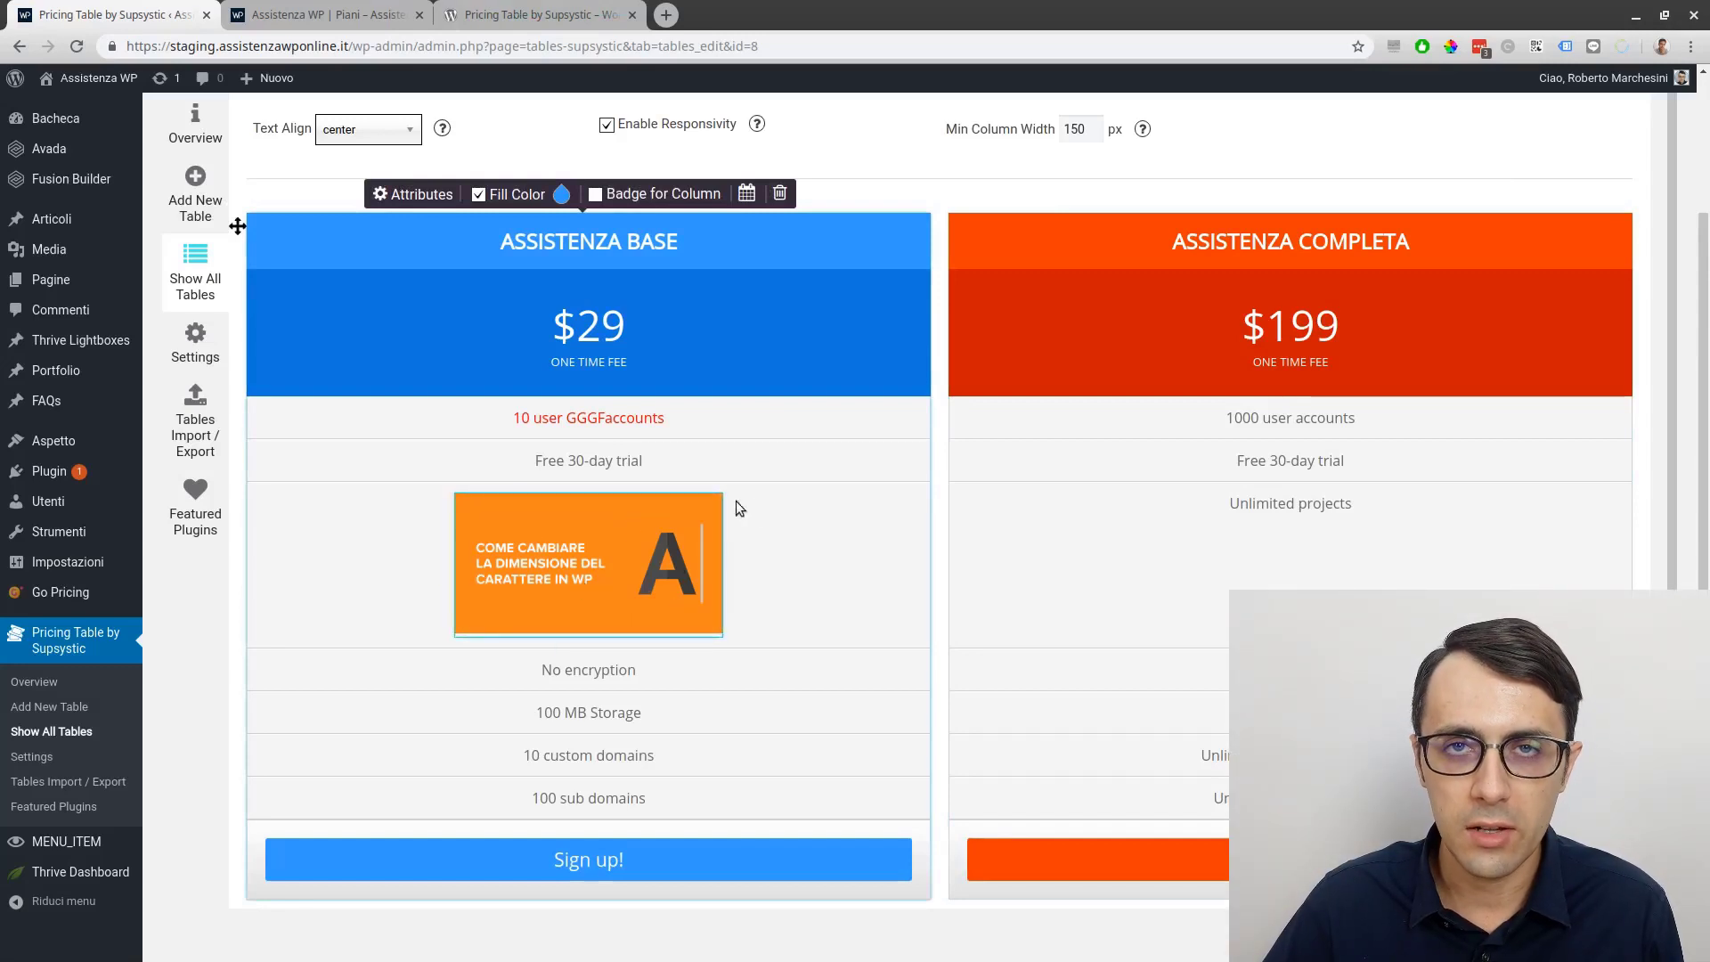
Replace the "Free 30-day trial" text in the ASSISTENZA BASE column with the btc icon from the icons library.
{"action": "scroll", "coordinate": [613, 531], "scroll_direction": "up", "scroll_amount": 2}
{"action": "left_click", "coordinate": [599, 616]}
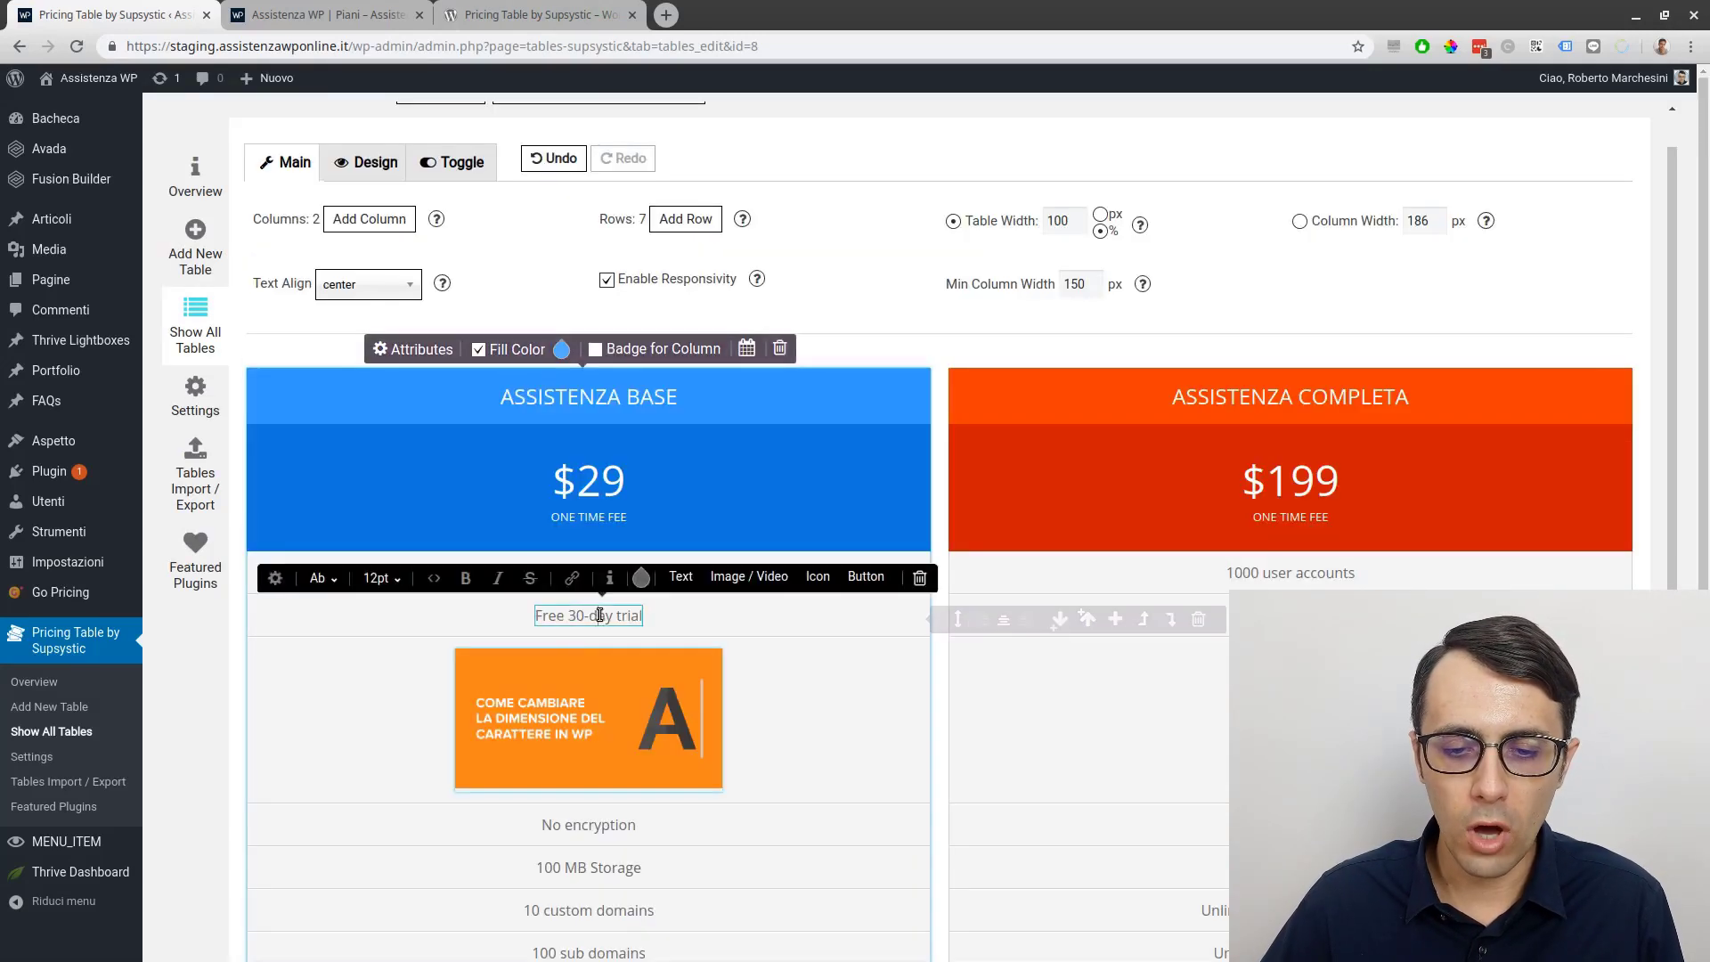
{"action": "triple_click", "coordinate": [599, 615]}
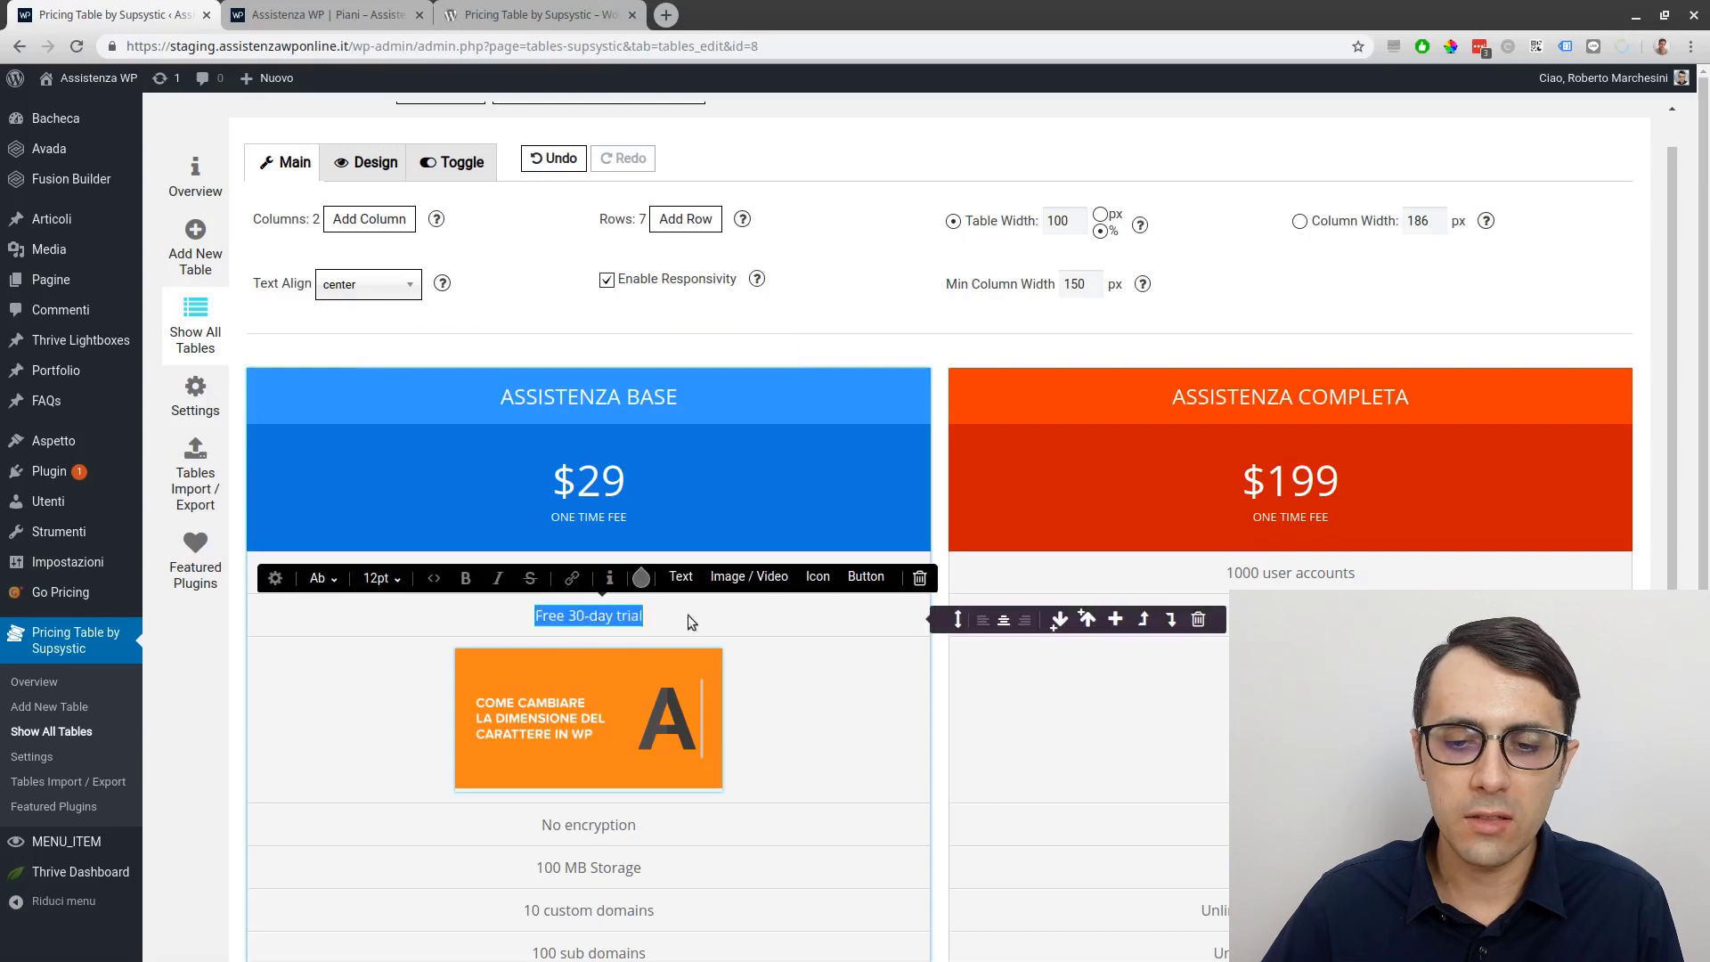
{"action": "mouse_move", "coordinate": [564, 813]}
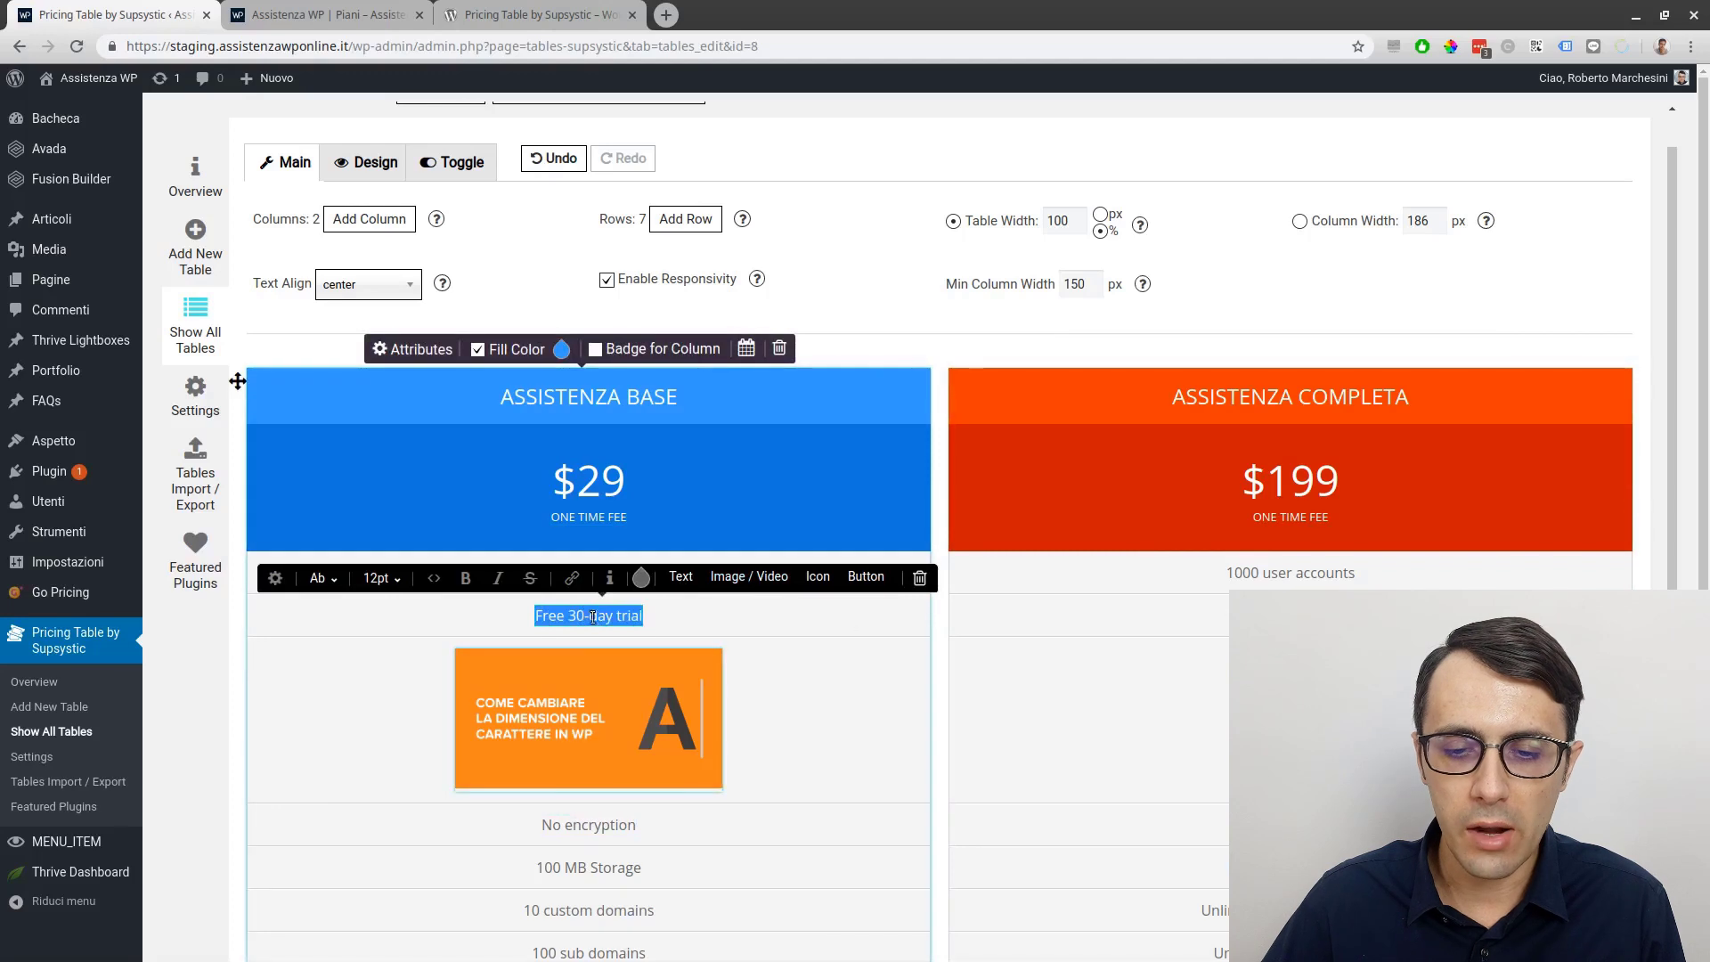
{"action": "left_click", "coordinate": [817, 577]}
{"action": "mouse_move", "coordinate": [590, 621]}
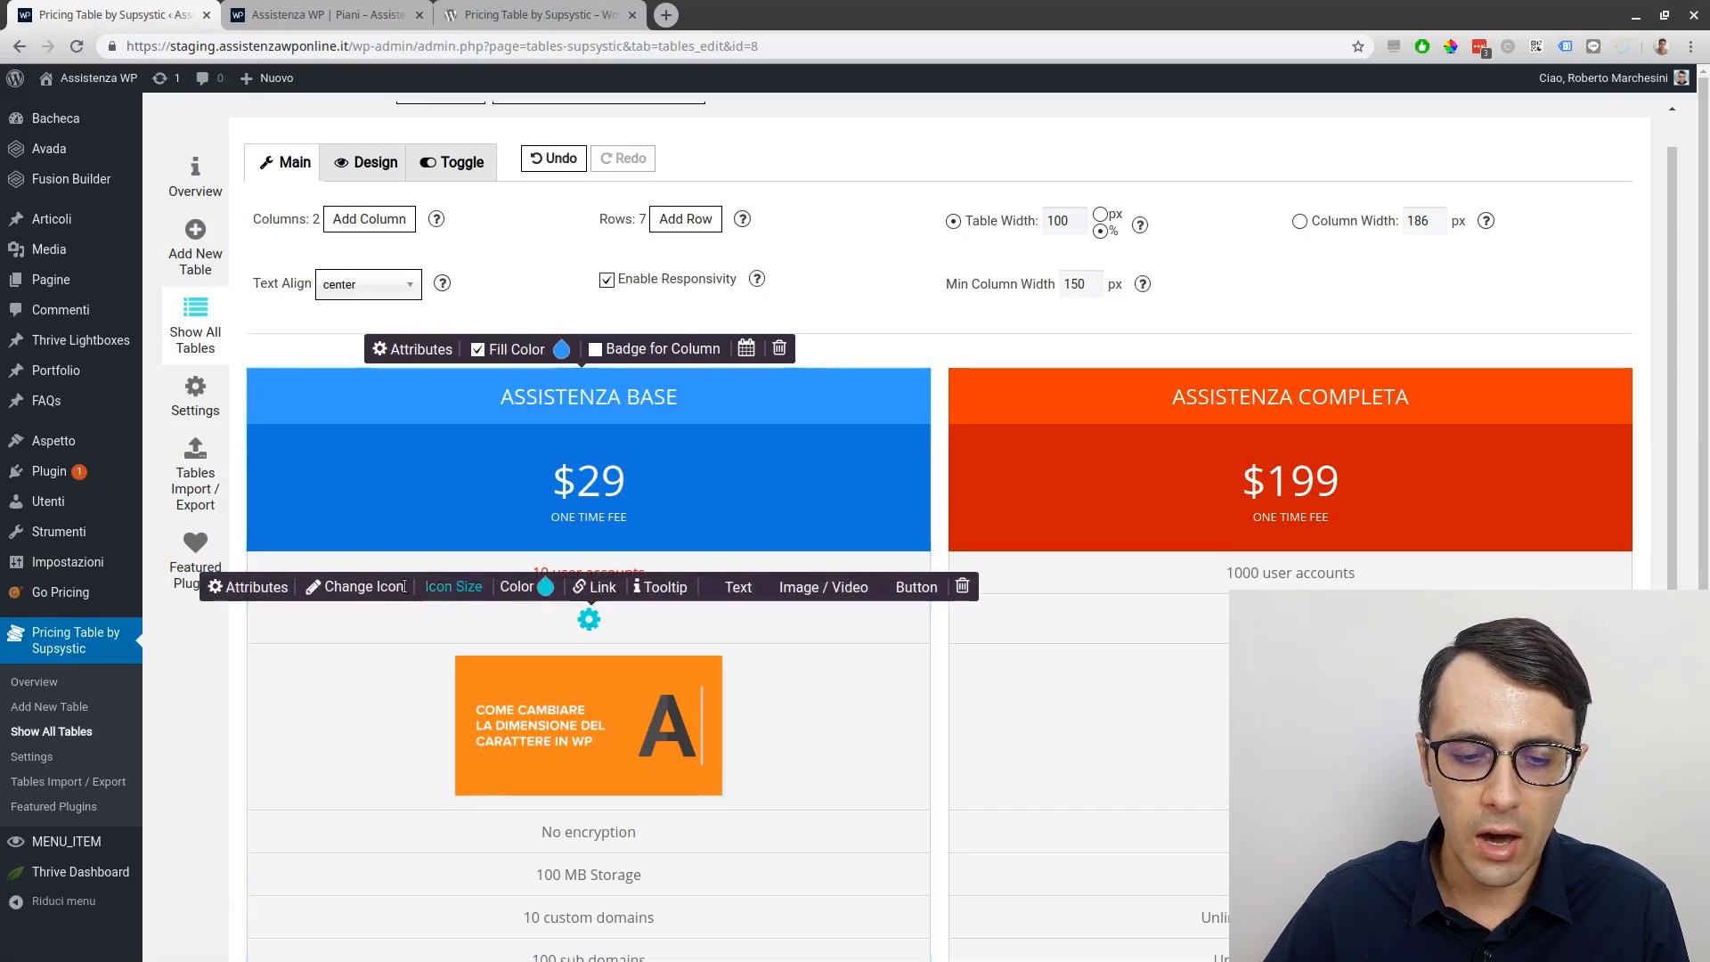
{"action": "left_click", "coordinate": [359, 587]}
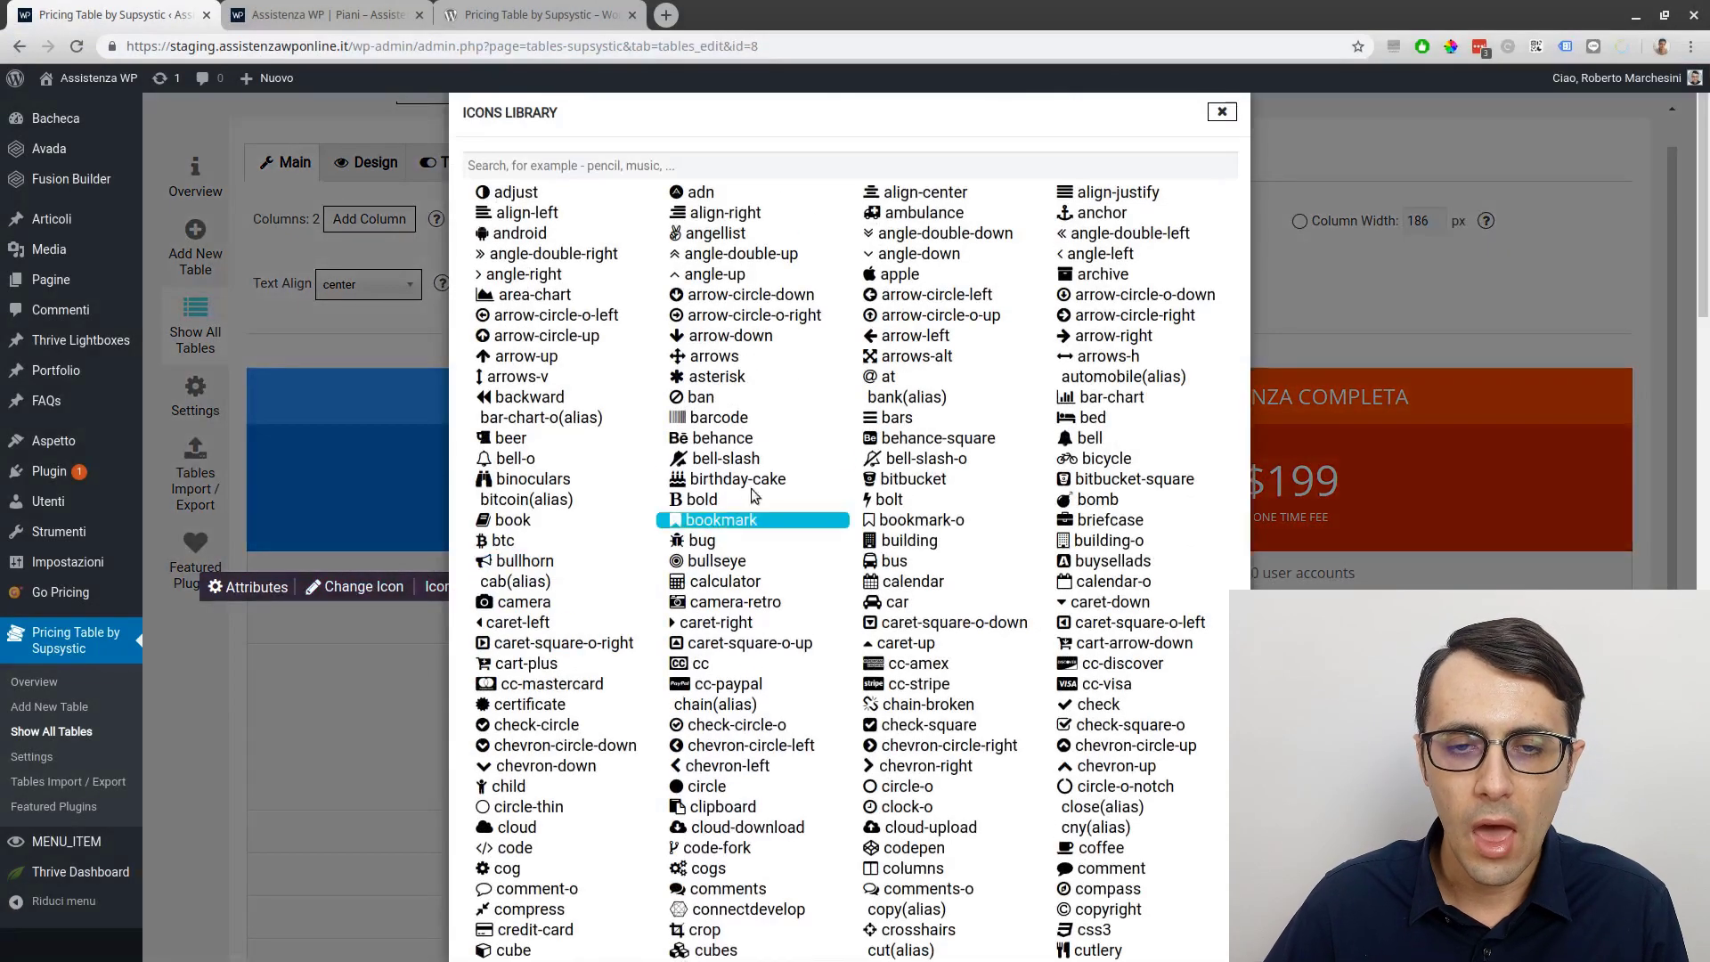
{"action": "scroll", "coordinate": [824, 333], "scroll_direction": "down", "scroll_amount": 3}
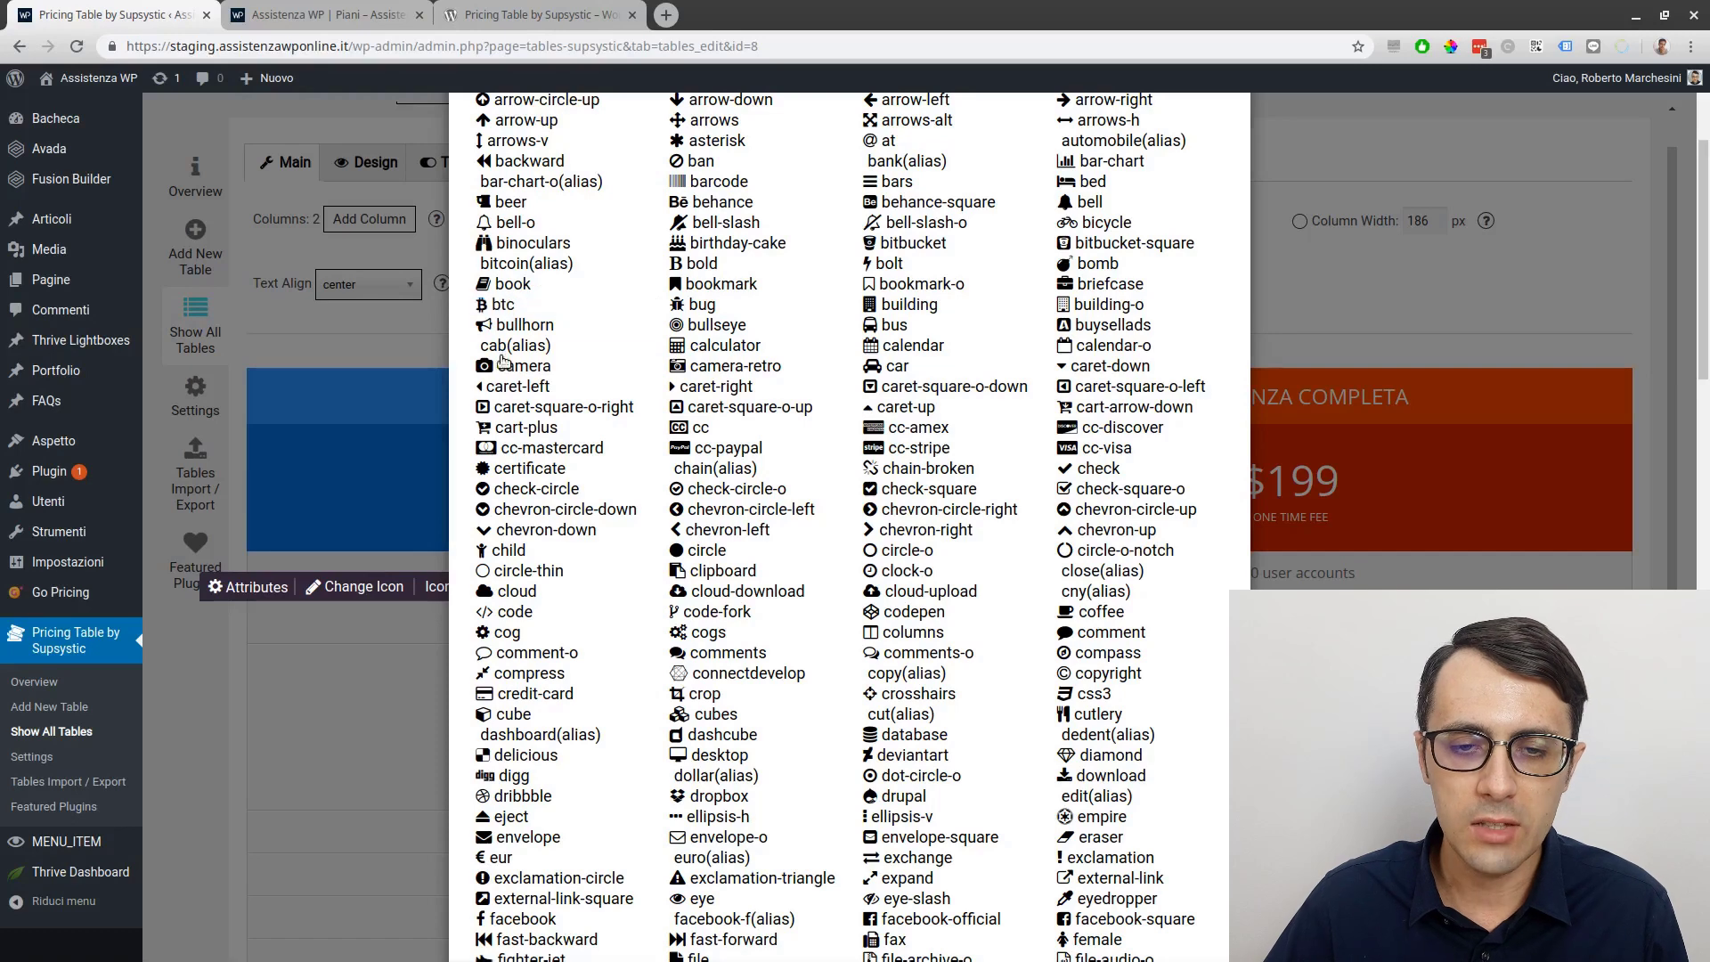
{"action": "left_click", "coordinate": [505, 303]}
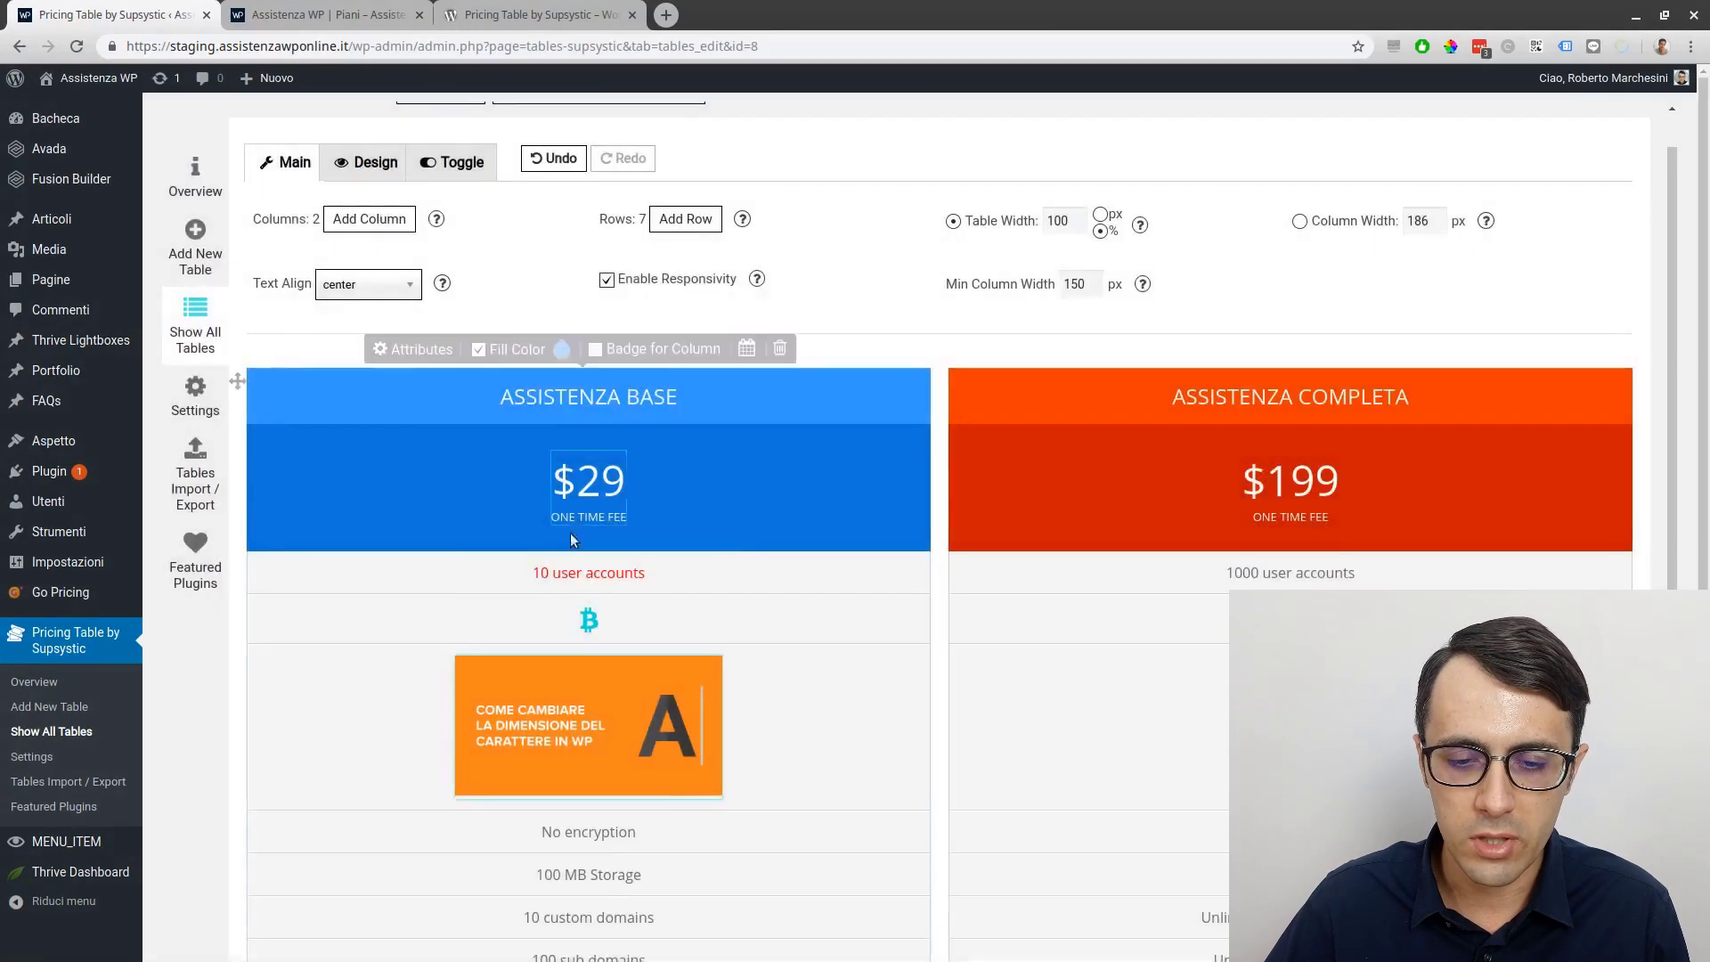
Set the size of the btc icon in the ASSISTENZA BASE column to 4x.
{"action": "left_click", "coordinate": [595, 617]}
{"action": "left_click", "coordinate": [463, 585]}
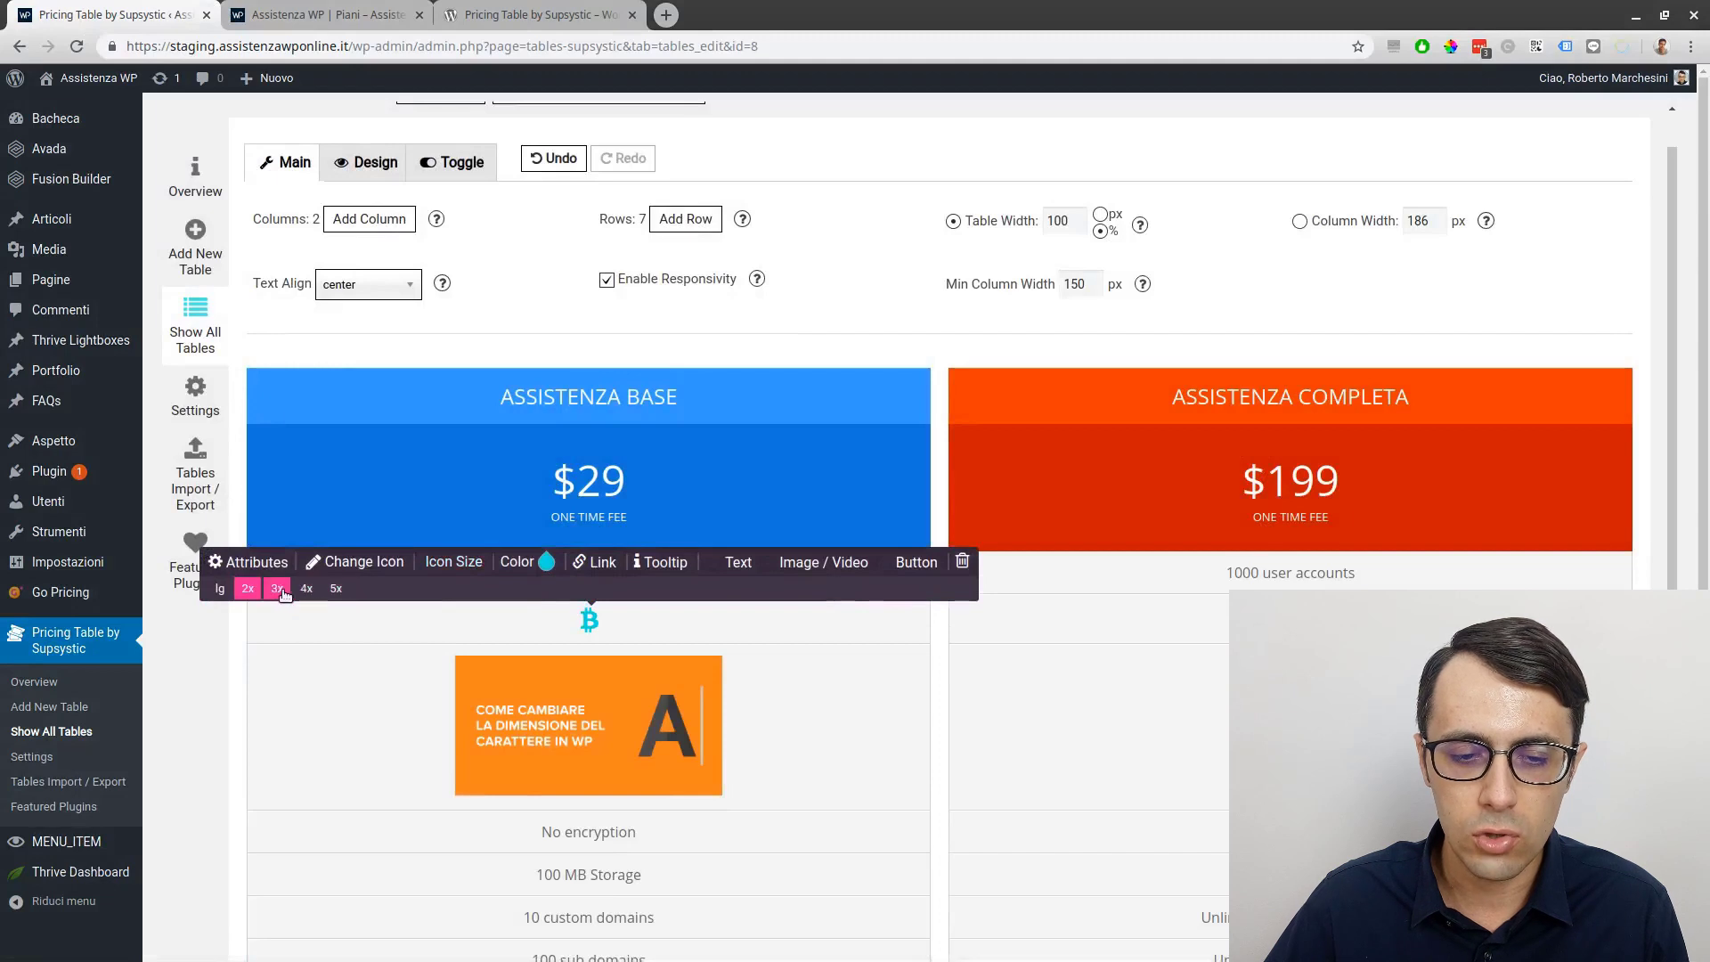
{"action": "left_click", "coordinate": [306, 588]}
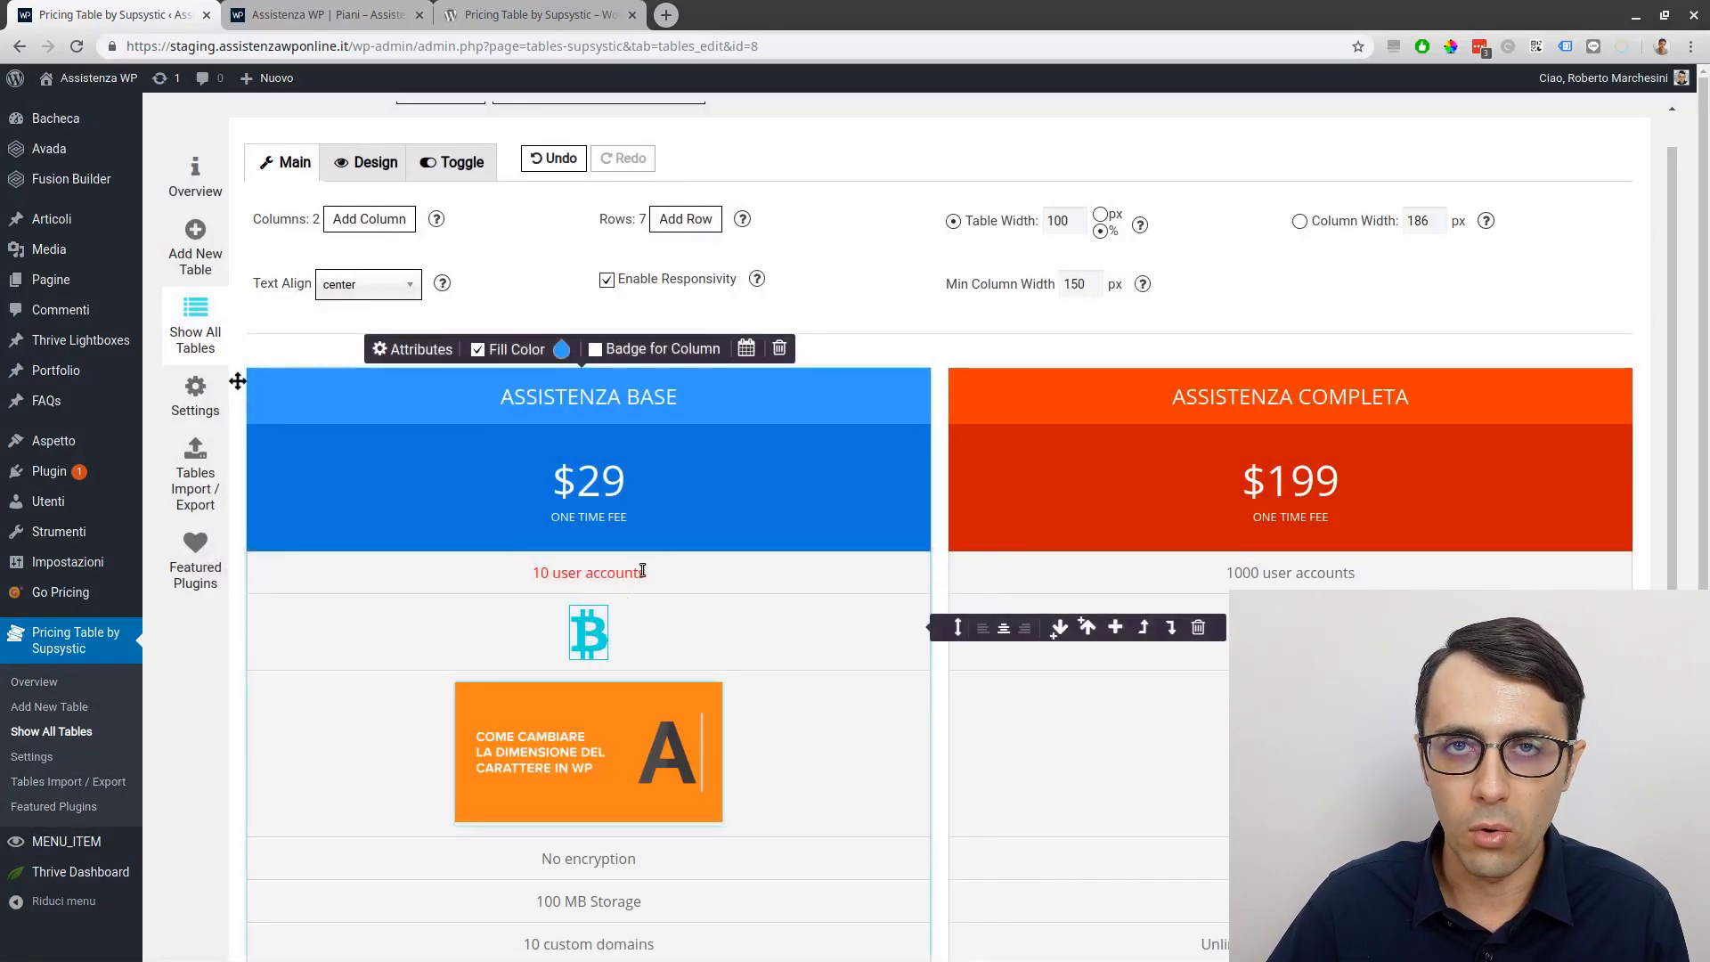
Replace the "No encryption" text in the ASSISTENZA BASE column with a button labelled "fdsa".
{"action": "scroll", "coordinate": [642, 571], "scroll_direction": "down", "scroll_amount": 4}
{"action": "left_click", "coordinate": [563, 514]}
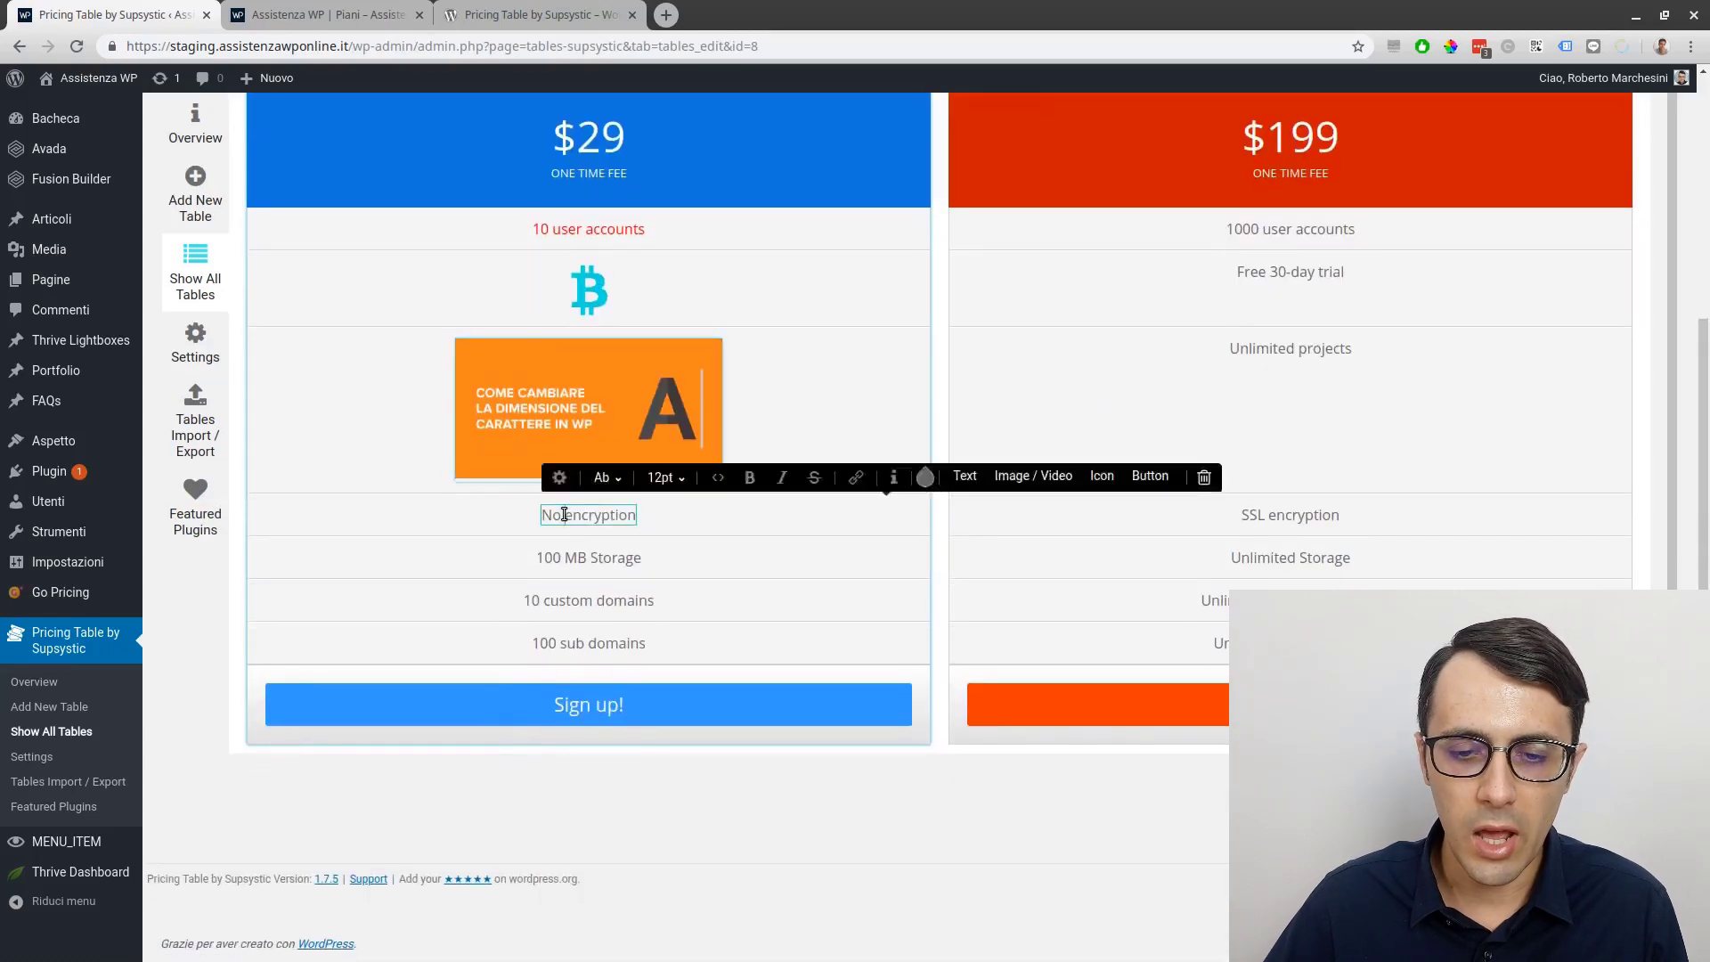
{"action": "triple_click", "coordinate": [563, 514]}
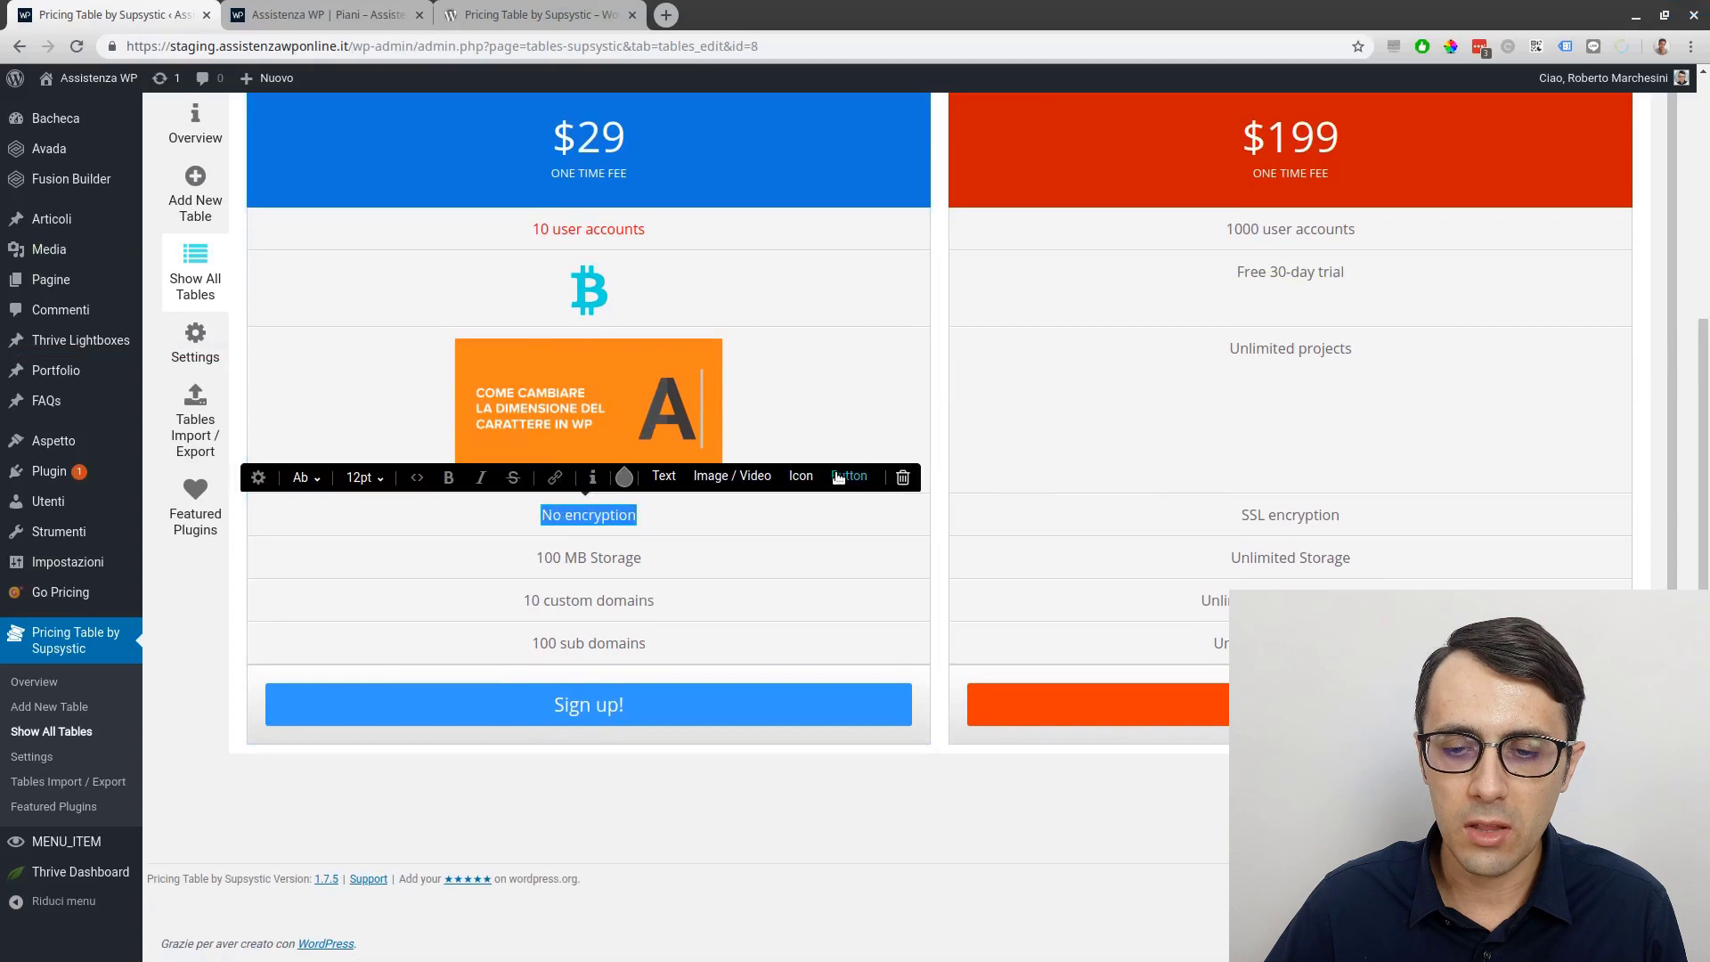
{"action": "left_click", "coordinate": [850, 478]}
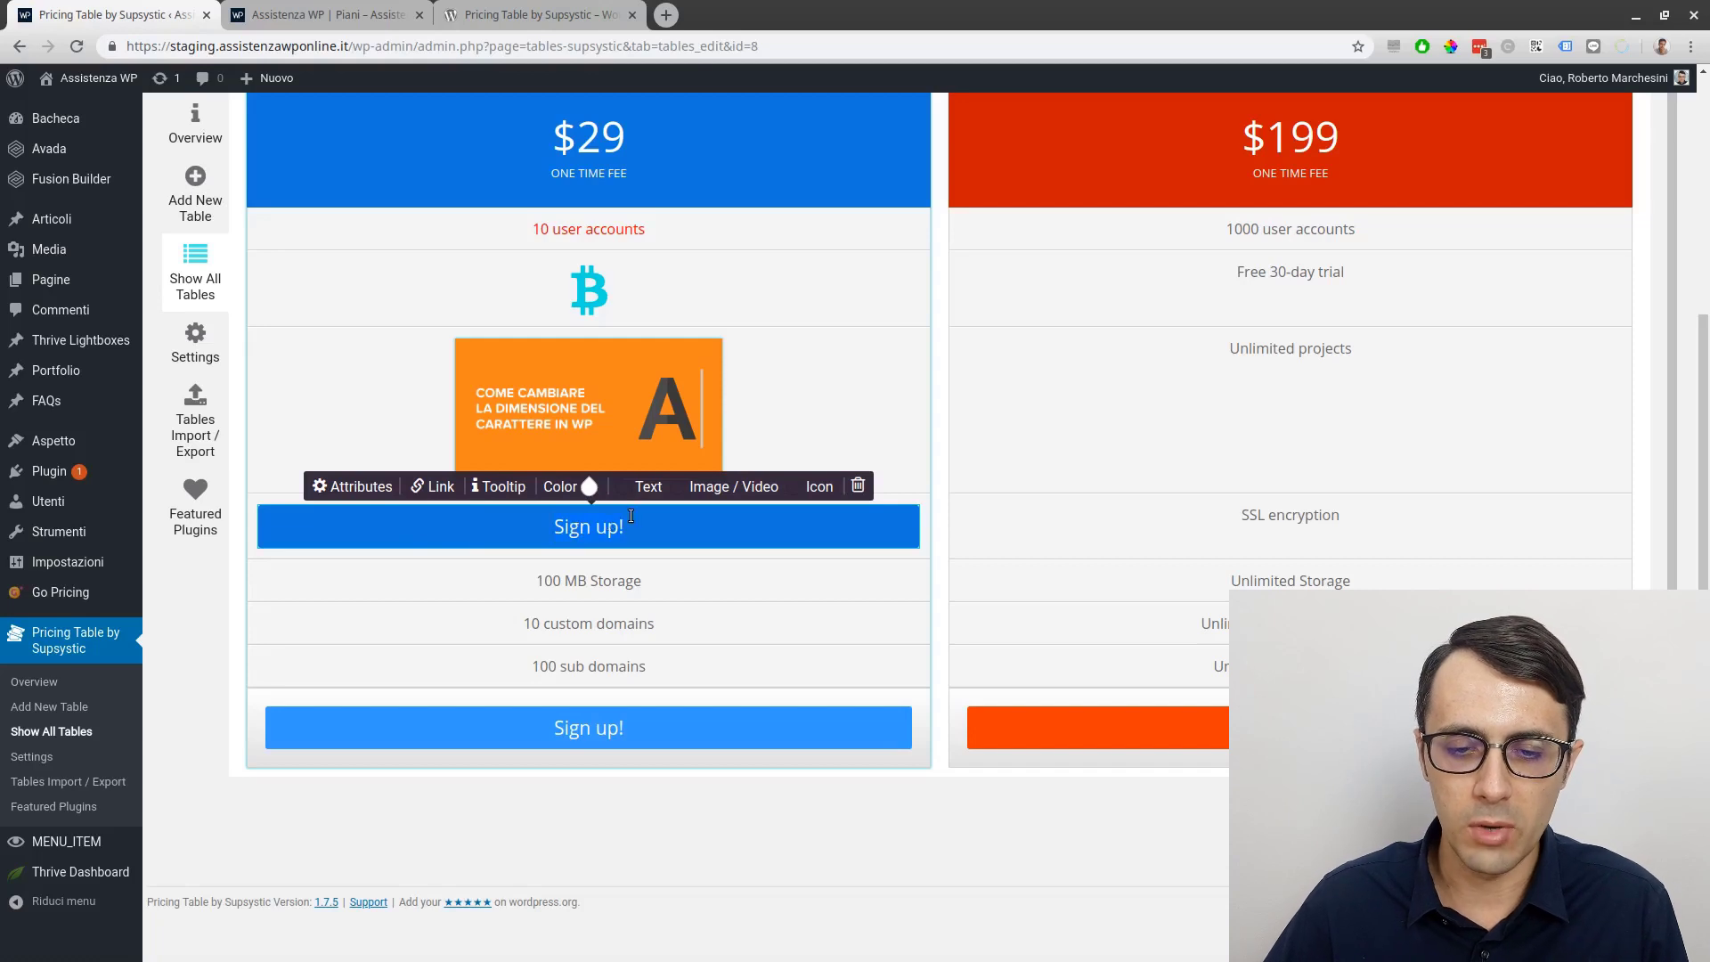
{"action": "key", "text": "ctrl+a"}
{"action": "type", "text": "fds"}
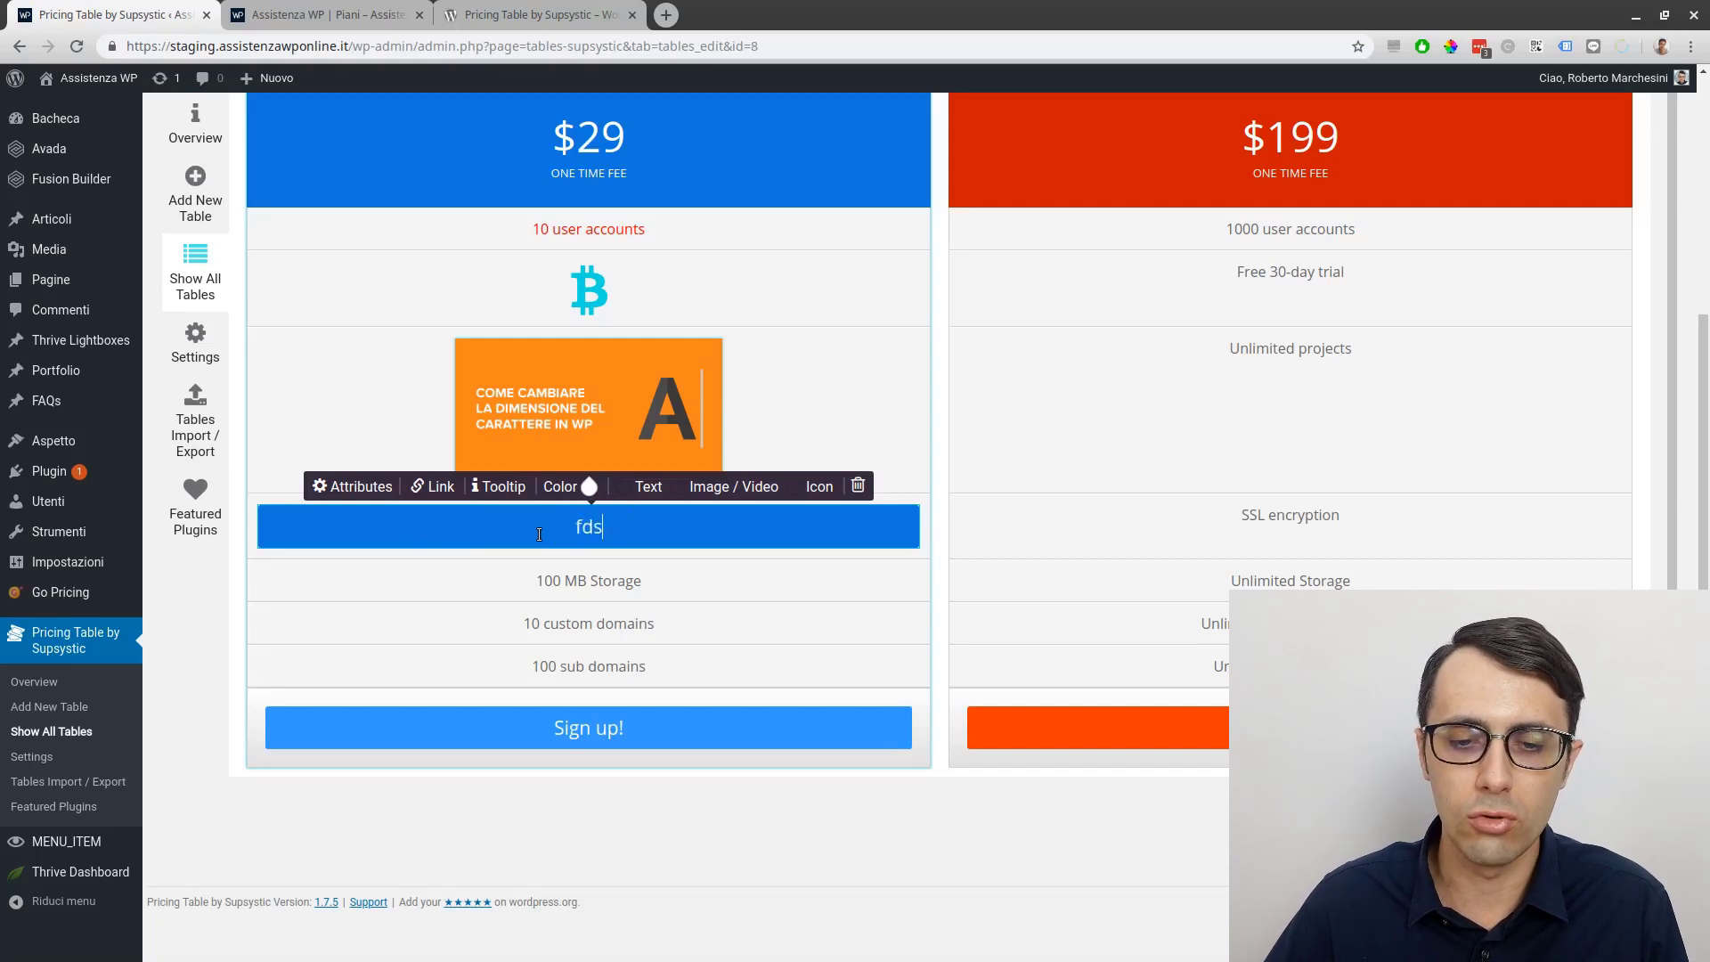
{"action": "type", "text": "a"}
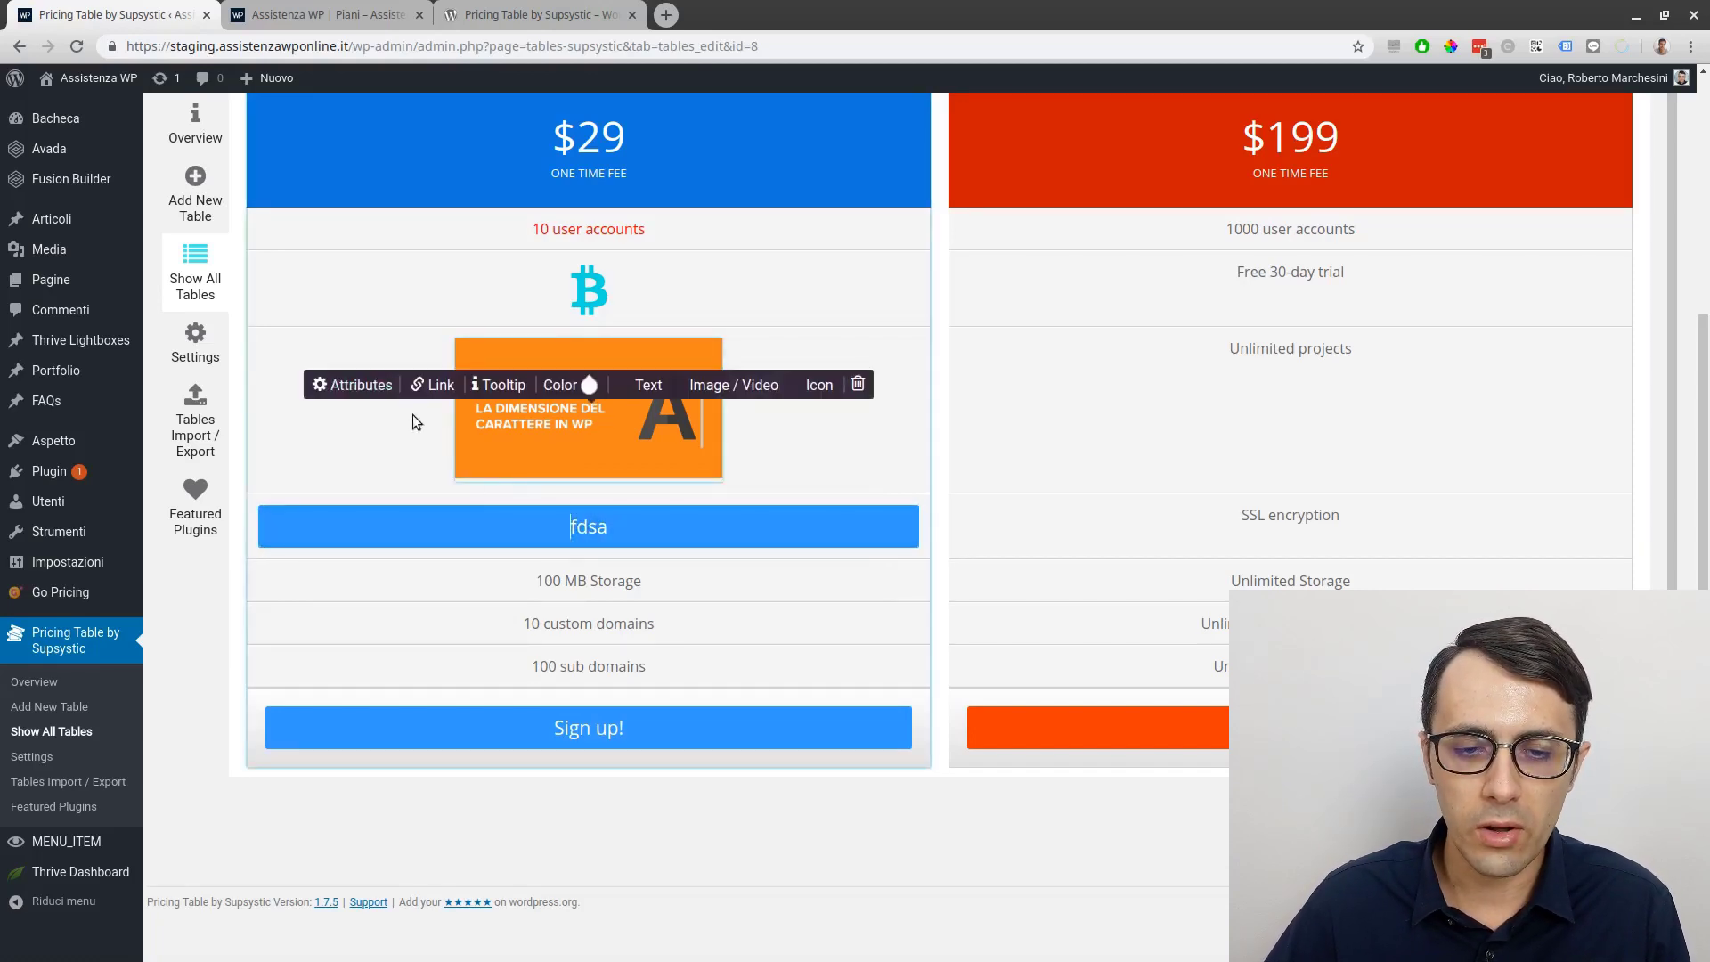
Look at the link settings of the "fdsa" button and delete the button from the ASSISTENZA BASE column.
{"action": "left_click", "coordinate": [434, 384]}
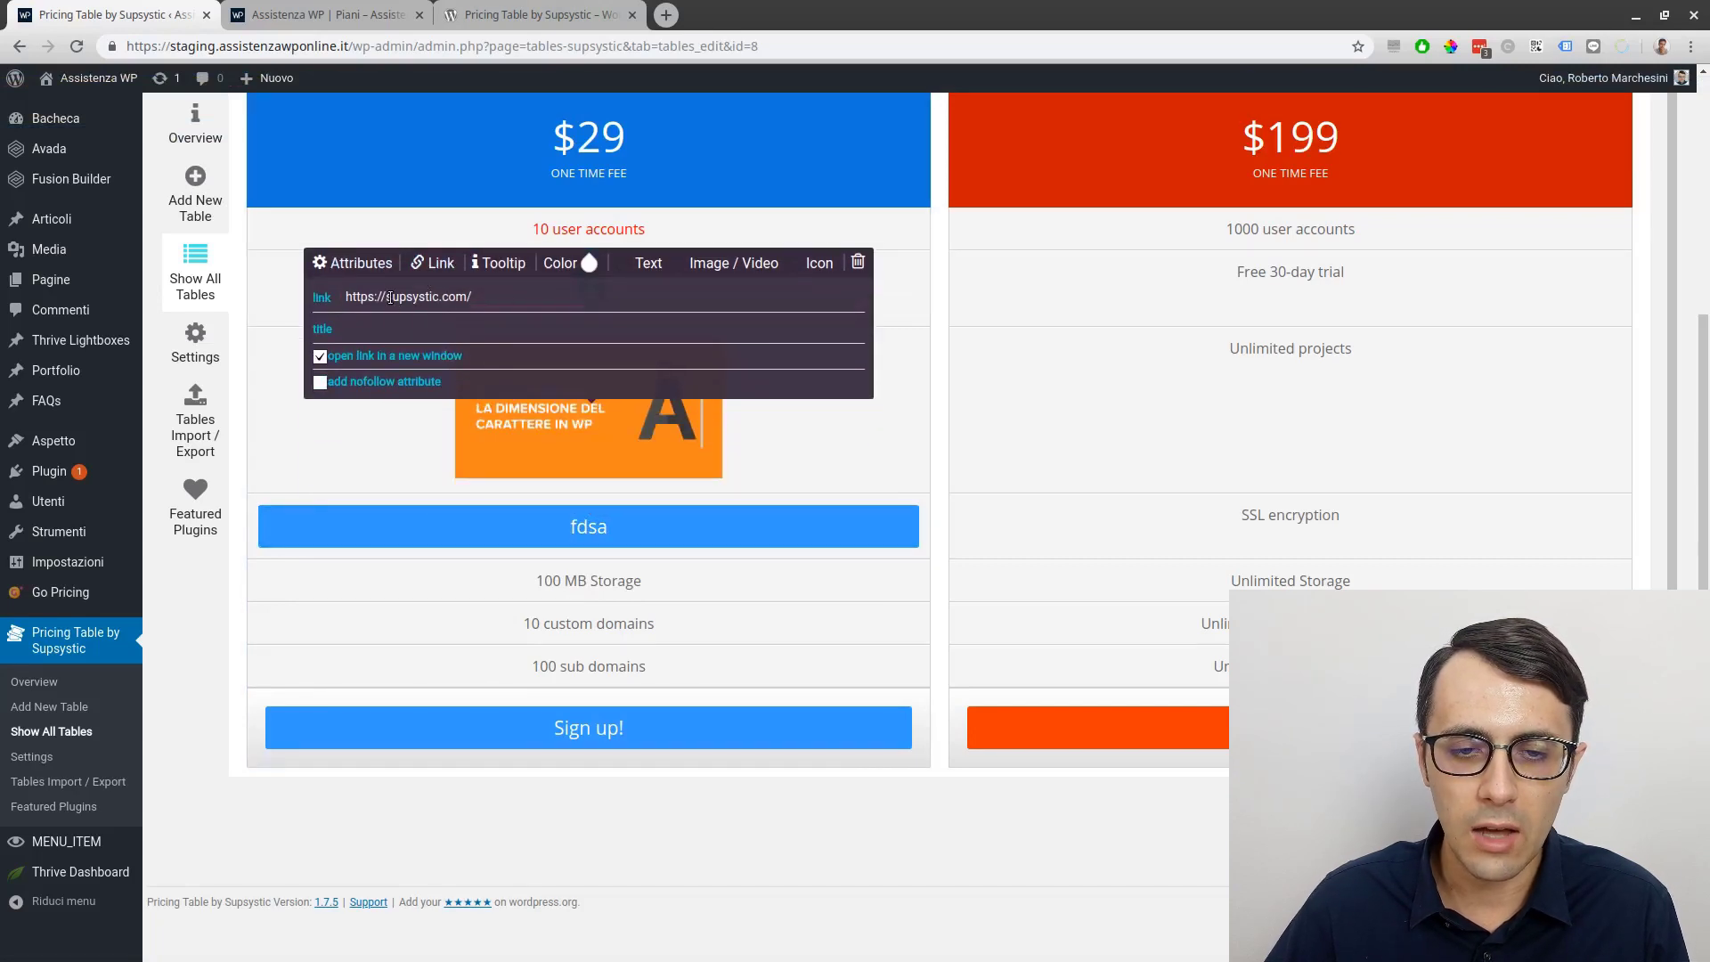
{"action": "left_click_drag", "start_coordinate": [390, 298], "coordinate": [464, 297]}
{"action": "left_click", "coordinate": [537, 520]}
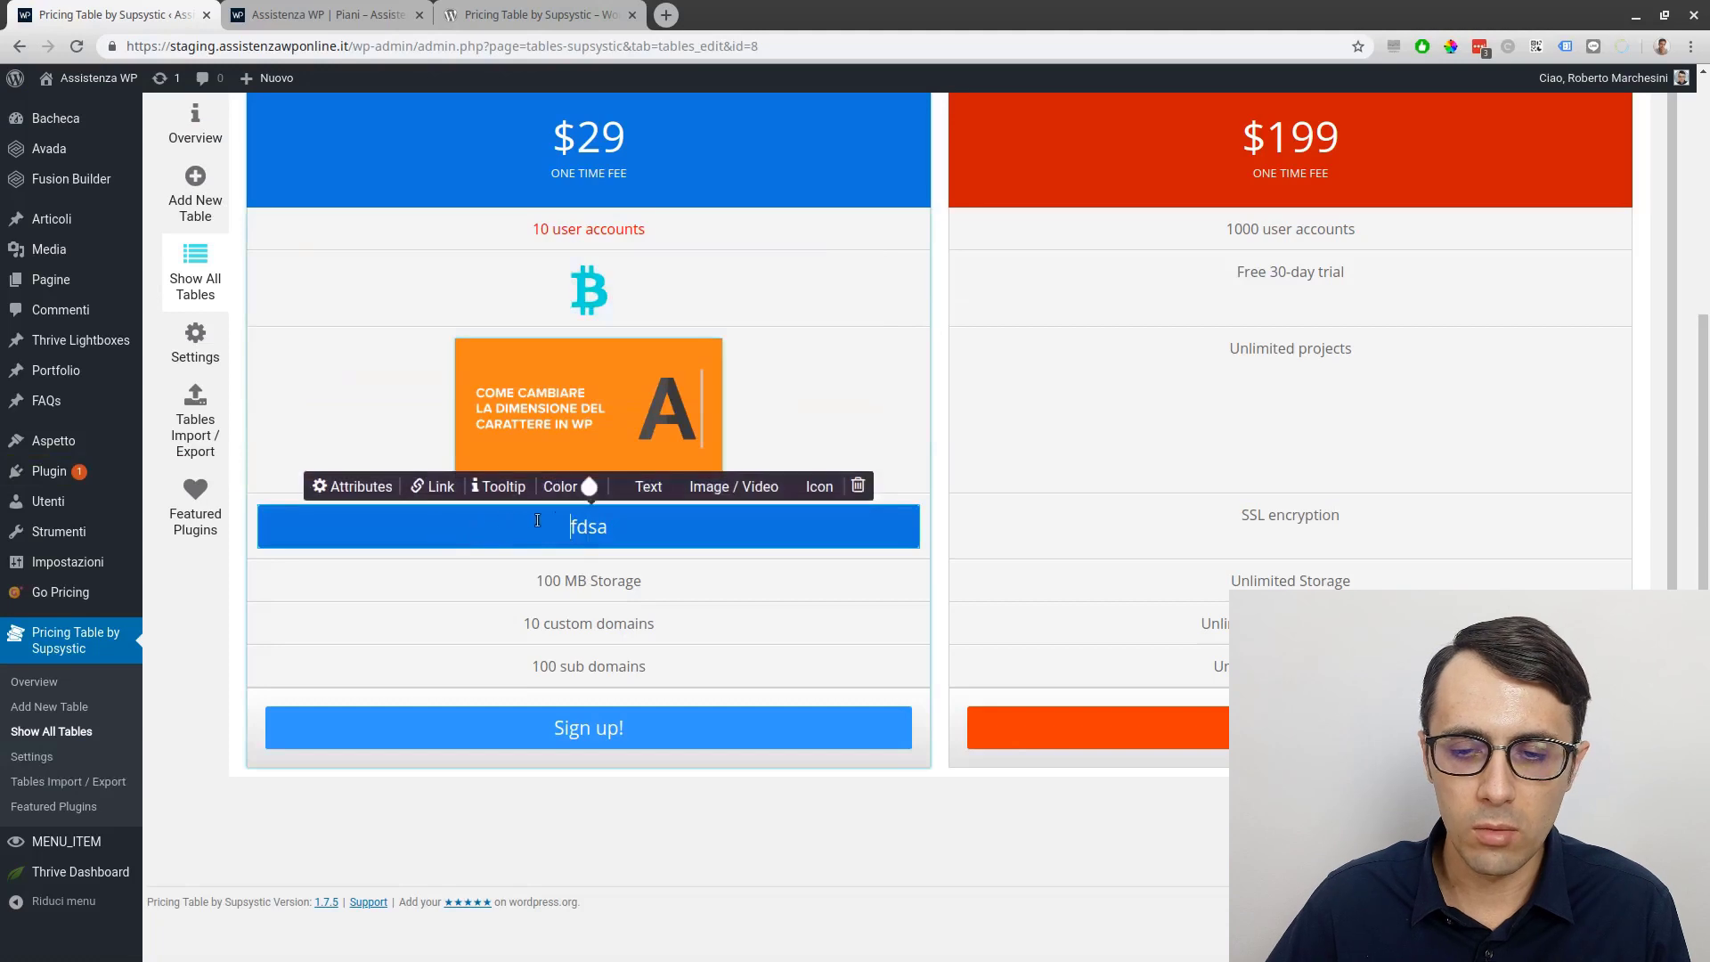
{"action": "left_click", "coordinate": [858, 485]}
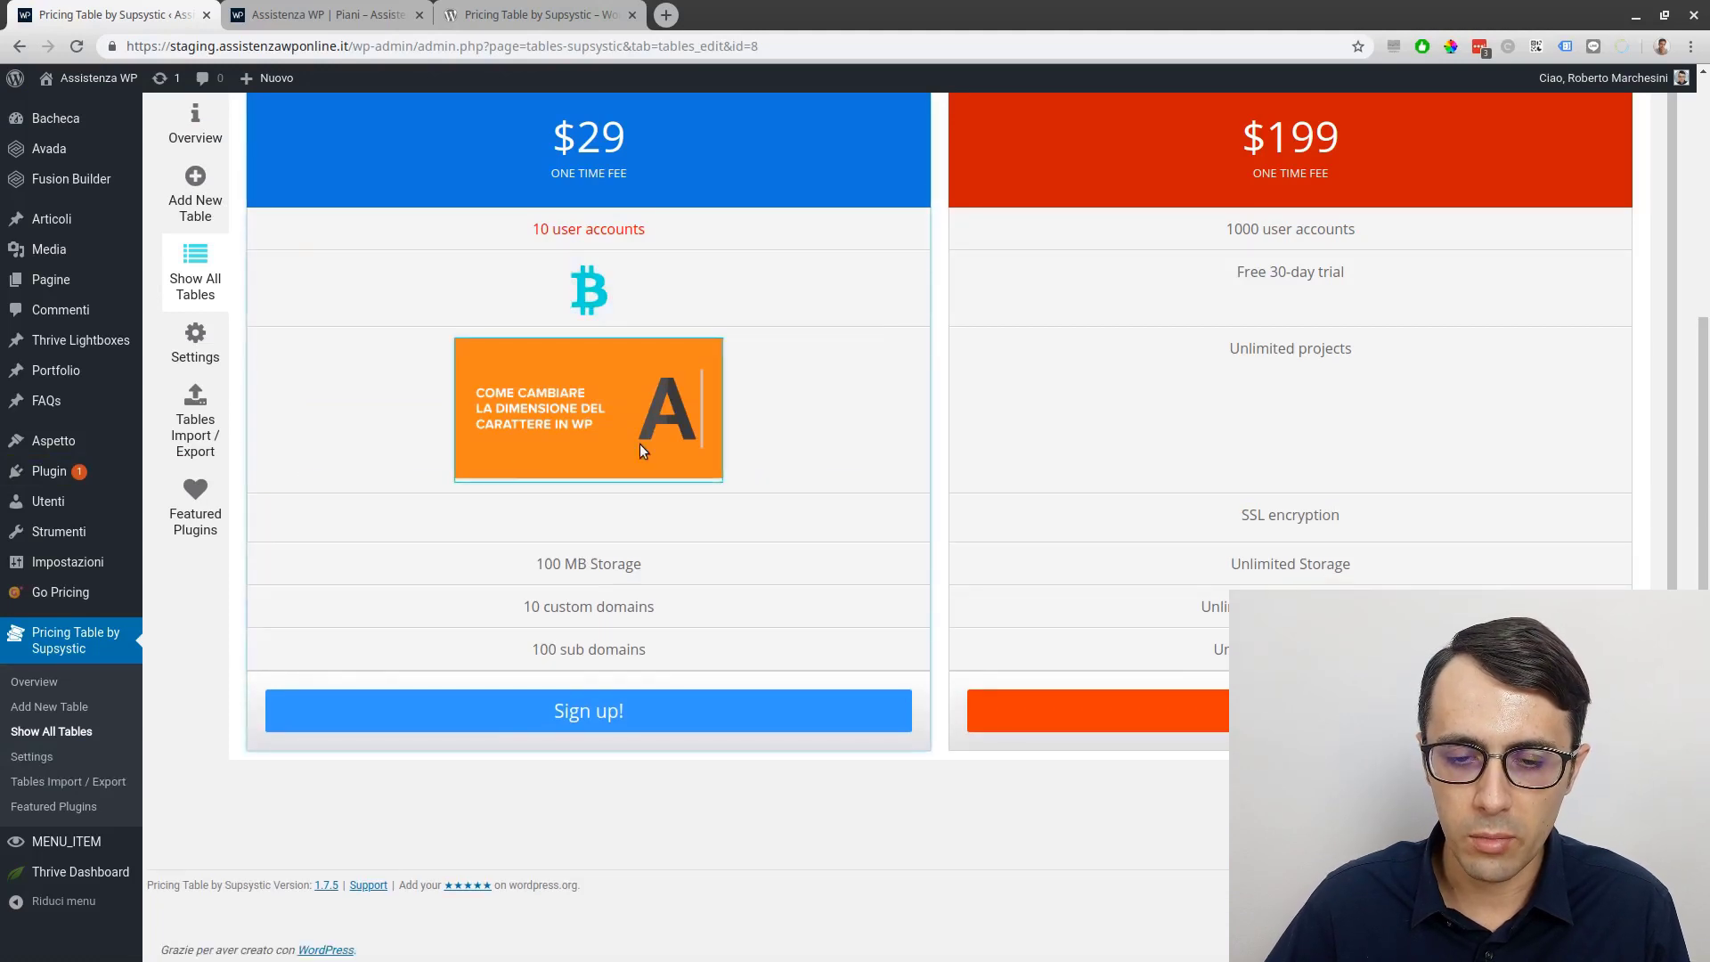
Save the changes made to the pricing table.
{"action": "scroll", "coordinate": [558, 522], "scroll_direction": "up", "scroll_amount": 4}
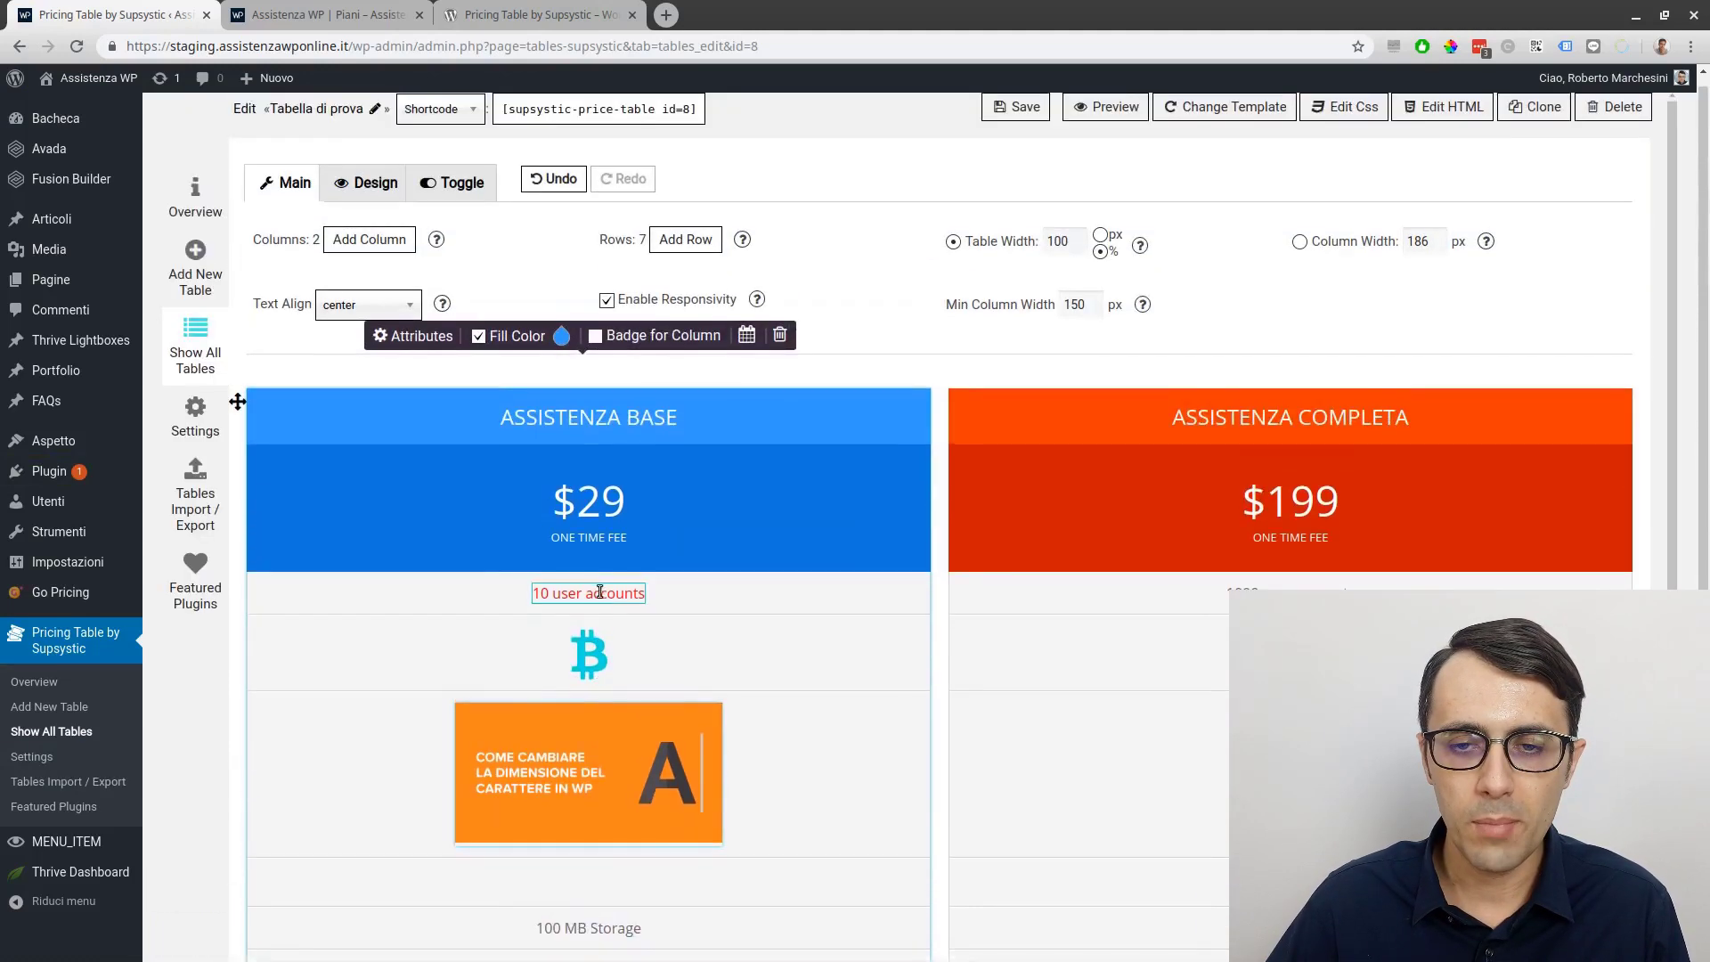
{"action": "scroll", "coordinate": [597, 592], "scroll_direction": "up", "scroll_amount": 1}
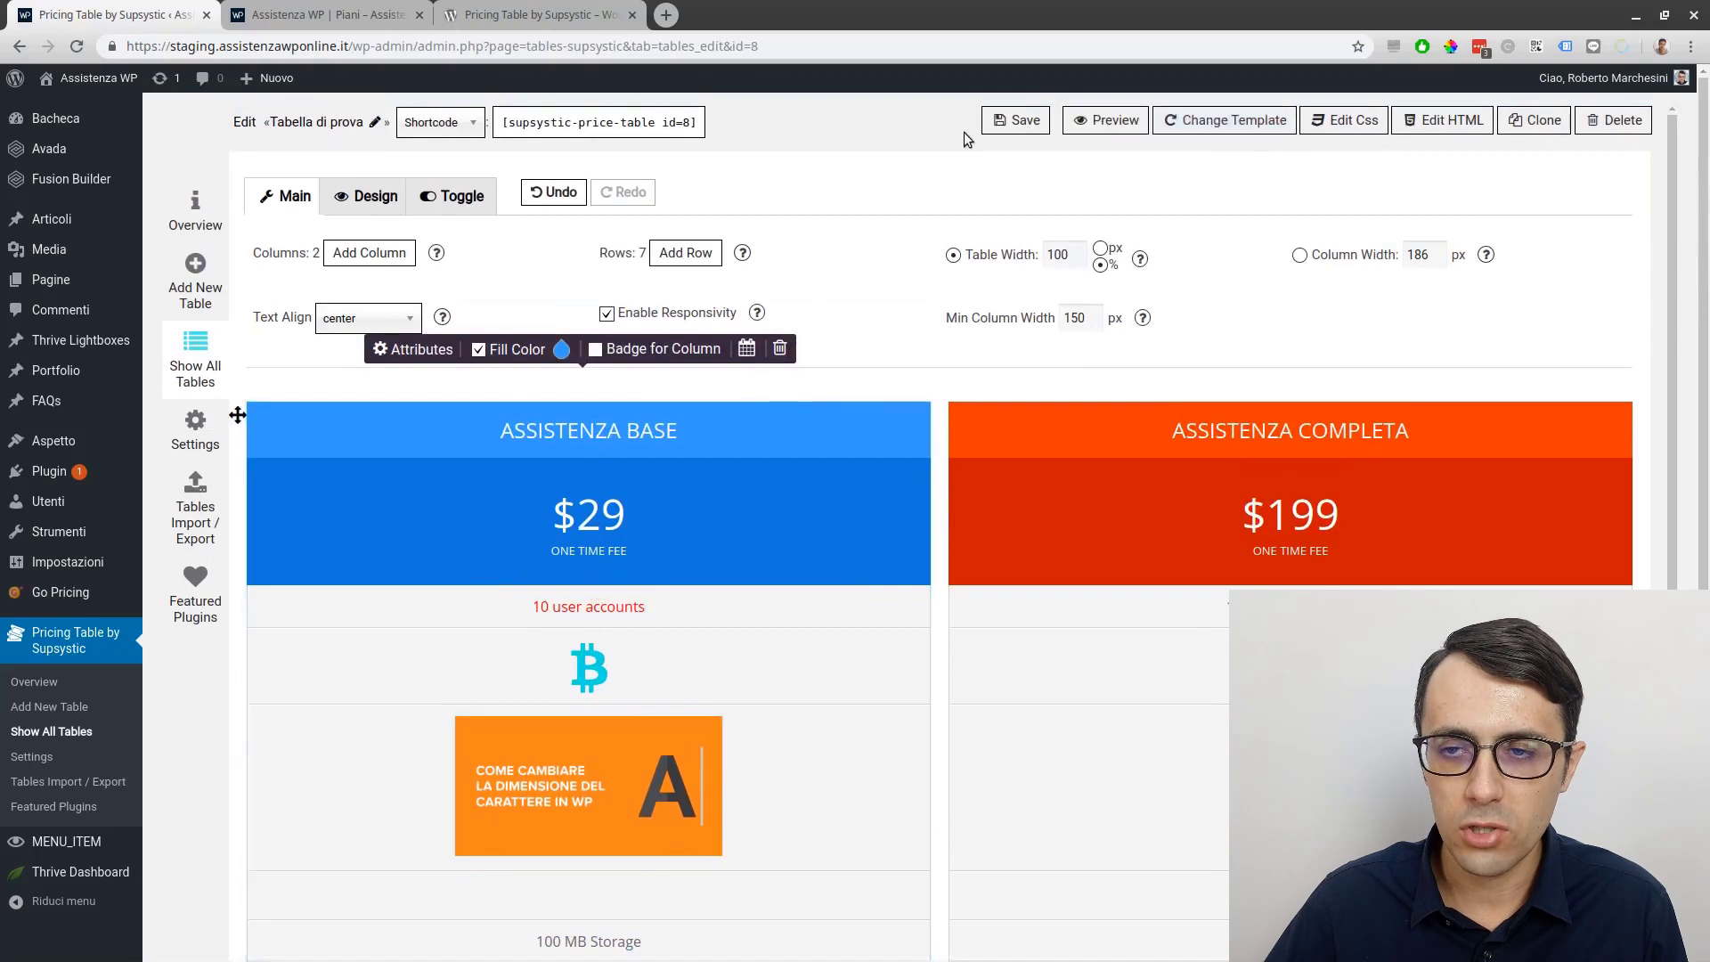
{"action": "left_click", "coordinate": [1021, 127]}
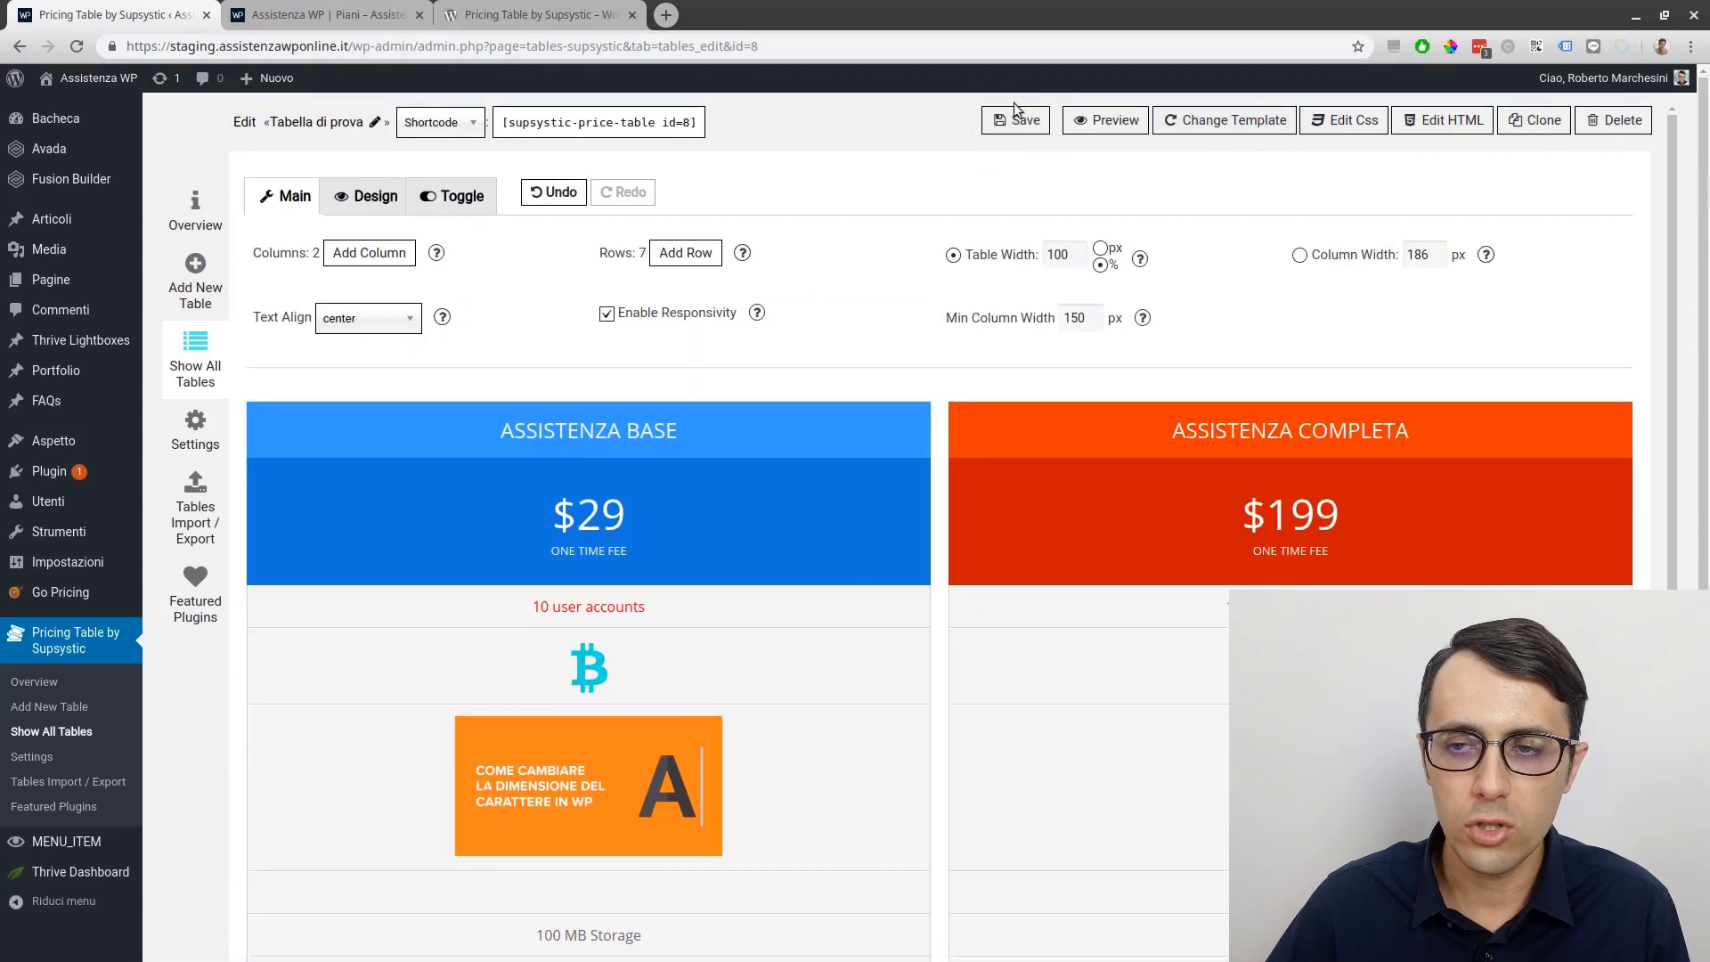
{"action": "left_click", "coordinate": [1002, 129]}
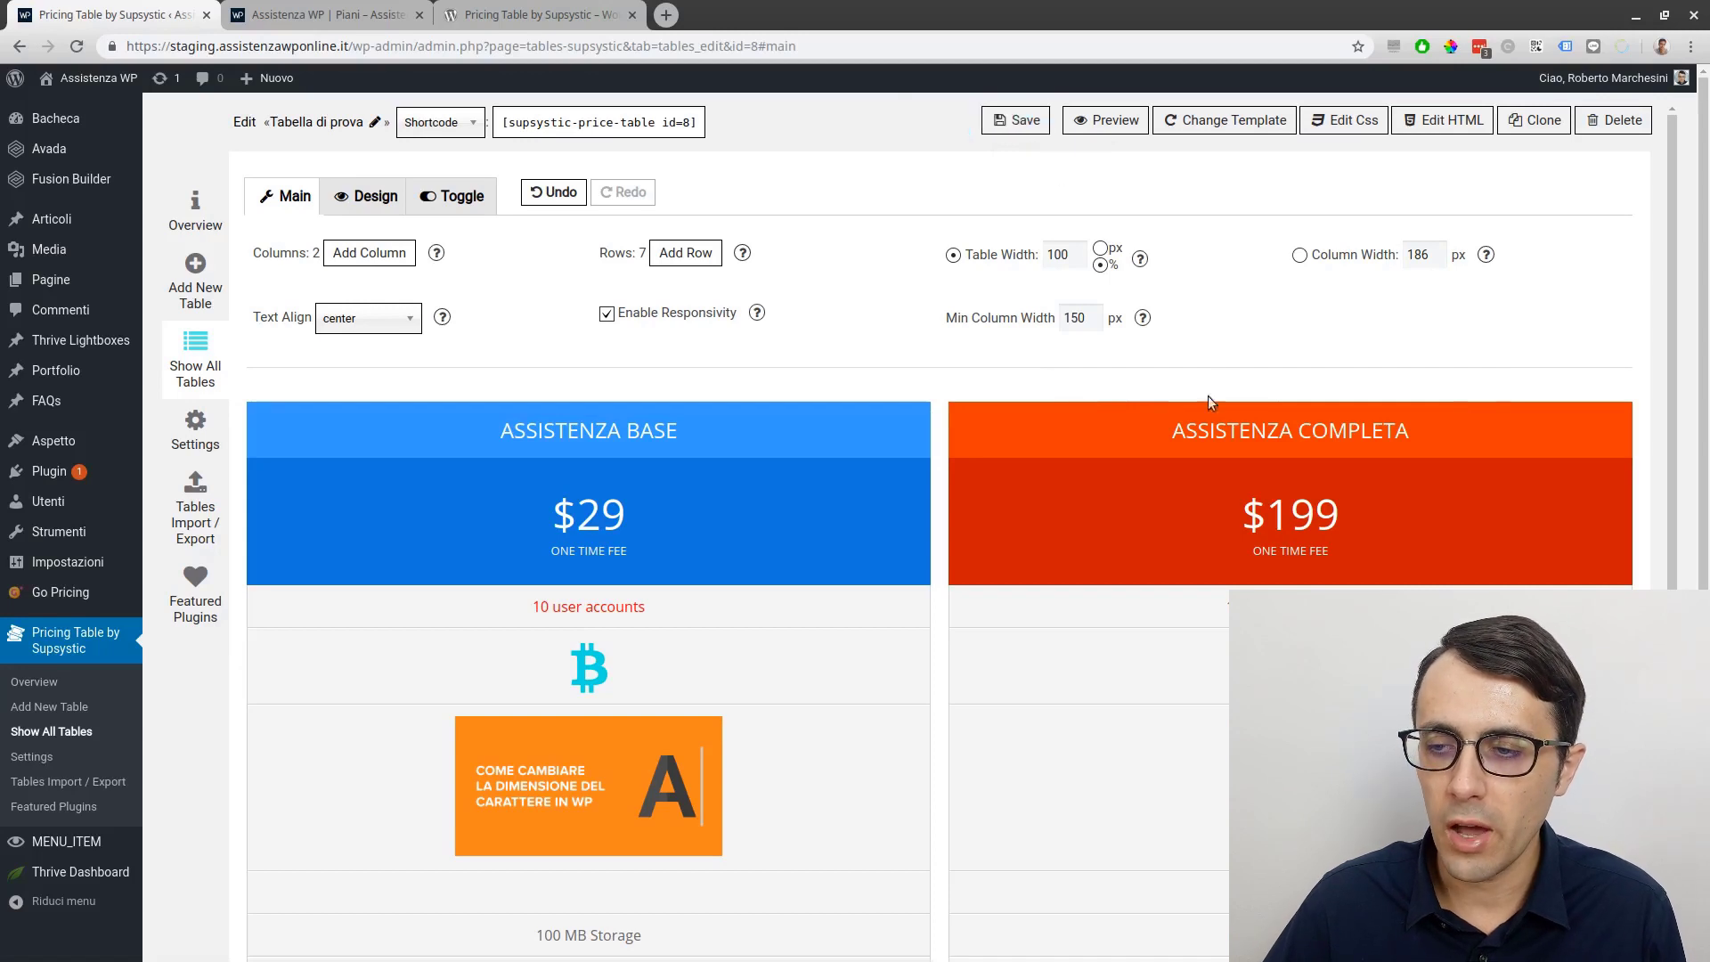
Add a "SCONTATO!" badge across the top-left corner of the ASSISTENZA COMPLETA column and save the table.
{"action": "mouse_move", "coordinate": [1096, 415]}
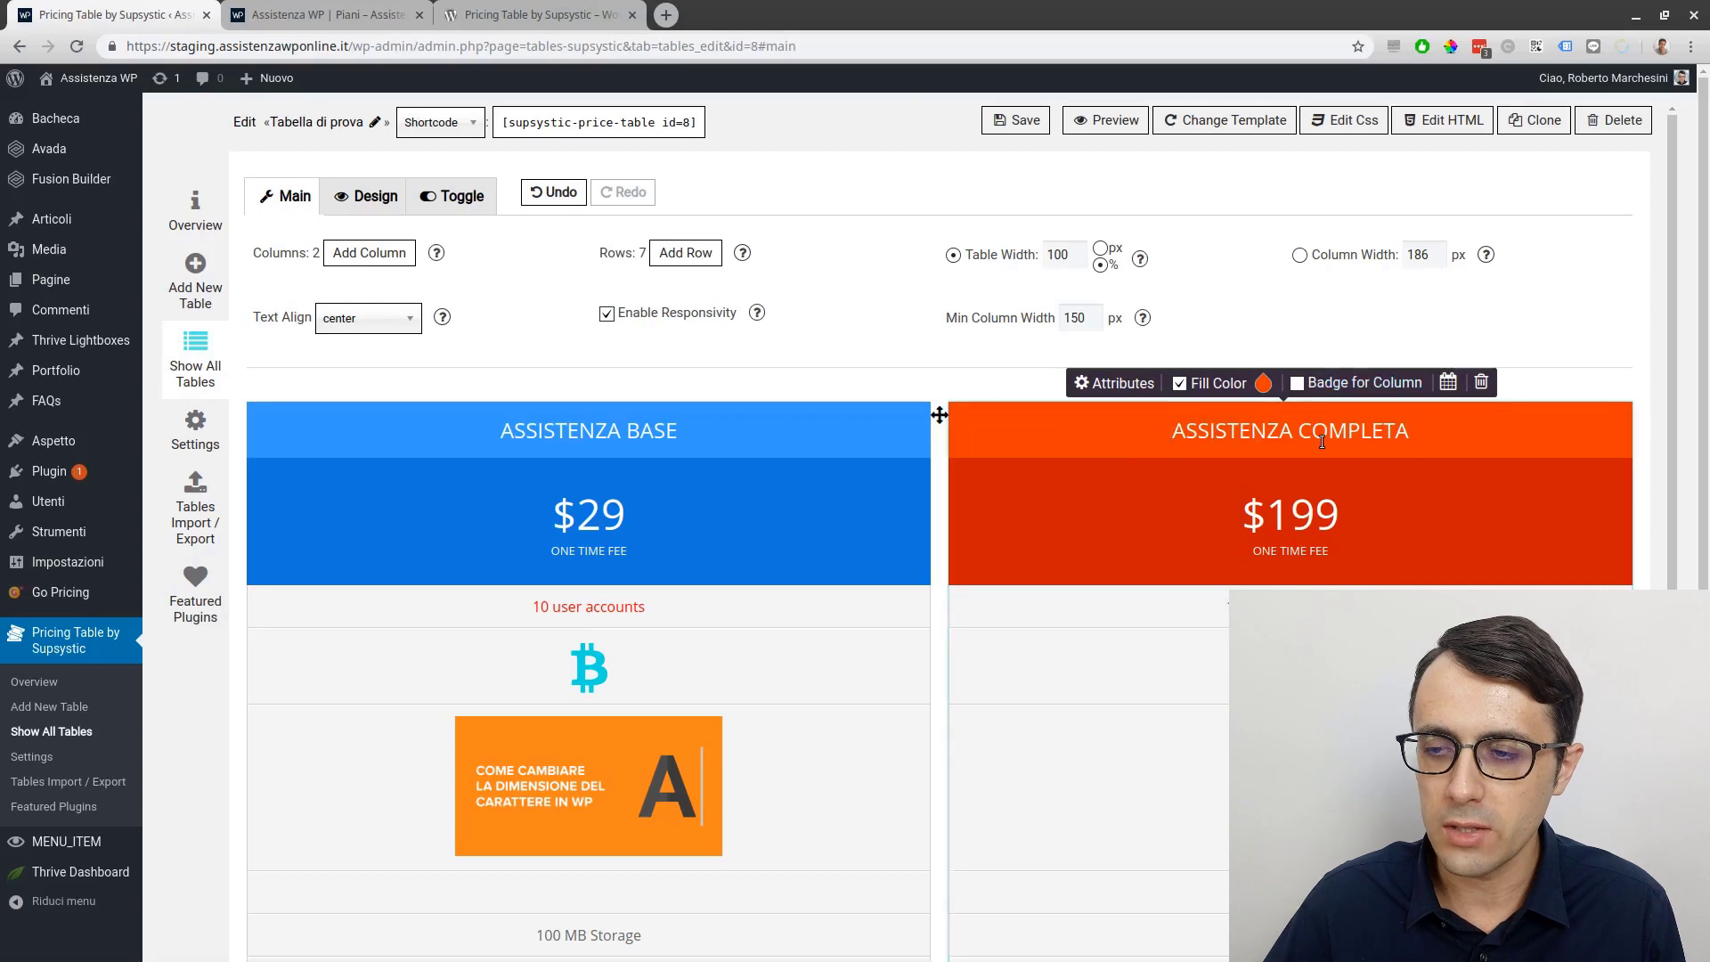
{"action": "left_click", "coordinate": [1366, 384]}
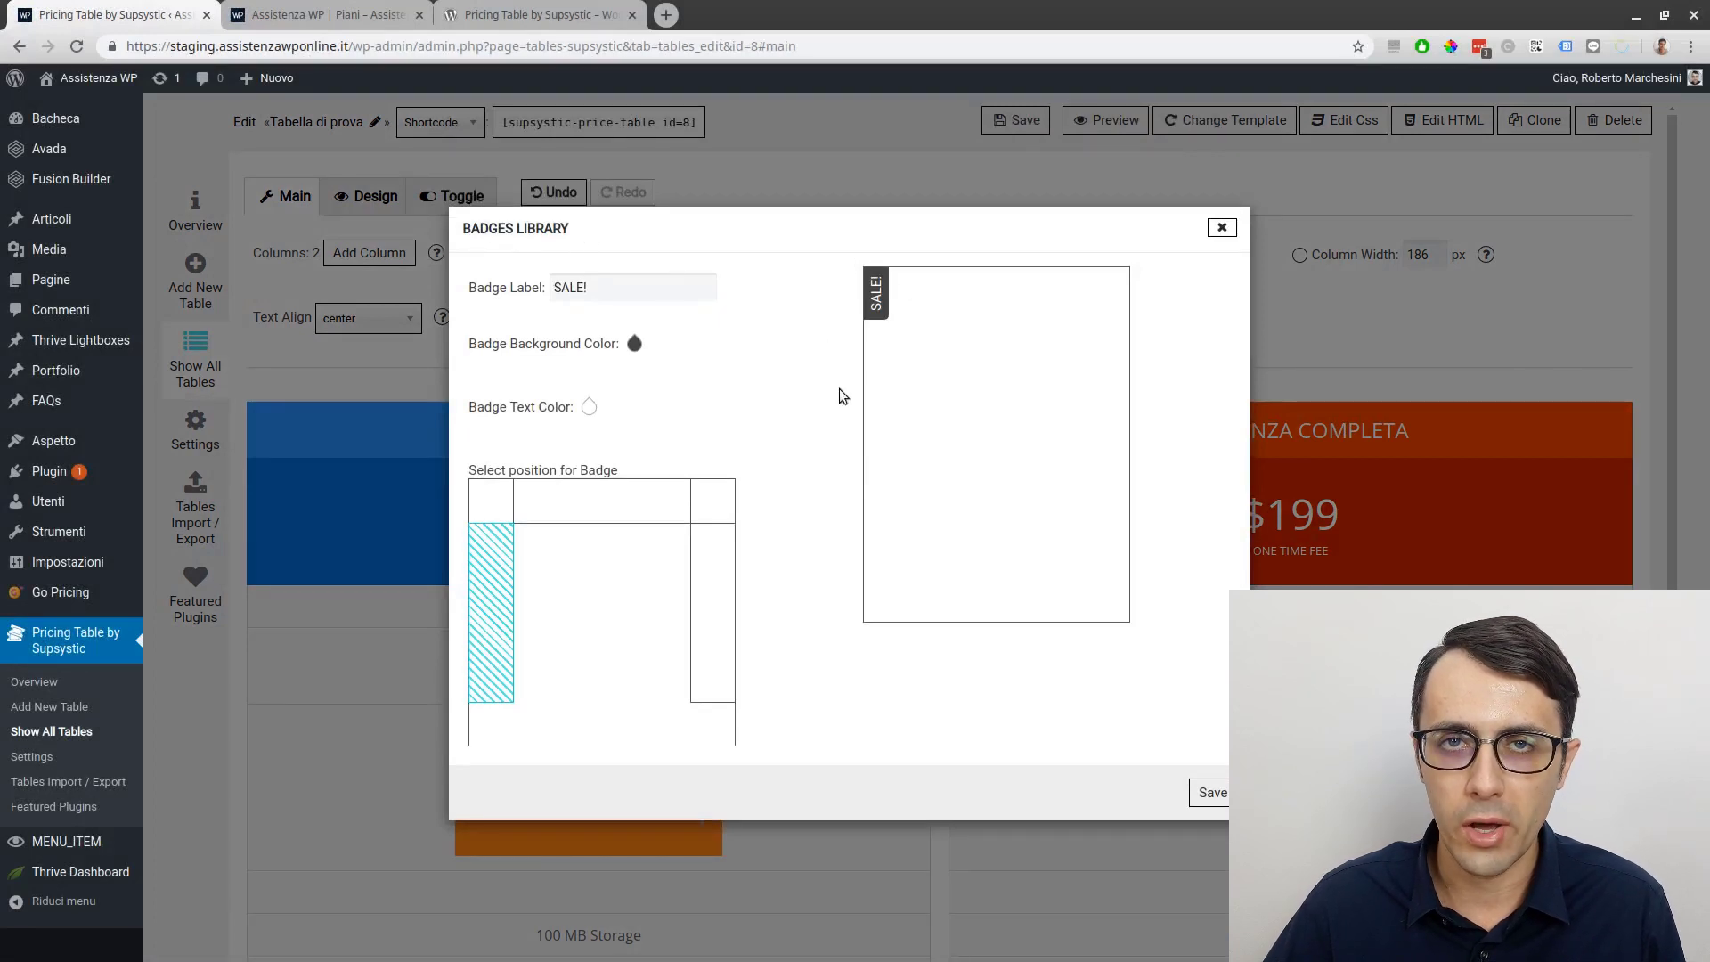
{"action": "triple_click", "coordinate": [699, 282]}
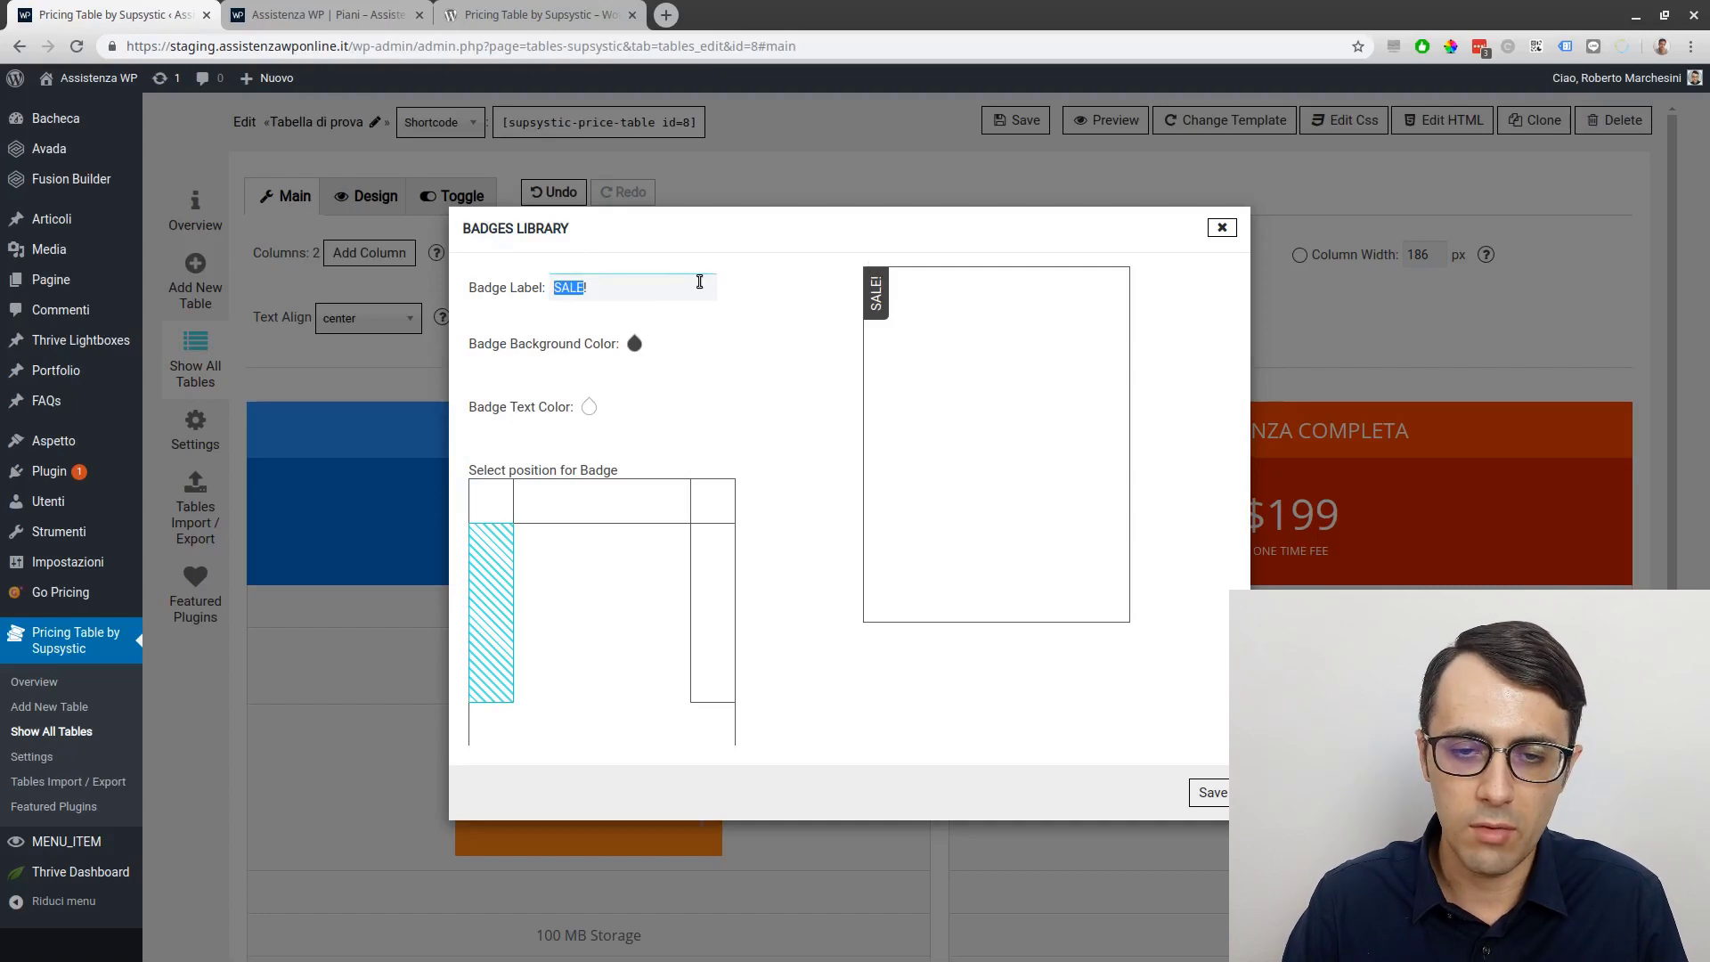
{"action": "key", "text": "BackSpace"}
{"action": "key", "text": "Caps_Lock"}
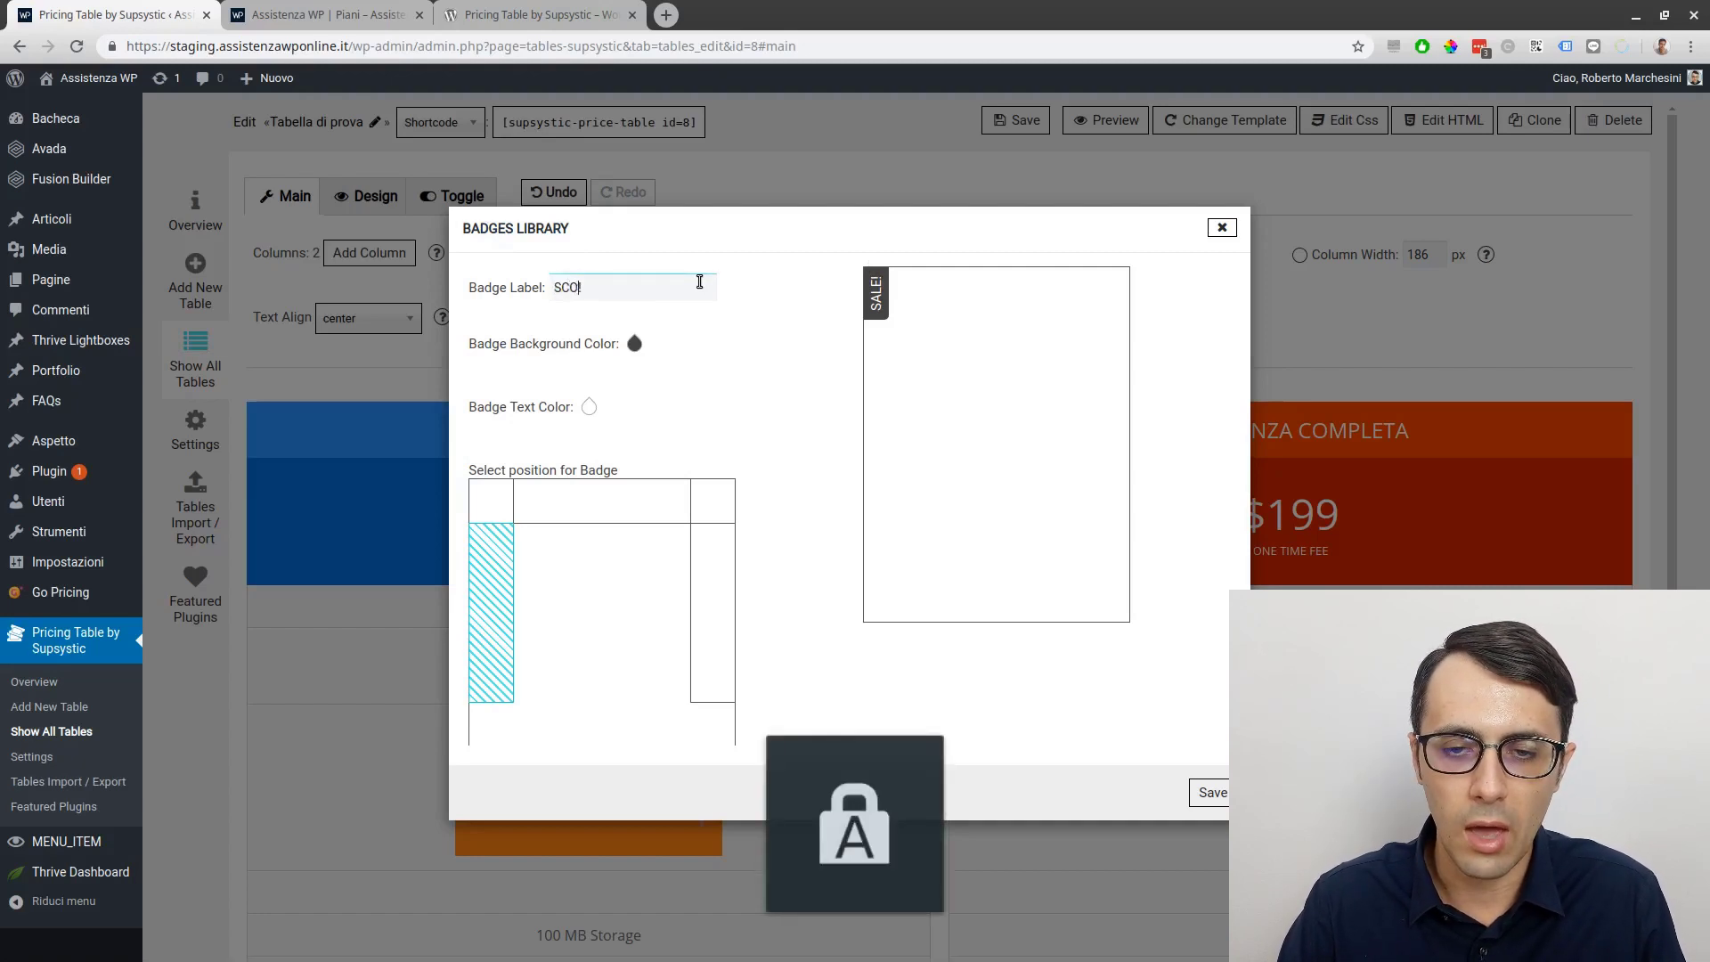
{"action": "type", "text": "SCONTATO!"}
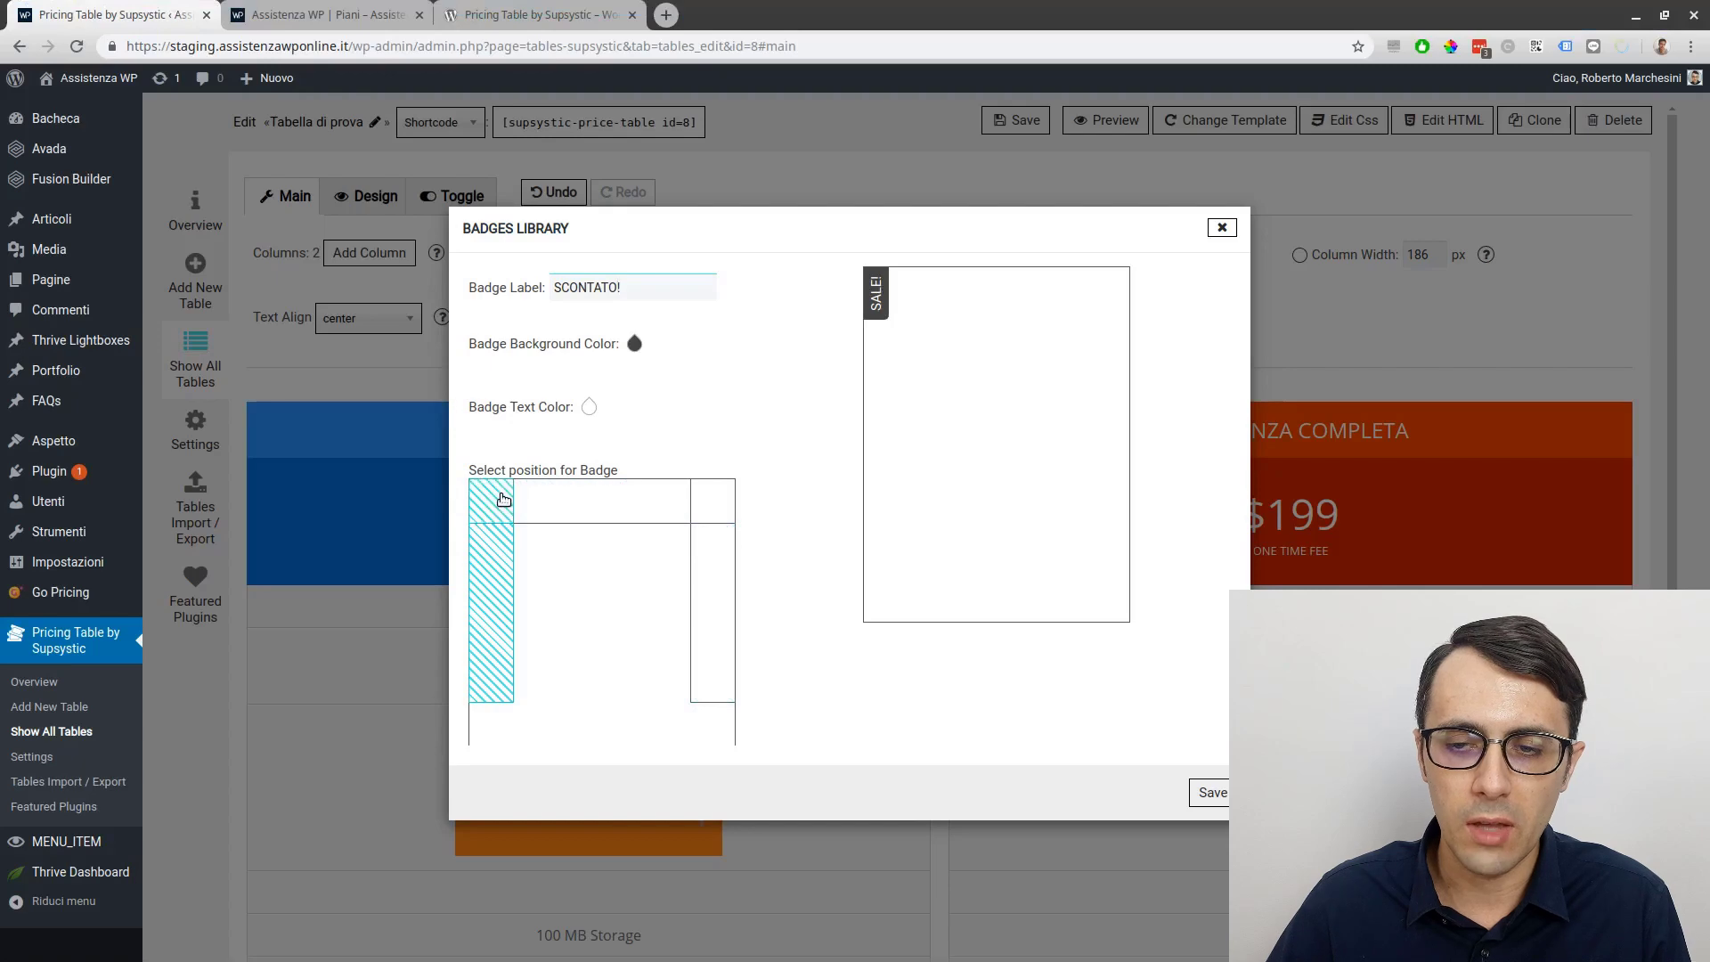
{"action": "left_click", "coordinate": [503, 498]}
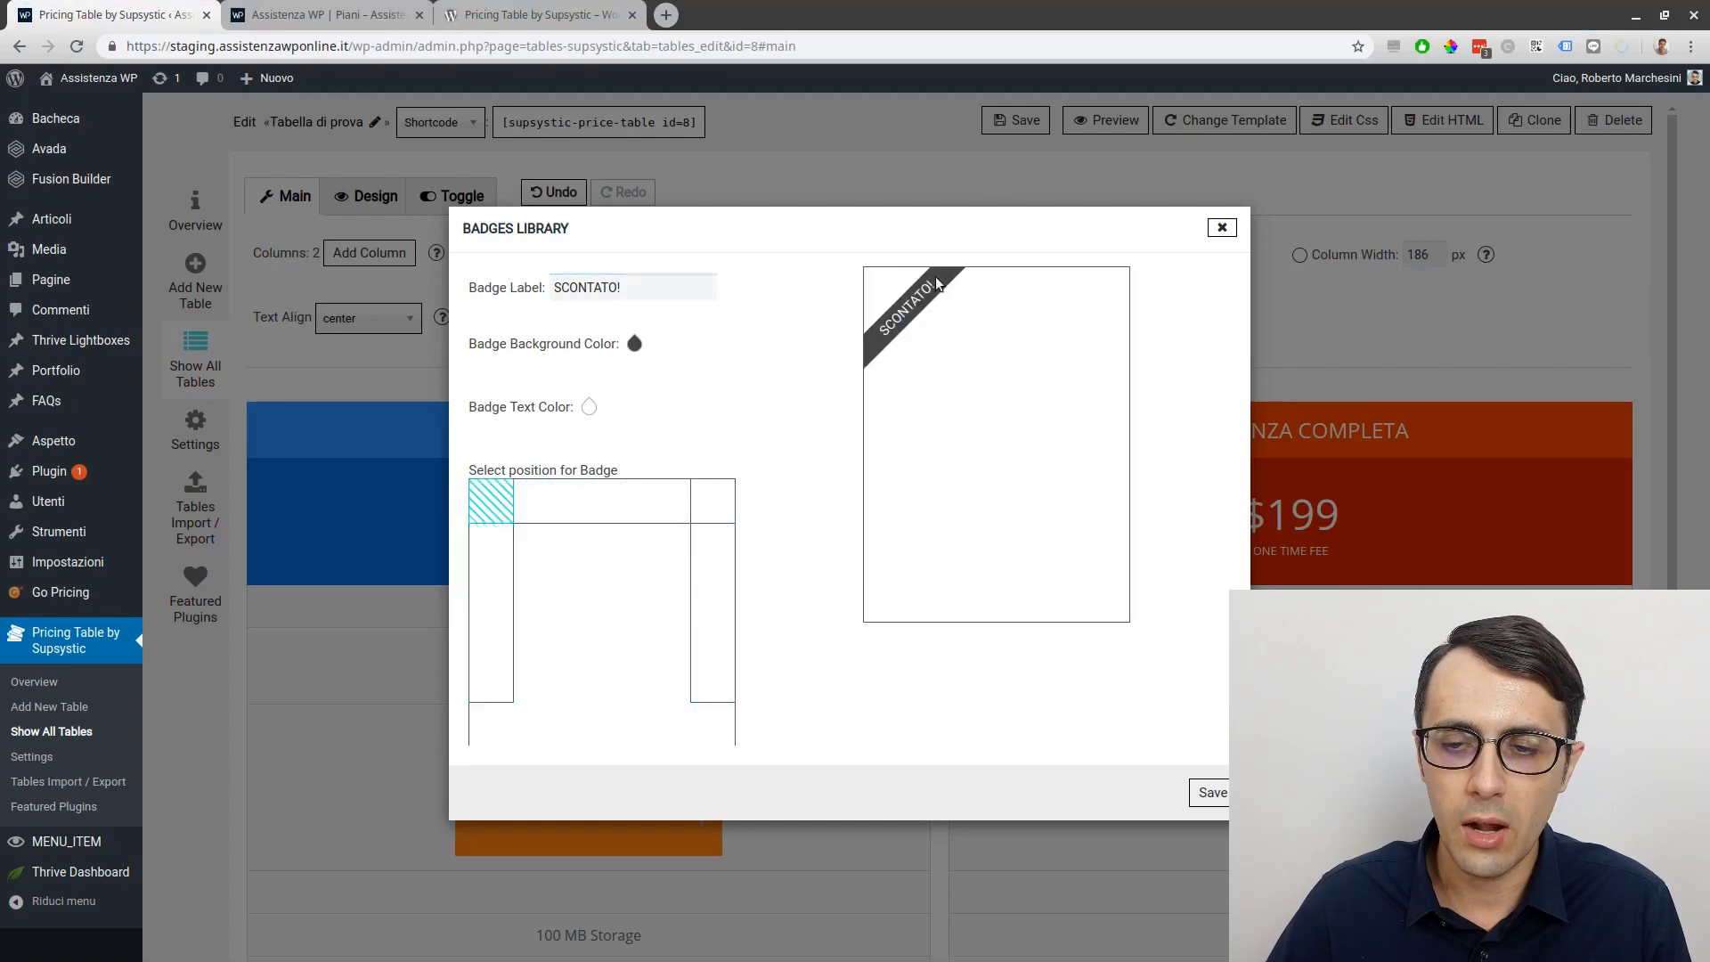
{"action": "left_click", "coordinate": [1211, 792]}
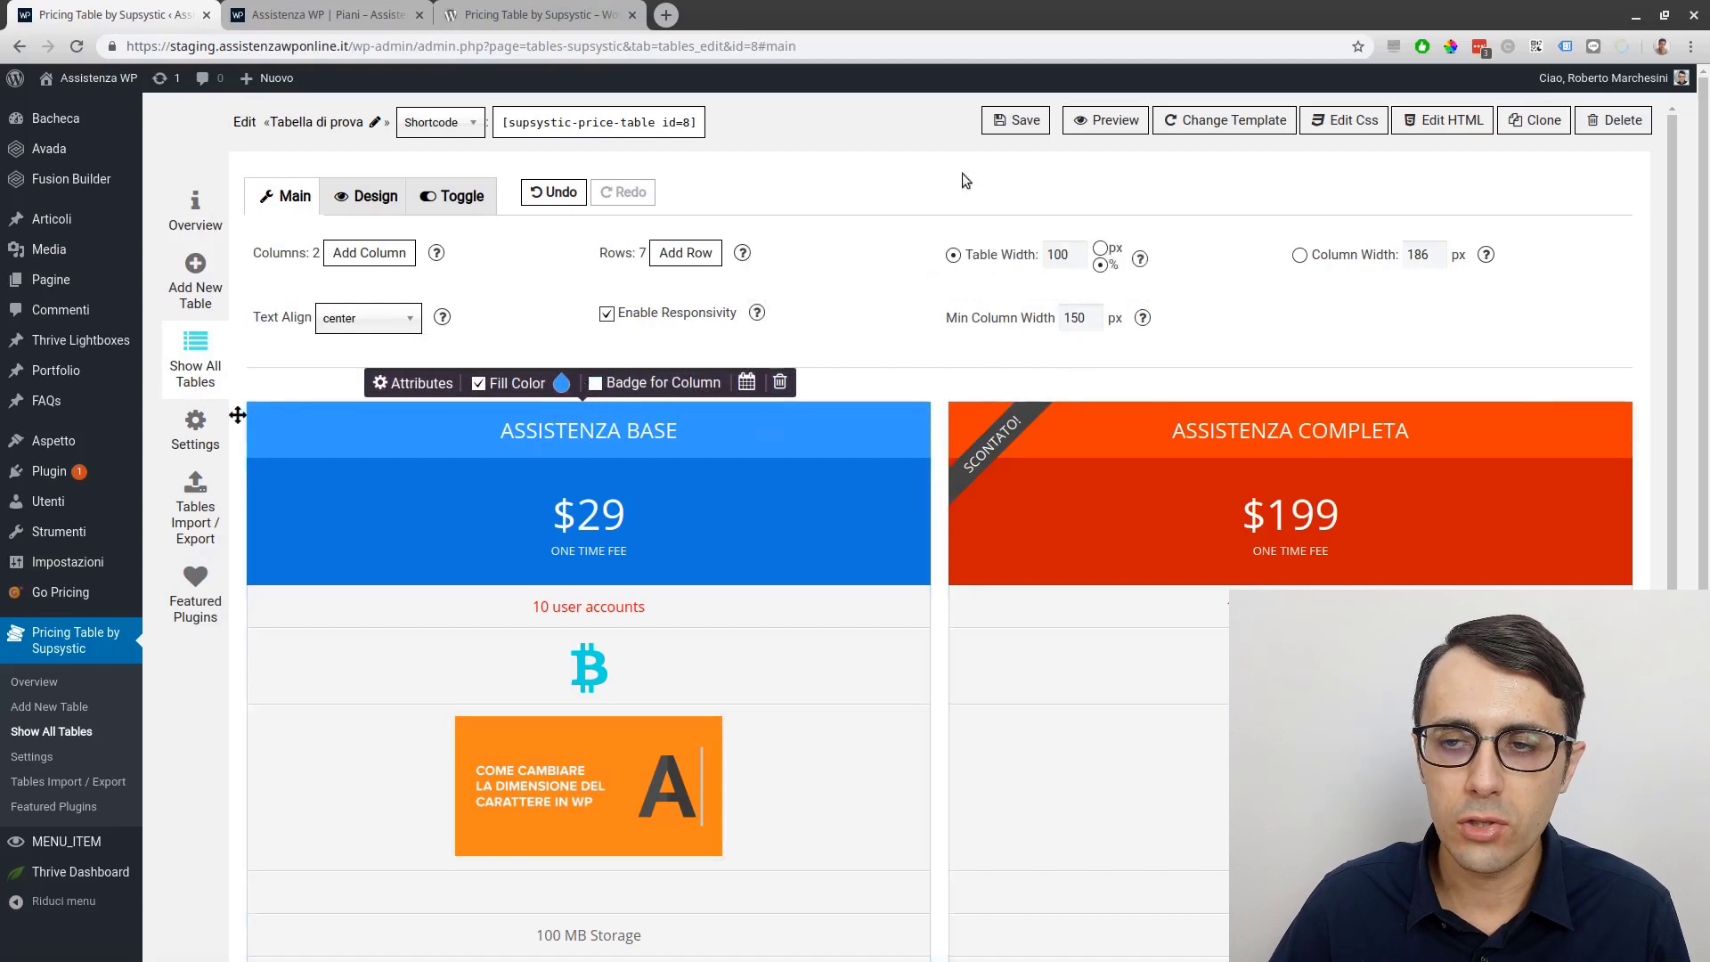
{"action": "left_click", "coordinate": [1024, 121]}
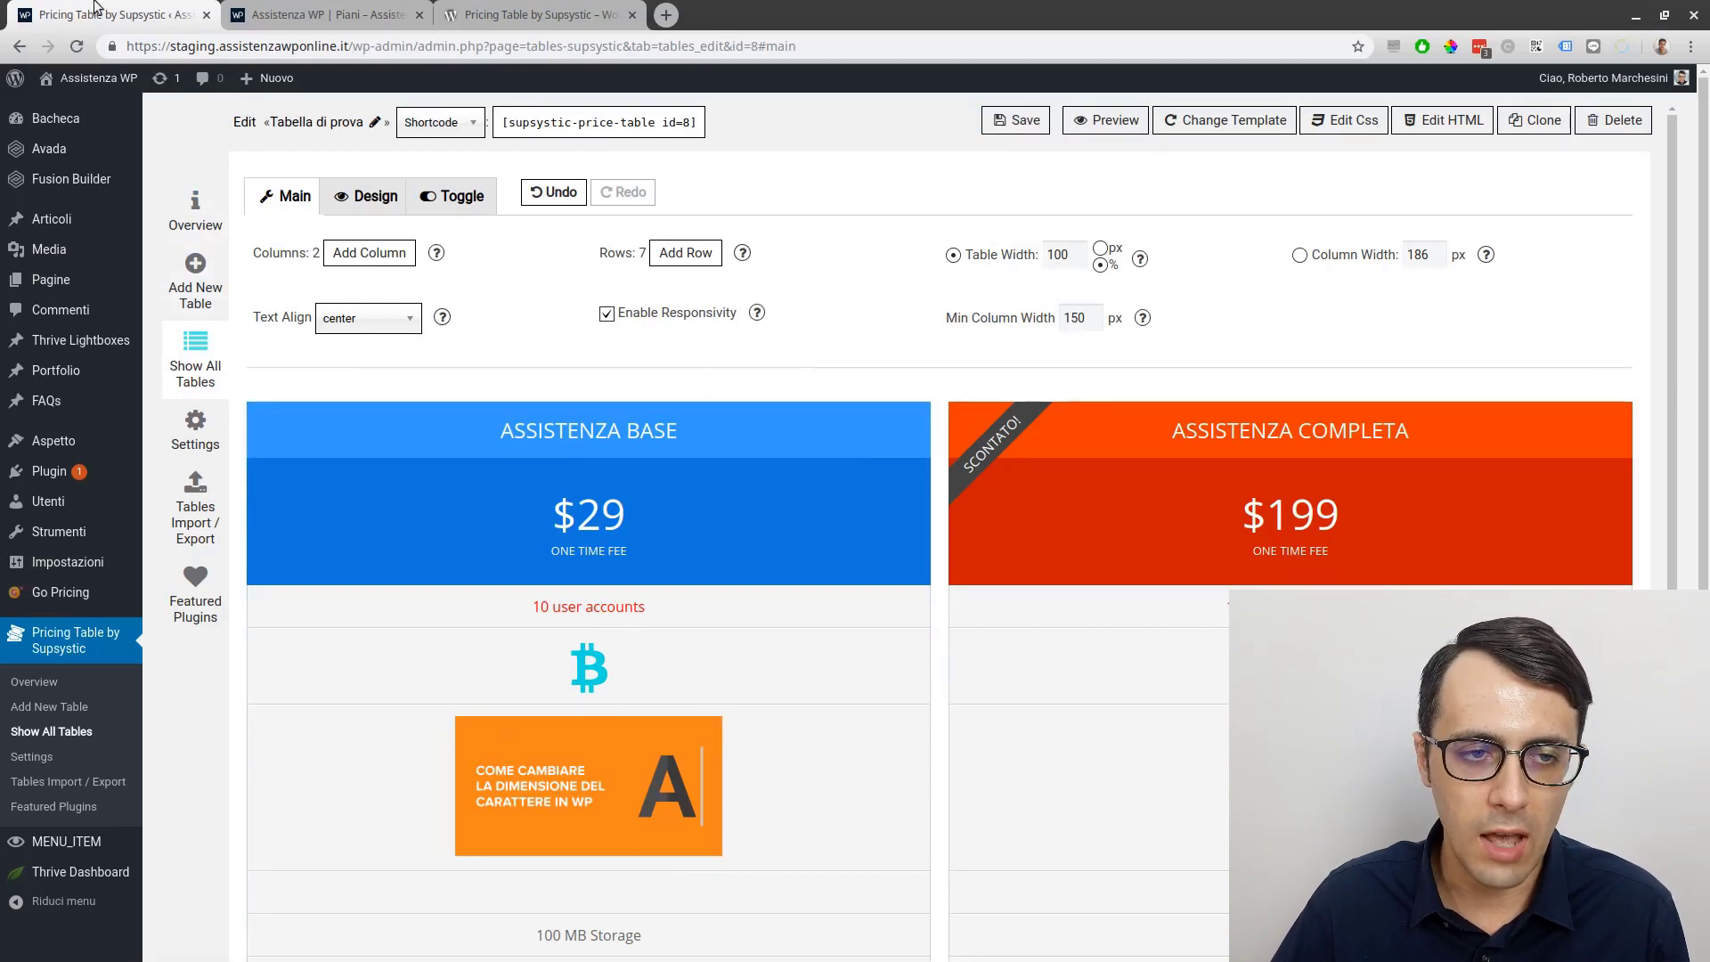
Open the site's pages in a separate browser tab and create a new page titled "Tabella di prova".
{"action": "middle_click", "coordinate": [35, 281]}
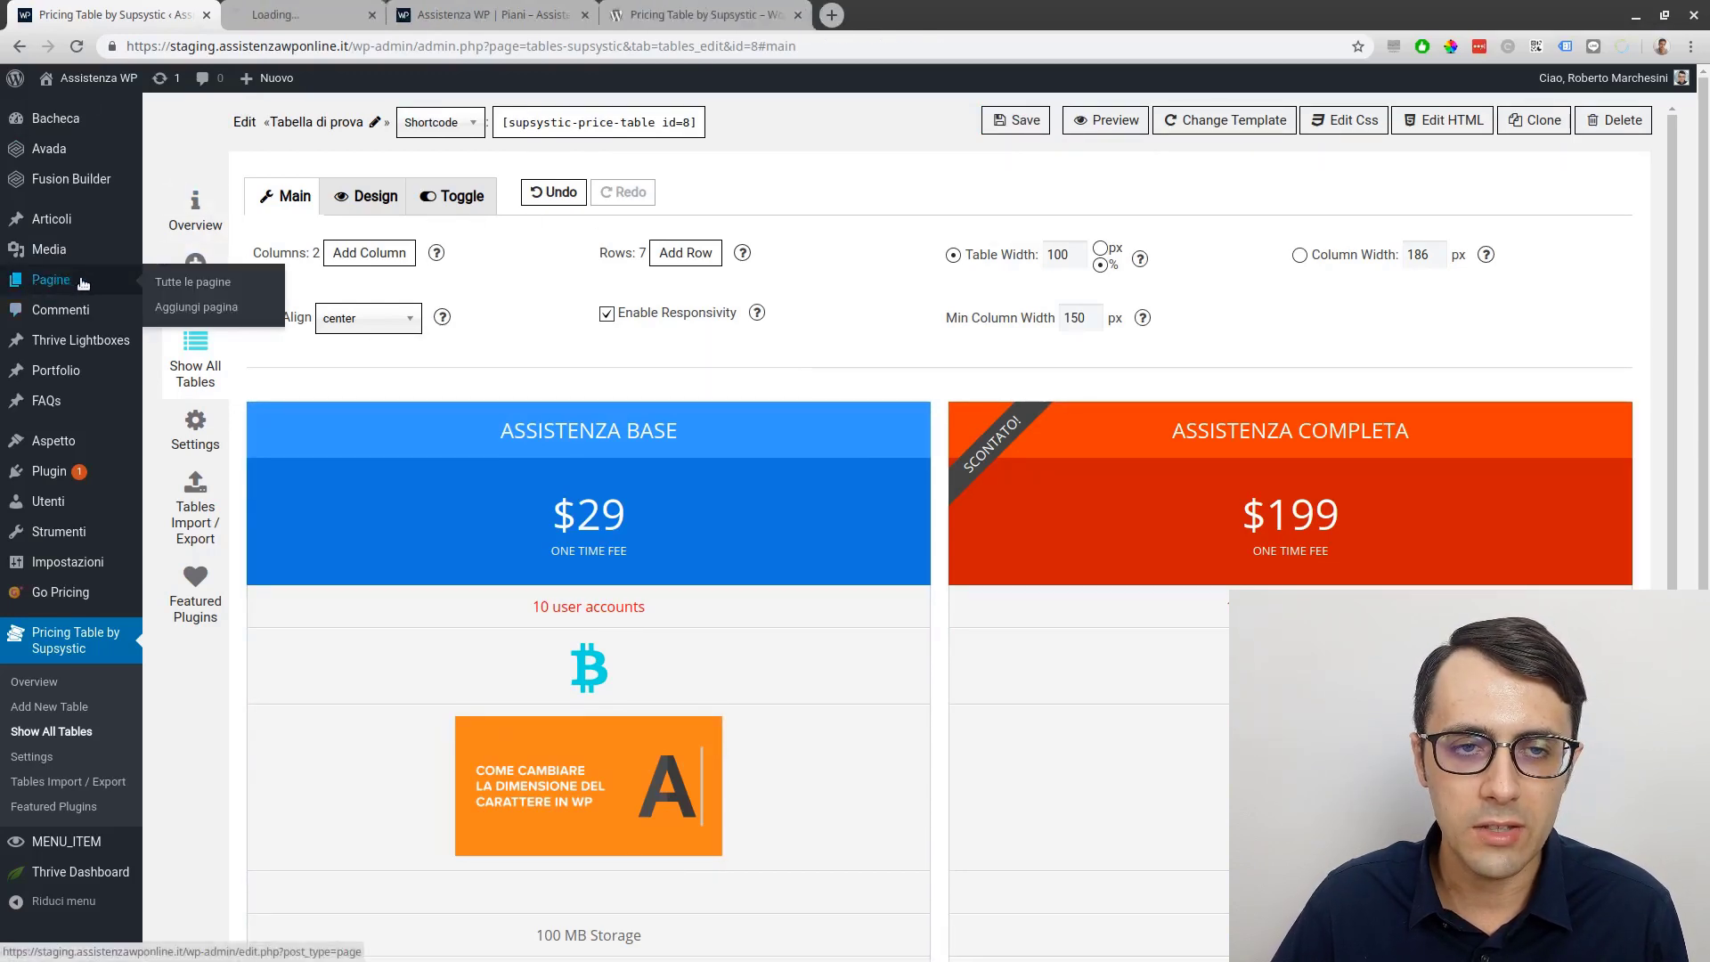
{"action": "left_click", "coordinate": [325, 11]}
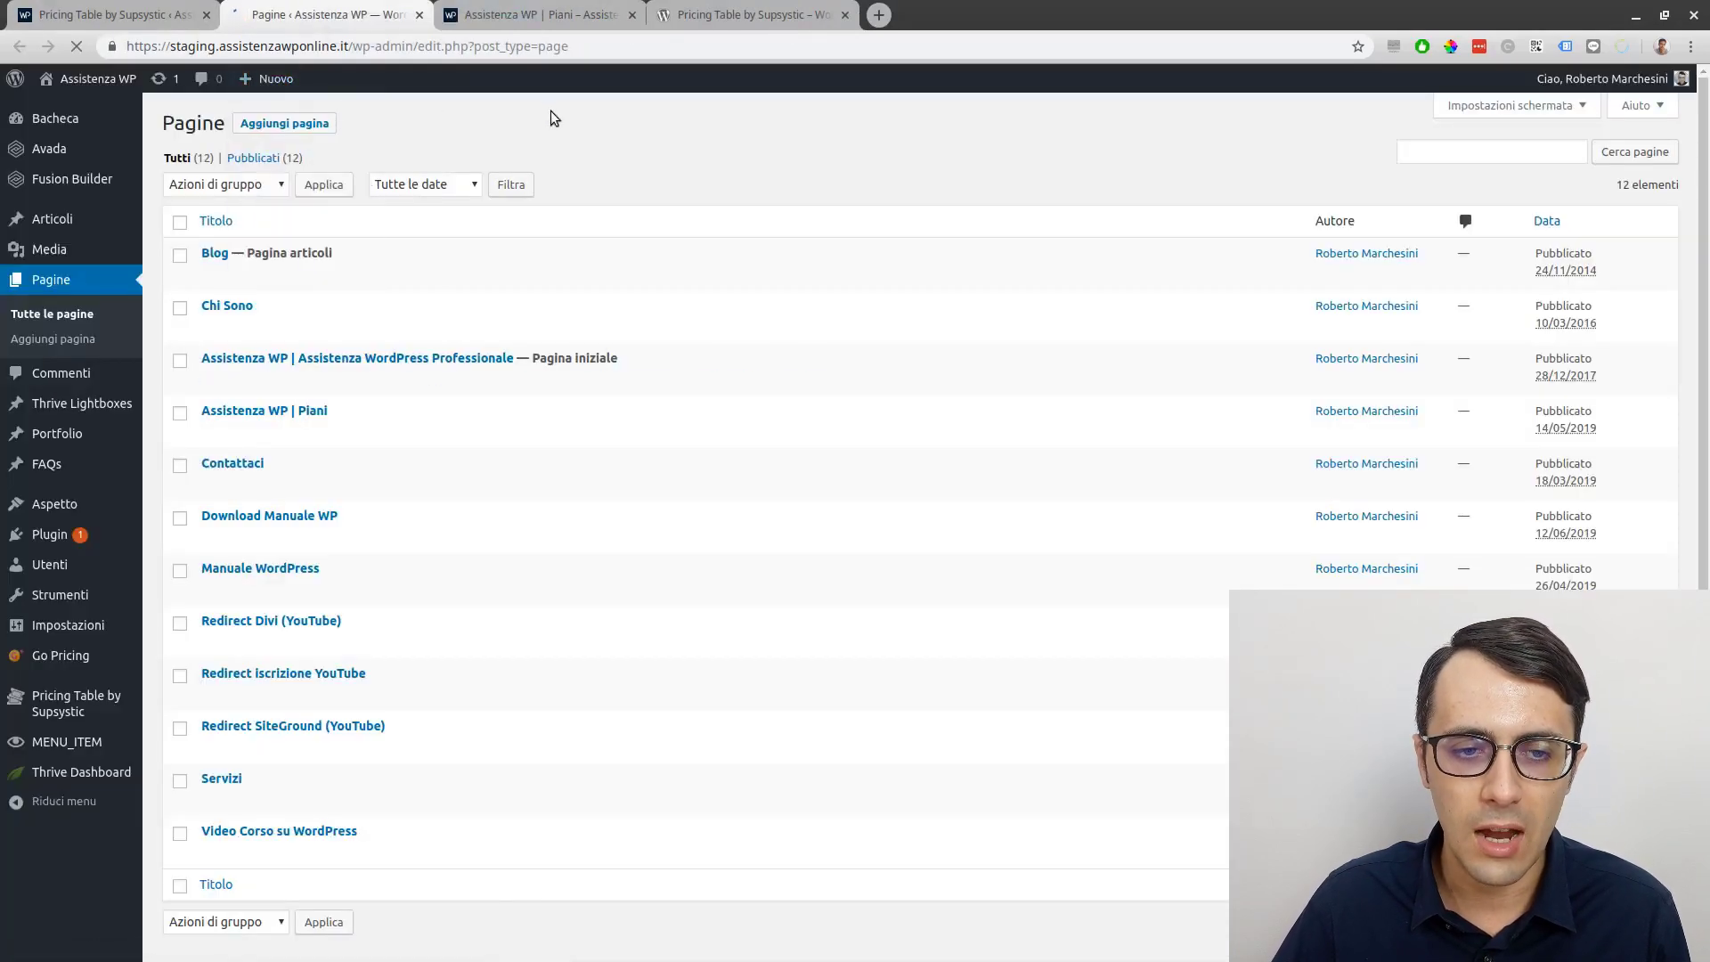
{"action": "left_click", "coordinate": [277, 130]}
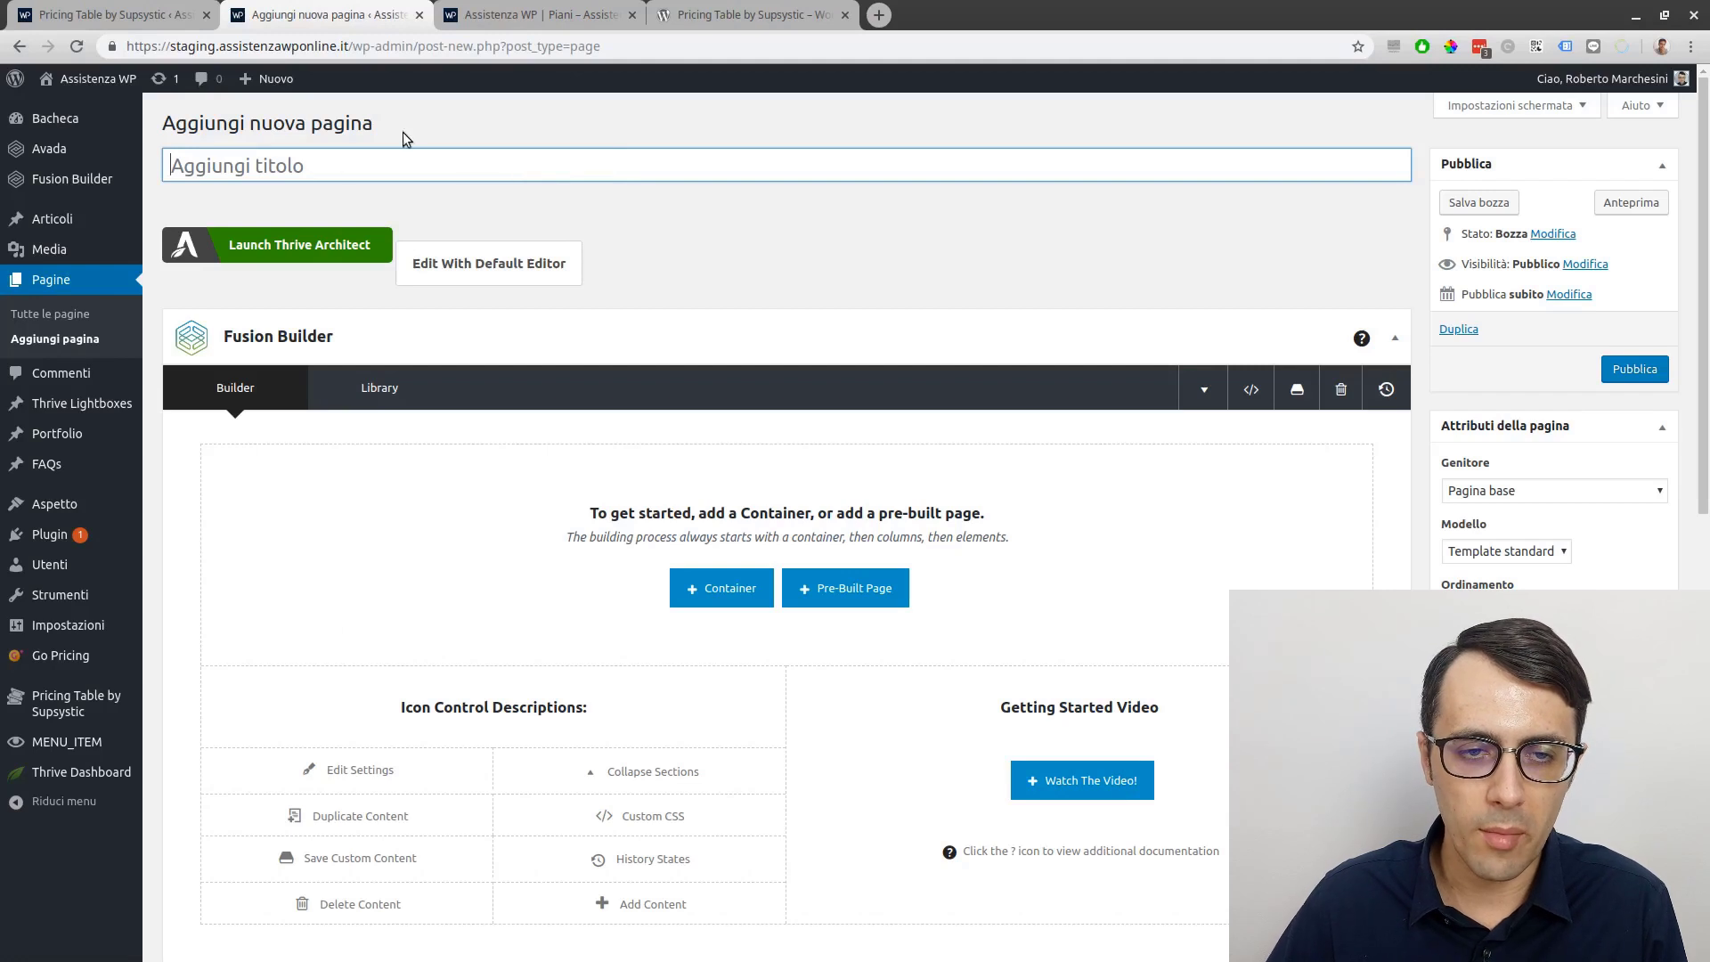
{"action": "type", "text": "Tabella di prova"}
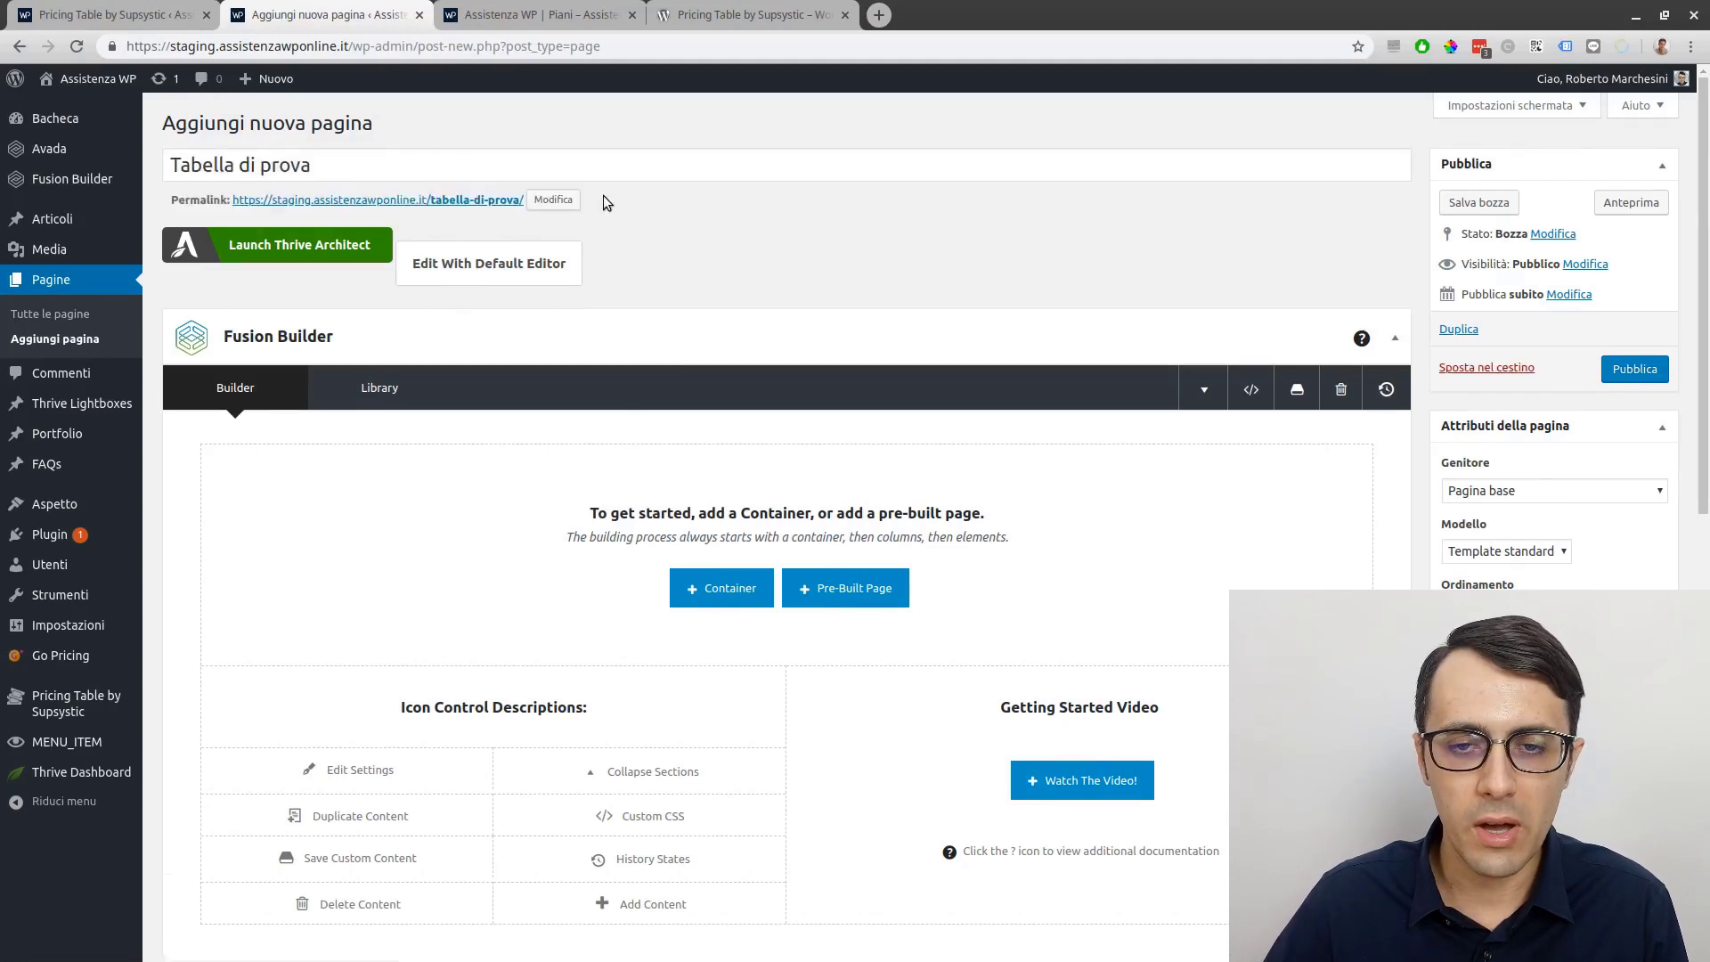
Insert a full-width 1/1 container into the page with Fusion Builder.
{"action": "scroll", "coordinate": [606, 203], "scroll_direction": "down", "scroll_amount": 1}
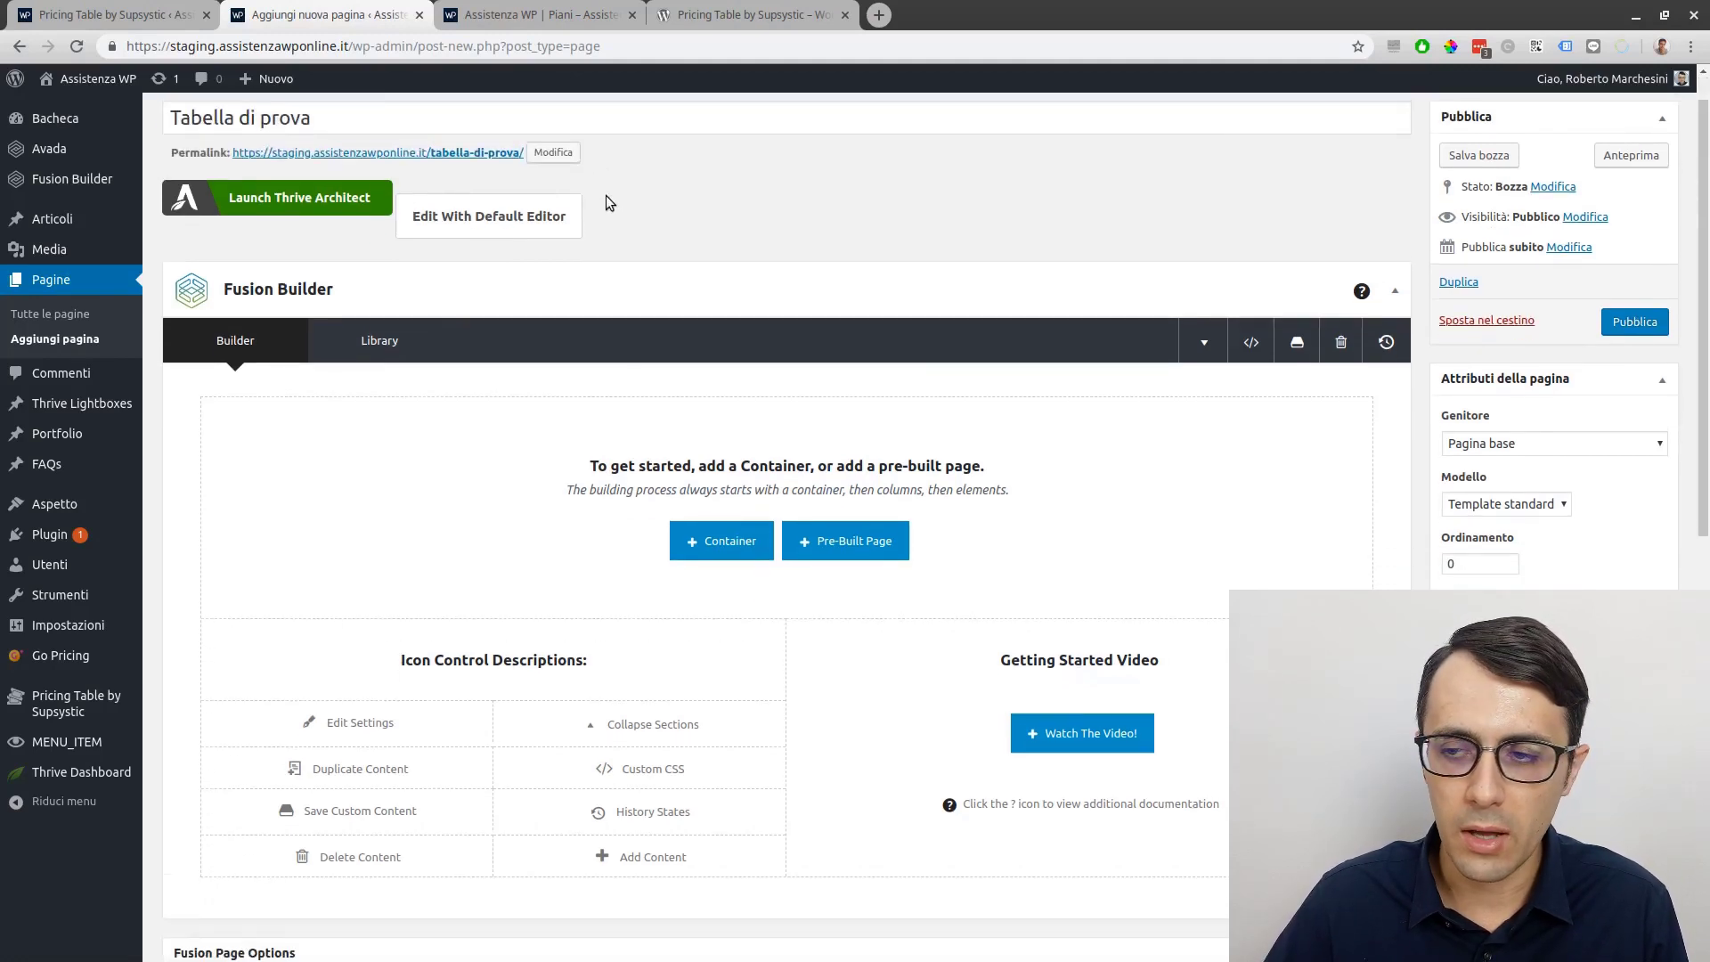
{"action": "scroll", "coordinate": [577, 241], "scroll_direction": "down", "scroll_amount": 1}
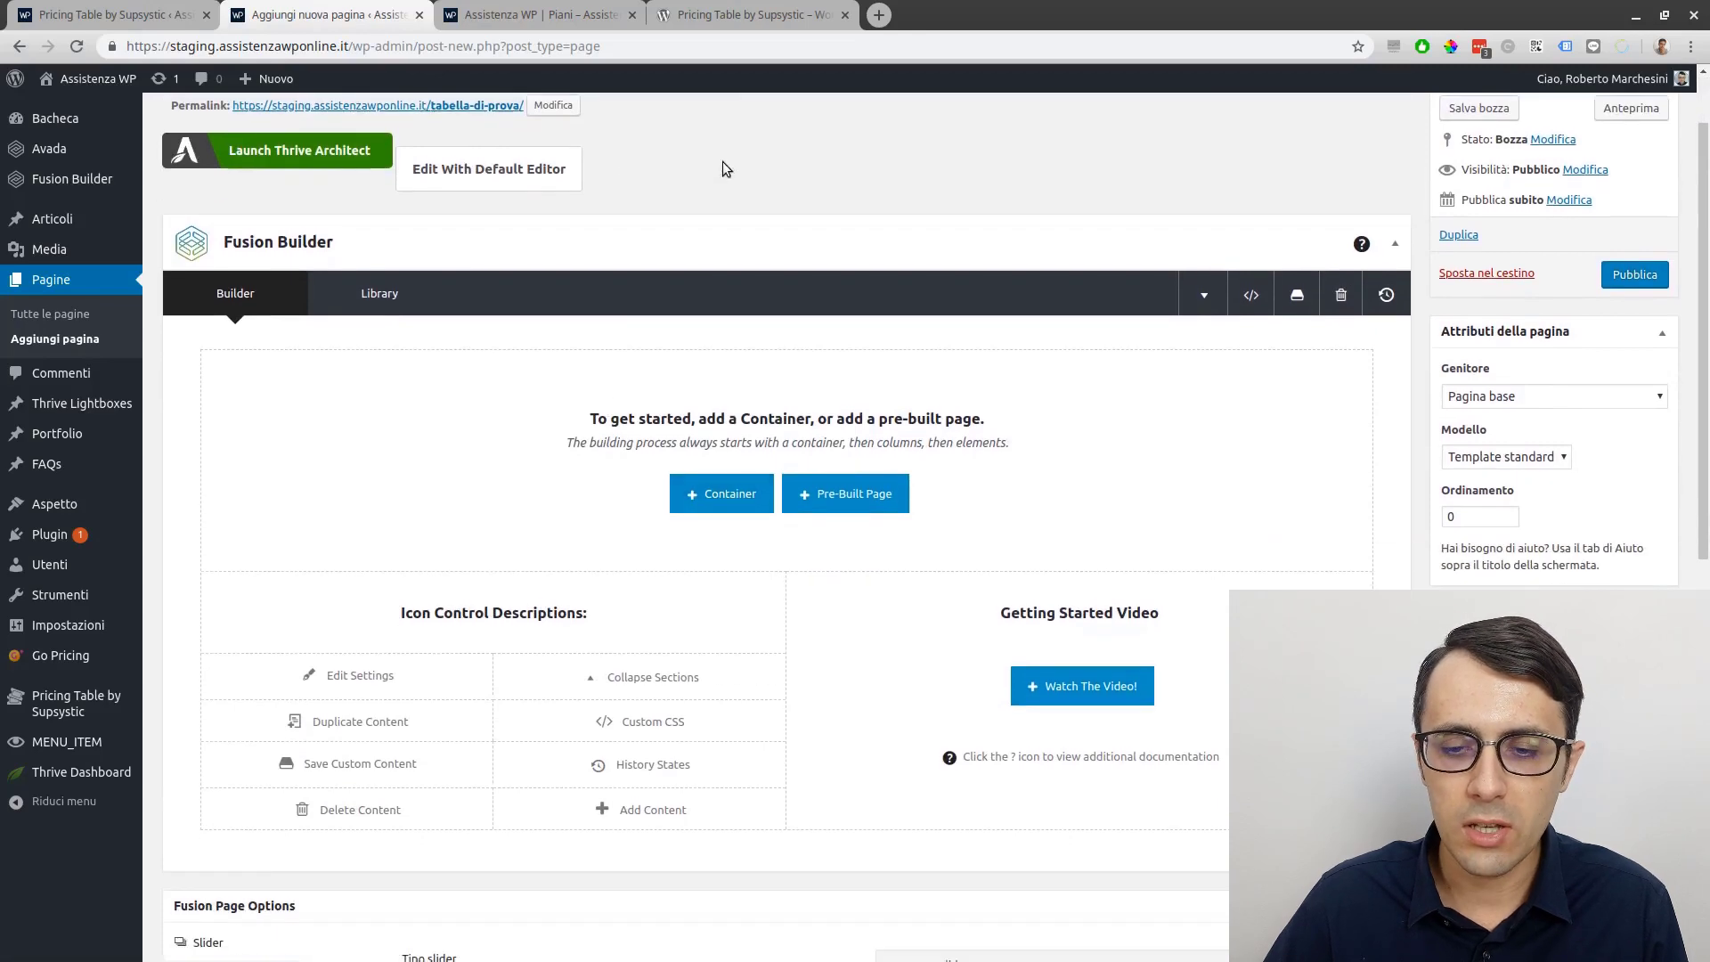
{"action": "scroll", "coordinate": [723, 162], "scroll_direction": "down", "scroll_amount": 3}
{"action": "left_click", "coordinate": [721, 355]}
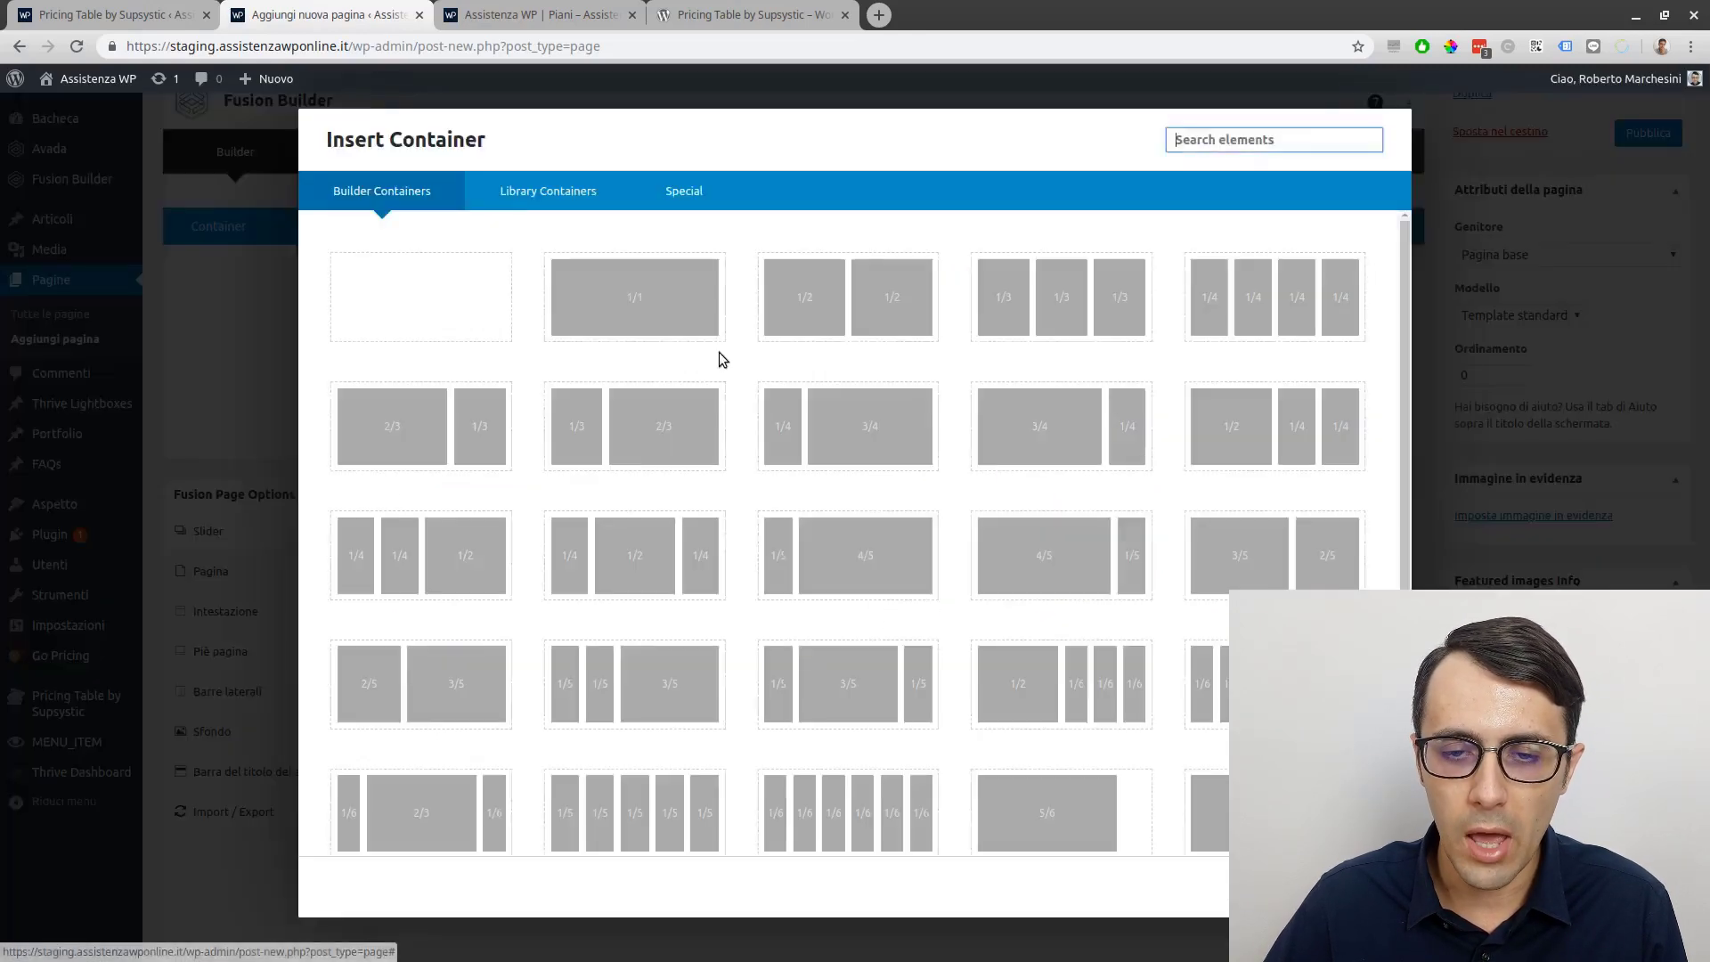
{"action": "left_click", "coordinate": [614, 299]}
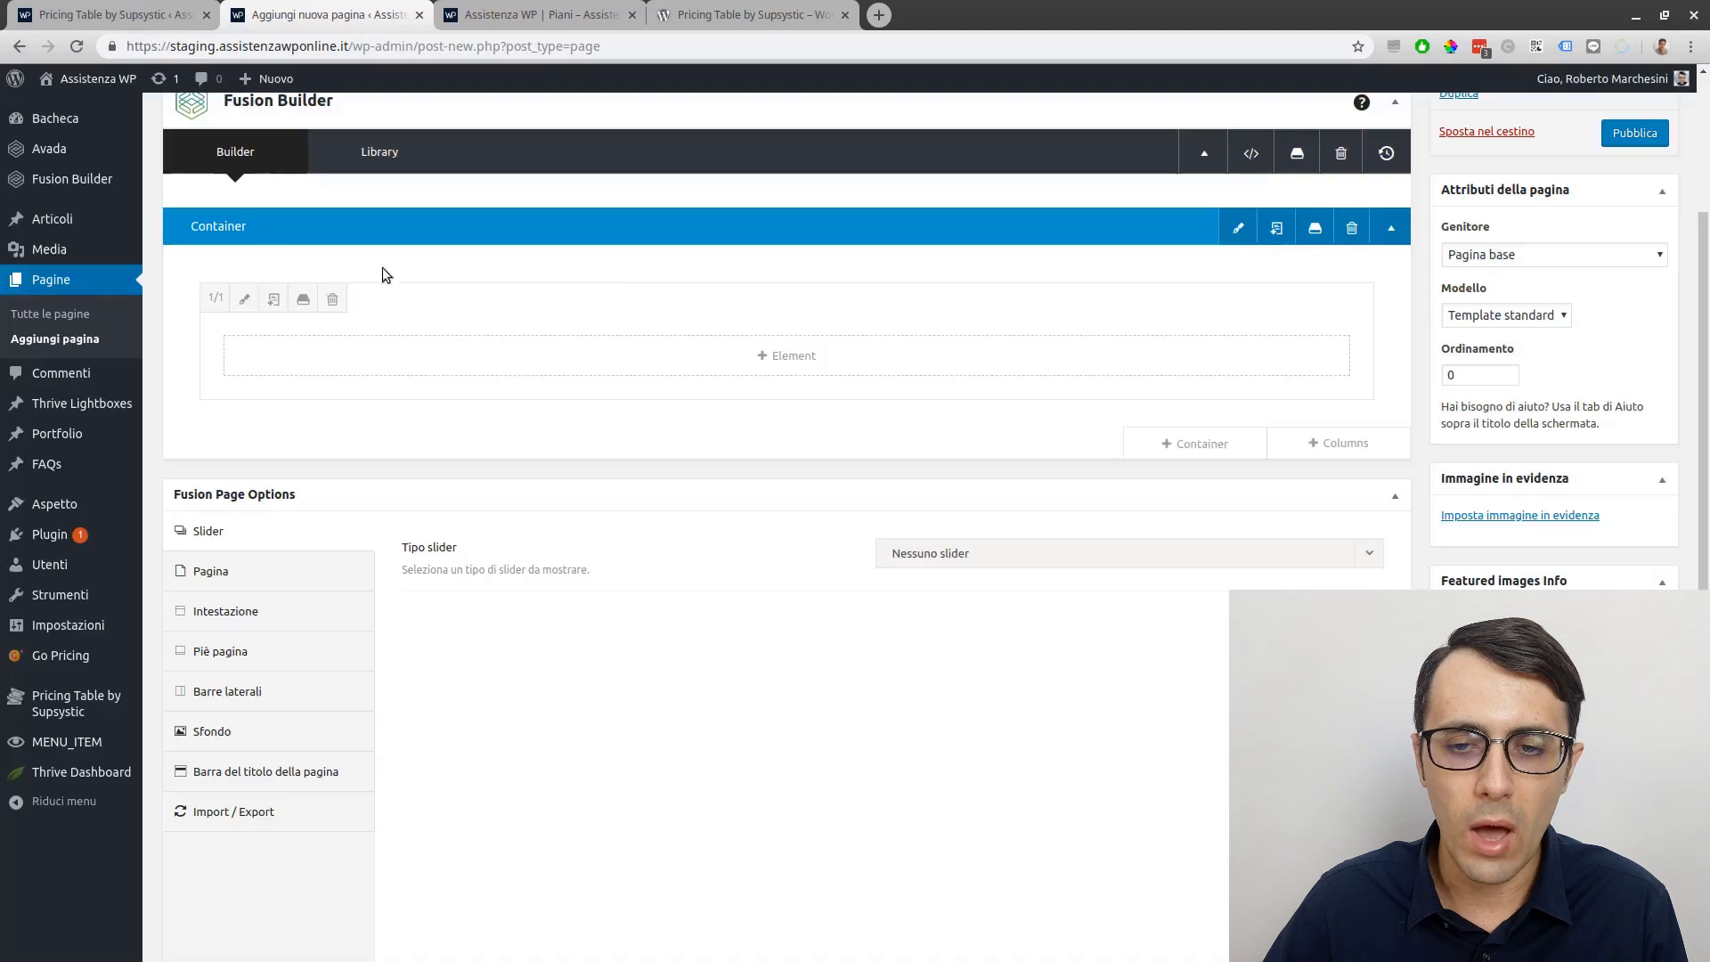
Add a Text Block element inside the 1/1 column of the container.
{"action": "left_click_drag", "start_coordinate": [748, 351], "coordinate": [753, 354]}
{"action": "left_click", "coordinate": [753, 354]}
{"action": "type", "text": "tex"}
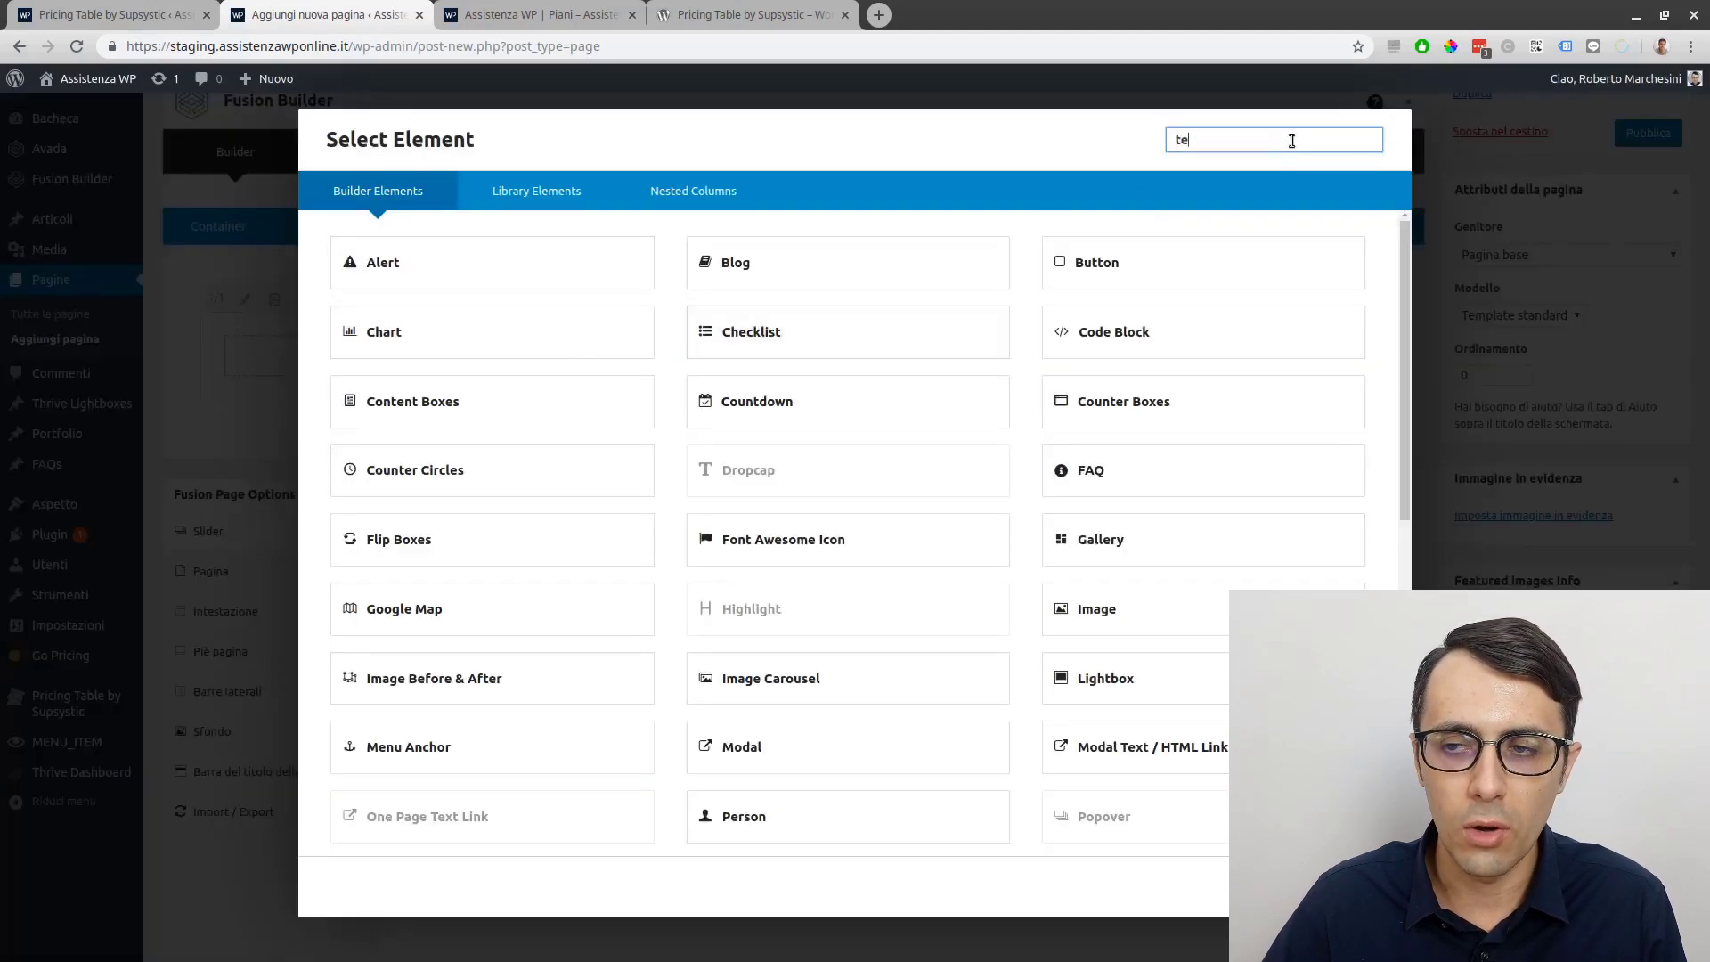
{"action": "left_click", "coordinate": [1098, 264]}
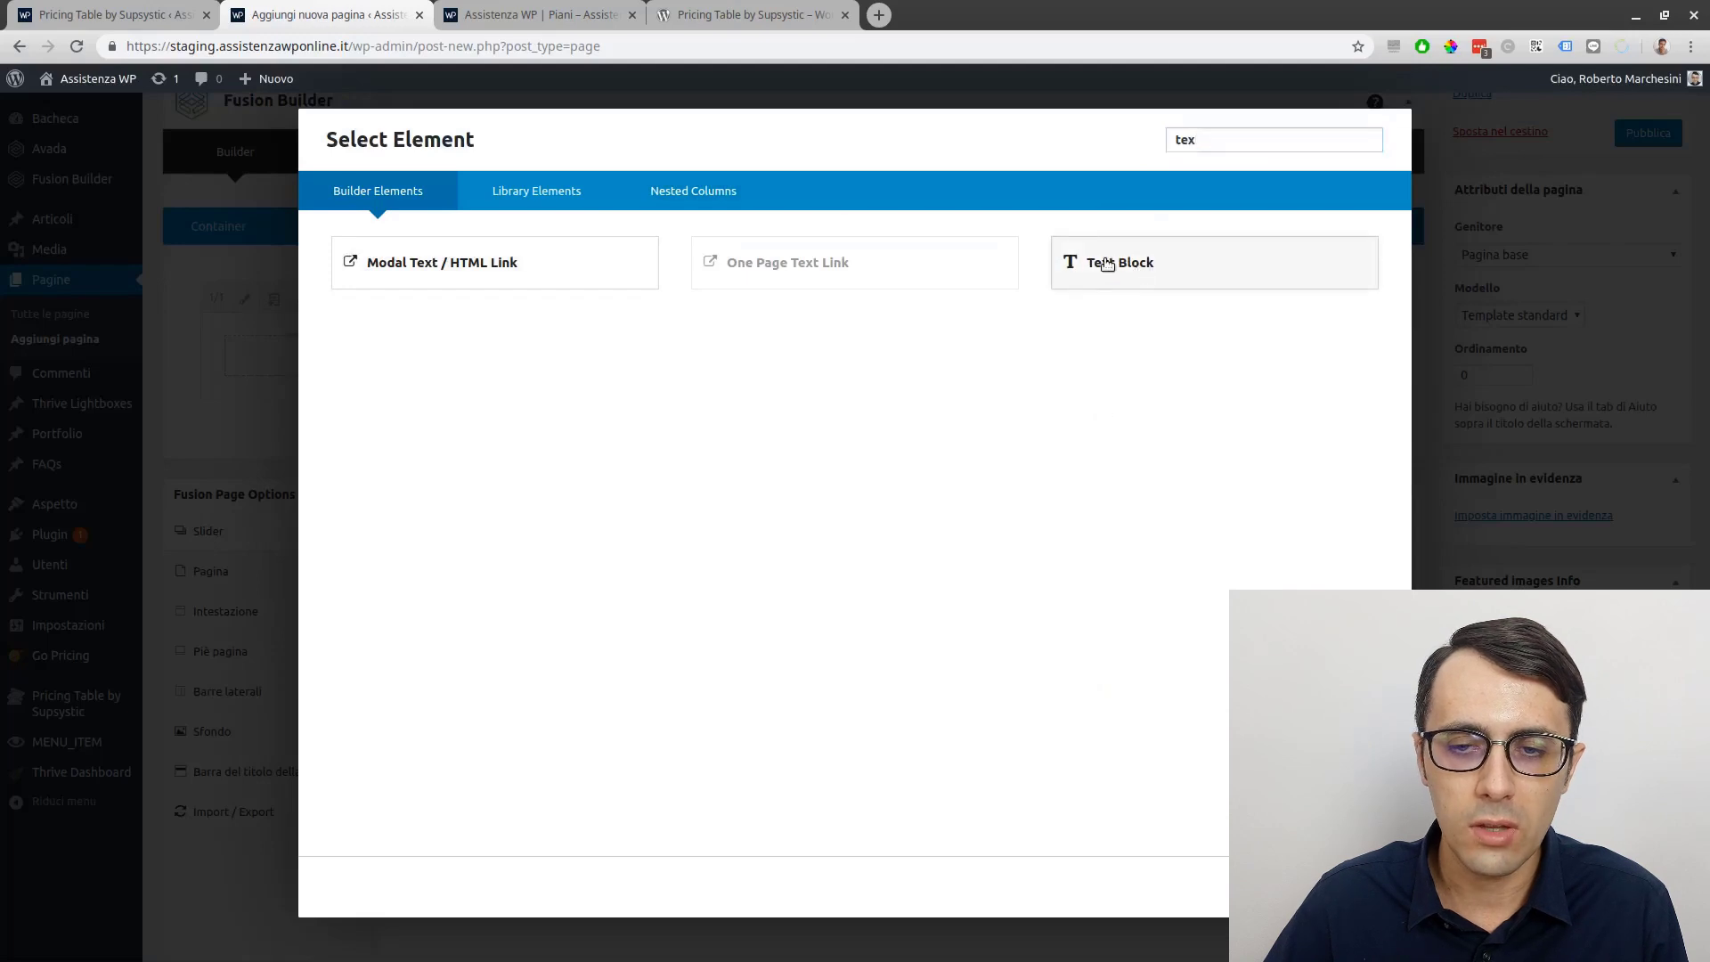
Copy the pricing table's shortcode [supsystic-price-table id=8] from the table editor and paste it into the Text Block content.
{"action": "left_click", "coordinate": [431, 581]}
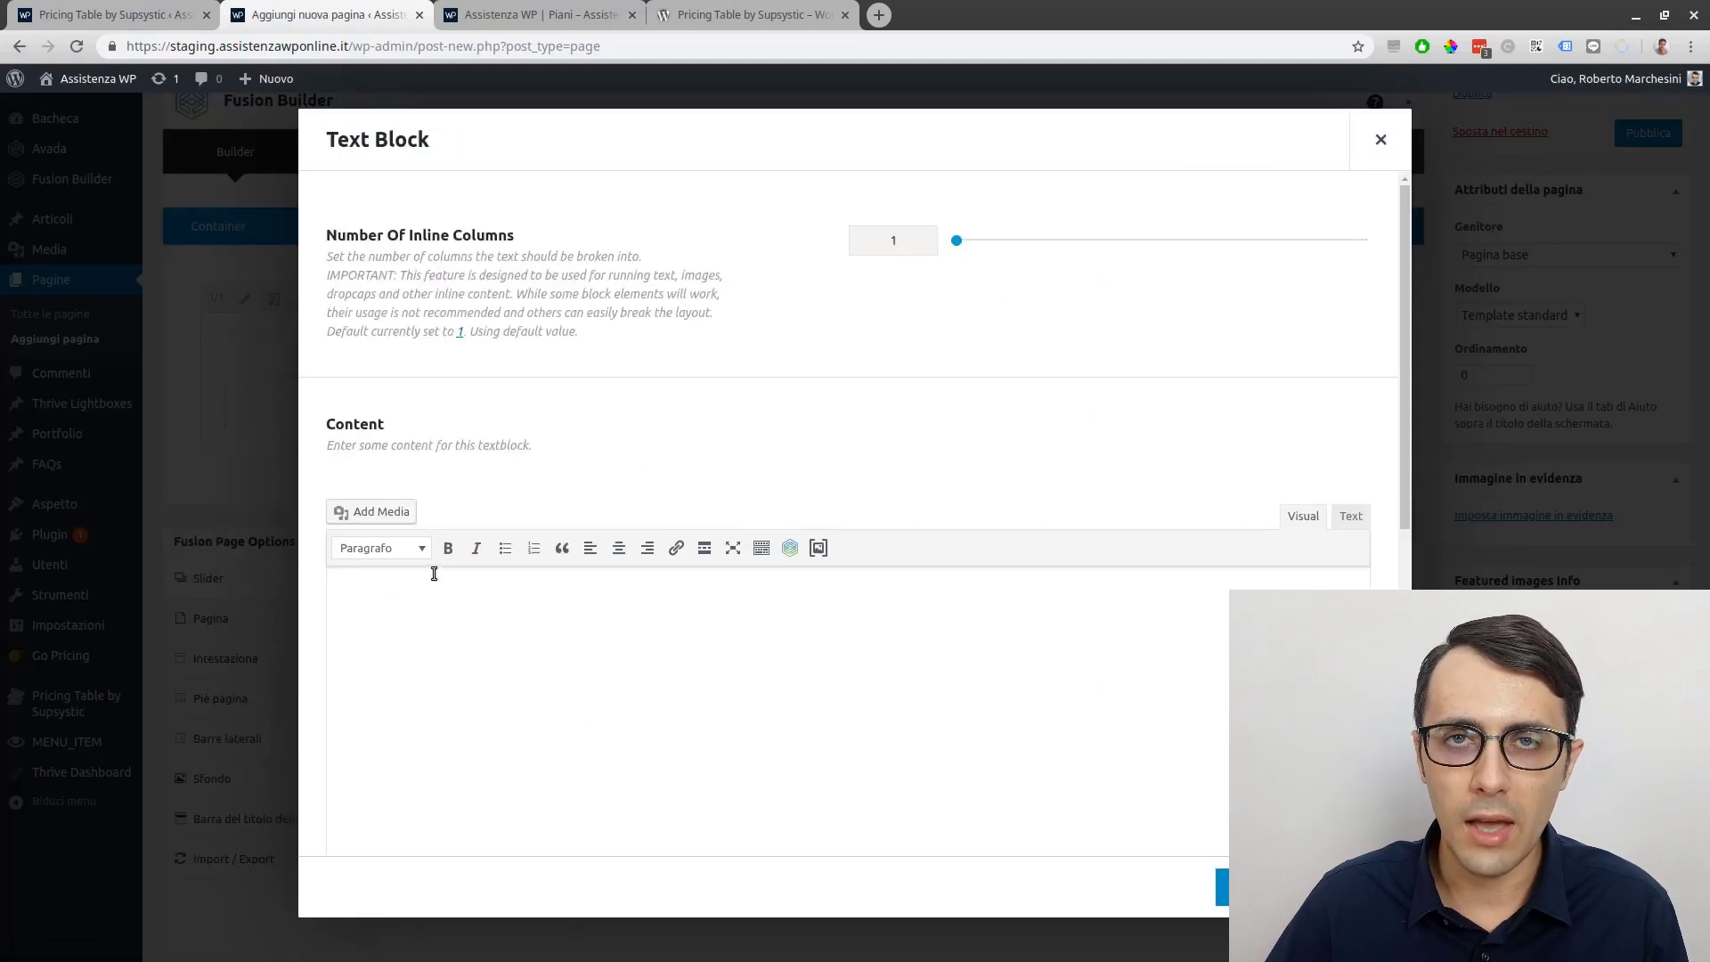
{"action": "left_click", "coordinate": [140, 9]}
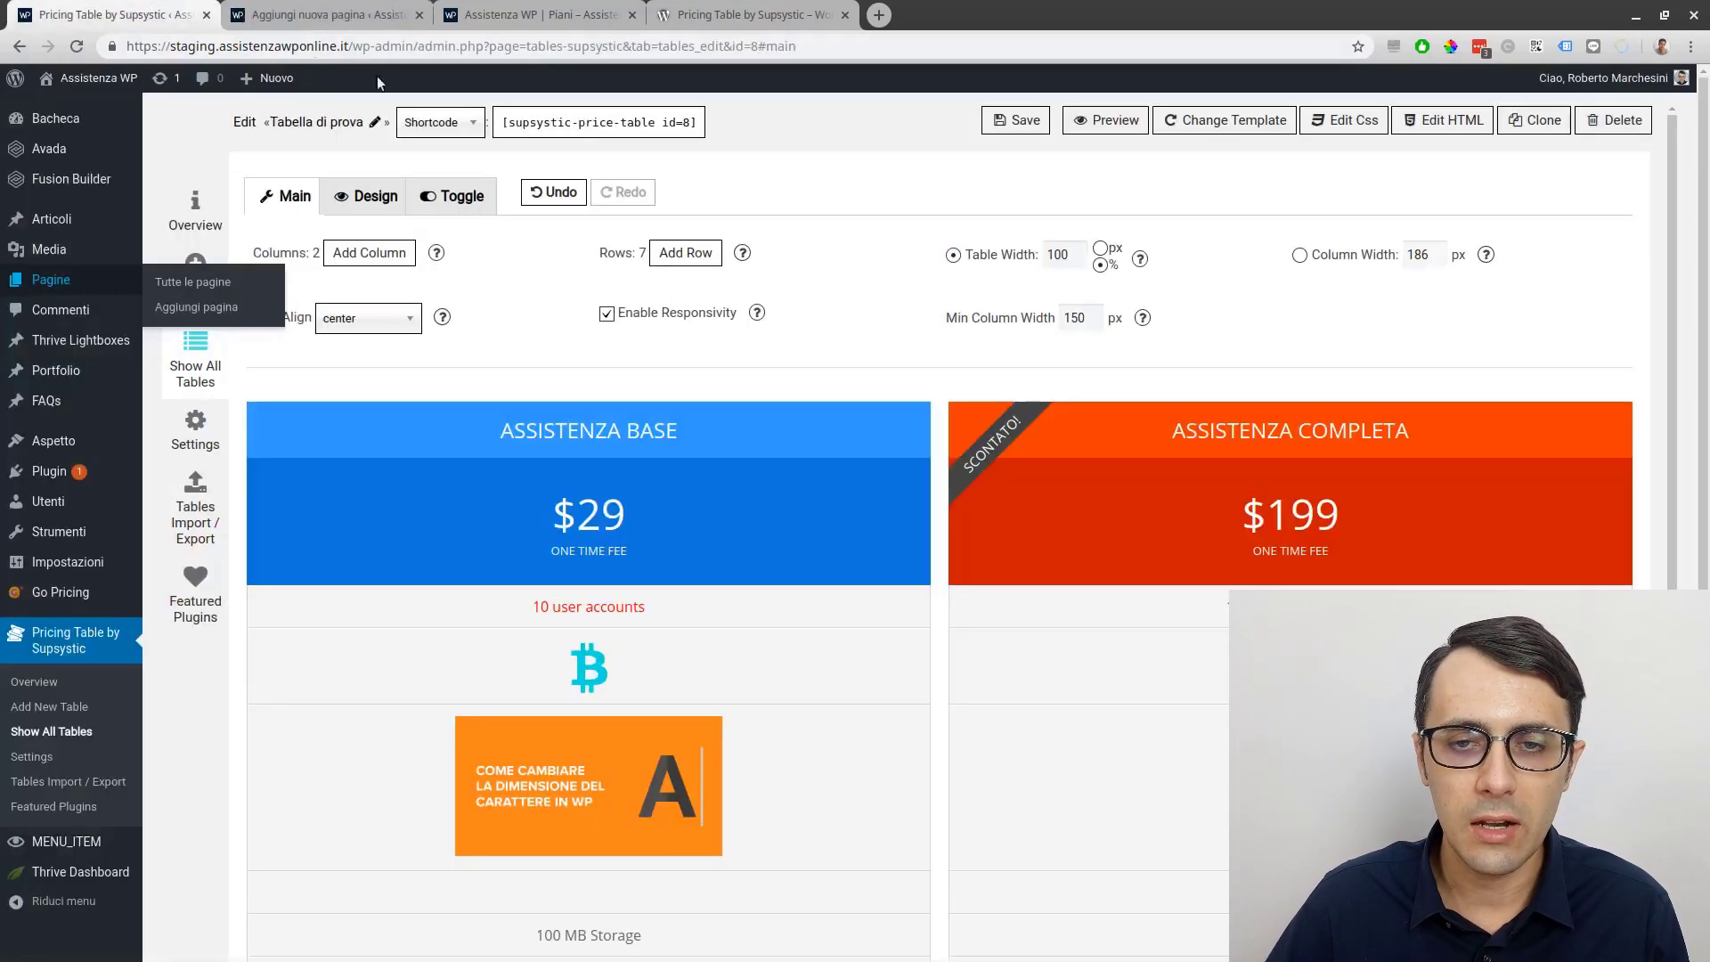
{"action": "left_click", "coordinate": [523, 121]}
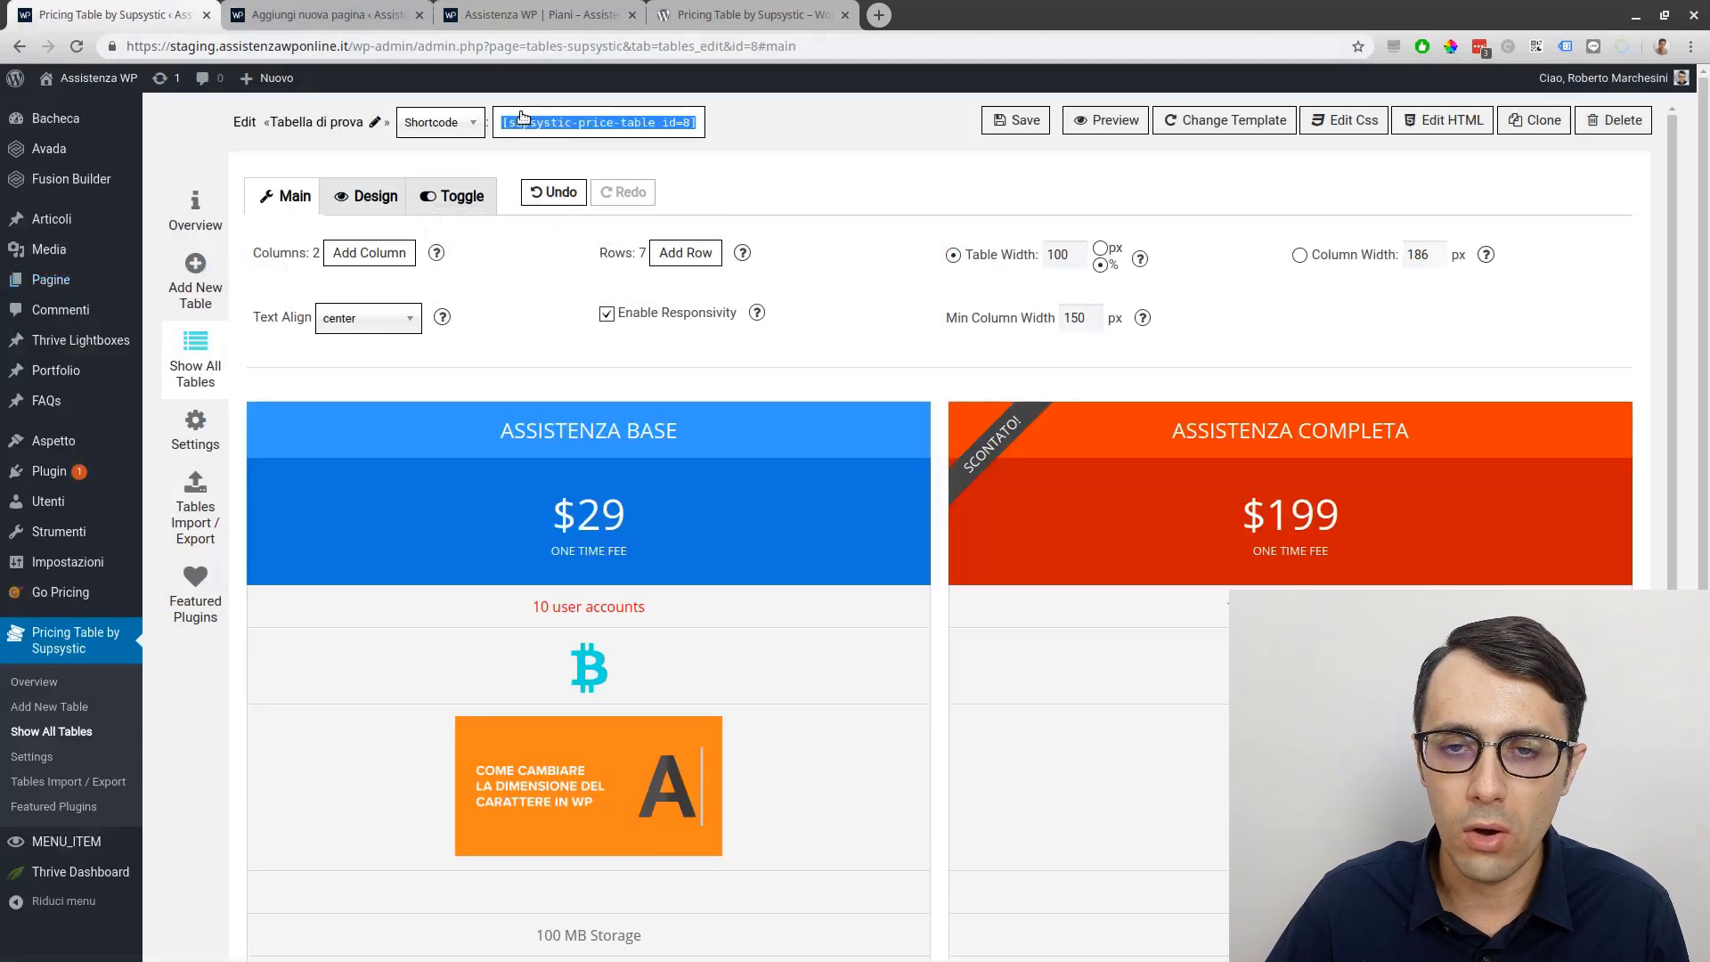
{"action": "right_click", "coordinate": [563, 128]}
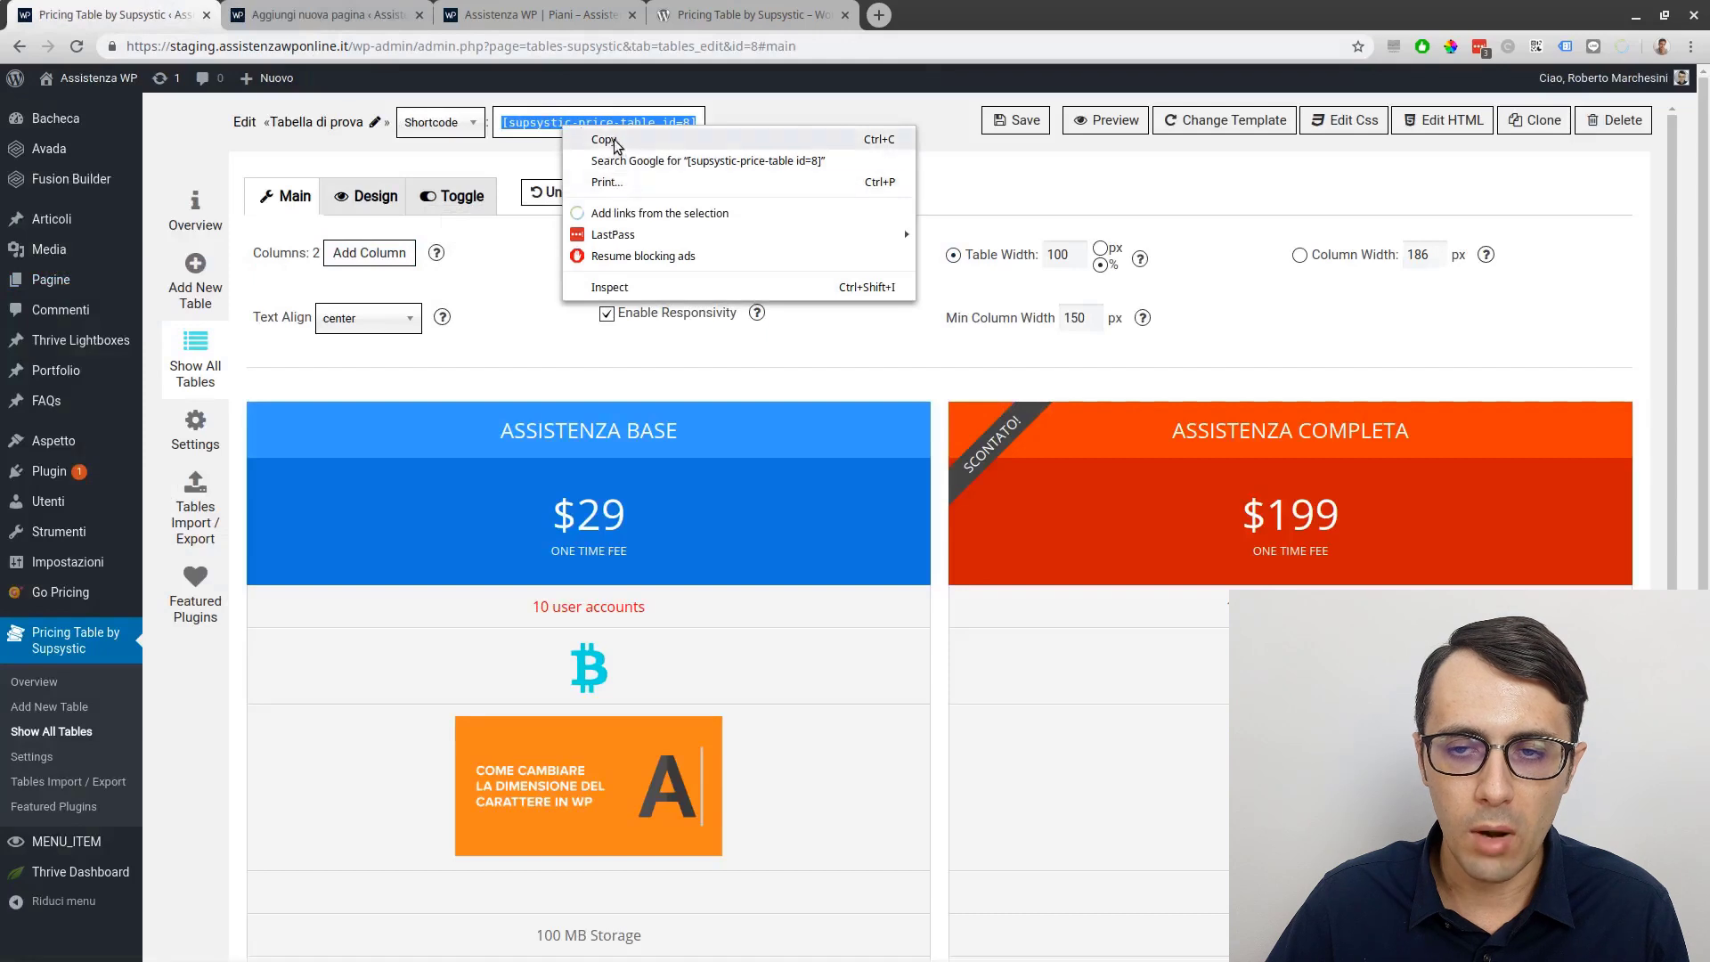
{"action": "left_click", "coordinate": [594, 139]}
{"action": "left_click", "coordinate": [337, 11]}
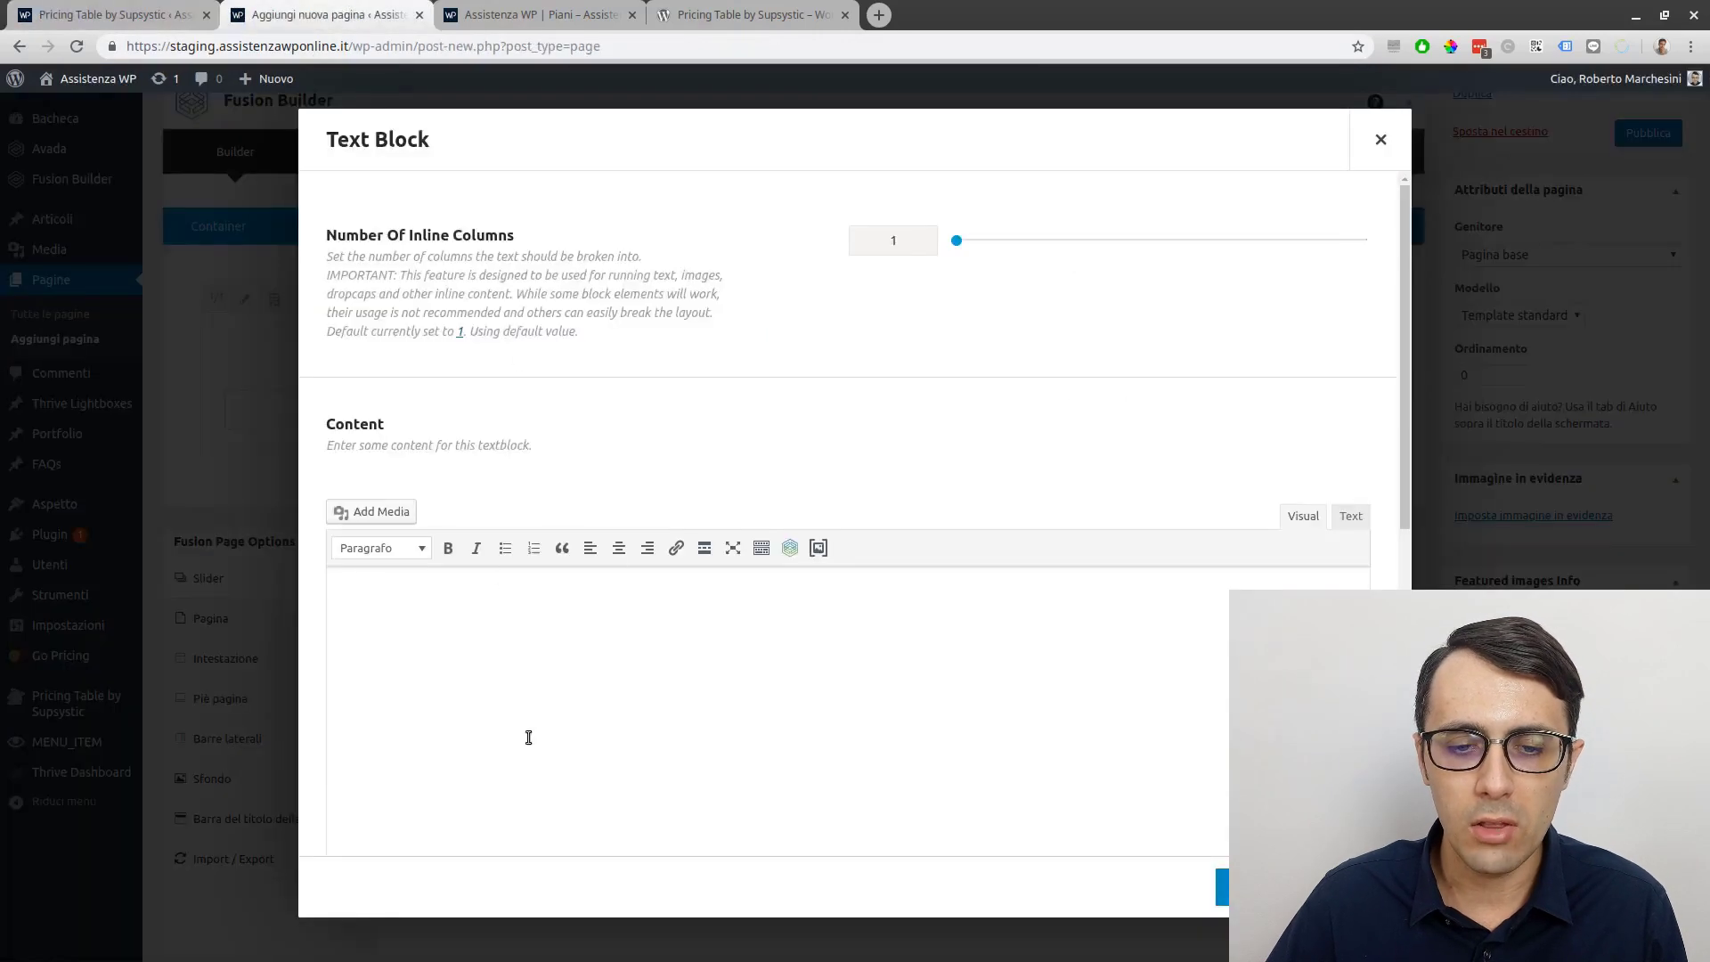
{"action": "key", "text": "ctrl+v"}
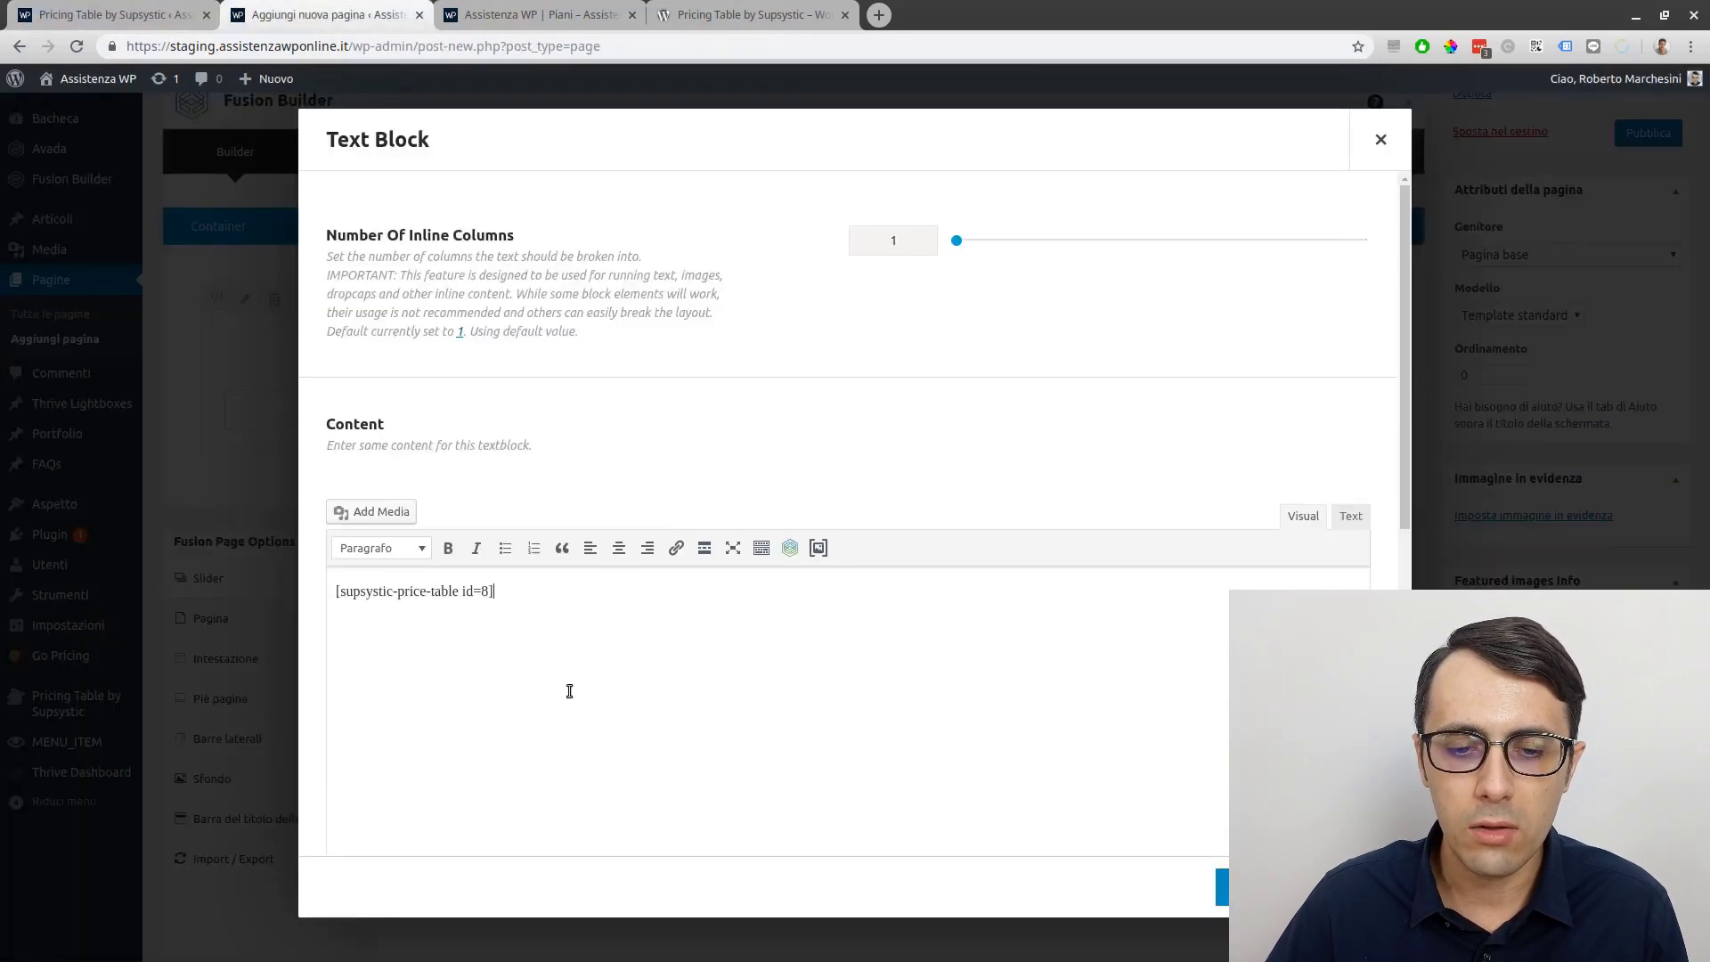
Center the shortcode in the Text Block and save the element.
{"action": "triple_click", "coordinate": [447, 595]}
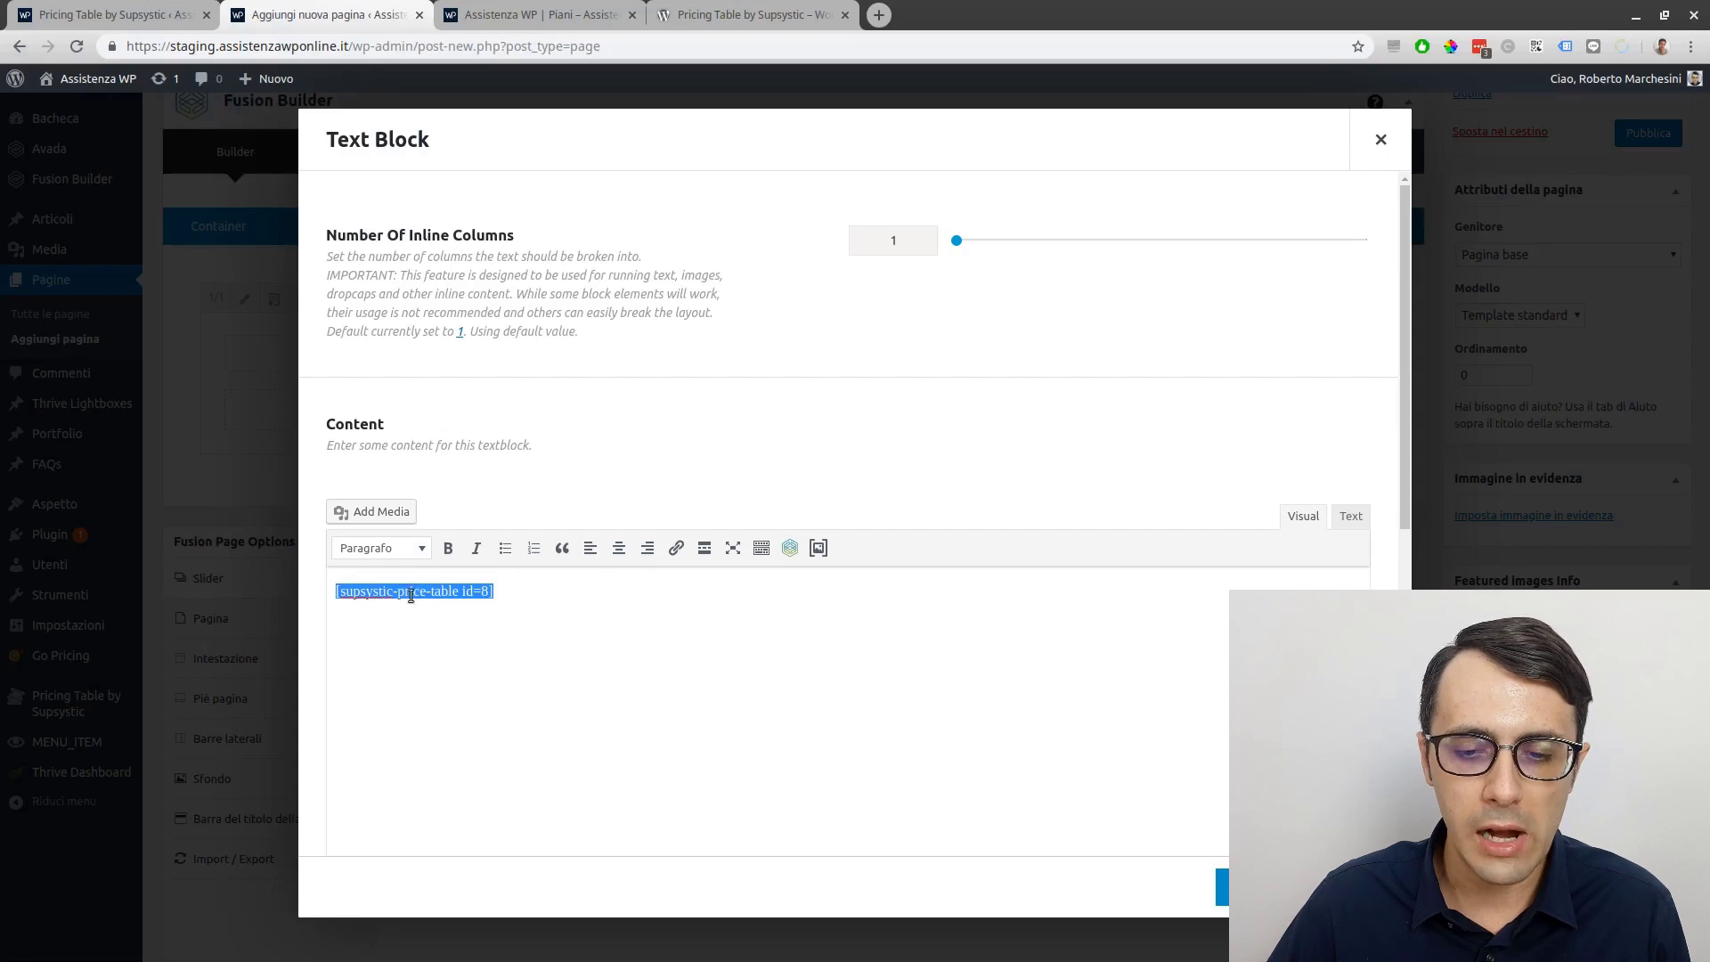
{"action": "left_click", "coordinate": [615, 547]}
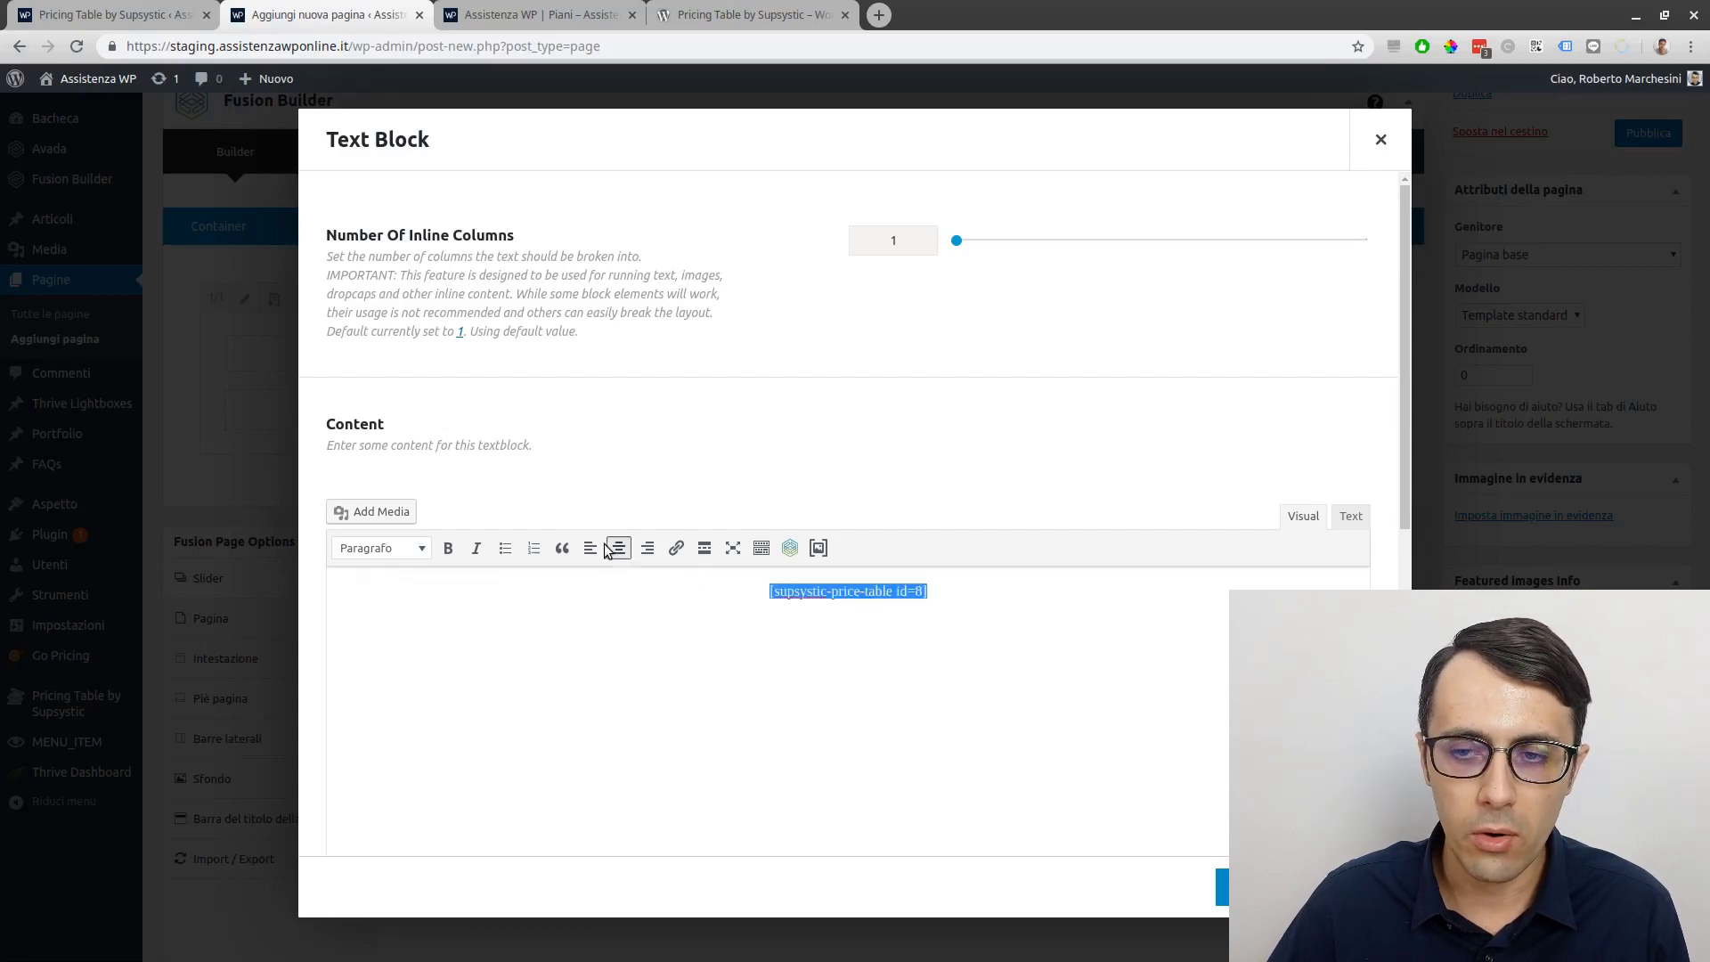
{"action": "left_click", "coordinate": [1251, 886]}
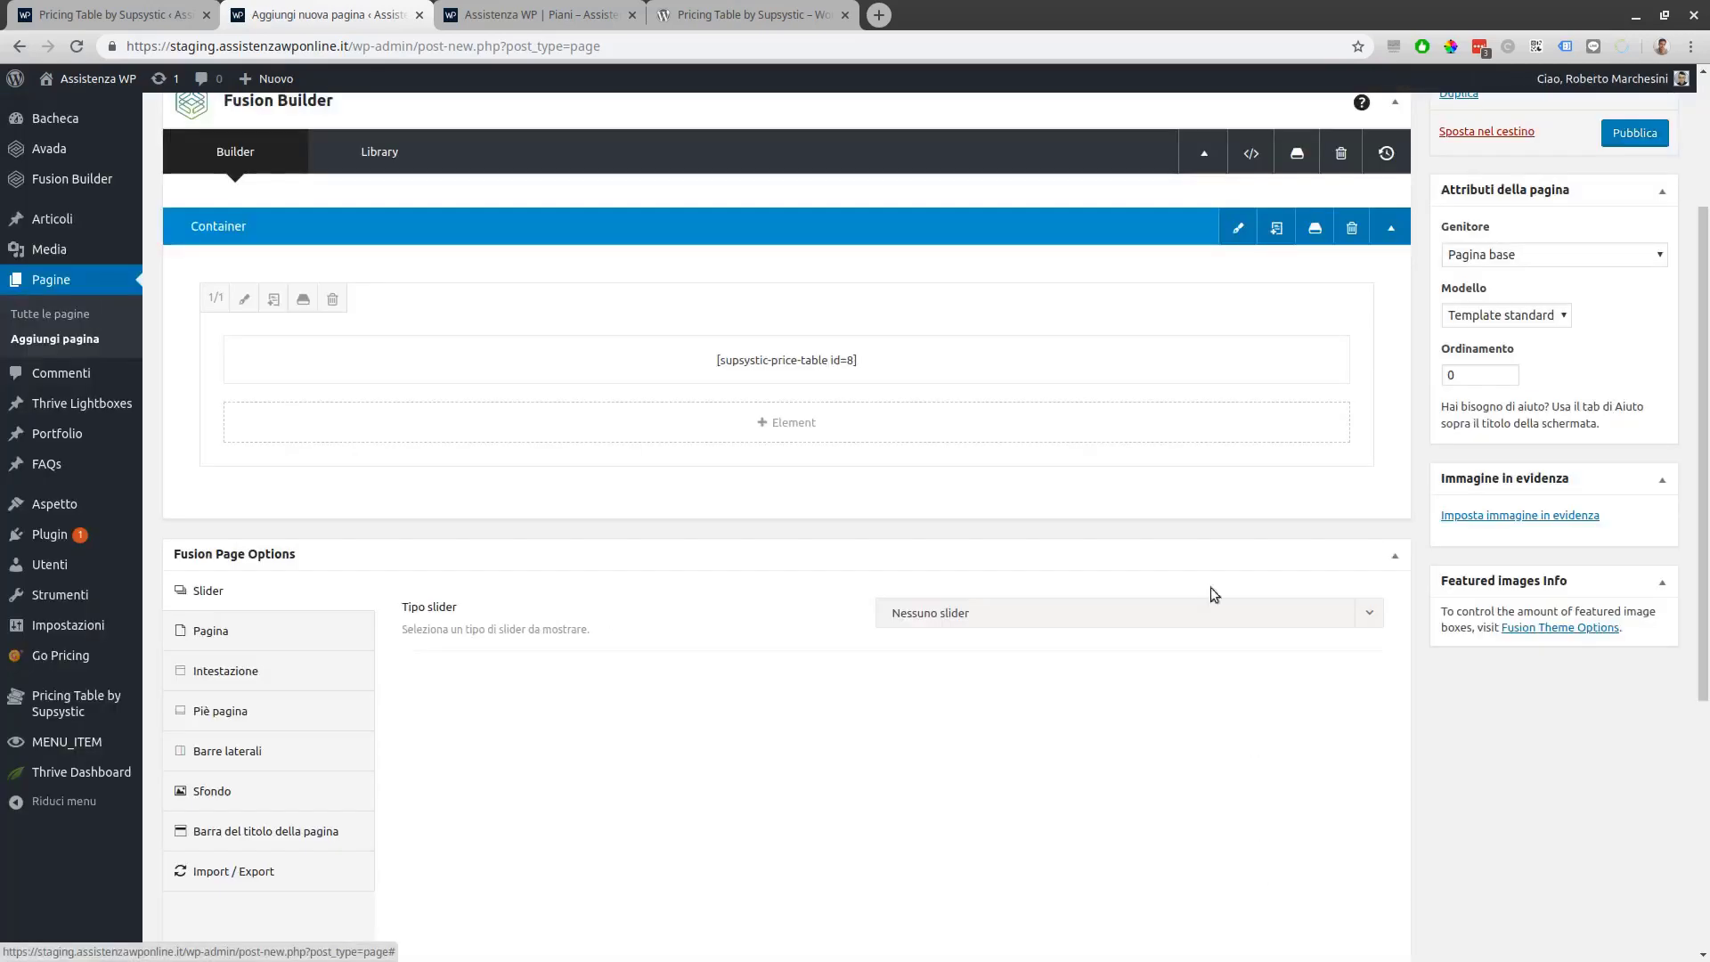
Publish the "Tabella di prova" page and view it in a new browser tab to inspect the pricing table.
{"action": "scroll", "coordinate": [1211, 586], "scroll_direction": "up", "scroll_amount": 3}
{"action": "left_click", "coordinate": [1637, 371]}
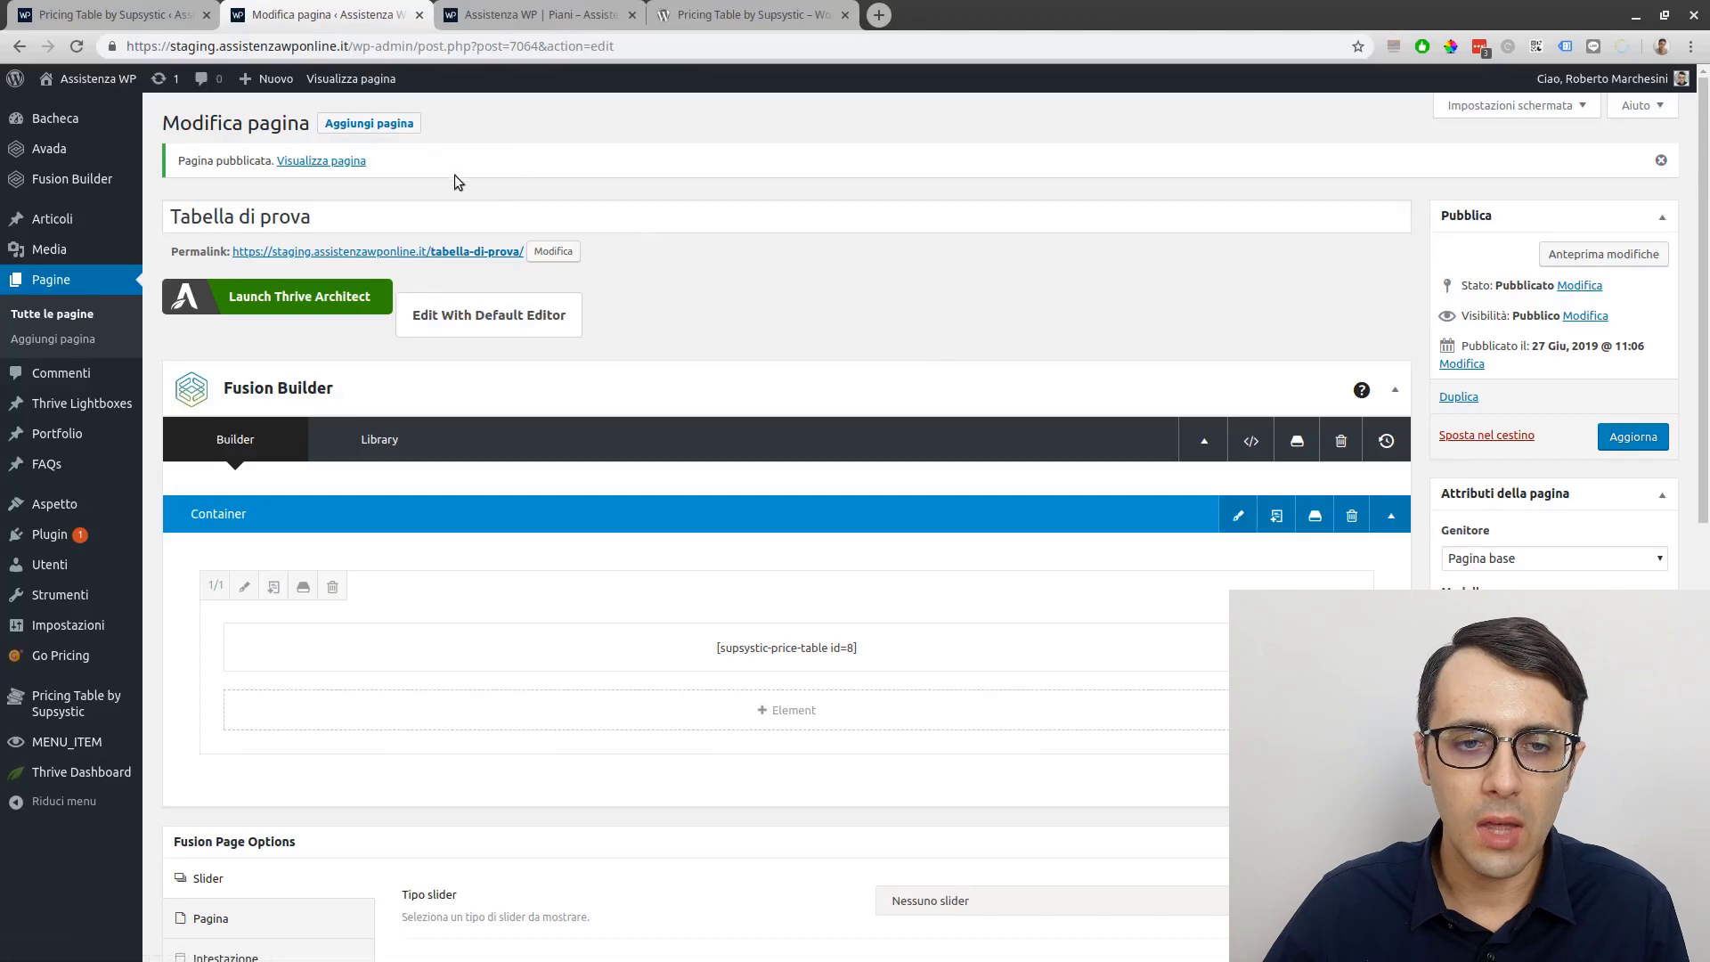
{"action": "middle_click", "coordinate": [339, 161]}
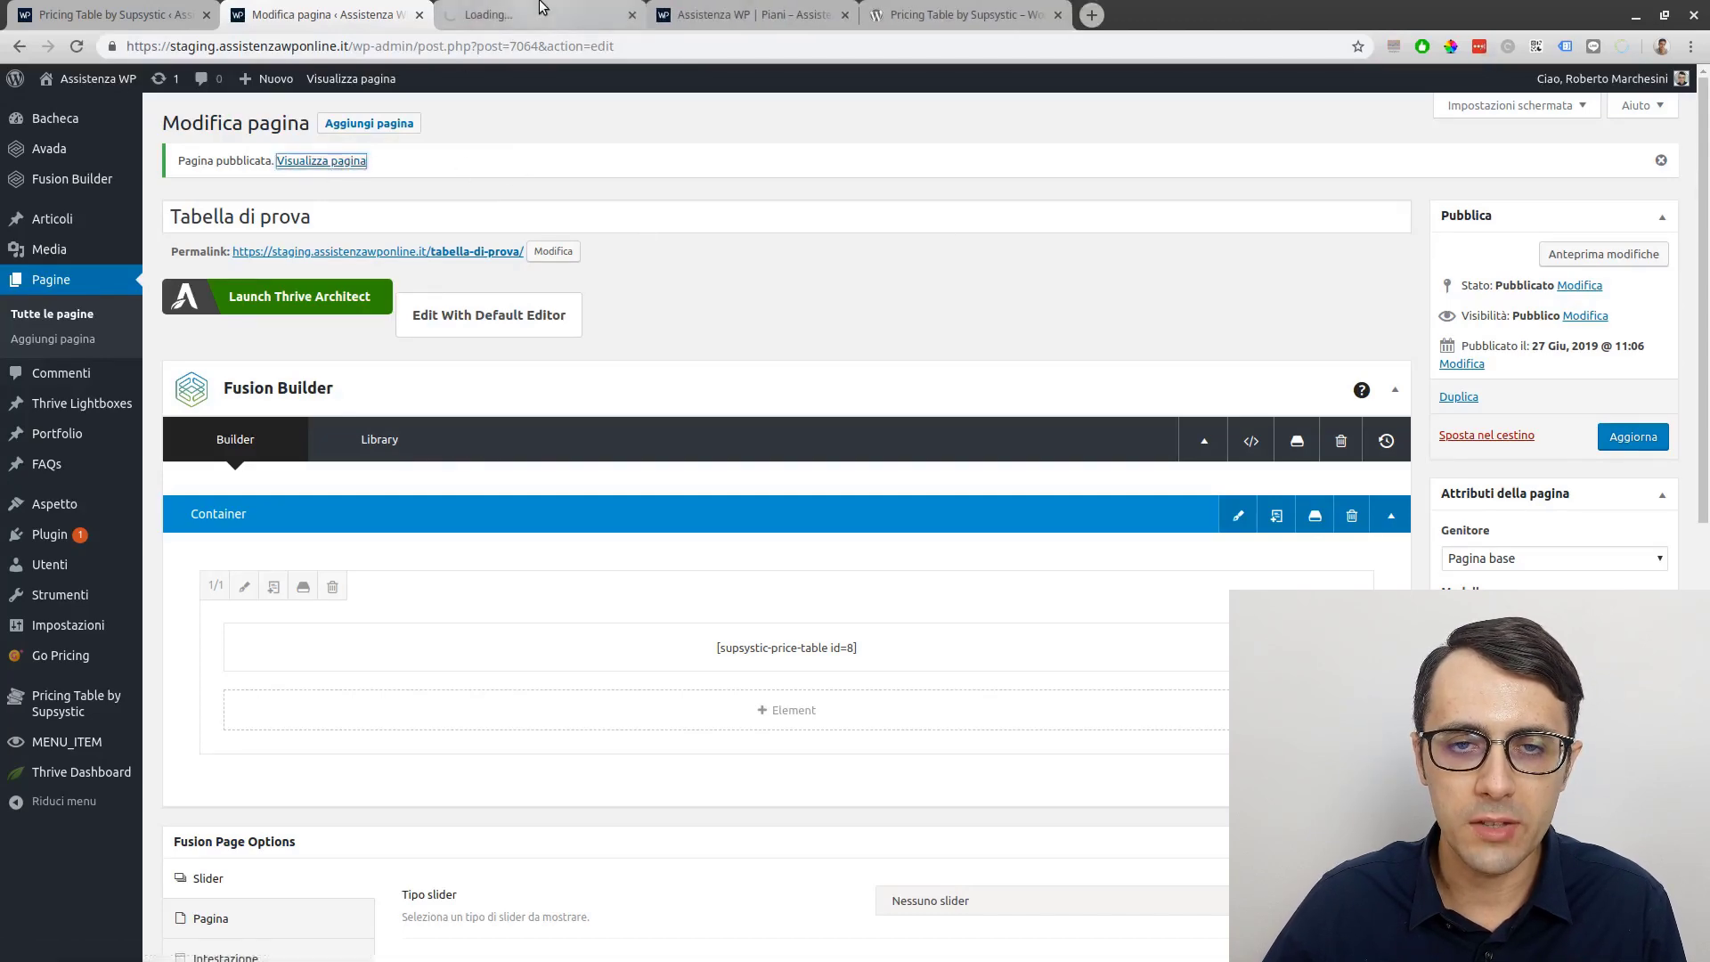
{"action": "left_click", "coordinate": [542, 11]}
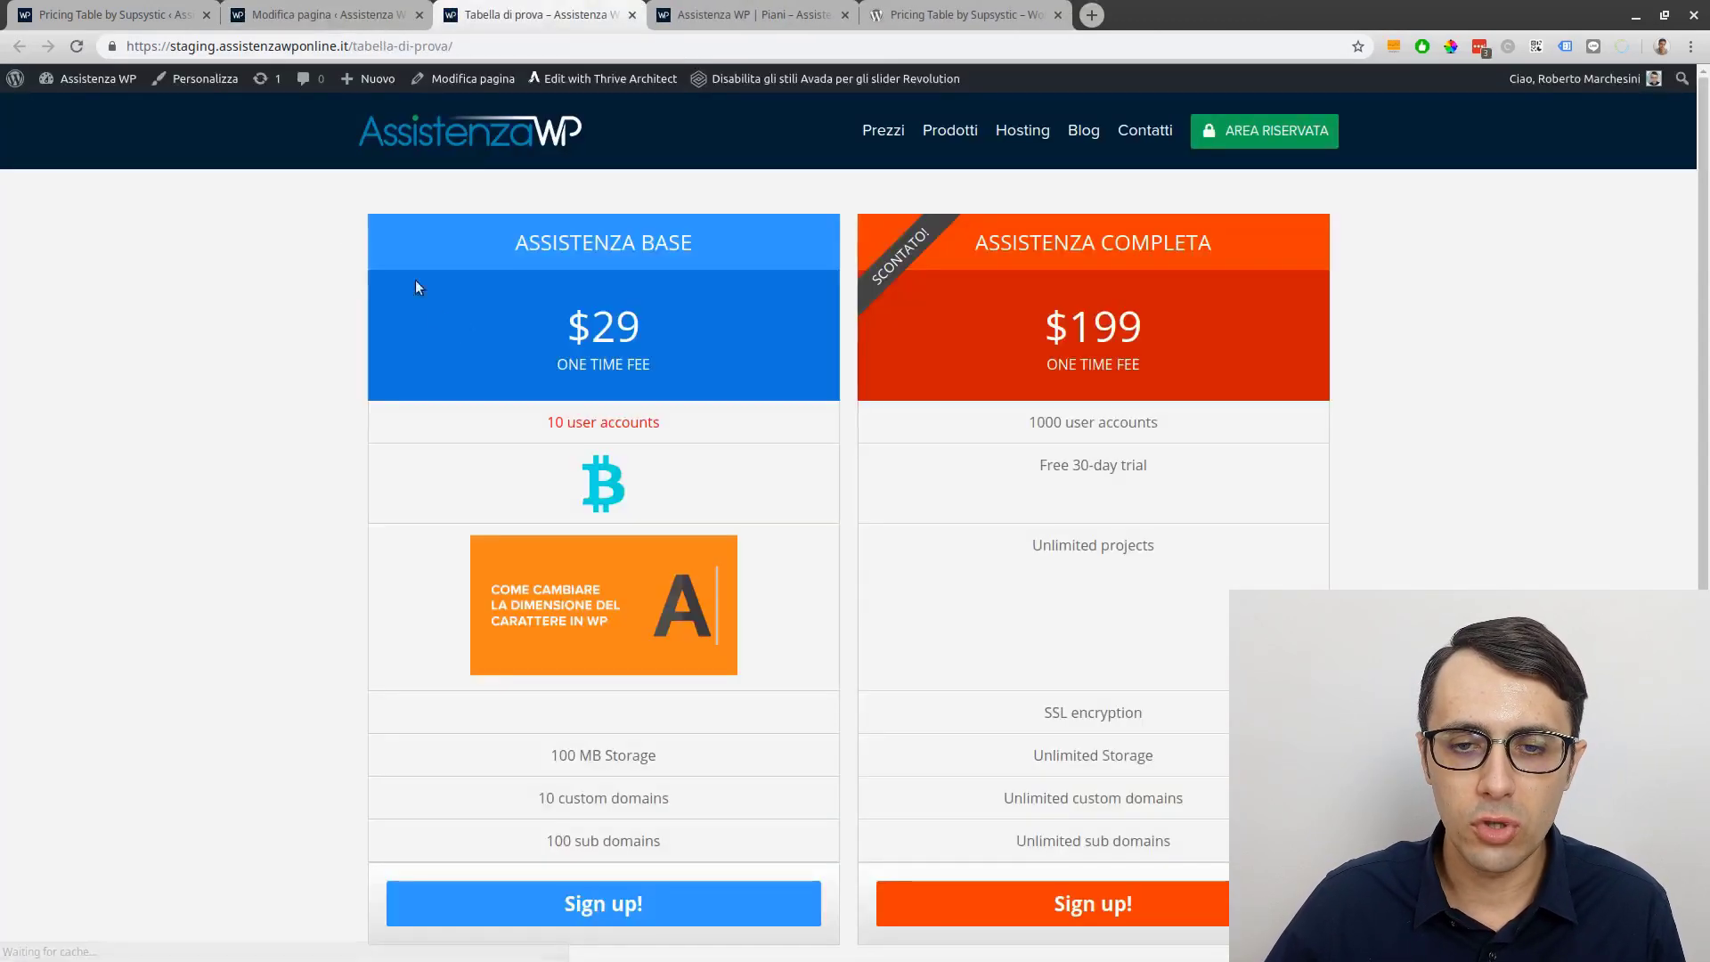
{"action": "scroll", "coordinate": [286, 253], "scroll_direction": "down", "scroll_amount": 1}
{"action": "scroll", "coordinate": [286, 259], "scroll_direction": "up", "scroll_amount": 1}
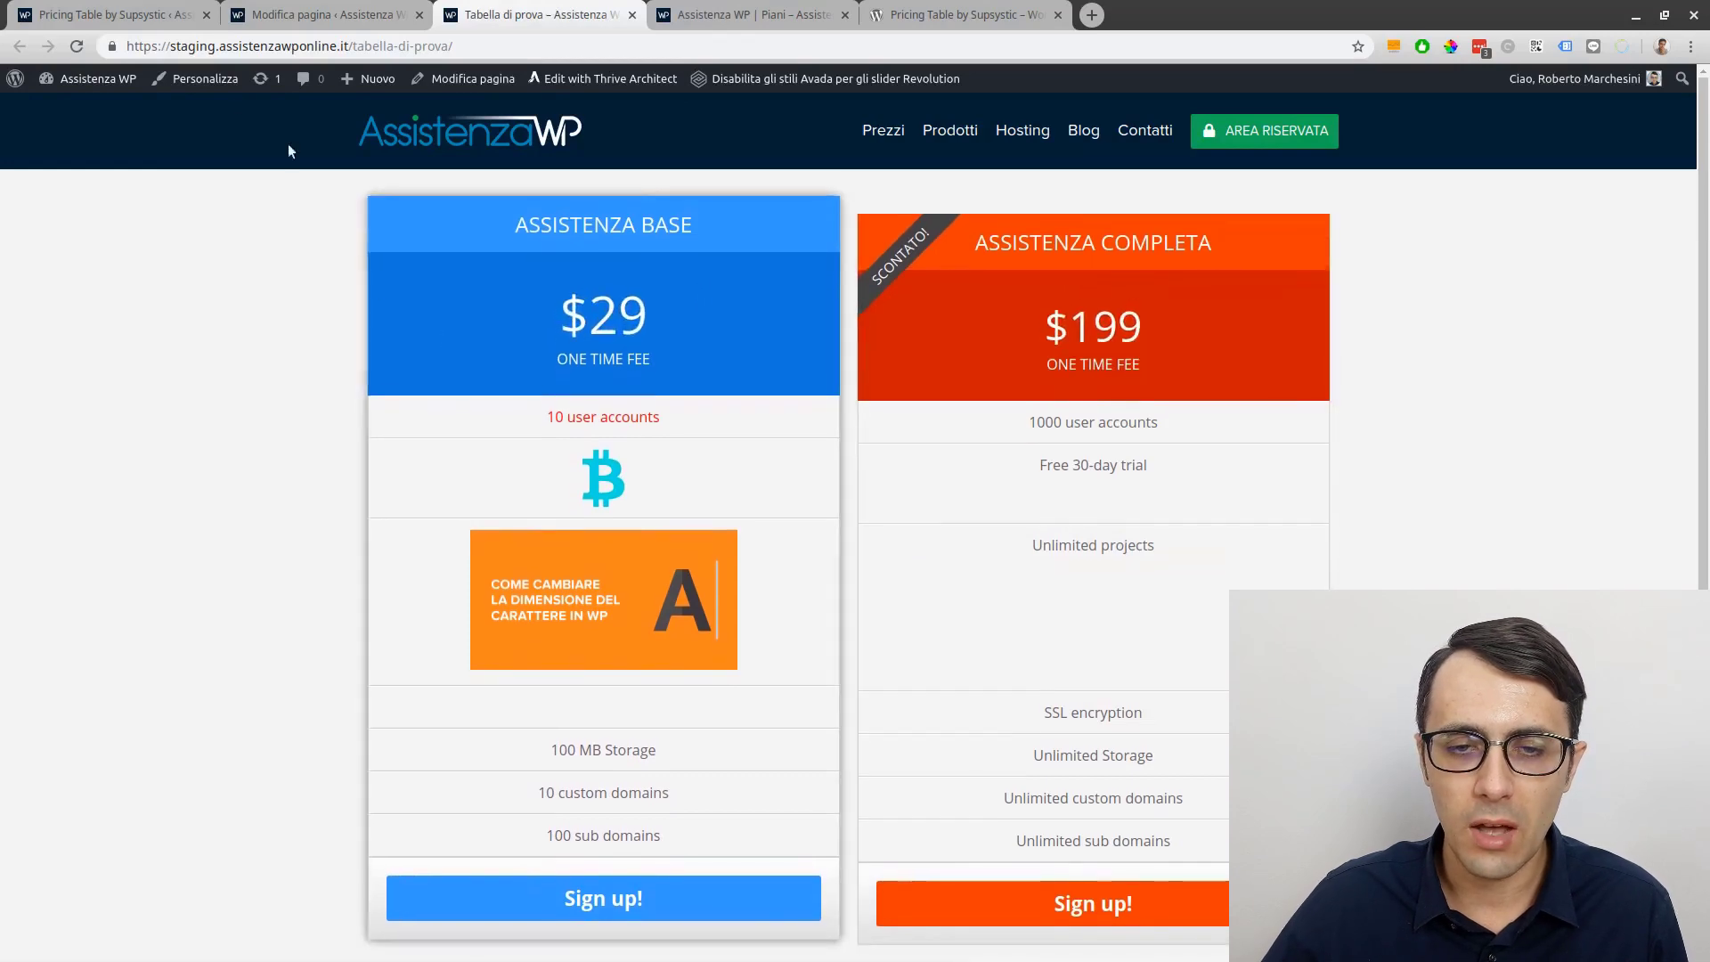
Compare the pricing table in the plugin editor with its appearance on the published page.
{"action": "left_click", "coordinate": [111, 14]}
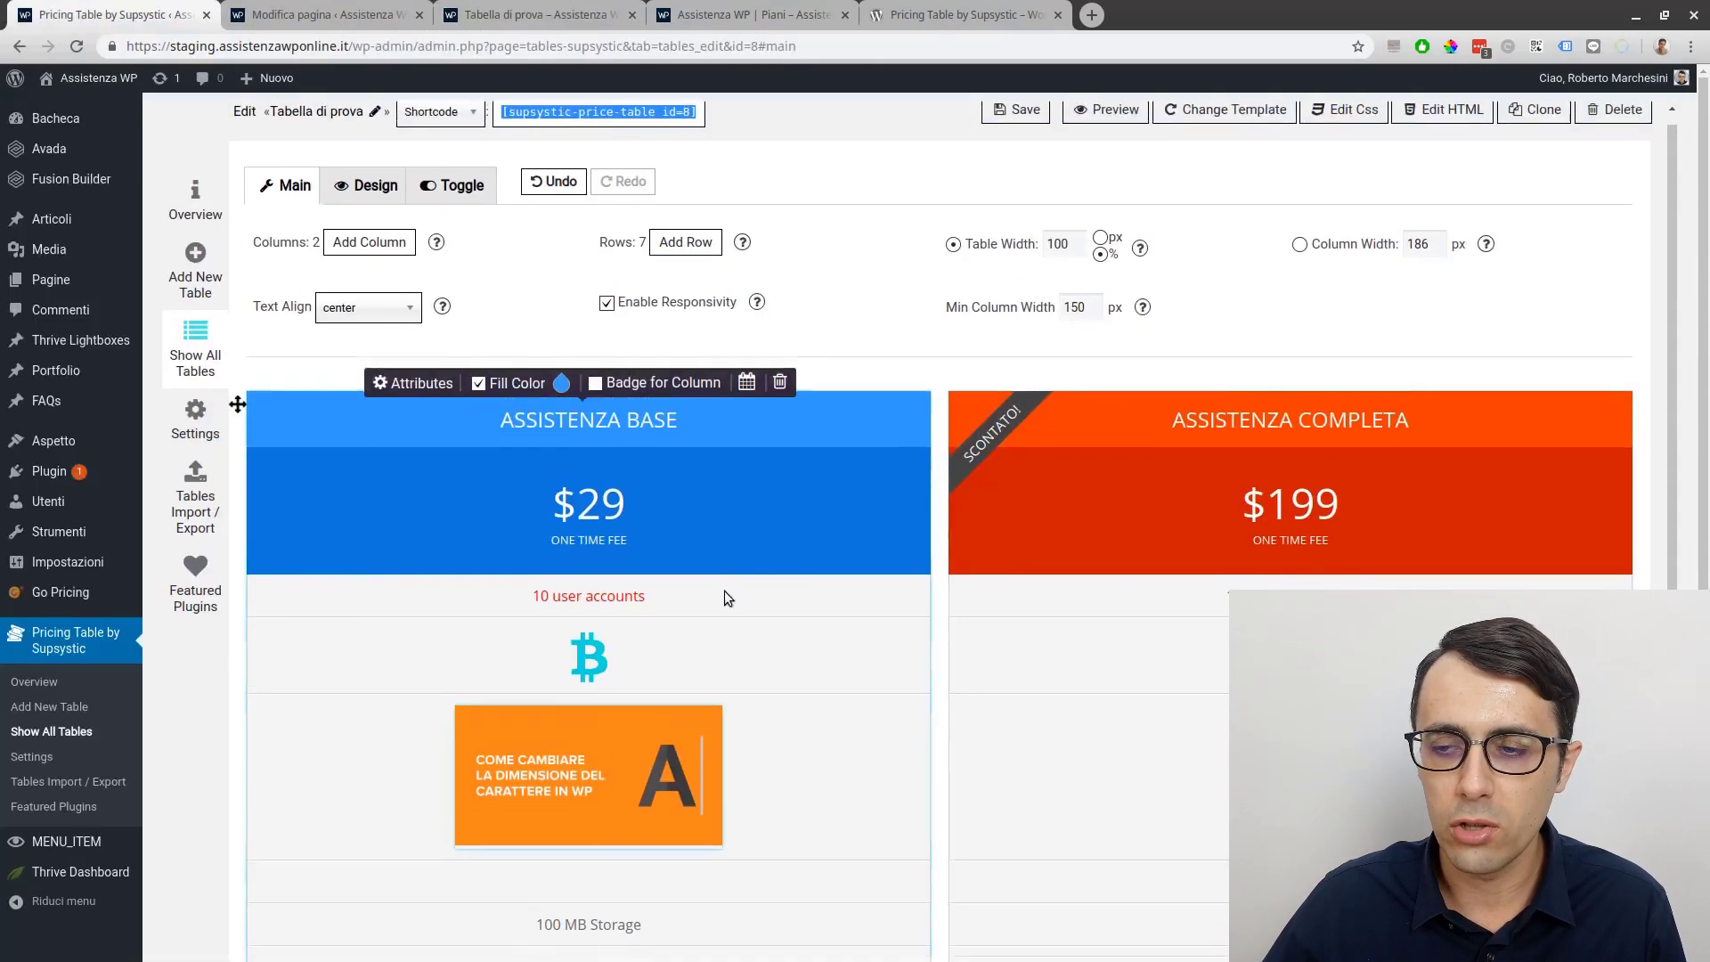
{"action": "left_click", "coordinate": [534, 14]}
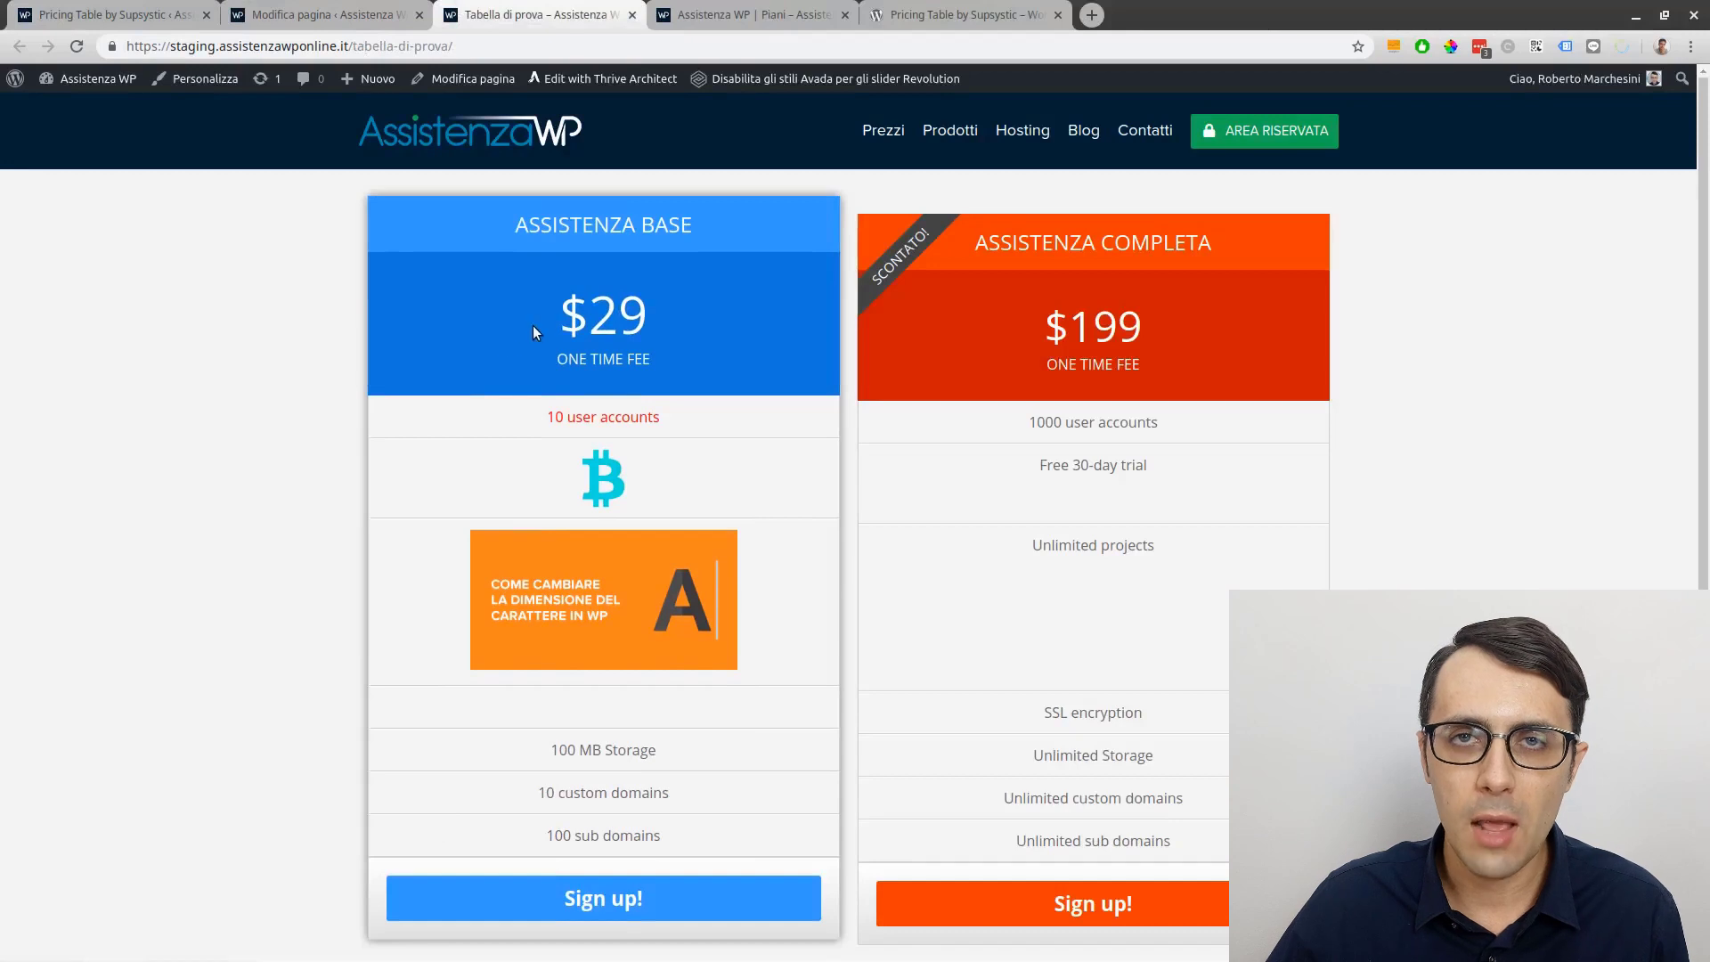
{"action": "left_click", "coordinate": [112, 14]}
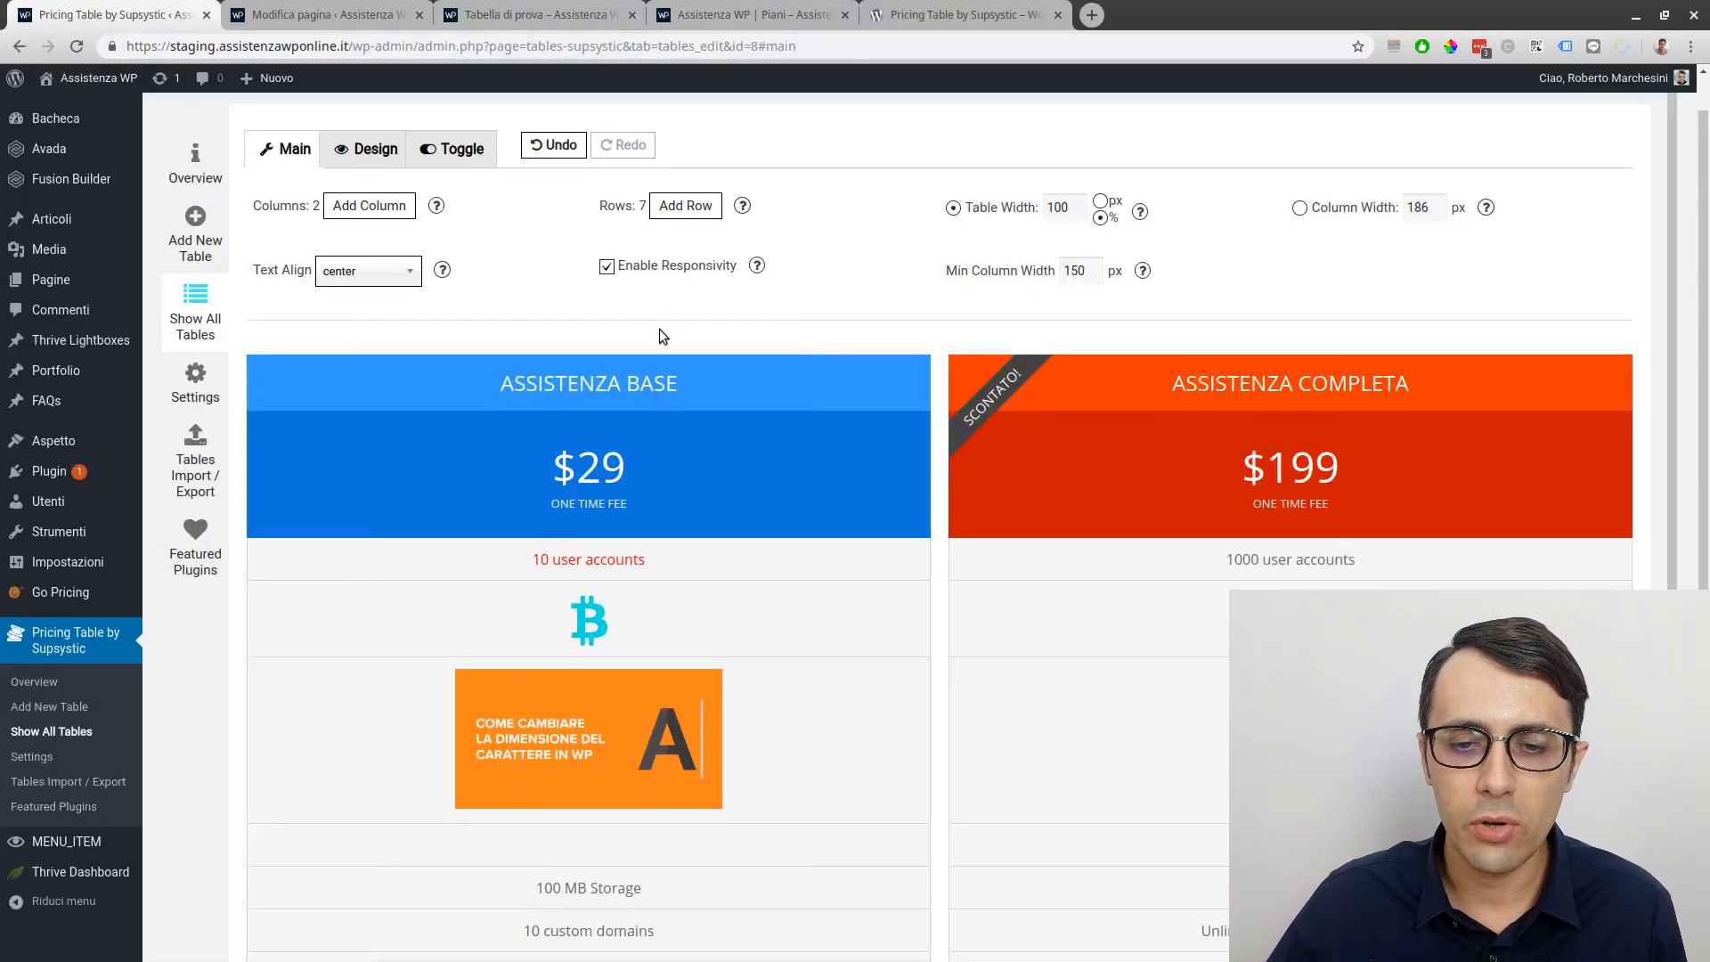
{"action": "scroll", "coordinate": [659, 329], "scroll_direction": "down", "scroll_amount": 1}
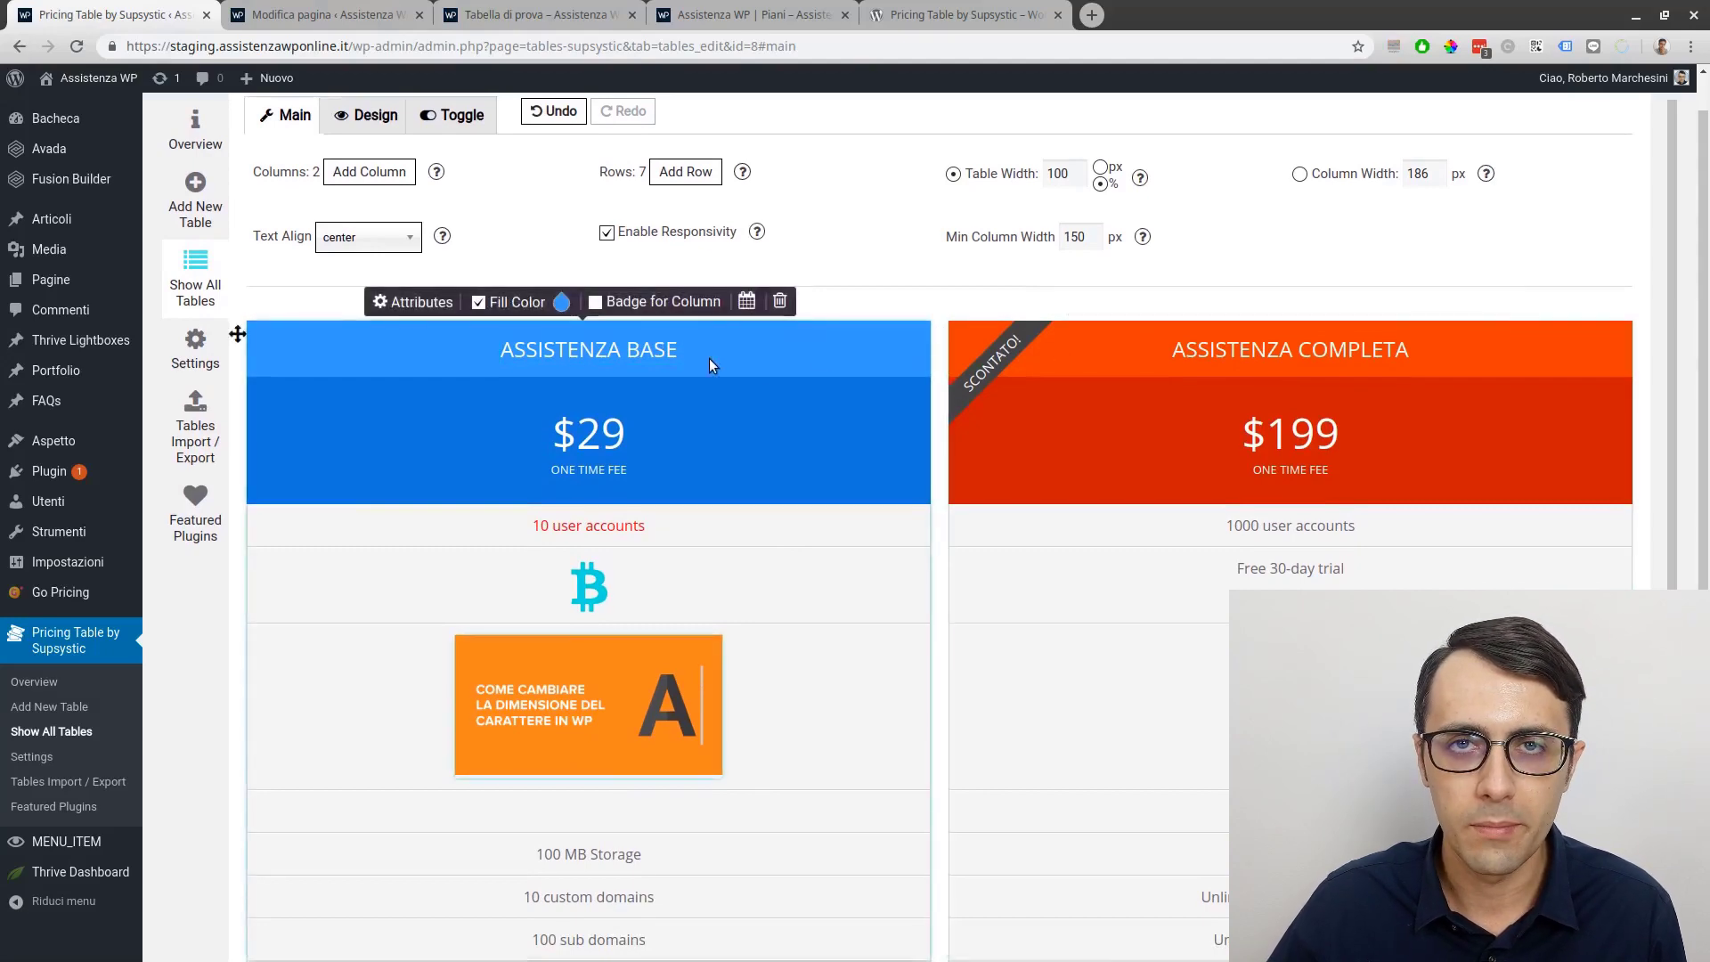
{"action": "left_click", "coordinate": [535, 15]}
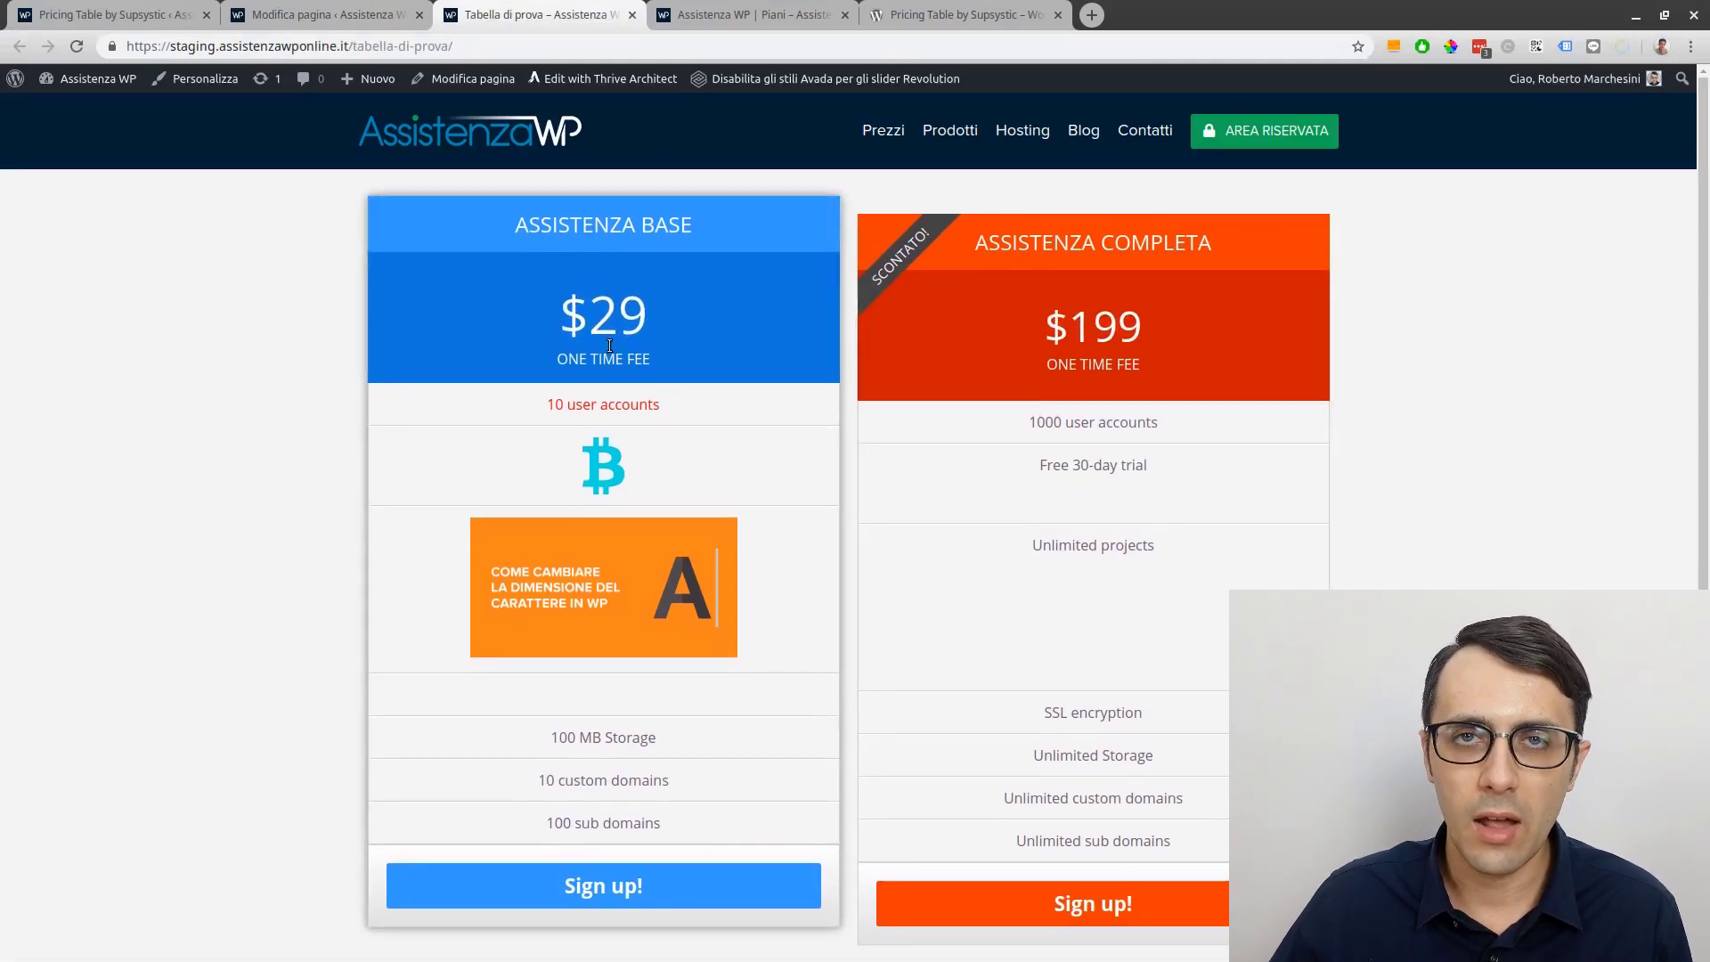
Set the pricing table's width to 70% in the table editor and save the table.
{"action": "left_click", "coordinate": [120, 11]}
{"action": "scroll", "coordinate": [614, 323], "scroll_direction": "up", "scroll_amount": 1}
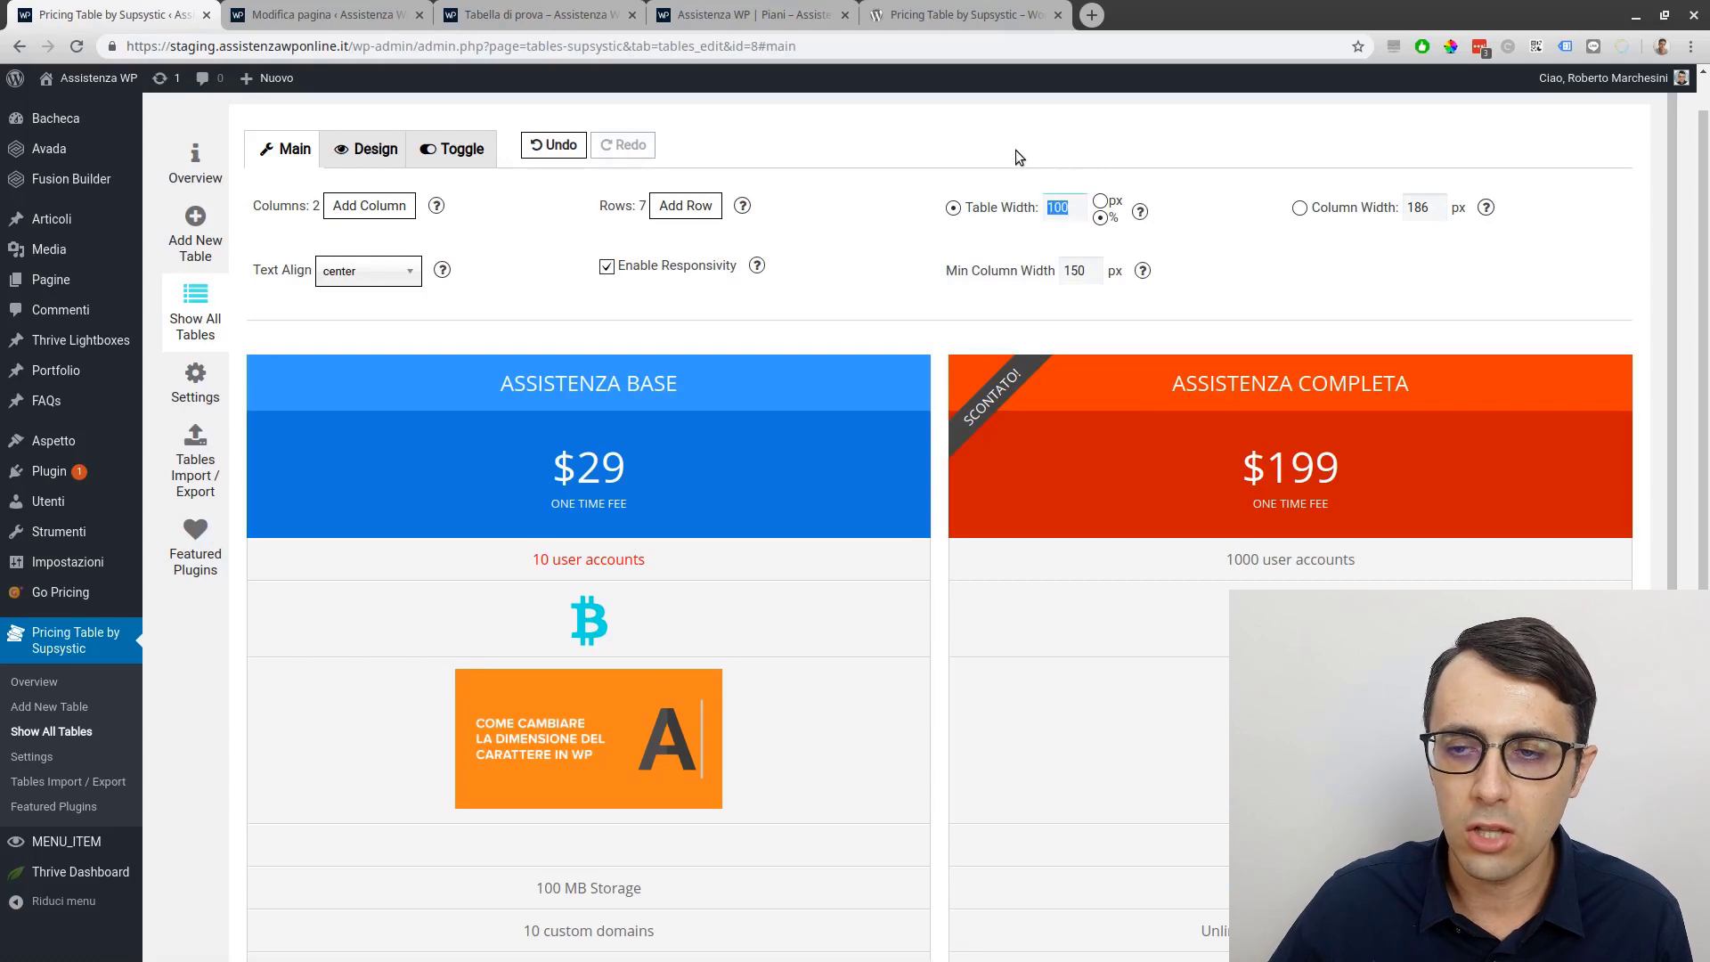
{"action": "type", "text": "70"}
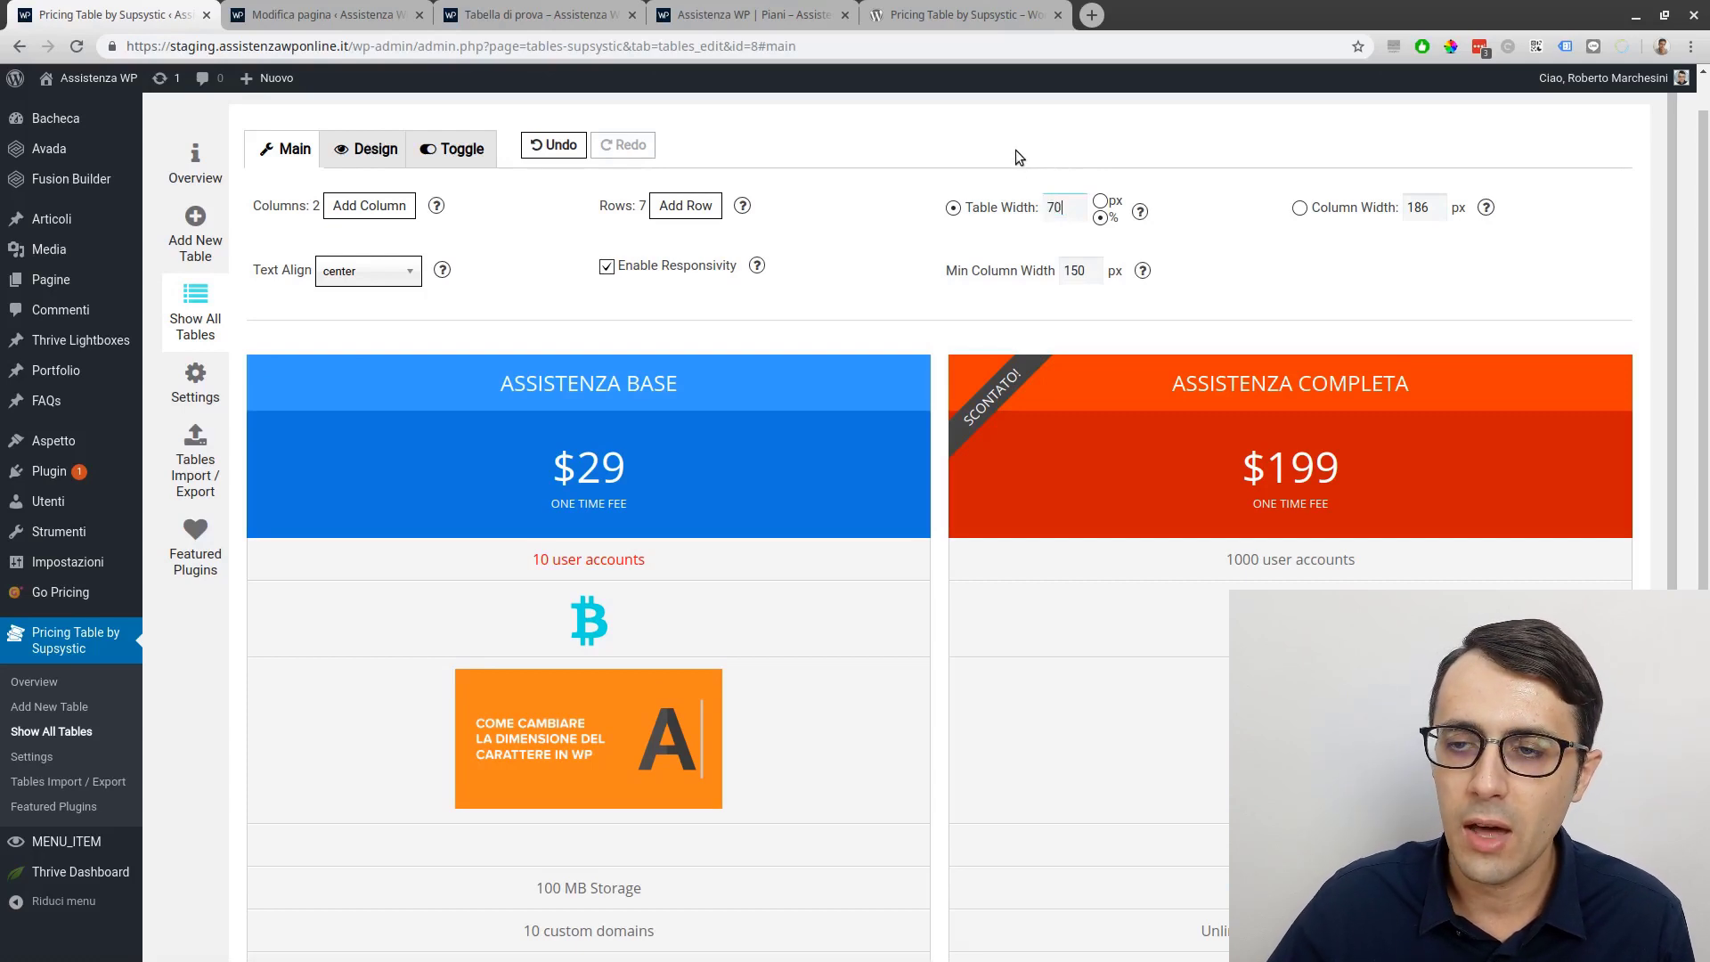
{"action": "scroll", "coordinate": [904, 208], "scroll_direction": "up", "scroll_amount": 1}
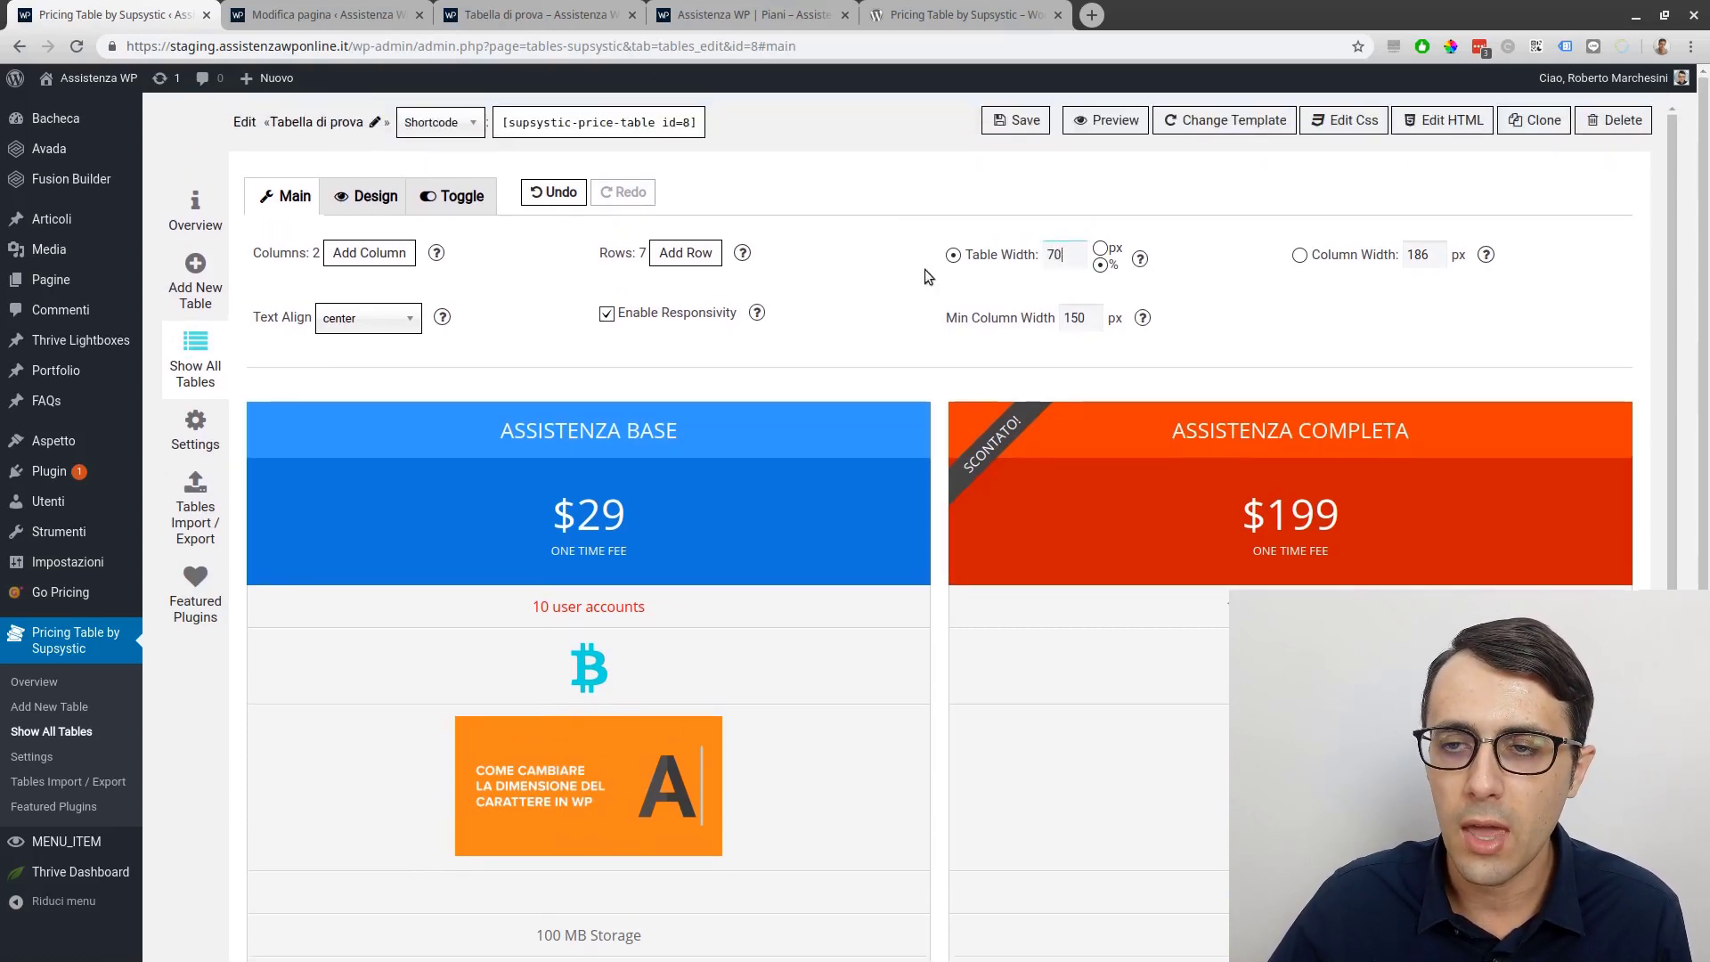
{"action": "left_click", "coordinate": [1022, 127]}
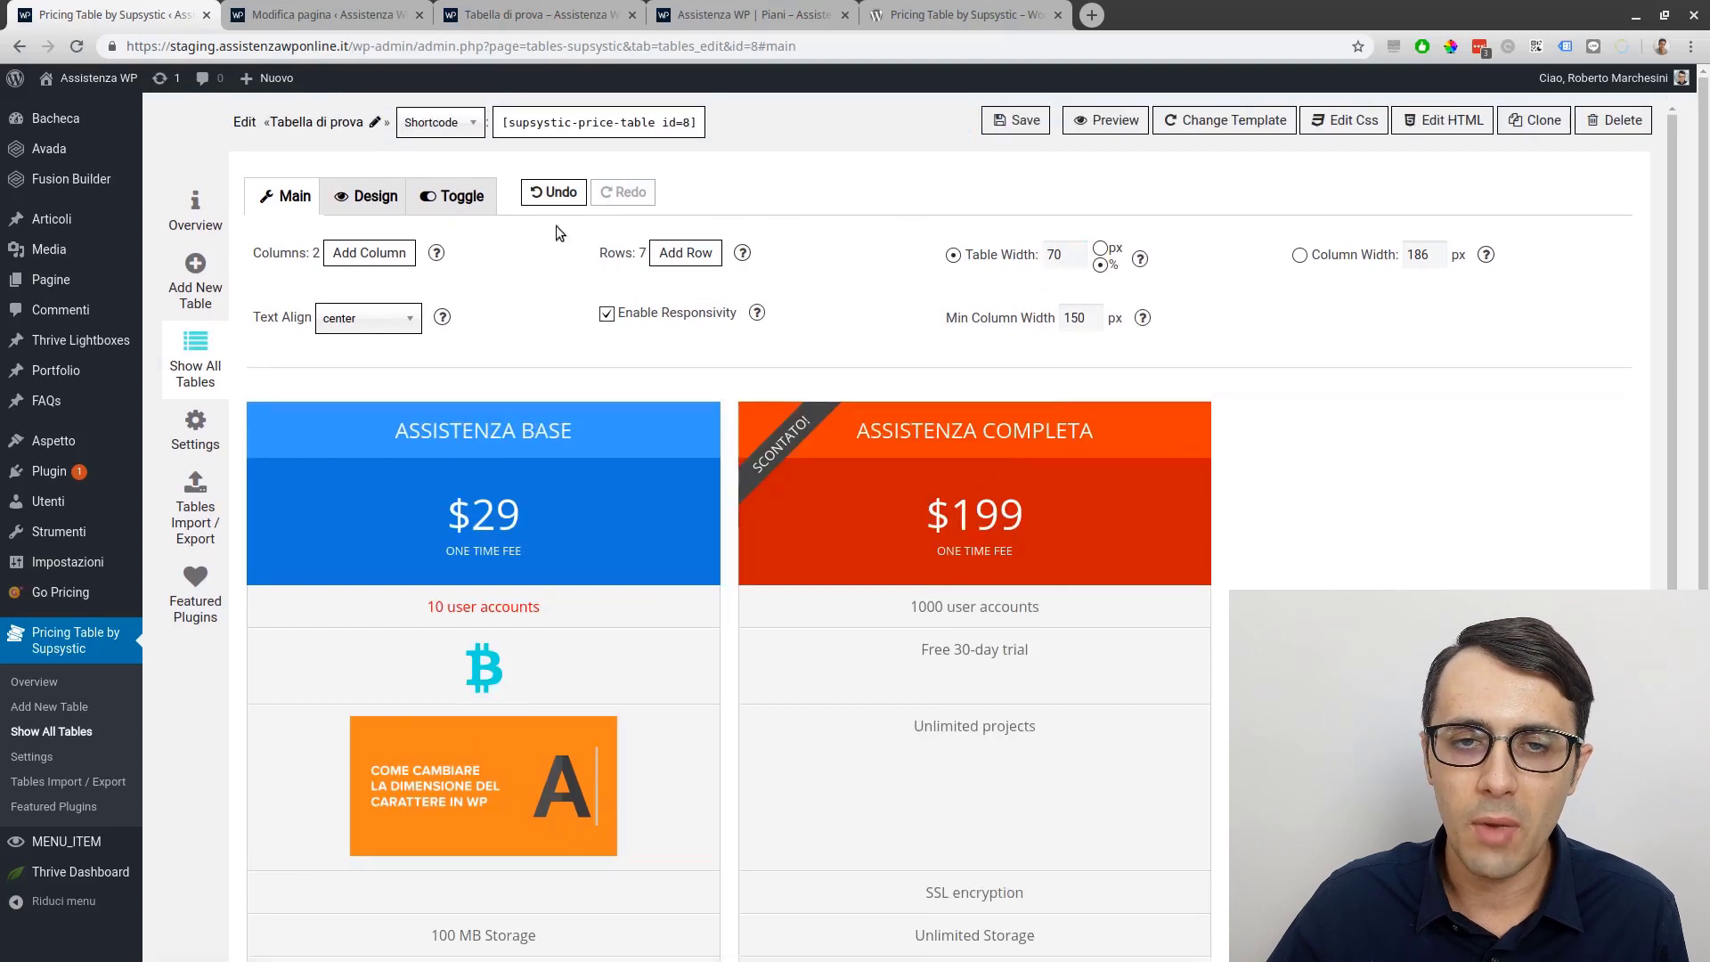
Reload the published "Tabella di prova" page and examine the resized pricing table from top to bottom.
{"action": "left_click", "coordinate": [488, 18]}
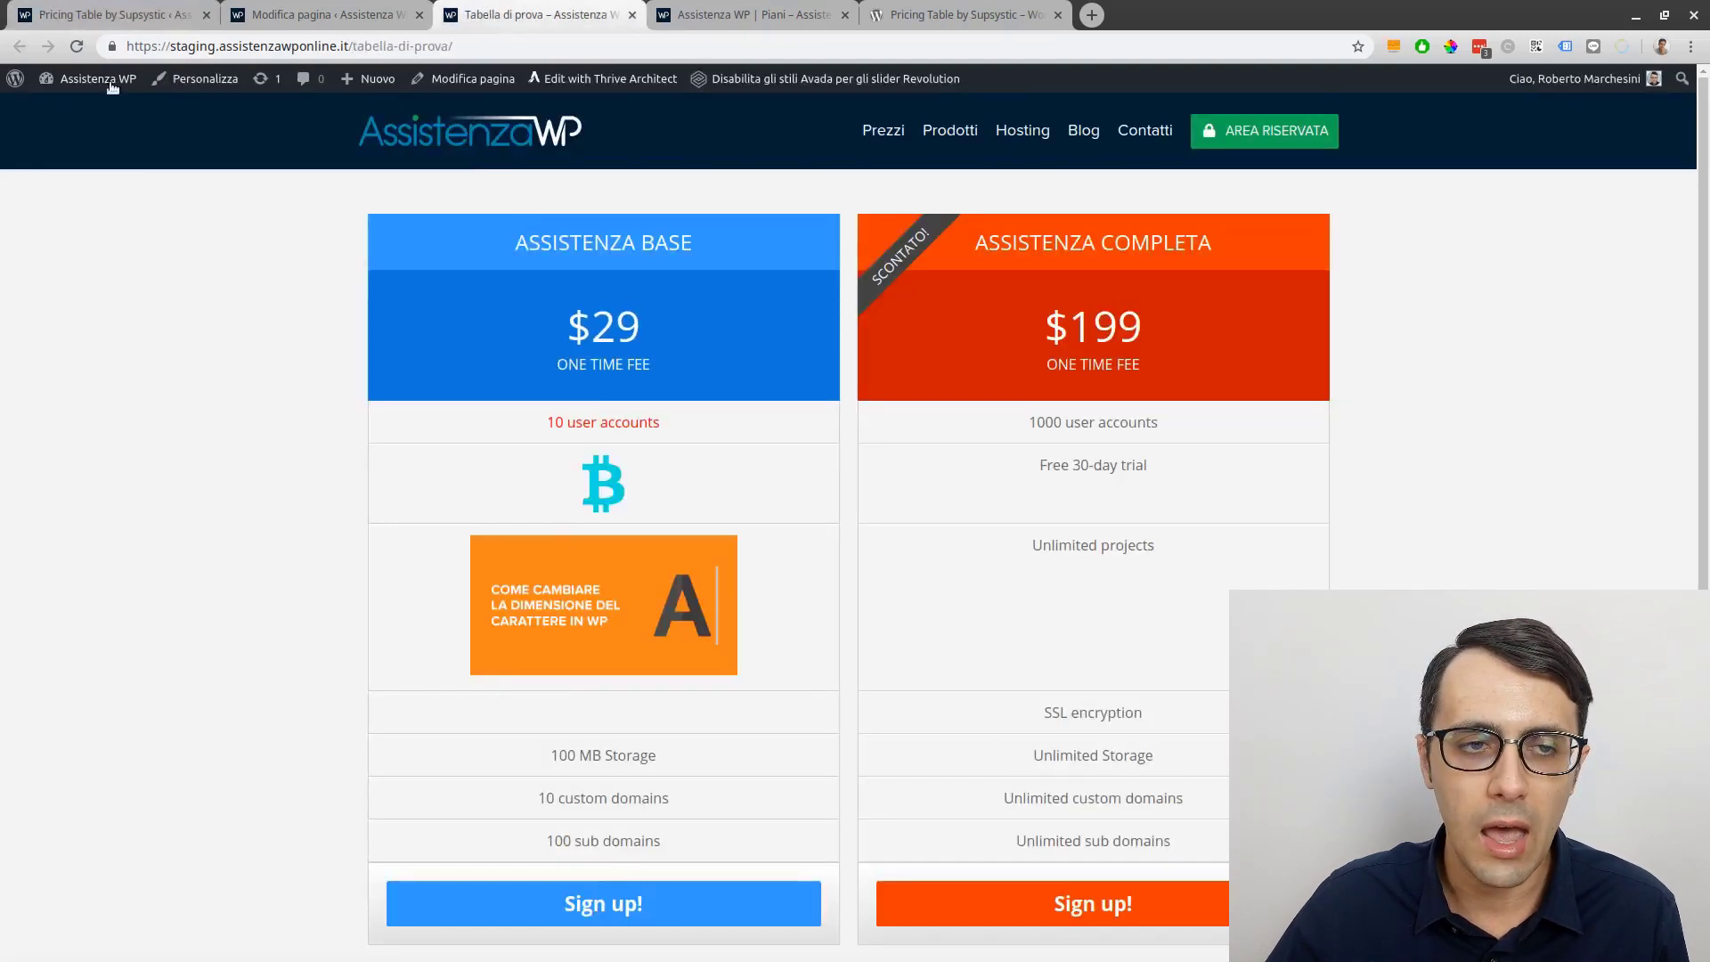
{"action": "left_click", "coordinate": [76, 46]}
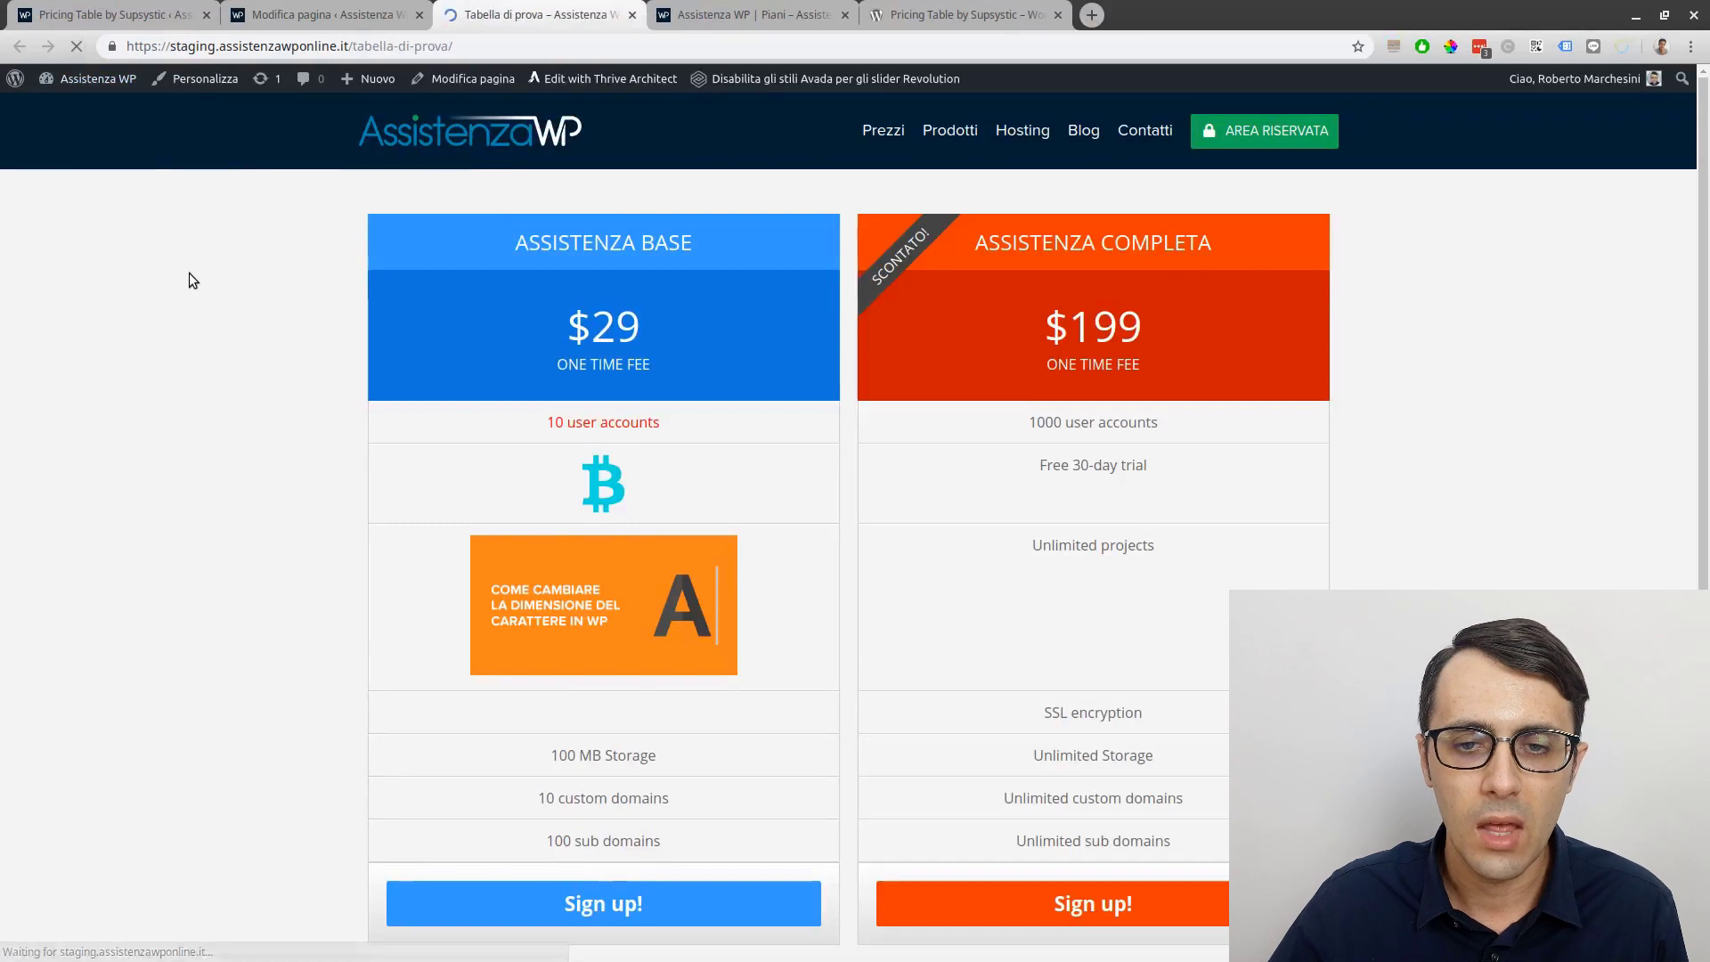
{"action": "scroll", "coordinate": [383, 329], "scroll_direction": "down", "scroll_amount": 2}
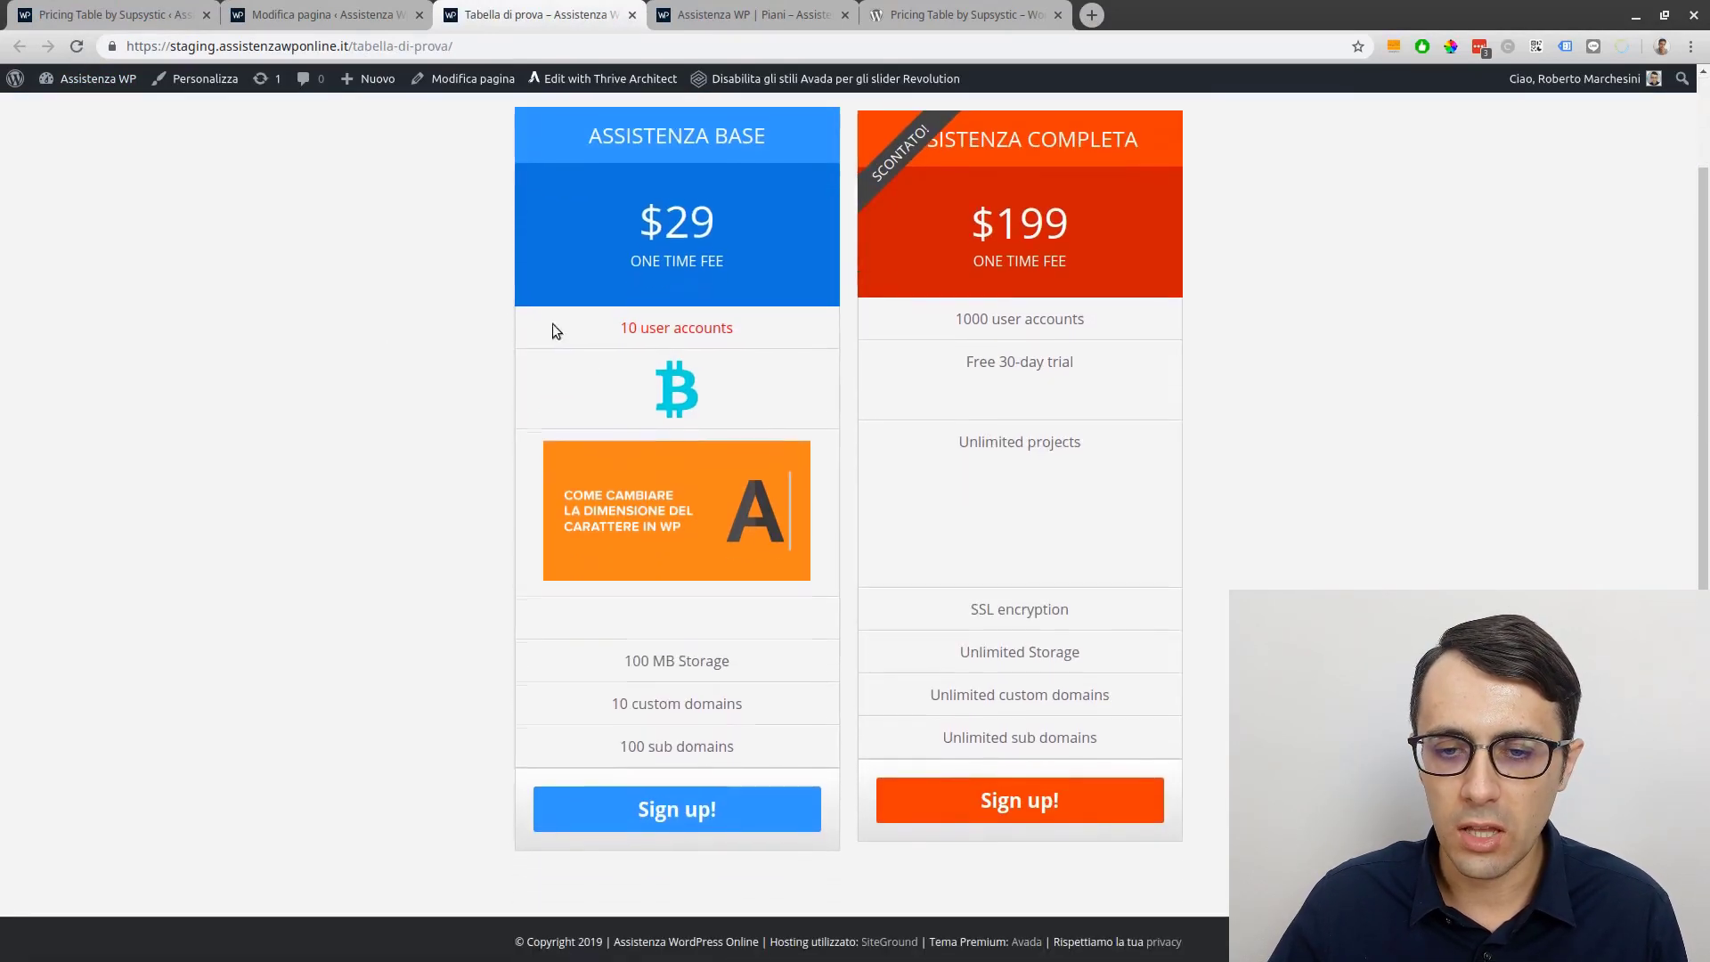
{"action": "scroll", "coordinate": [324, 485], "scroll_direction": "up", "scroll_amount": 2}
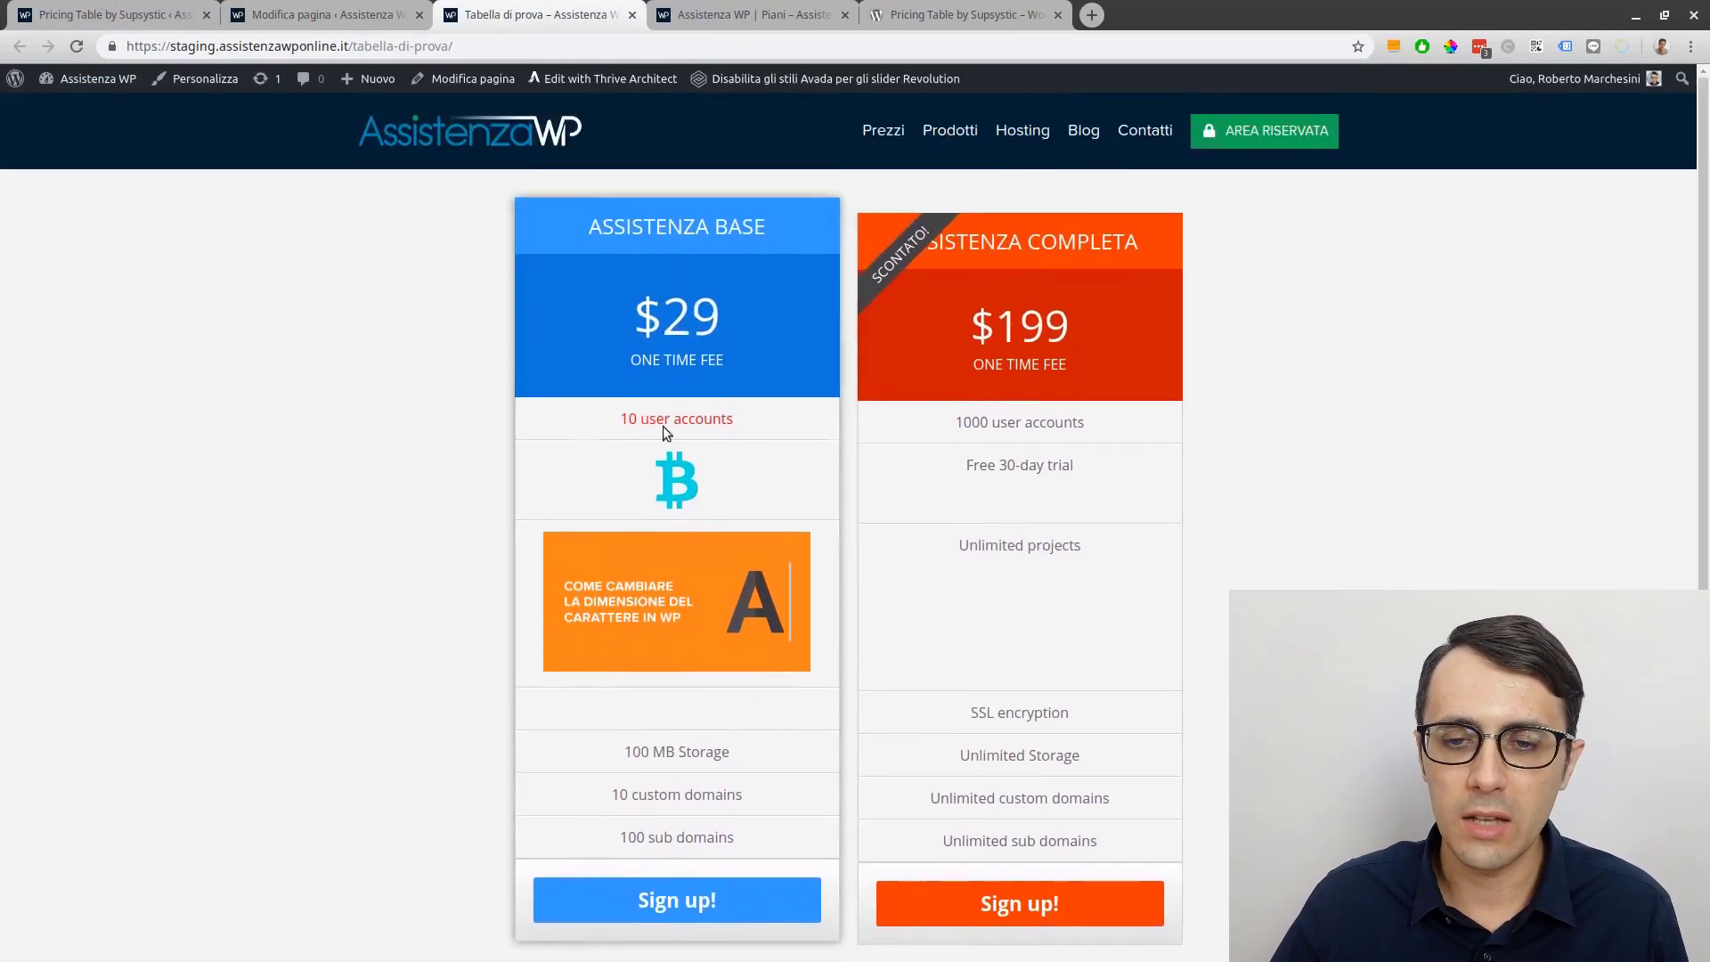